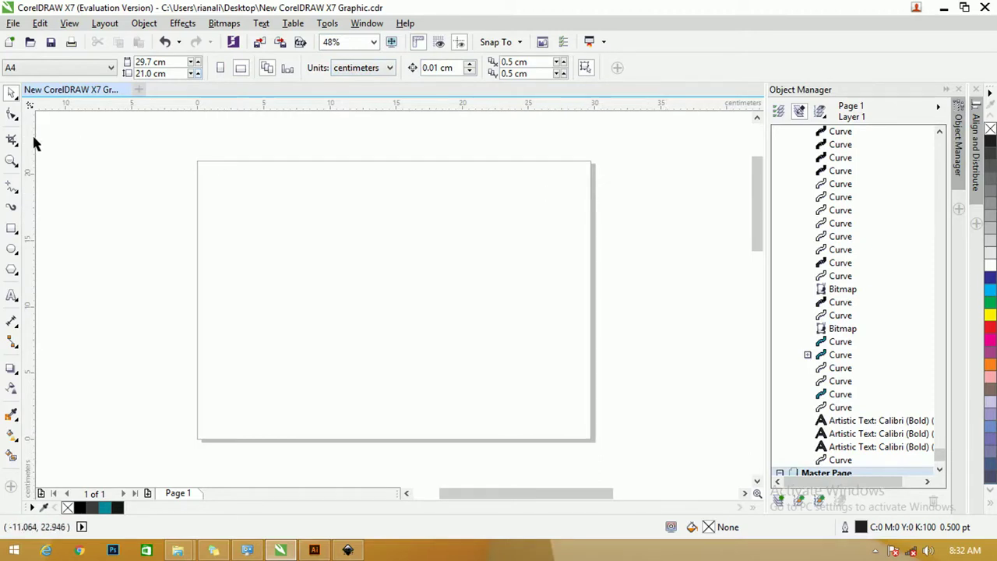
- Create a rectangle covering the whole A4 page and apply an inside contour of 2 steps with a 0.2 cm offset
double_click(11, 228)
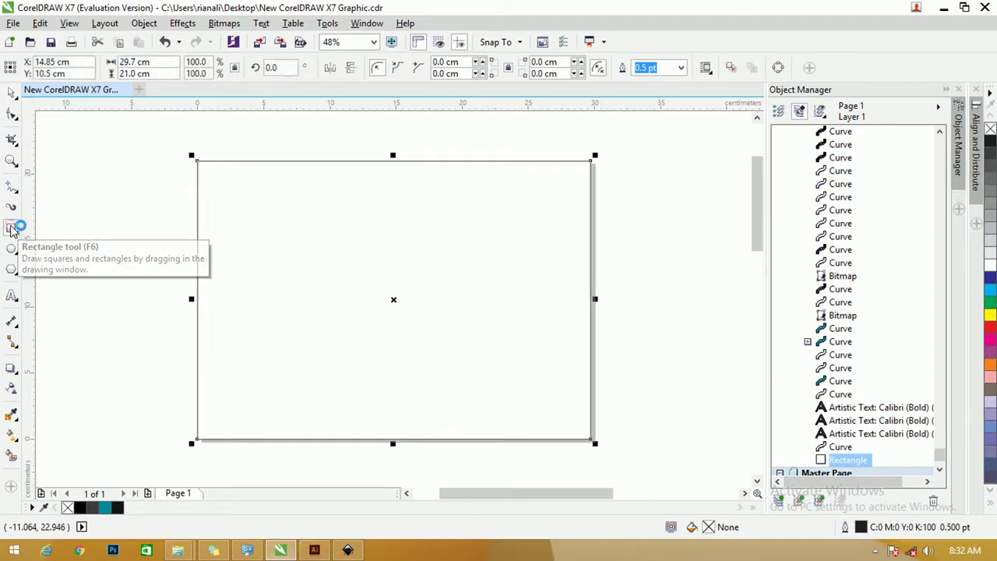
left_click(12, 93)
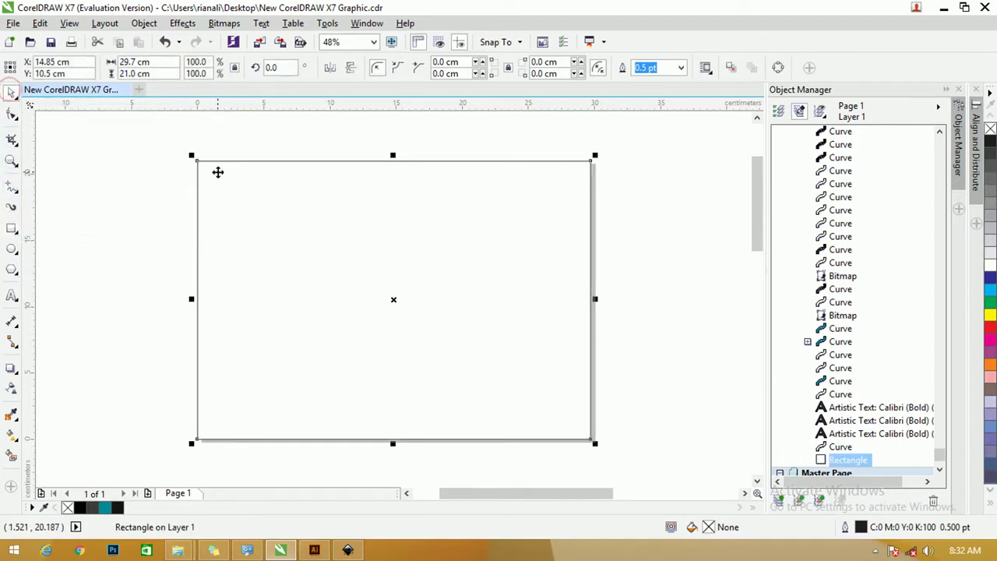
left_click(16, 363)
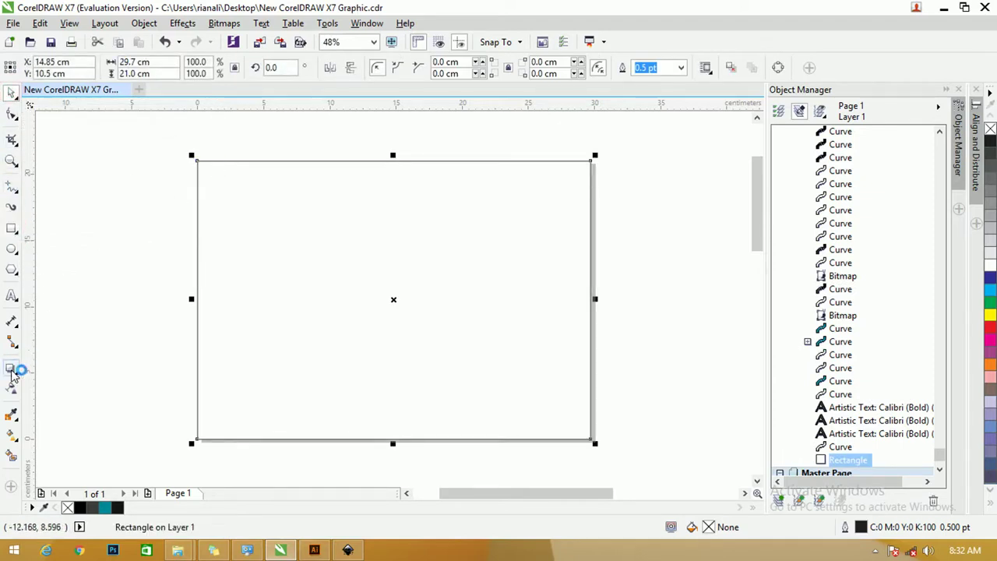
left_click(46, 383)
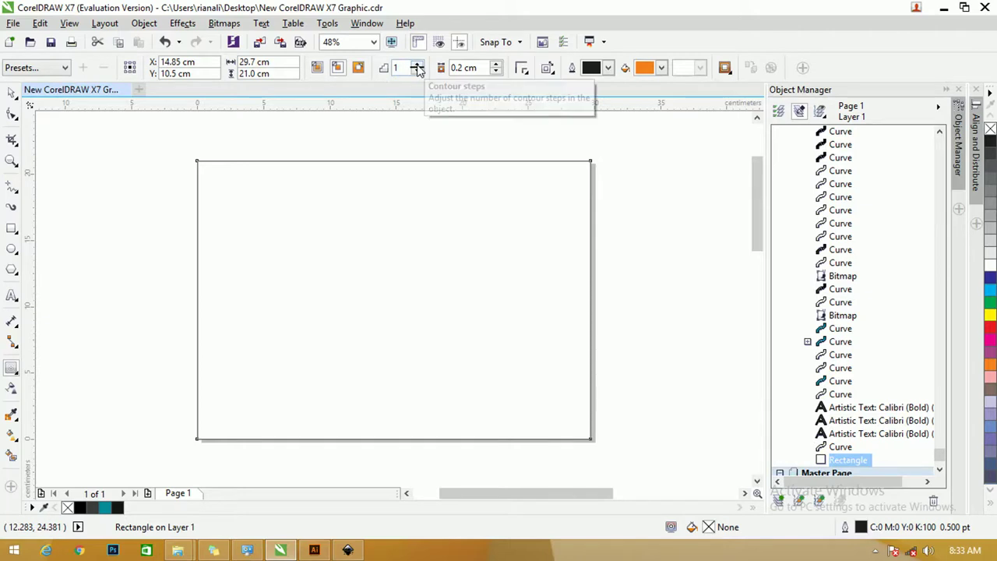
left_click(417, 65)
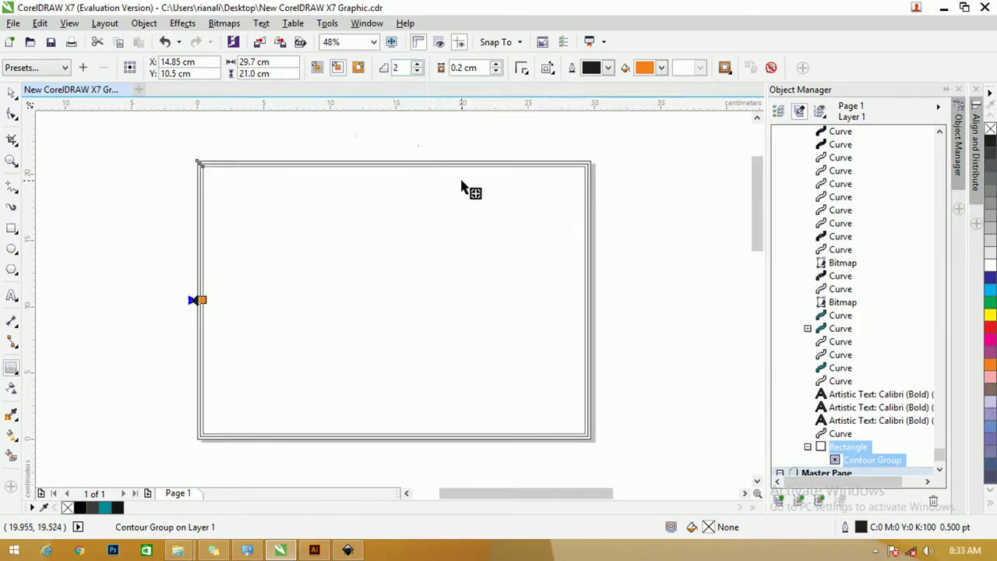
scroll(458, 180, "up", 3)
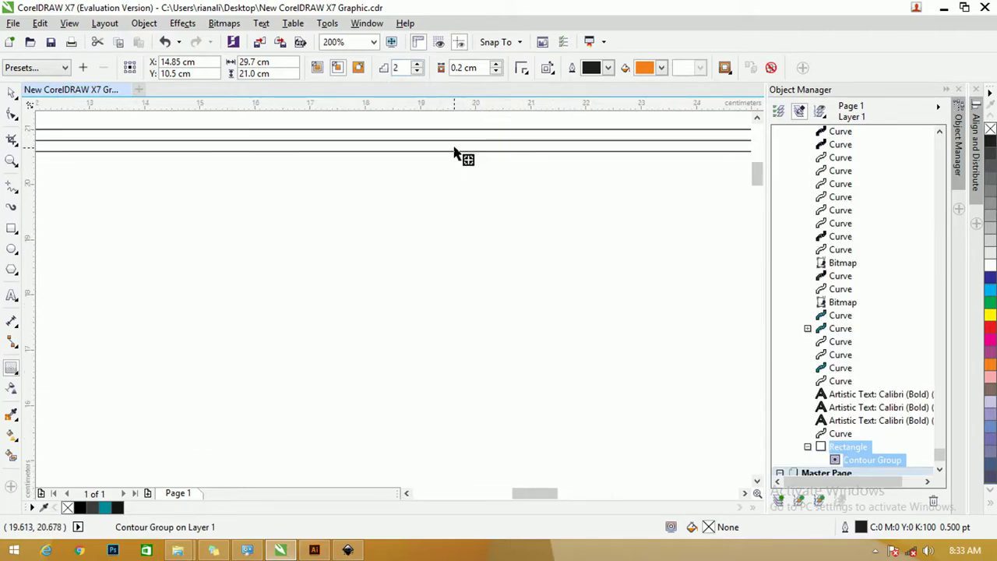
scroll(456, 156, "down", 1)
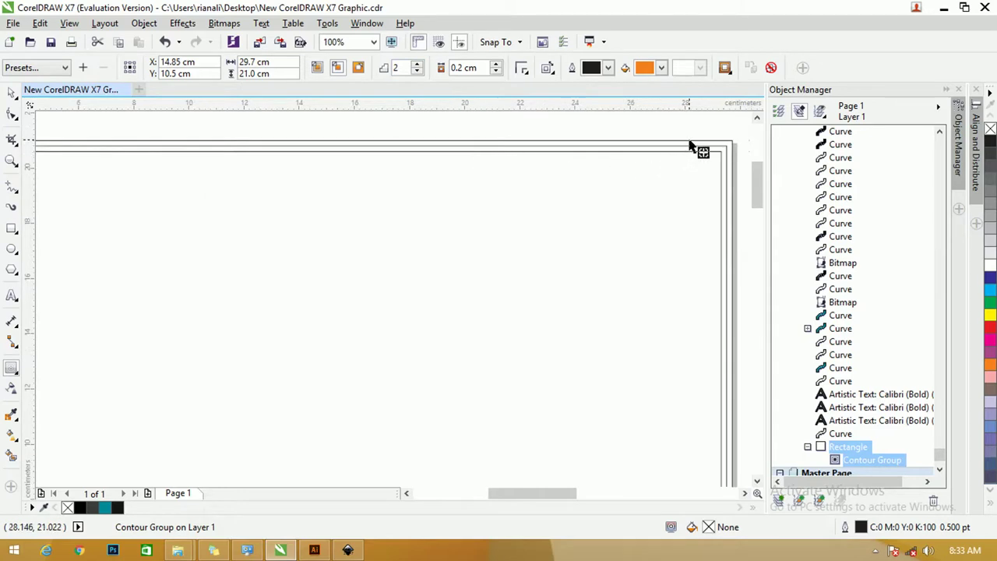
scroll(696, 148, "up", 1)
scroll(576, 158, "down", 2)
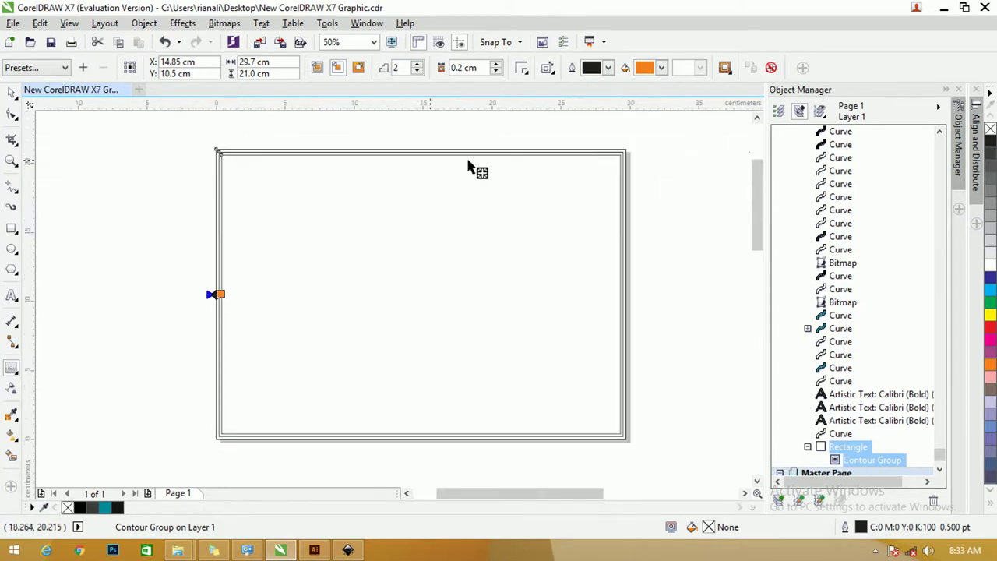
scroll(265, 163, "up", 2)
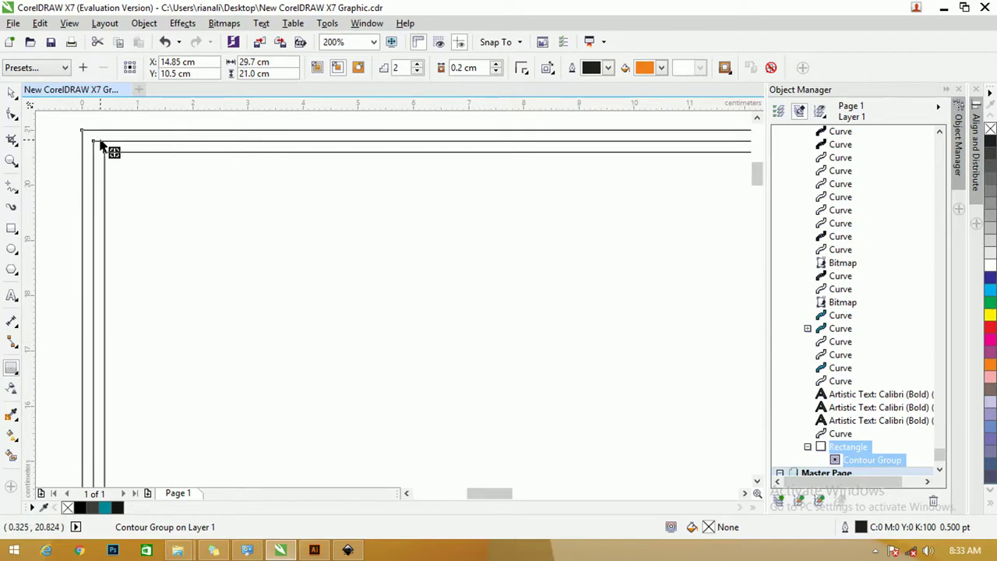
- Break the contour group apart from the page-sized rectangle and clear the selection
right_click(134, 140)
left_click(161, 165)
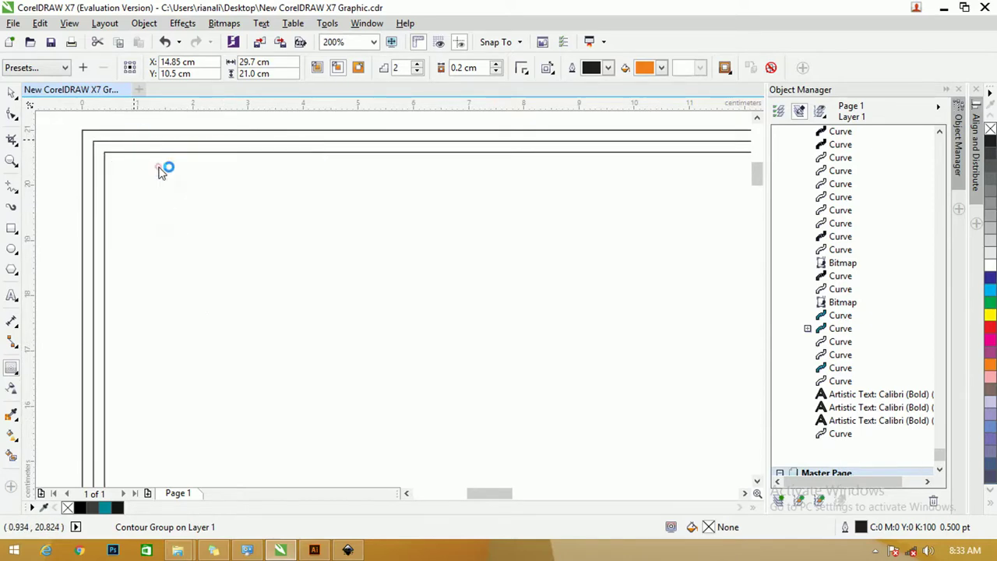
left_click(50, 123)
left_click(12, 94)
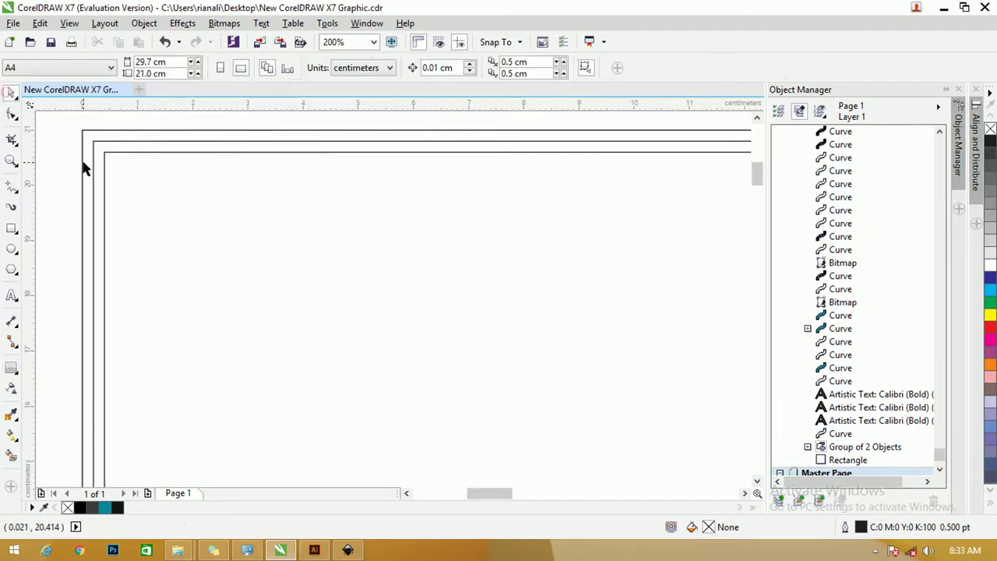
- Fill the outermost rectangle with 10% black
left_click(82, 162)
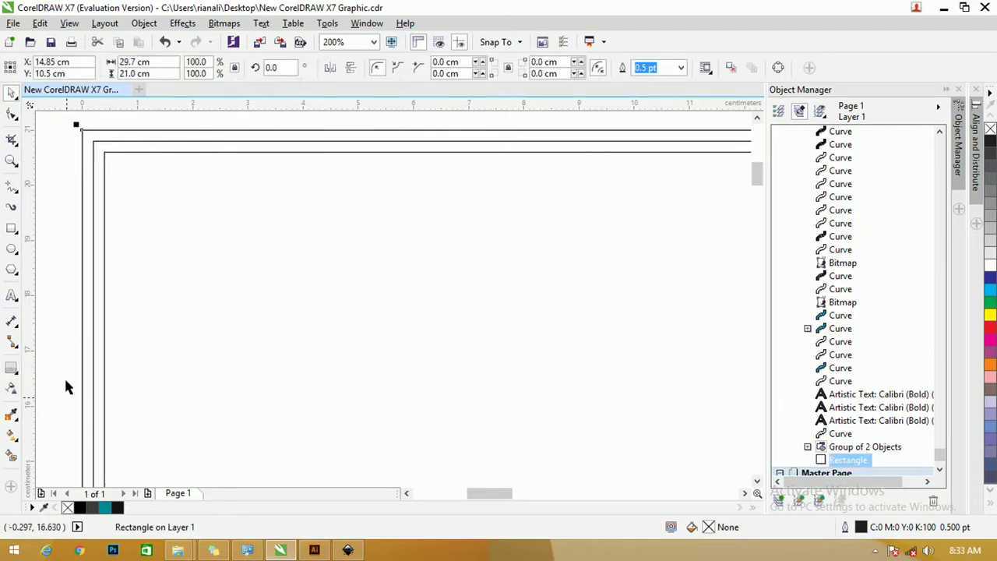
left_click(991, 244)
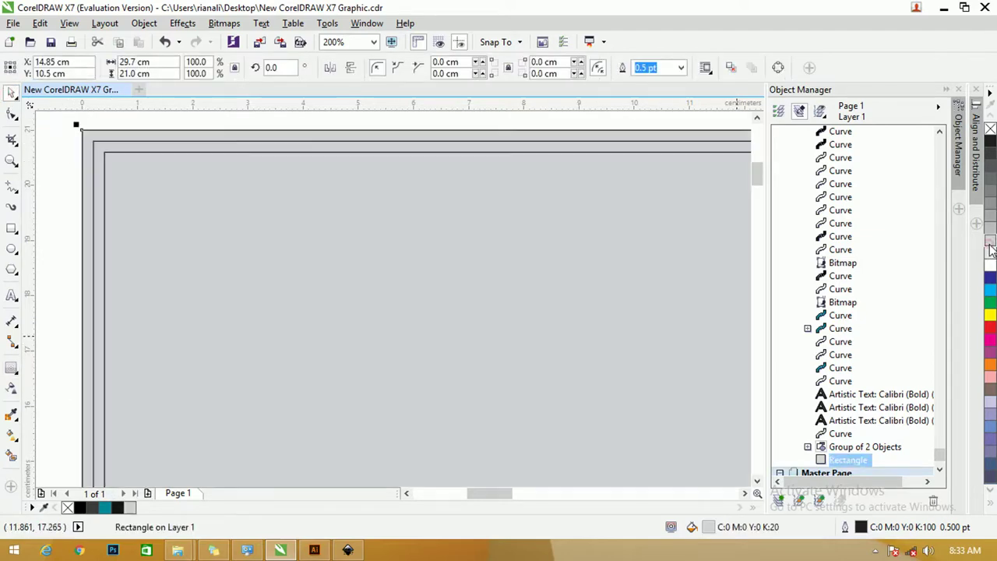
left_click(990, 260)
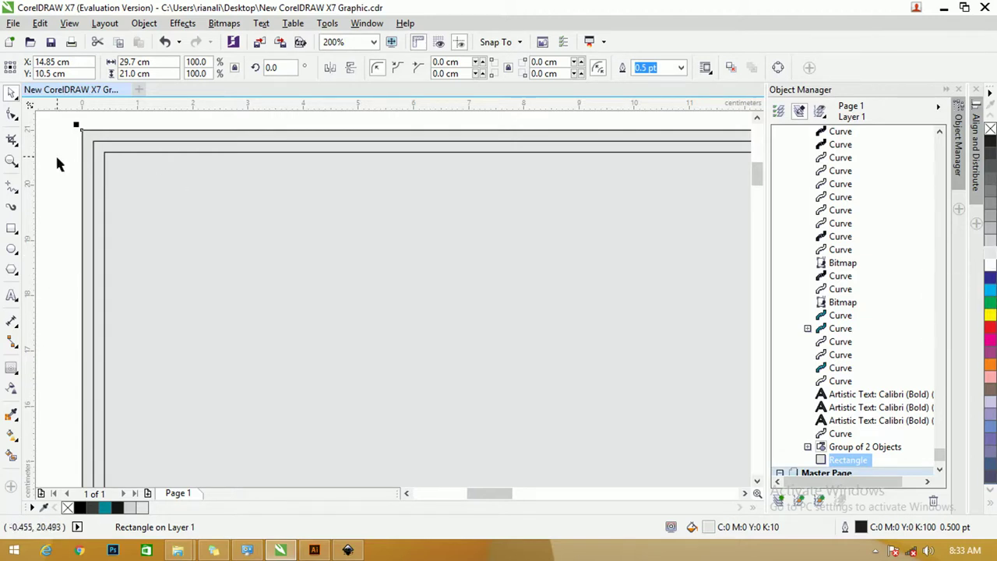
- Fill the group of two inner rectangles with white
left_click(98, 152)
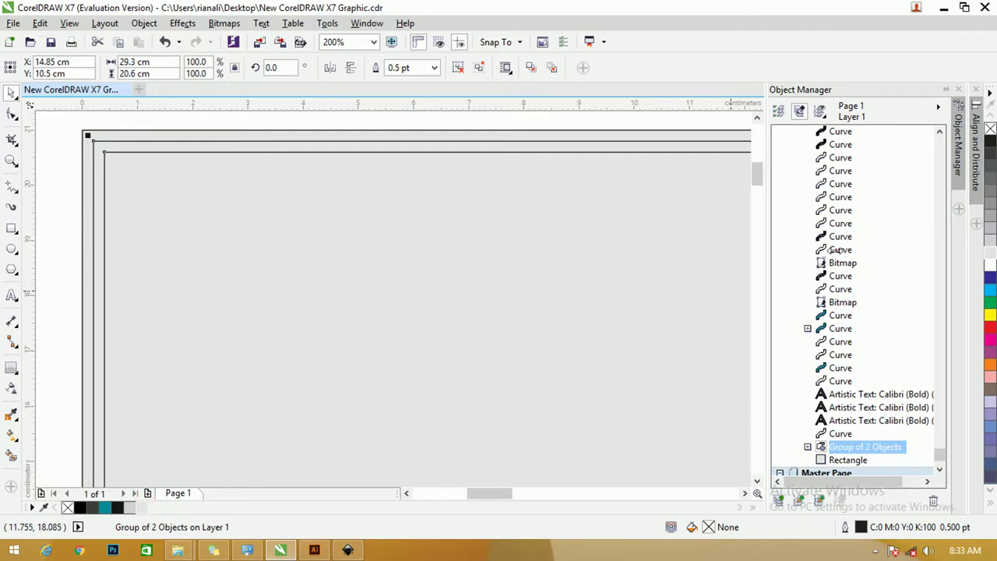
left_click(989, 267)
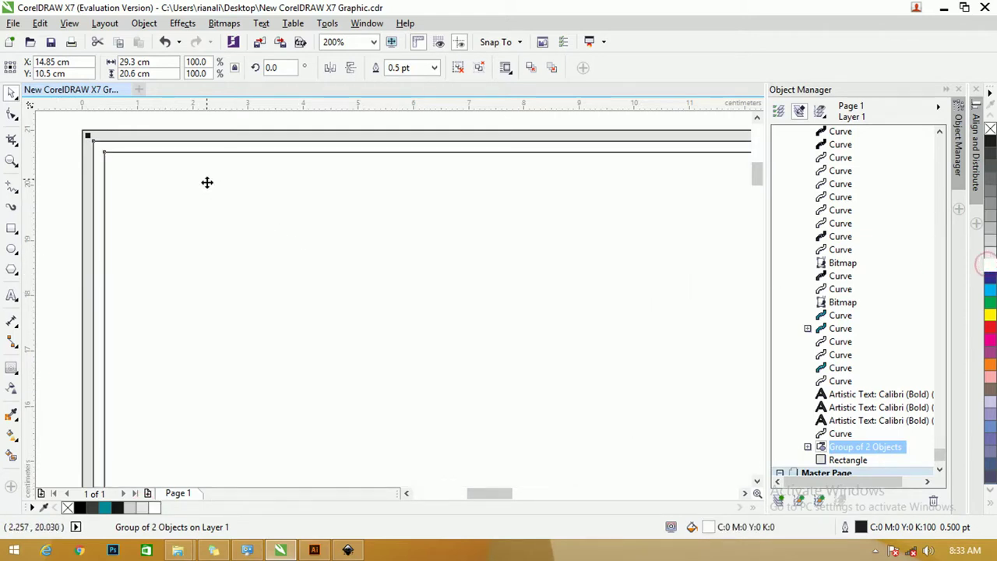
scroll(206, 152, "down", 1)
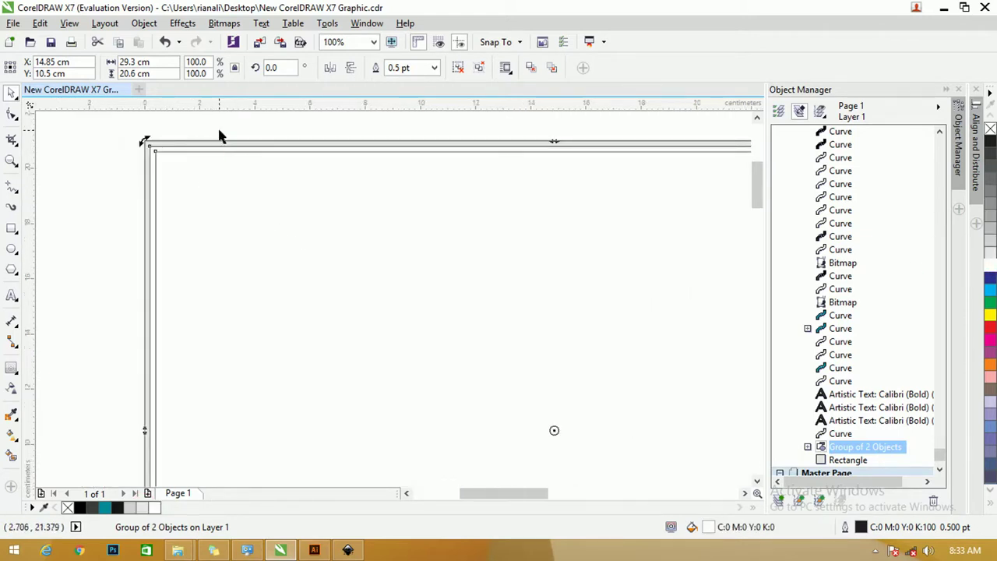
- Ungroup all objects in the inner rectangle group and select the innermost rectangle
right_click(213, 158)
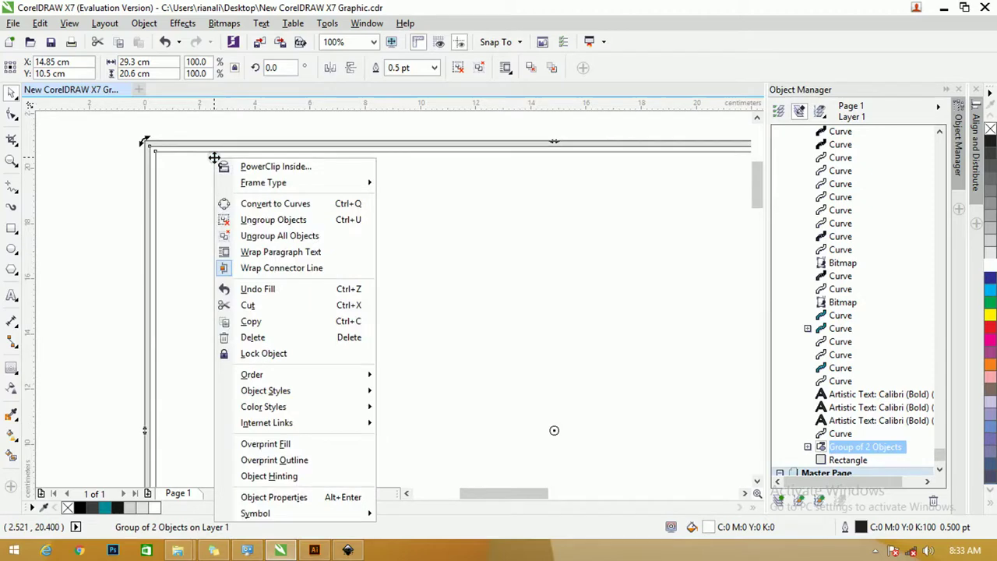
left_click(292, 237)
left_click(257, 129)
left_click(226, 148)
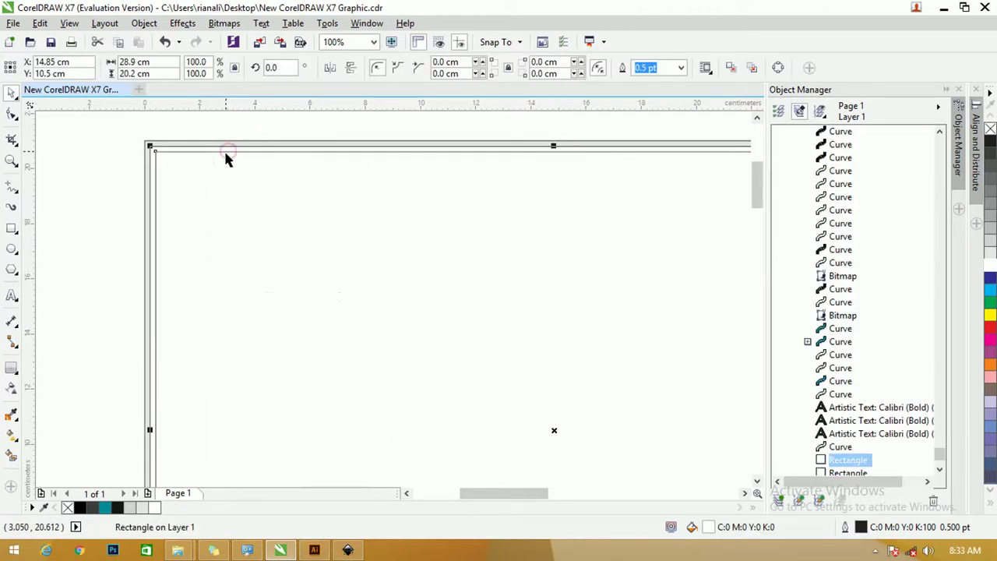
scroll(226, 158, "up", 1)
scroll(226, 158, "down", 2)
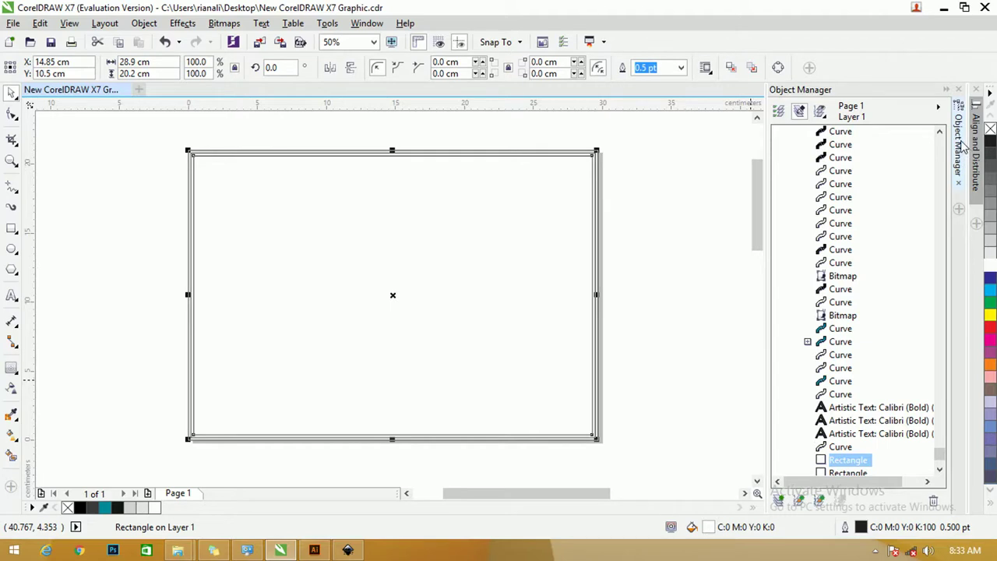
left_click(363, 24)
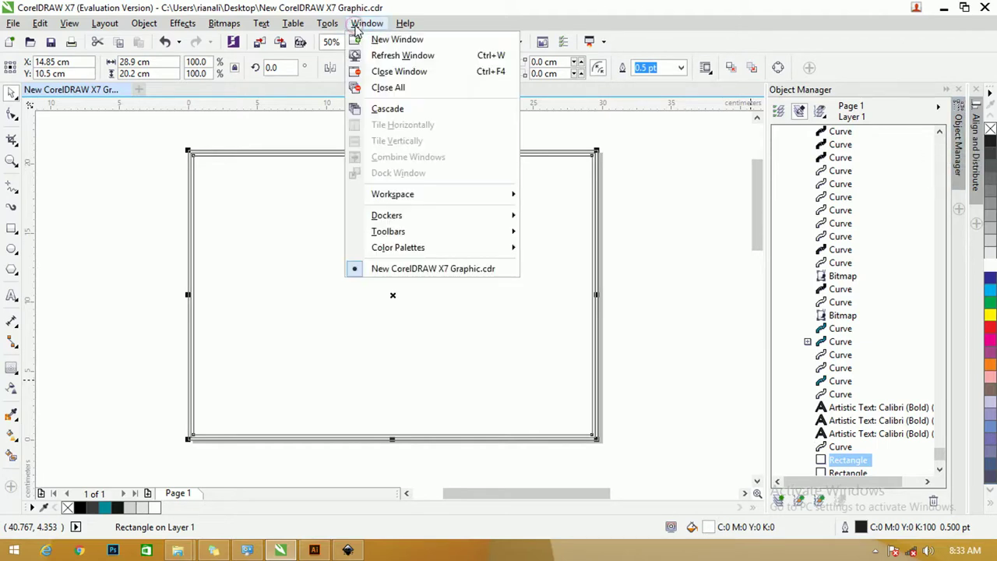
mouse_move(389, 216)
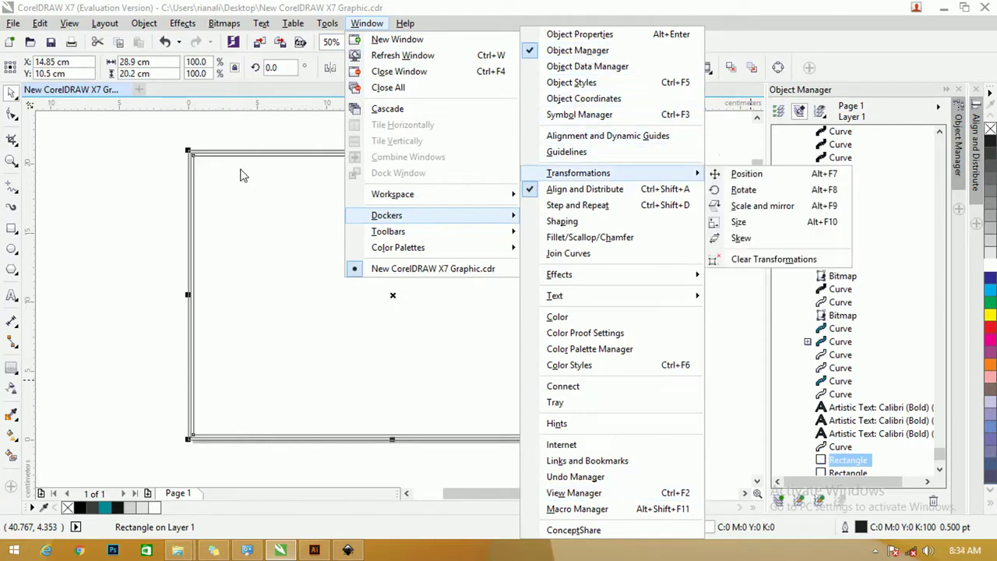
left_click(234, 111)
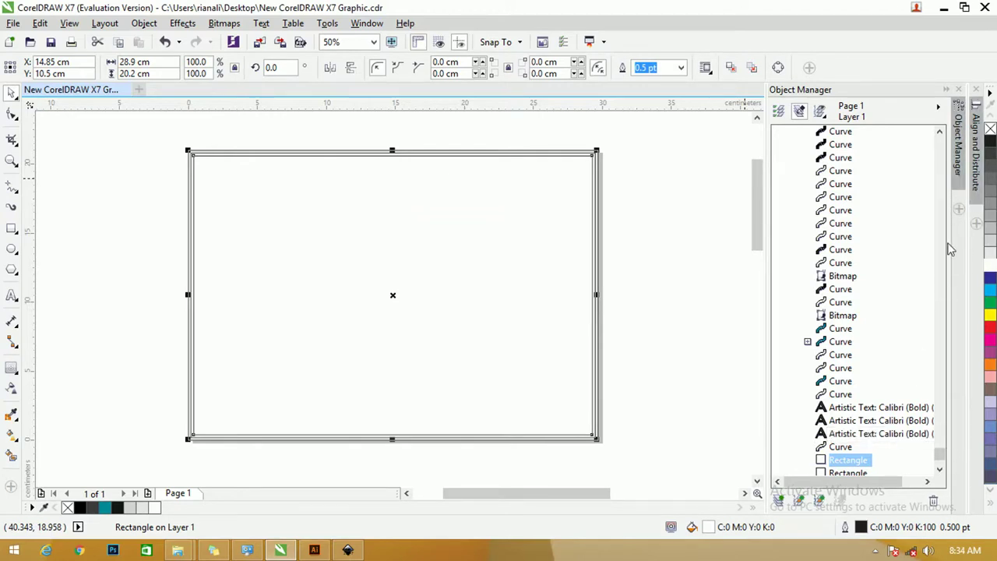
- Move the innermost rectangle onto the master page's Guides (all pages) layer and check the resulting guide along the page edges
scroll(944, 471, "down", 2)
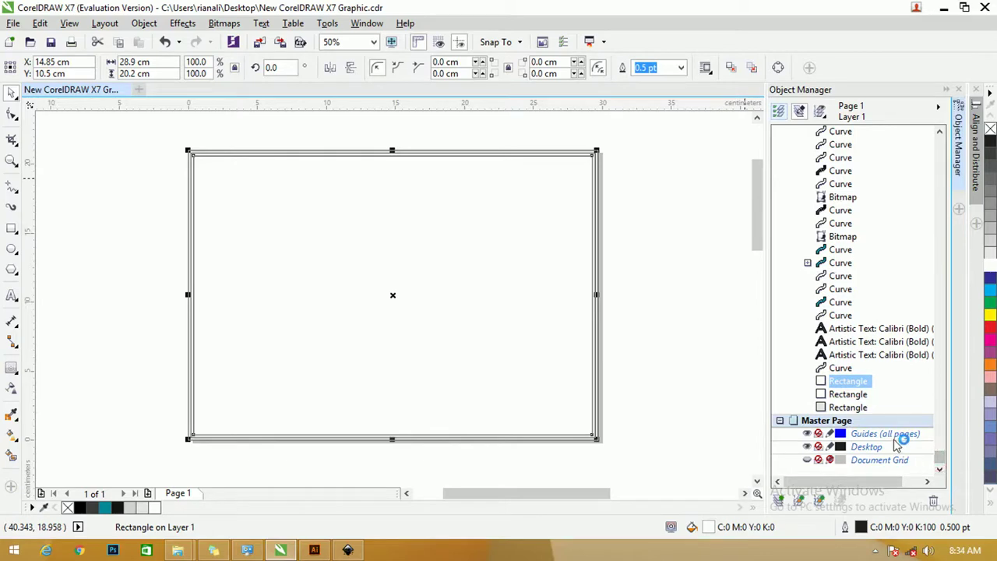
left_click_drag(854, 387, 890, 435)
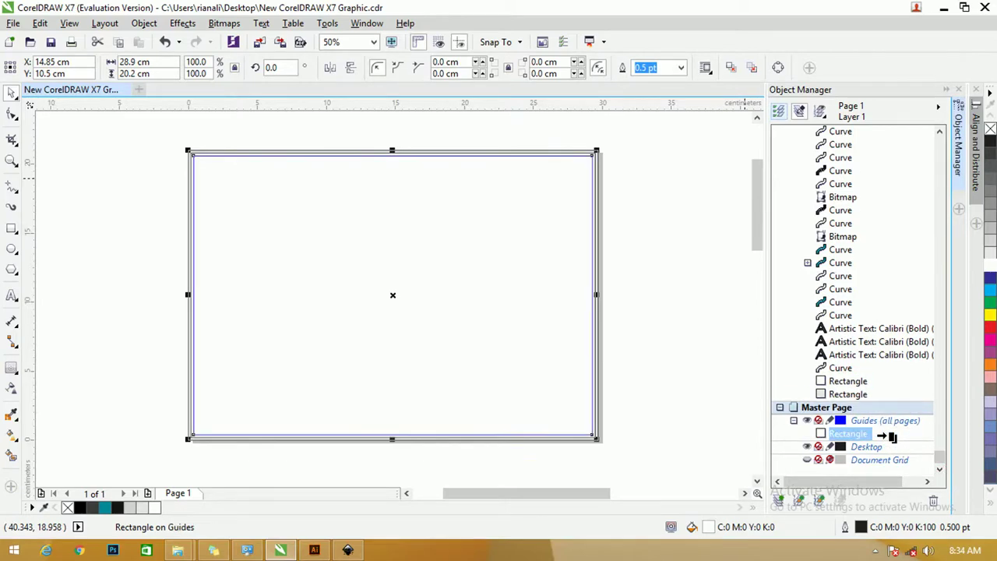
left_click(640, 173)
scroll(556, 167, "up", 3)
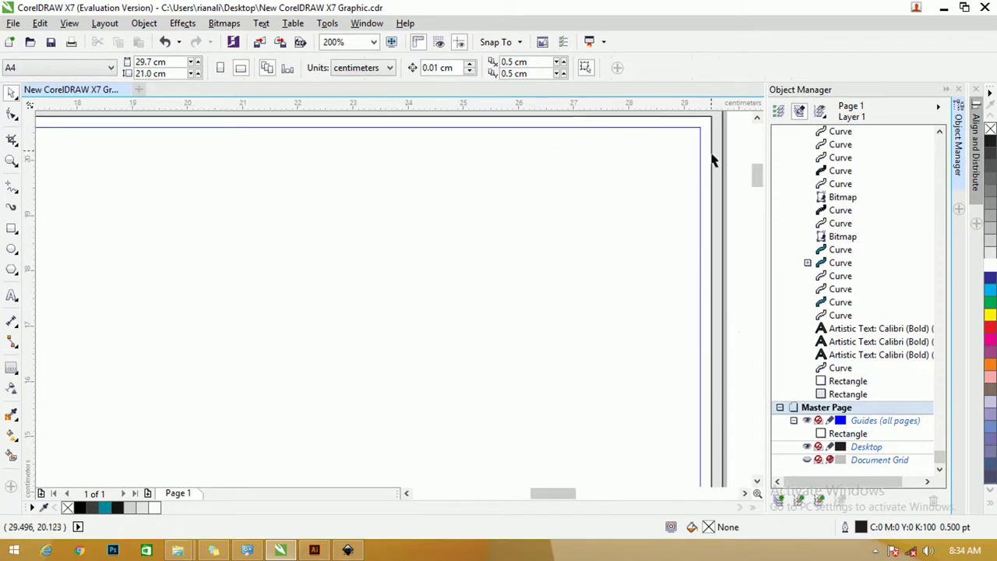
scroll(740, 218, "down", 2)
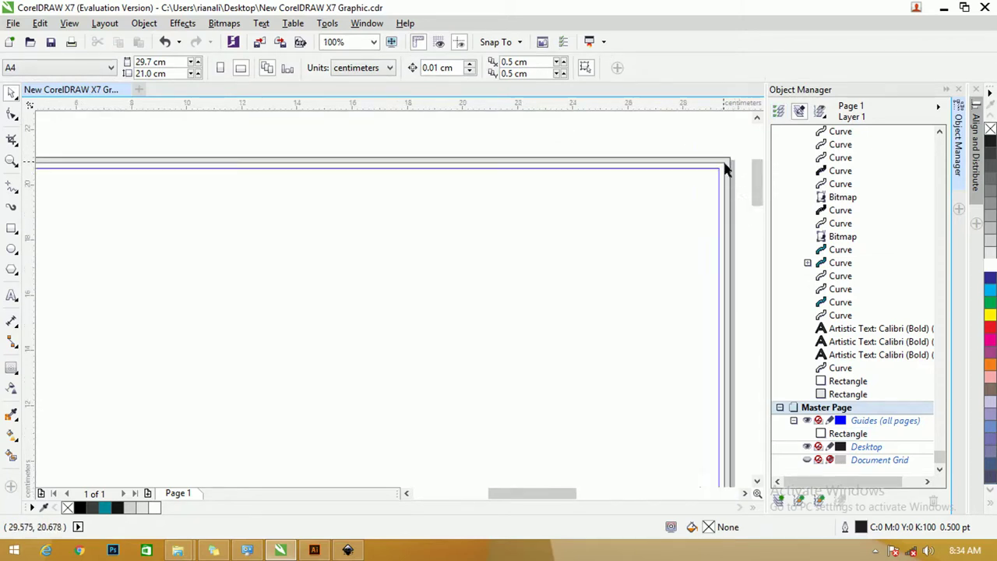
scroll(720, 165, "up", 2)
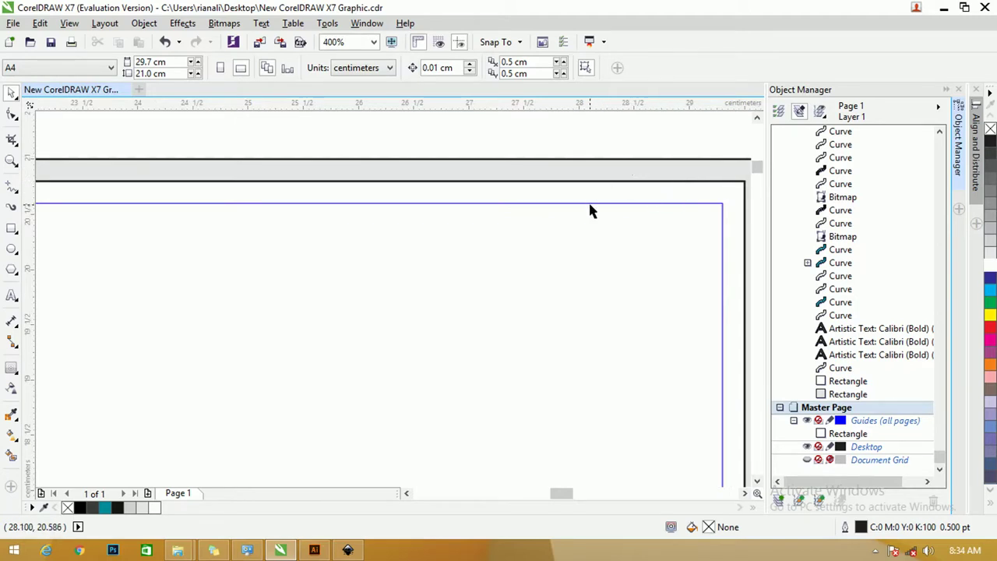
scroll(589, 210, "down", 2)
scroll(590, 210, "down", 1)
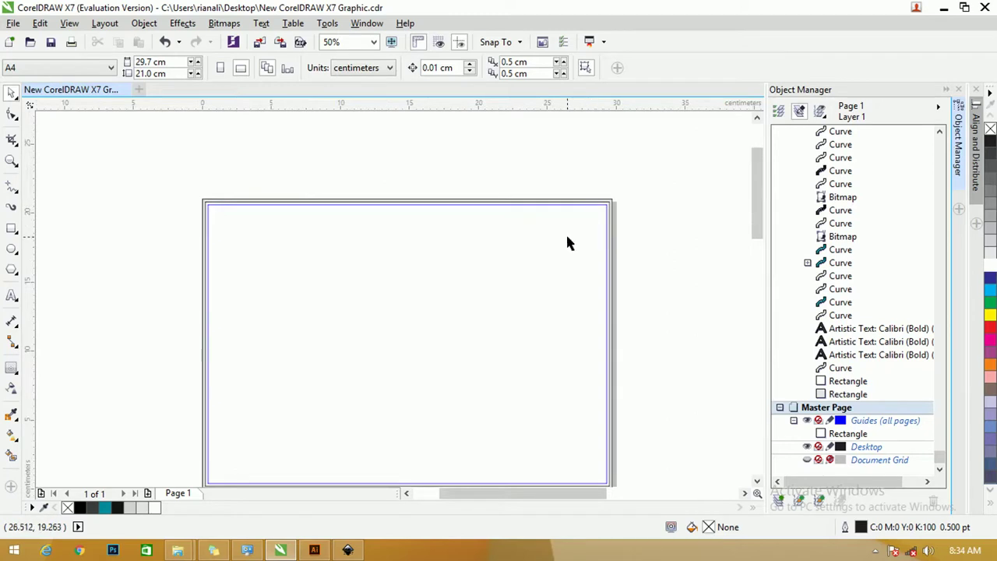
- Lock the Guides (all pages) layer against editing
left_click_drag(179, 176, 674, 498)
left_click(683, 345)
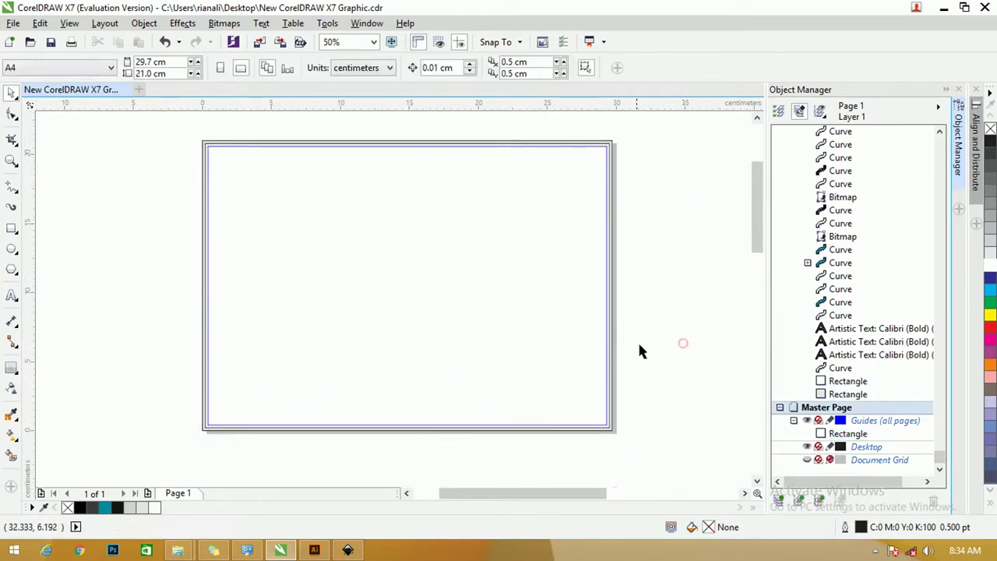
left_click(830, 421)
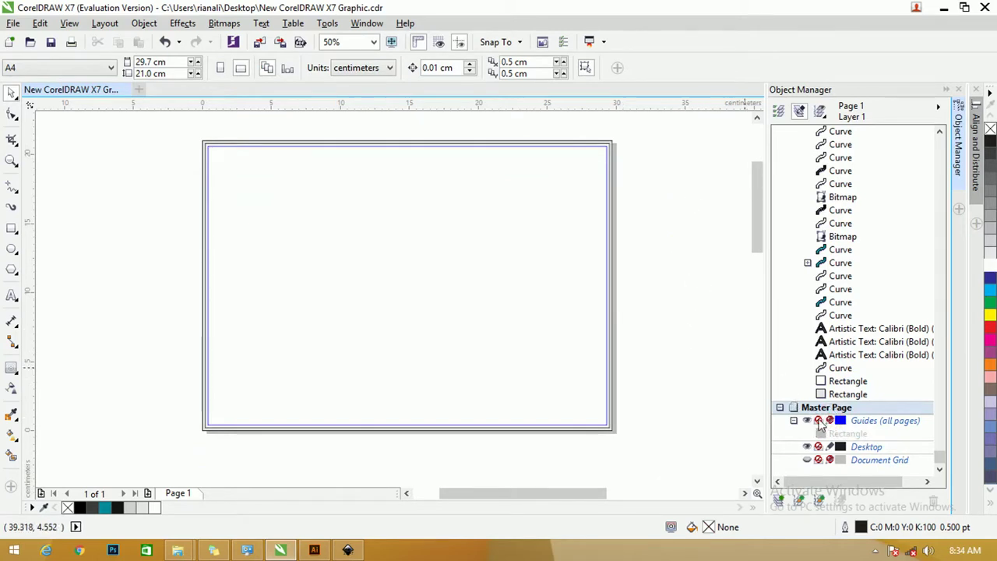
- Select both remaining page-border rectangles and remove their outlines
left_click(610, 142)
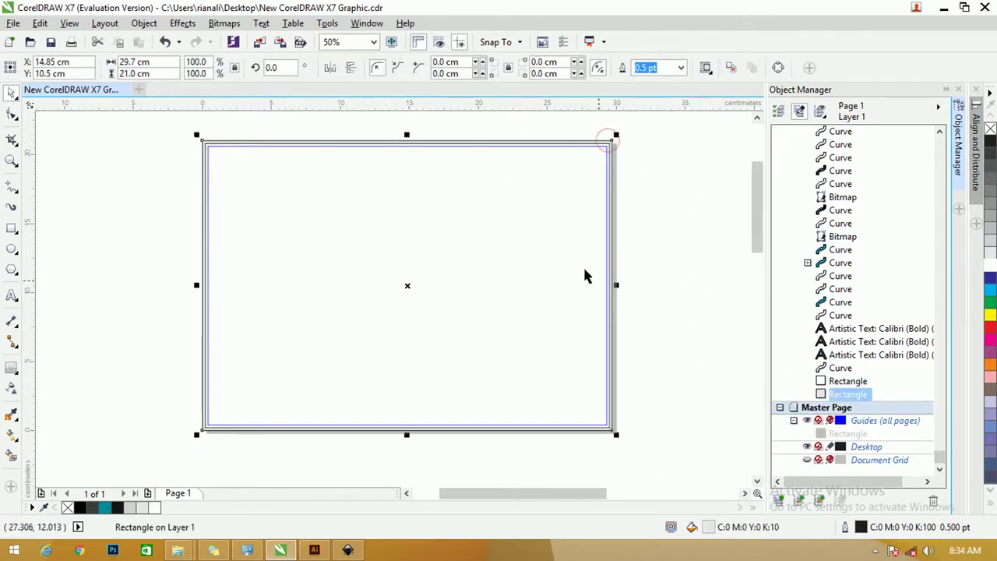
left_click(661, 325)
left_click_drag(677, 459, 172, 124)
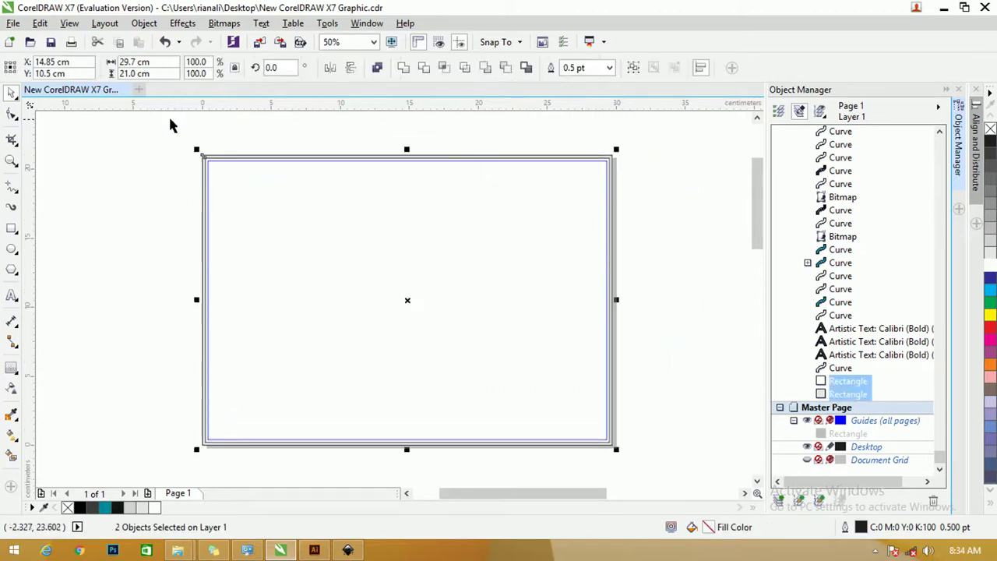
left_click(105, 268)
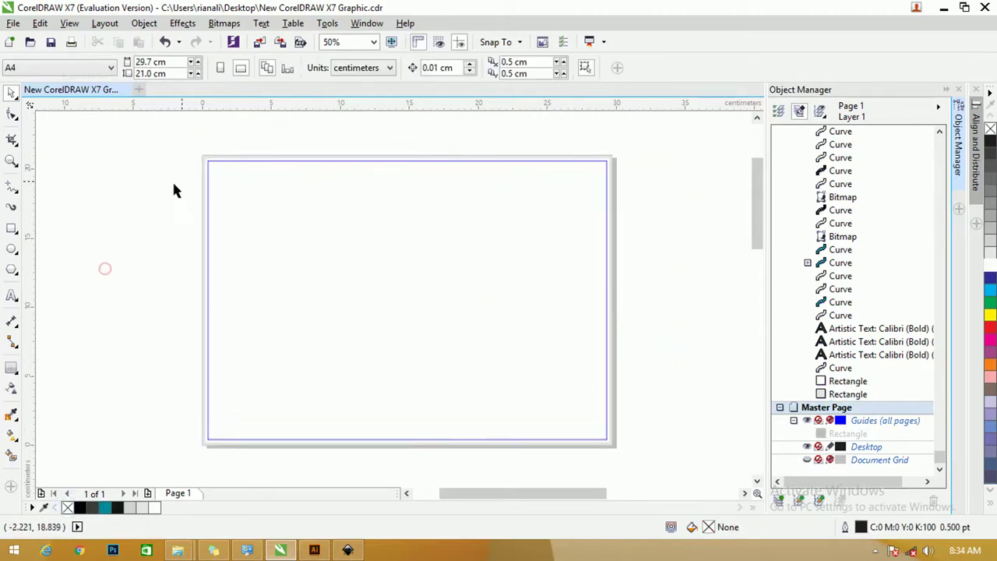
scroll(202, 167, "up", 3)
scroll(204, 177, "down", 3)
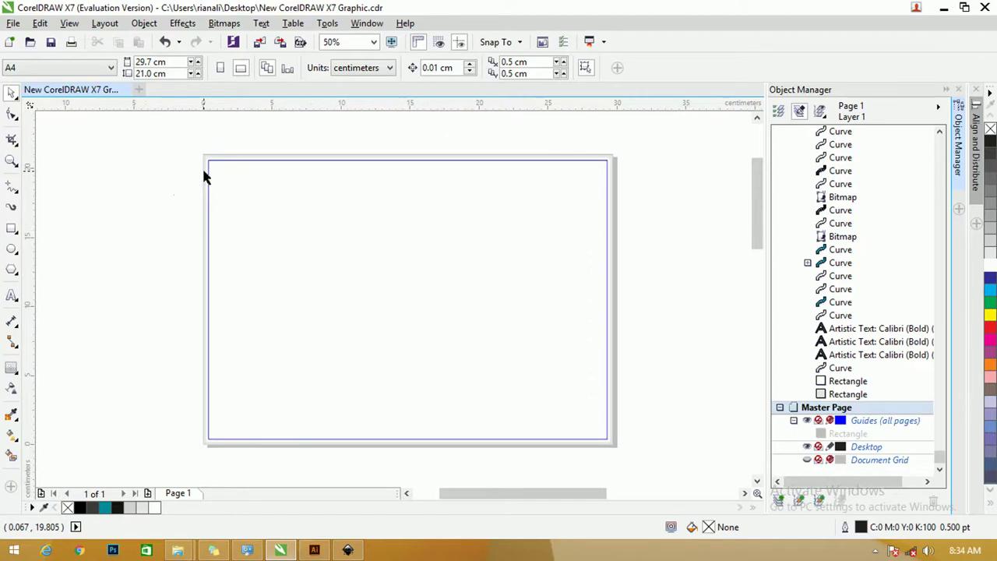
- Hide the Guides (all pages) layer on the master page and leave nothing selected
left_click(207, 176)
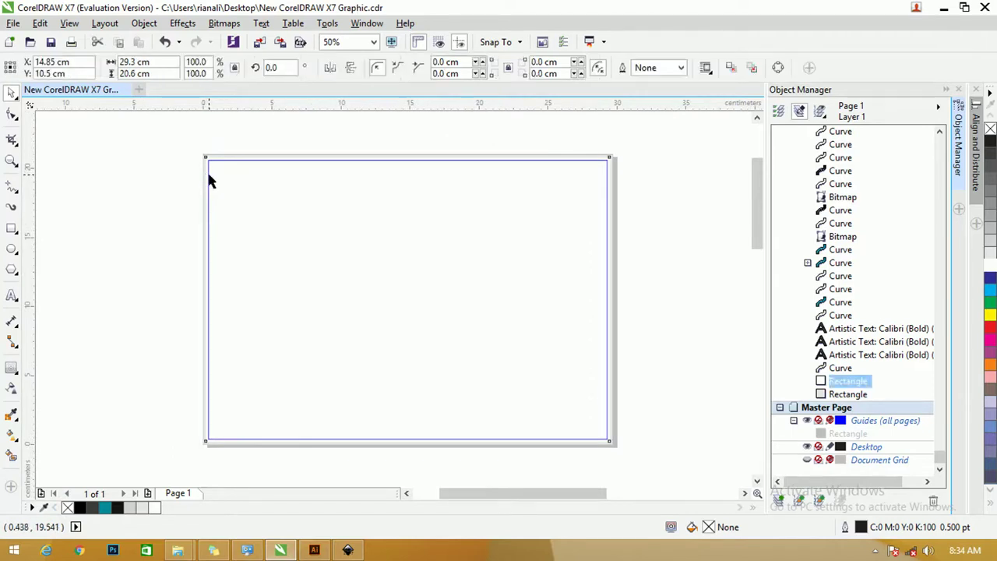
left_click(807, 420)
left_click(650, 229)
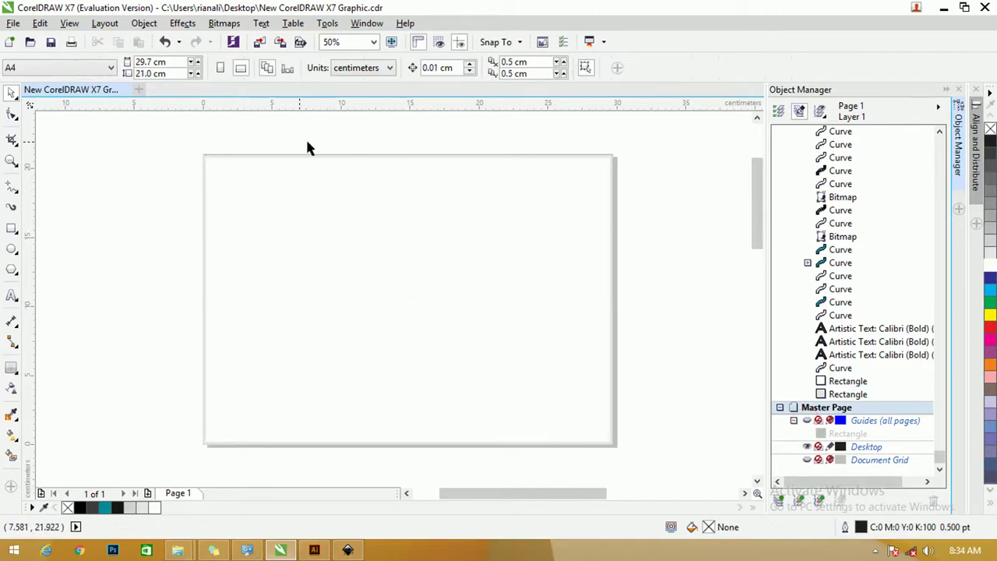
- Draw a vertical 2-Point Line about 23.6 cm long just outside the page's left edge, extending past its top and bottom
left_click(13, 191)
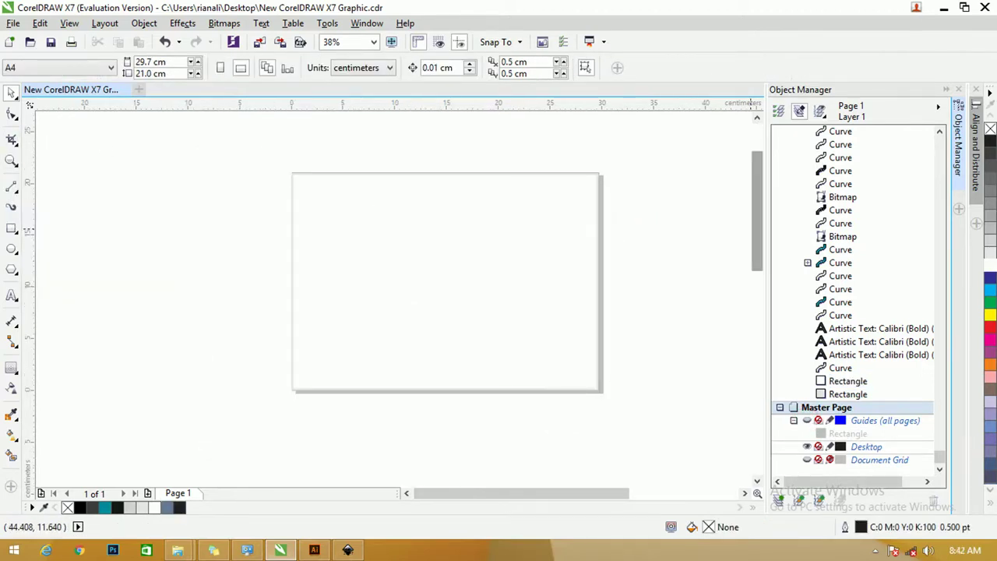
scroll(542, 209, "left", 1)
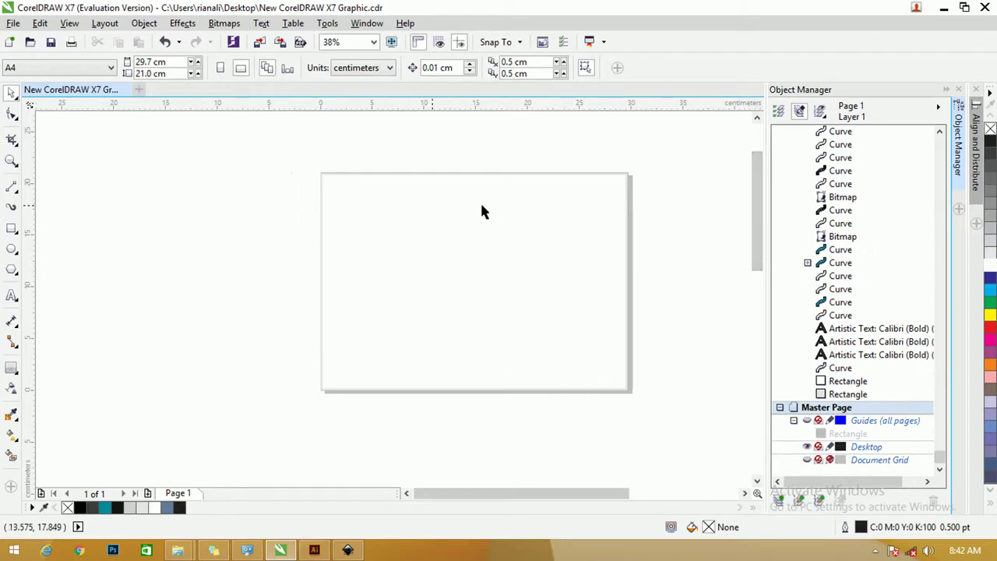
key("z")
left_click_drag(294, 153, 676, 402)
left_click(12, 92)
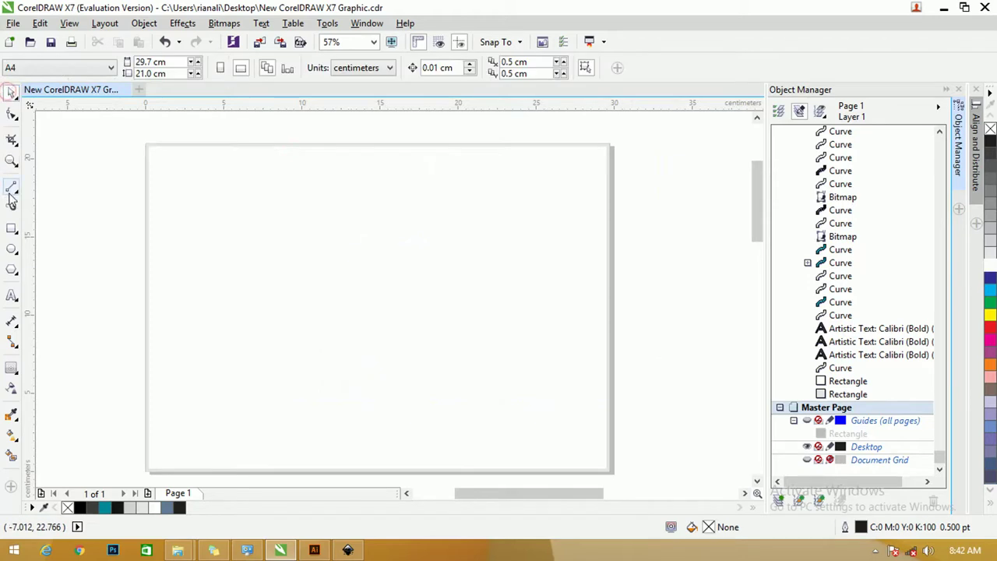
left_click(12, 188)
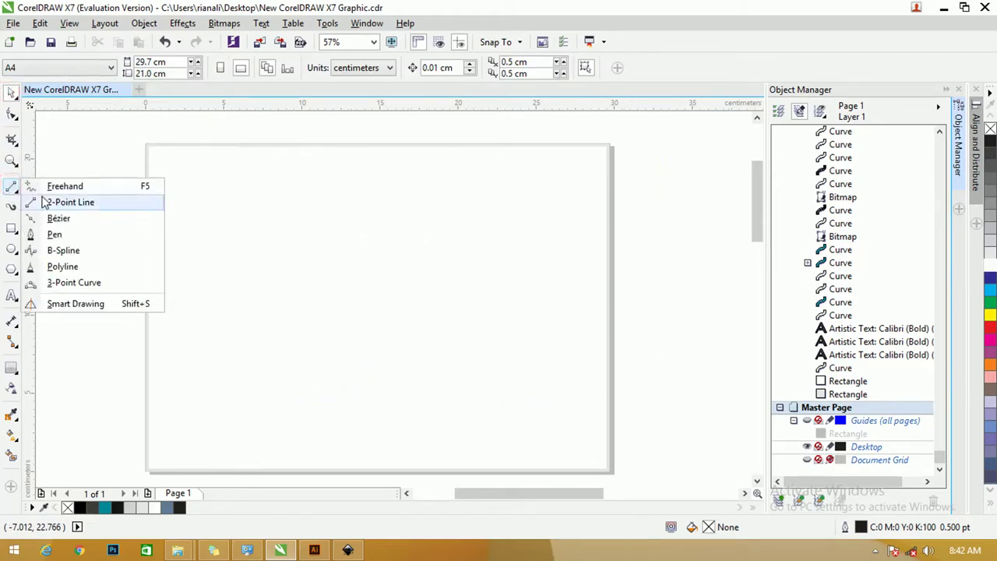
left_click(42, 206)
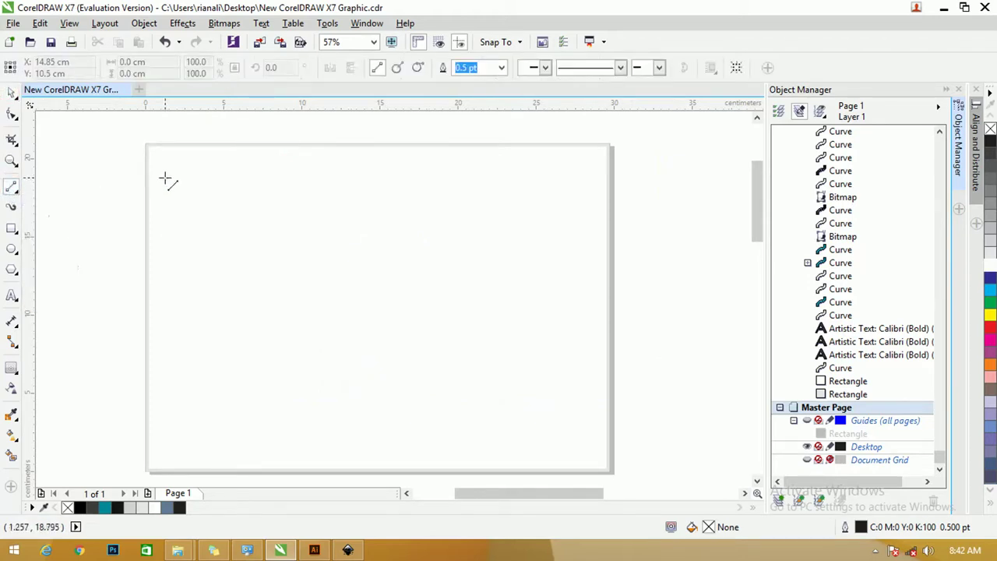
left_click_drag(123, 130, 123, 458)
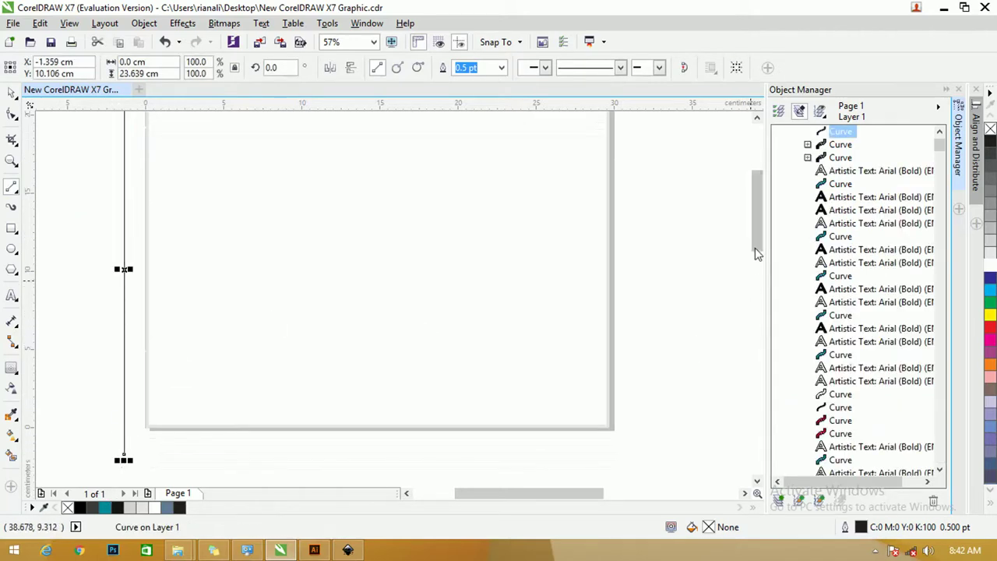
- Align the vertical line to the left edge of the inner border rectangle
left_click_drag(759, 243, 761, 228)
left_click(12, 92)
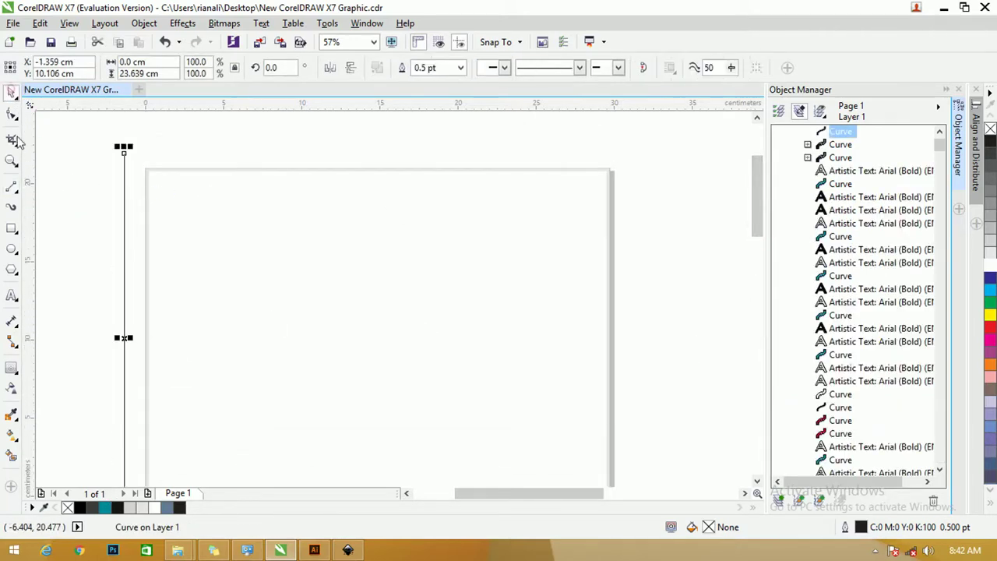
scroll(172, 193, "up", 1)
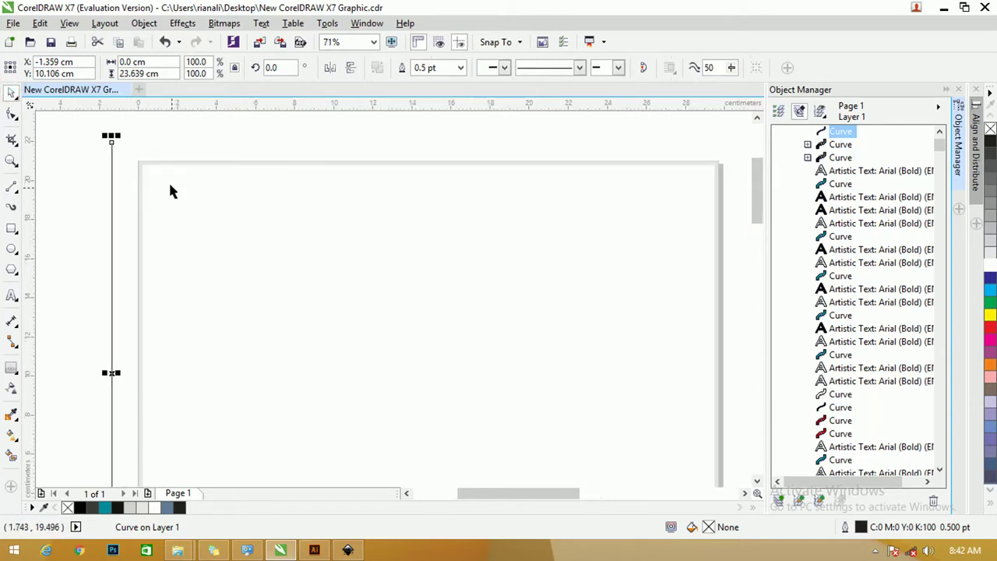
left_click(169, 180, "shift")
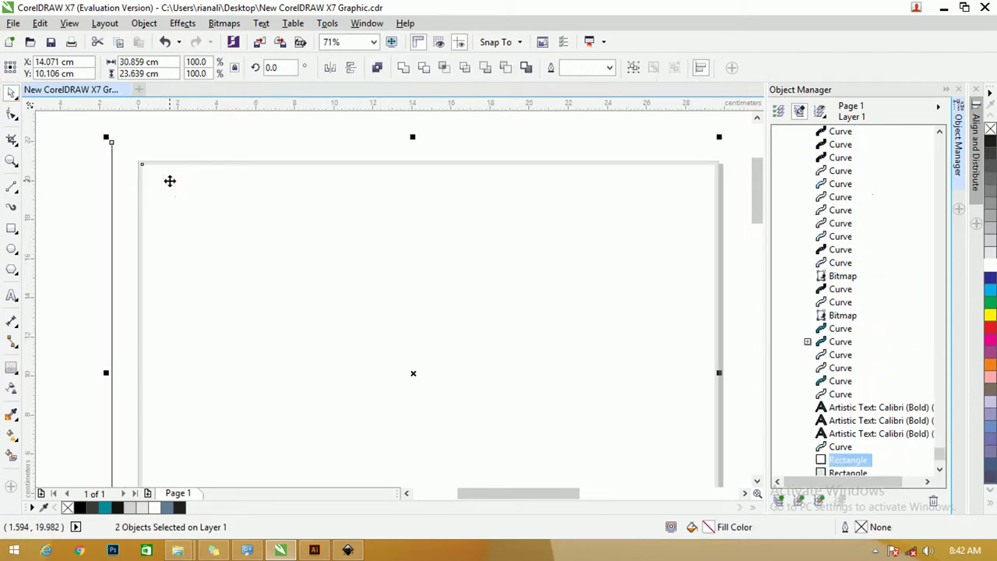
key("l")
scroll(133, 172, "up", 2)
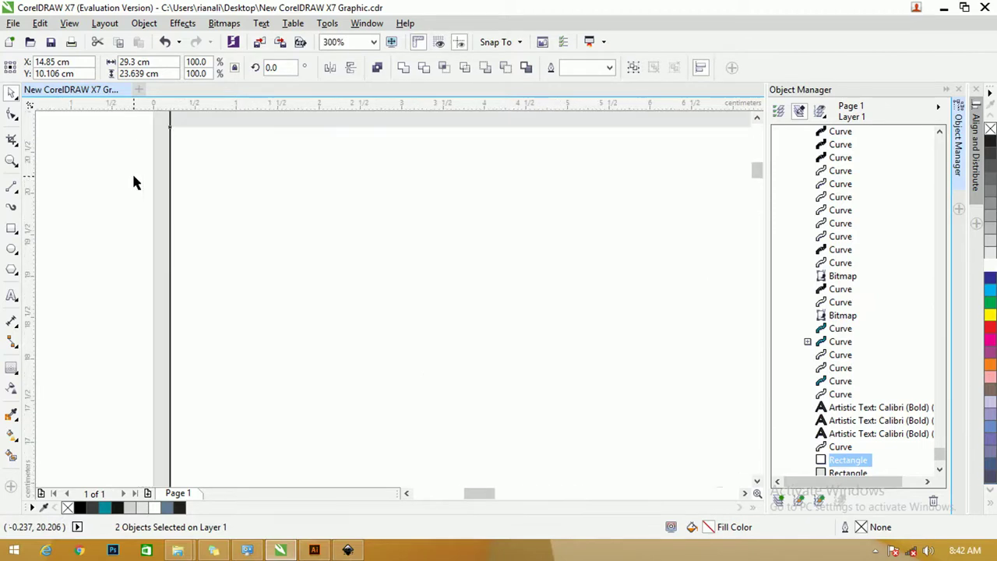
scroll(162, 160, "up", 2)
scroll(162, 160, "down", 4)
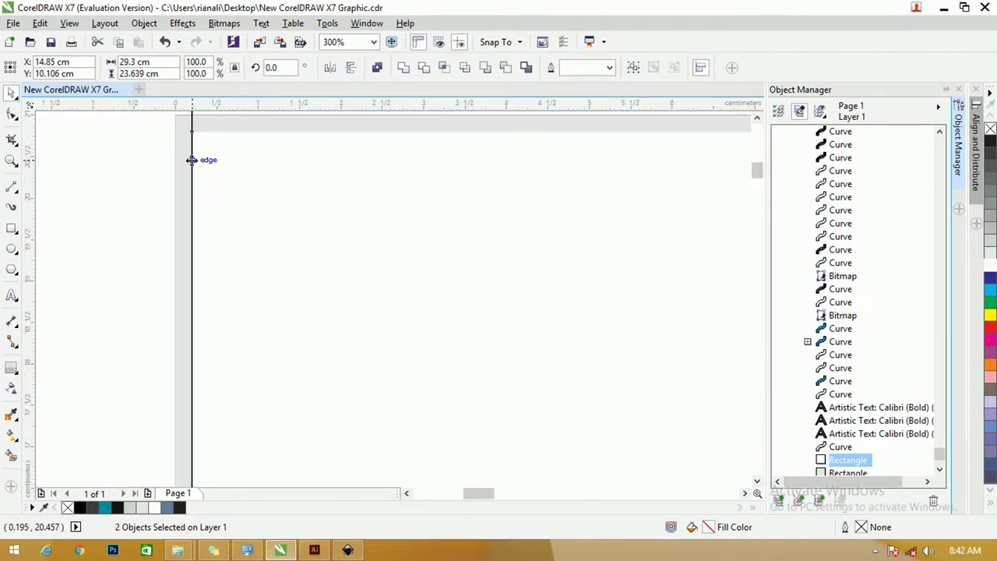
left_click(146, 159)
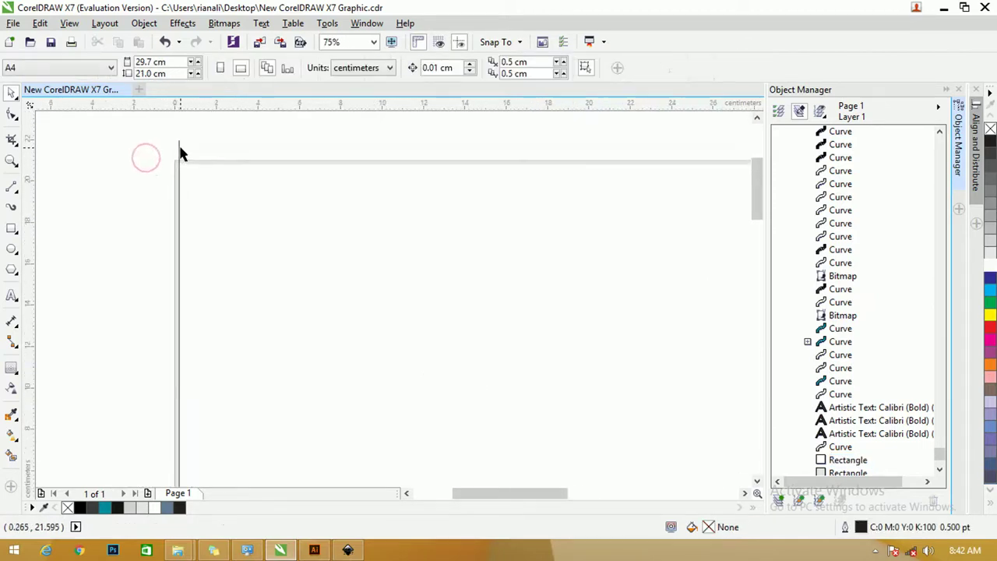
- Duplicate the vertical line on the left border three times
left_click(179, 149)
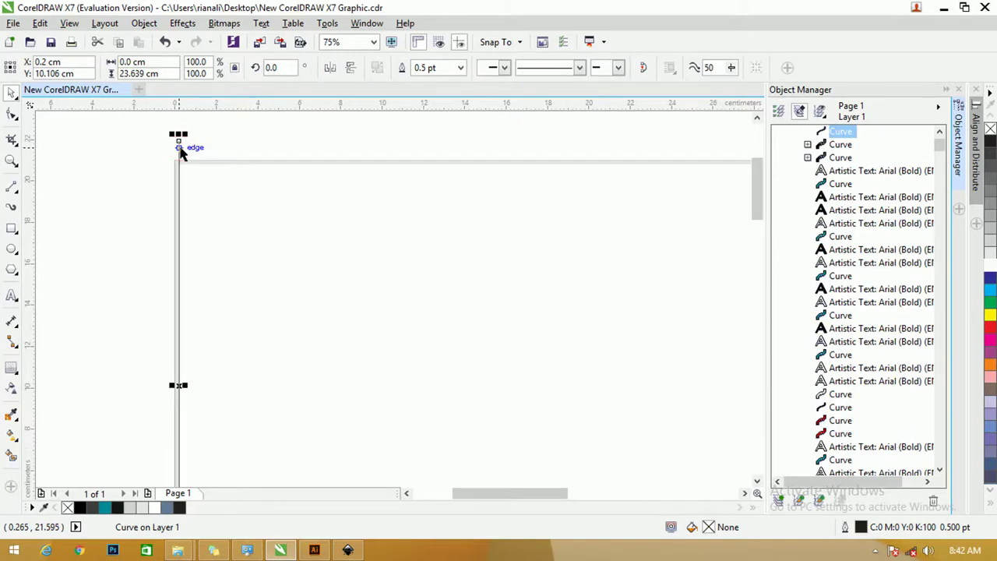
key("ctrl+d")
key("ctrl+d")
key("ctrl+d")
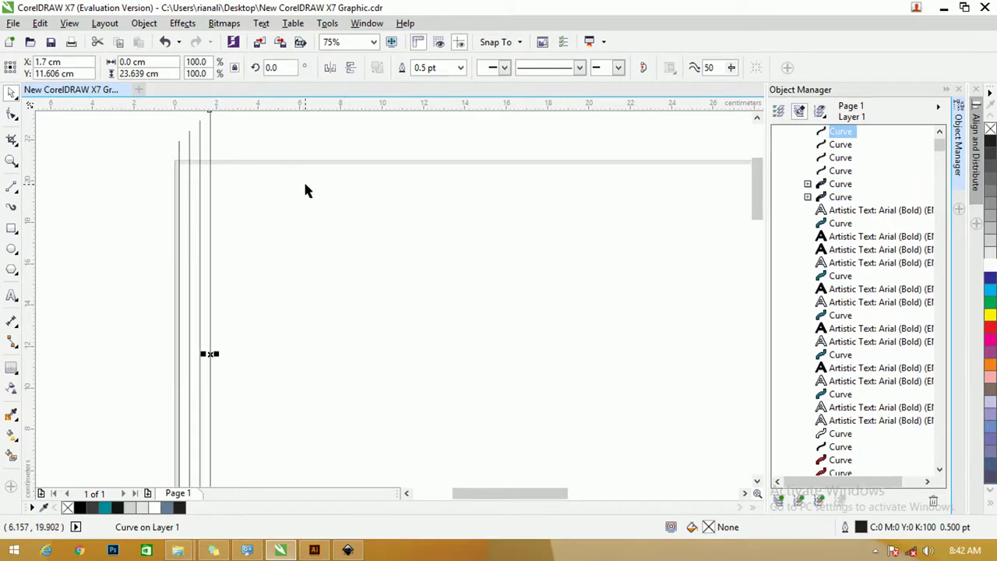
- Align the last duplicated line to the right edge of the inner border rectangle
left_click(289, 235, "shift")
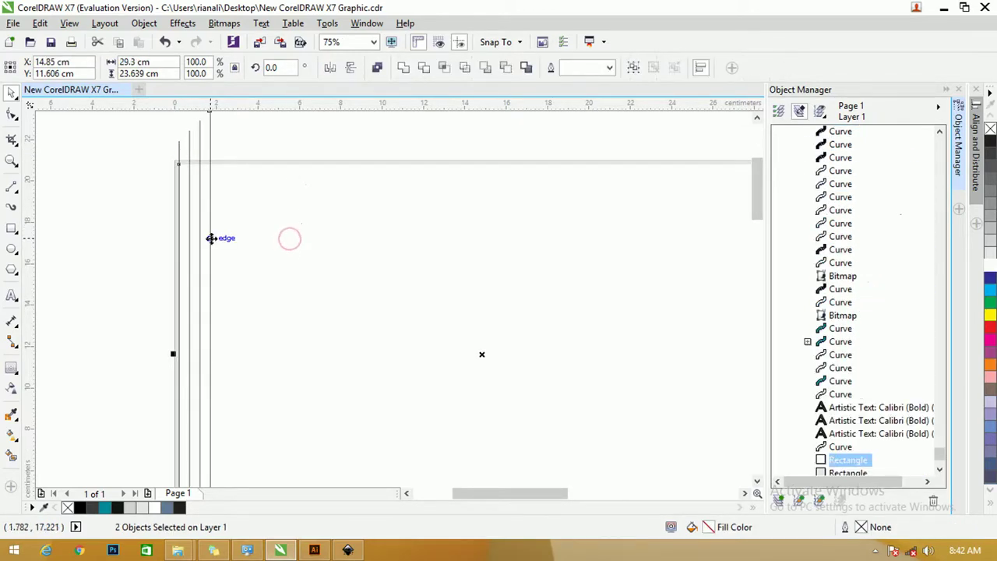
scroll(211, 238, "down", 1)
scroll(488, 207, "up", 4)
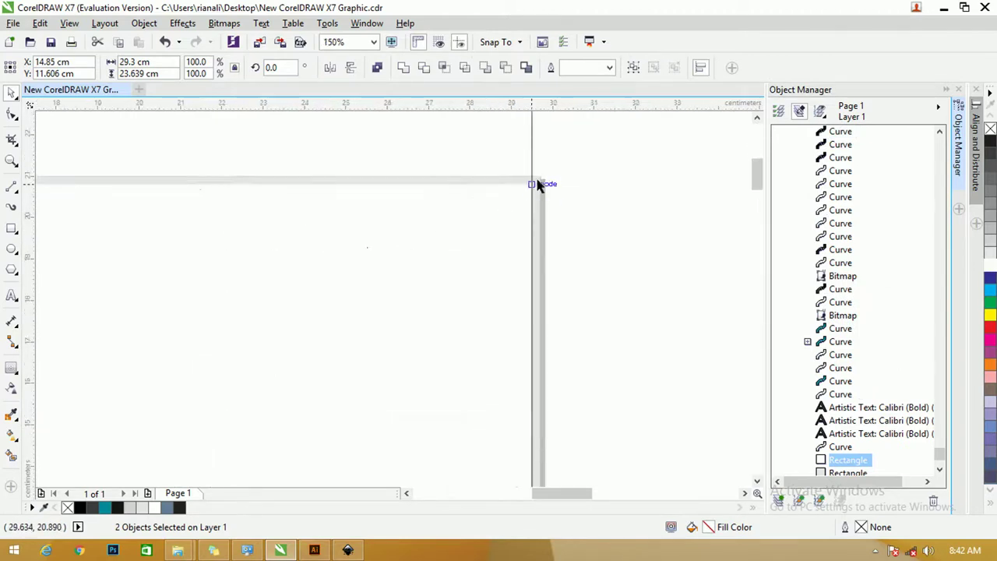
scroll(527, 201, "down", 5)
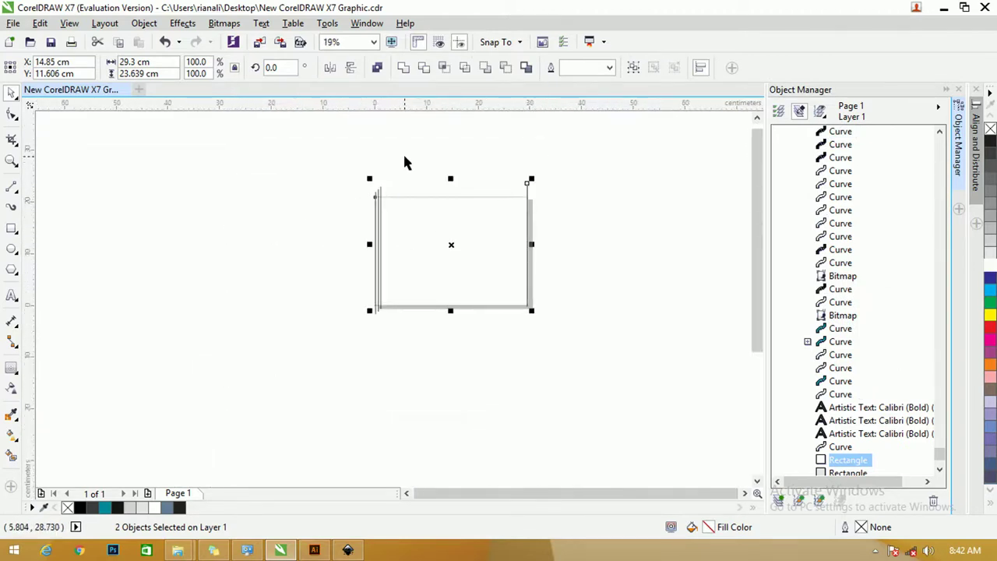
- Select all four vertical lines and distribute them with equal horizontal spacing across the page
scroll(378, 178, "up", 1)
left_click_drag(356, 200, 394, 219)
left_click(676, 206, "shift")
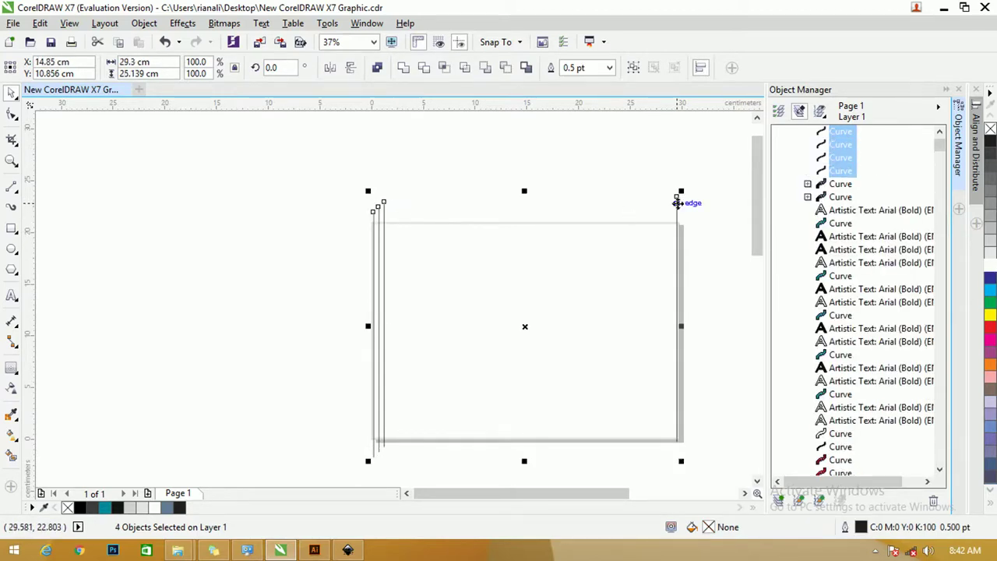
scroll(379, 218, "up", 1)
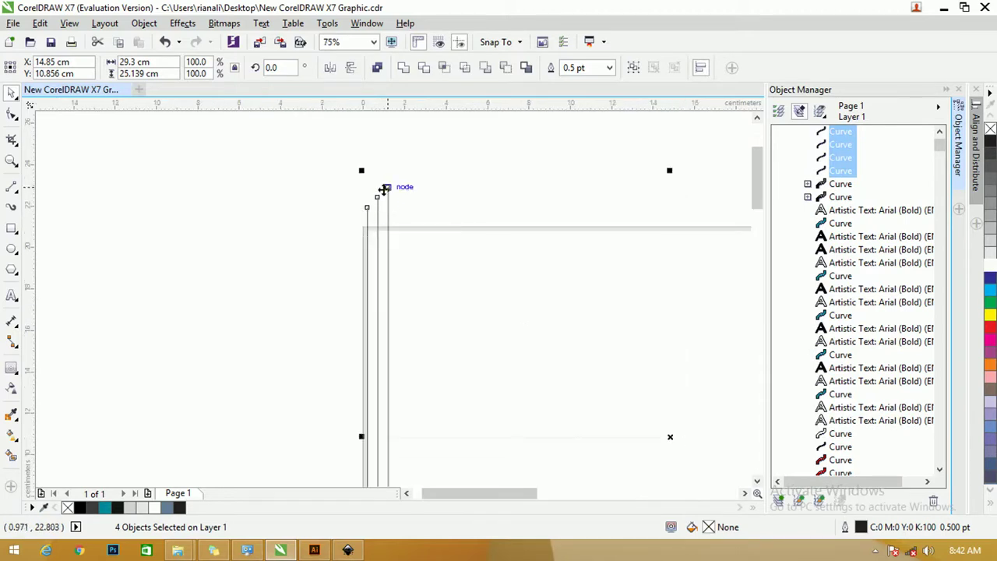
scroll(385, 200, "down", 1)
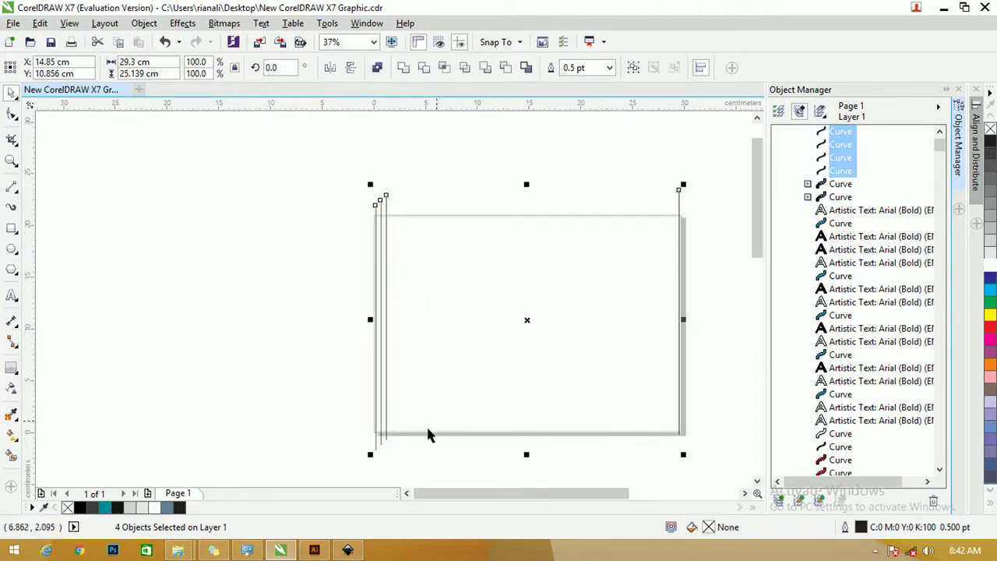
scroll(395, 201, "up", 1)
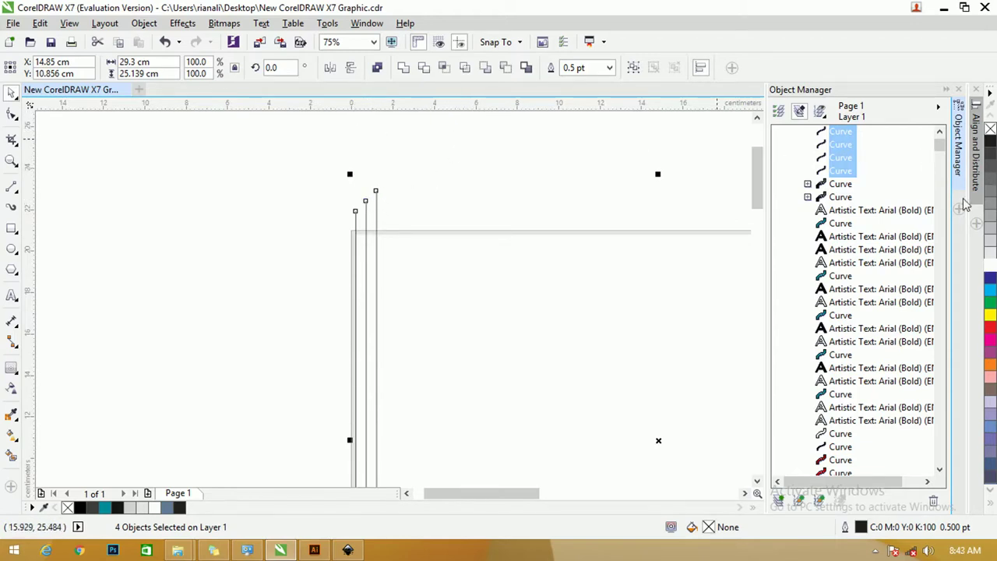
left_click(978, 170)
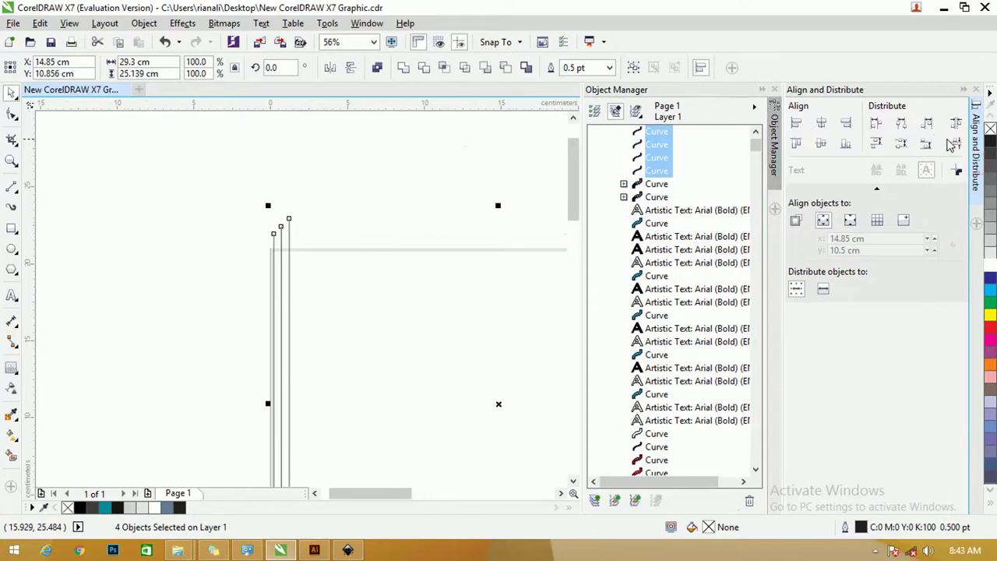
left_click(958, 127)
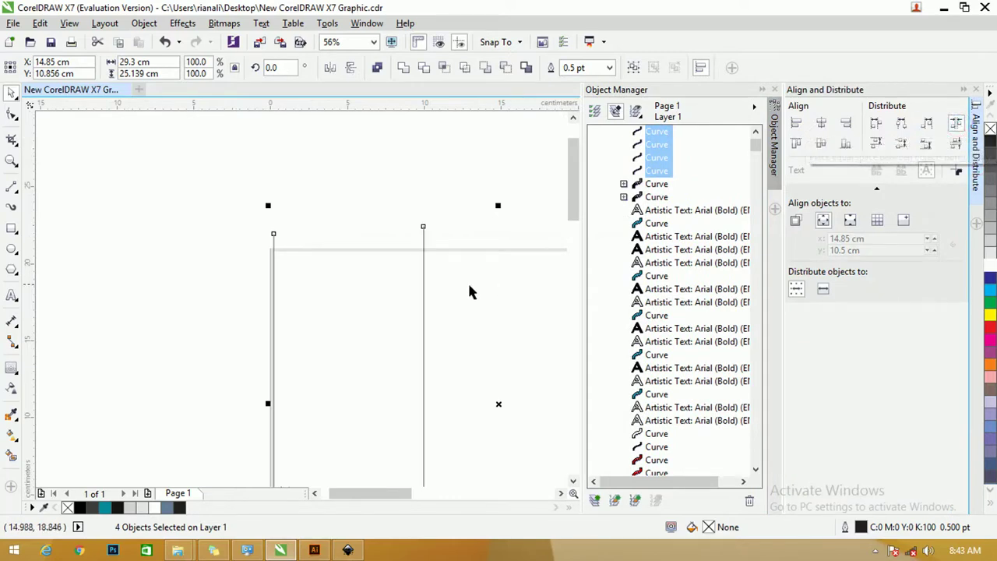
scroll(374, 282, "down", 2)
scroll(456, 303, "up", 3)
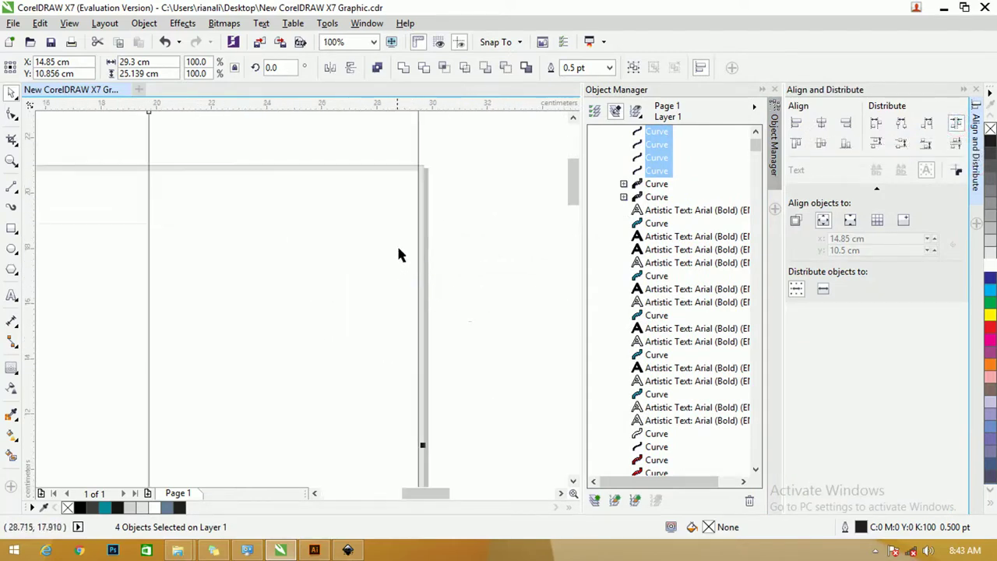
scroll(401, 251, "down", 2)
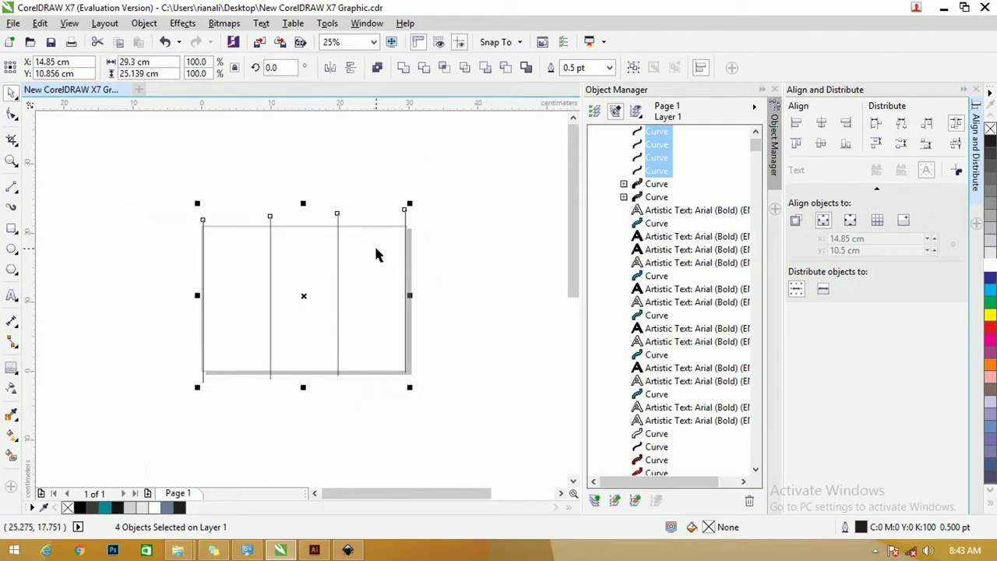
- Align the tops of the four vertical lines and group them
key("t")
scroll(371, 255, "up", 3)
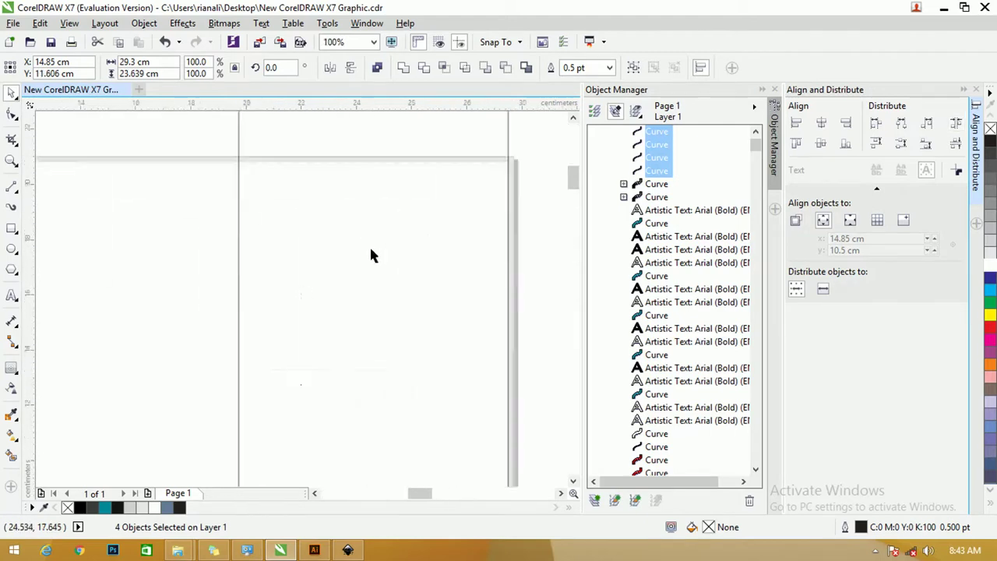
scroll(370, 255, "down", 3)
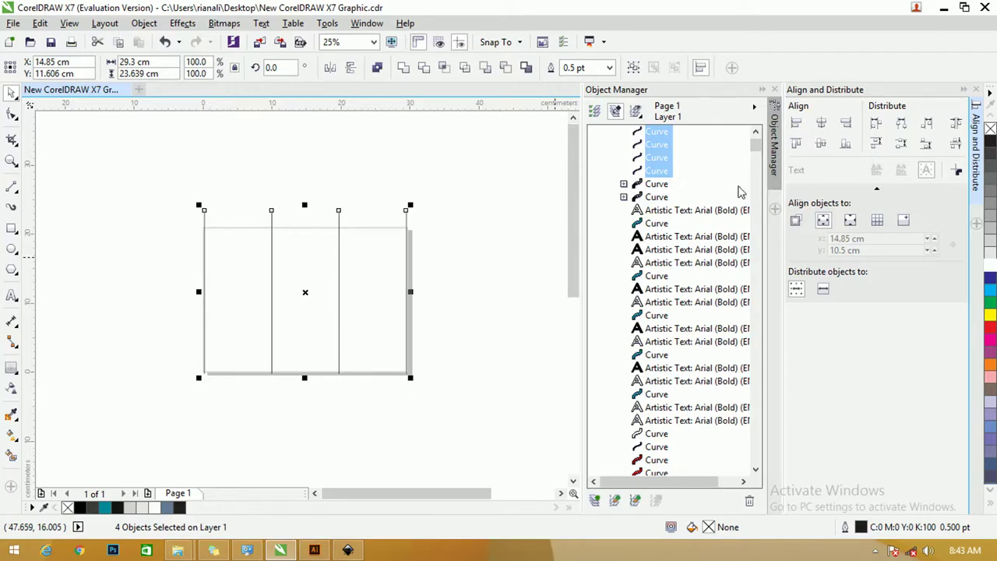
key("ctrl+g")
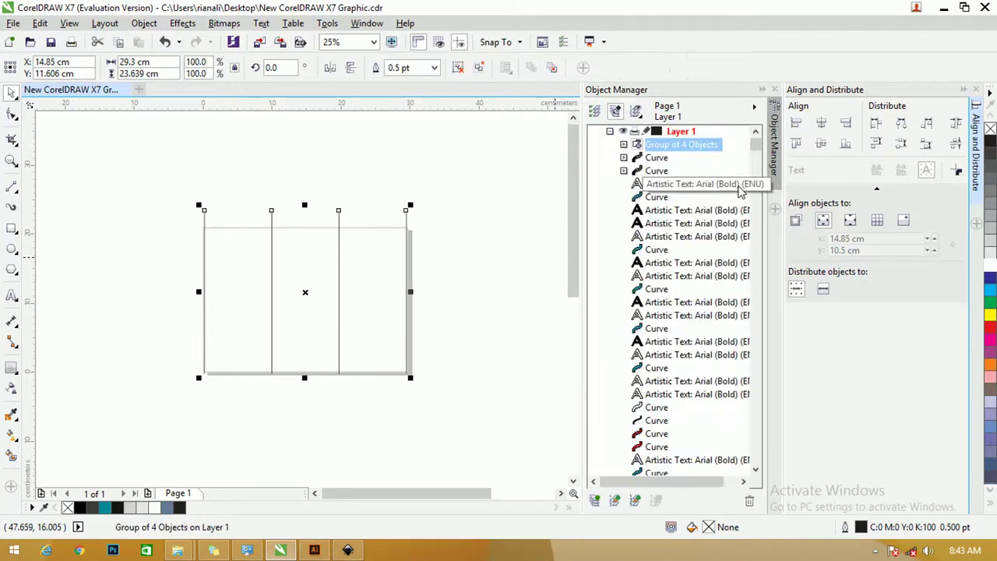
- Try to align the group of four vertical lines to the page's right edge and vertical centre
left_click(821, 144)
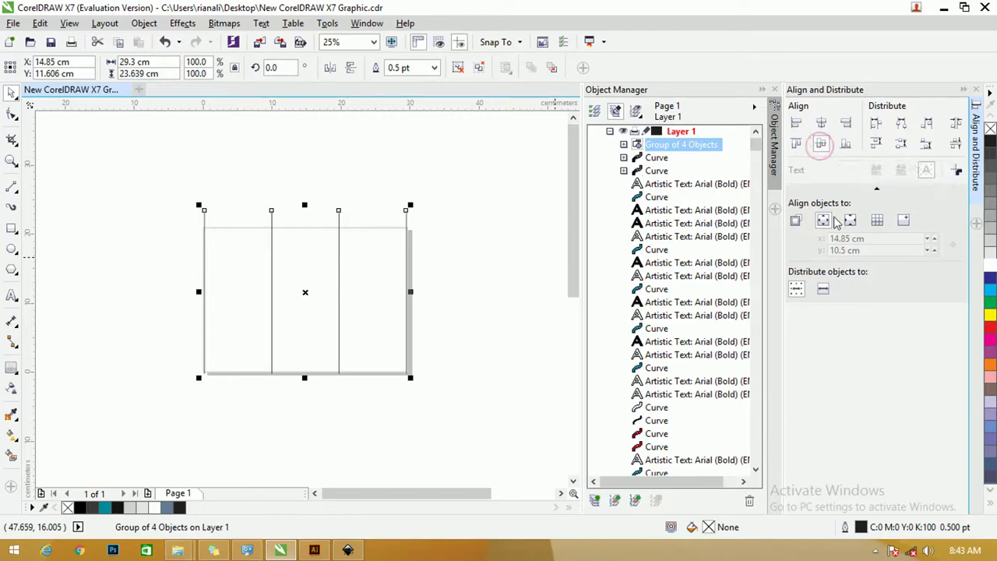
left_click(822, 125)
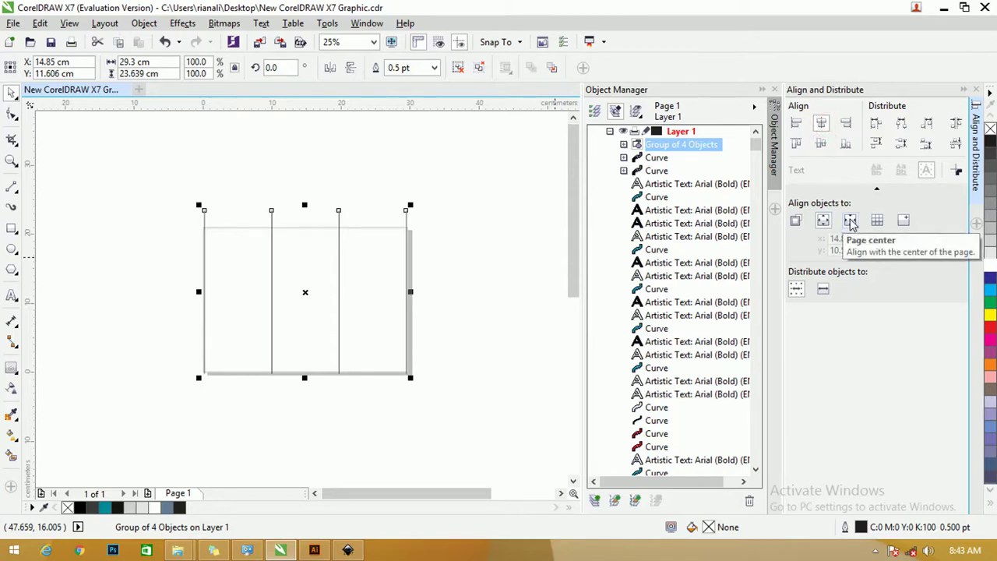
left_click(851, 222)
left_click(823, 143)
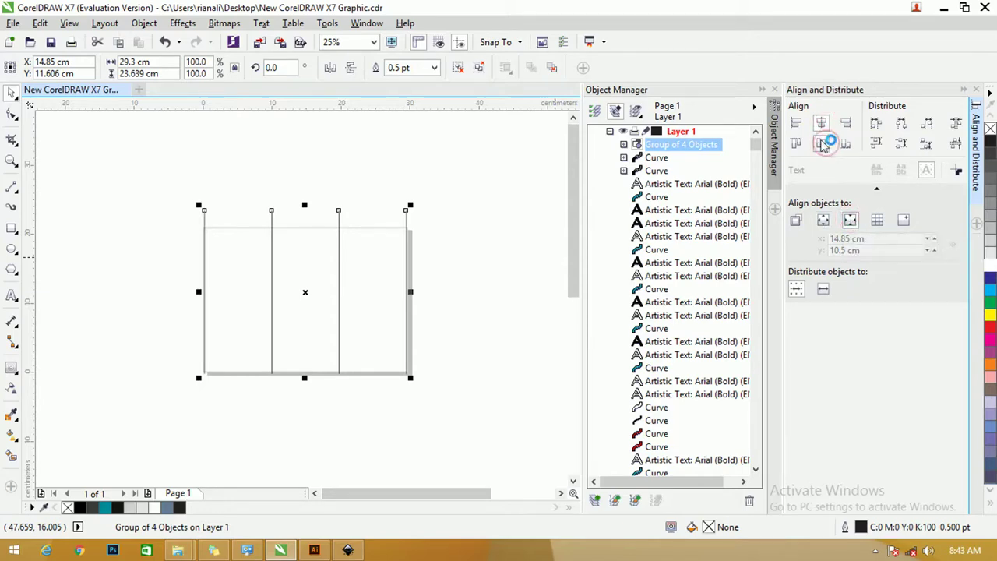
left_click(823, 220)
left_click(824, 144)
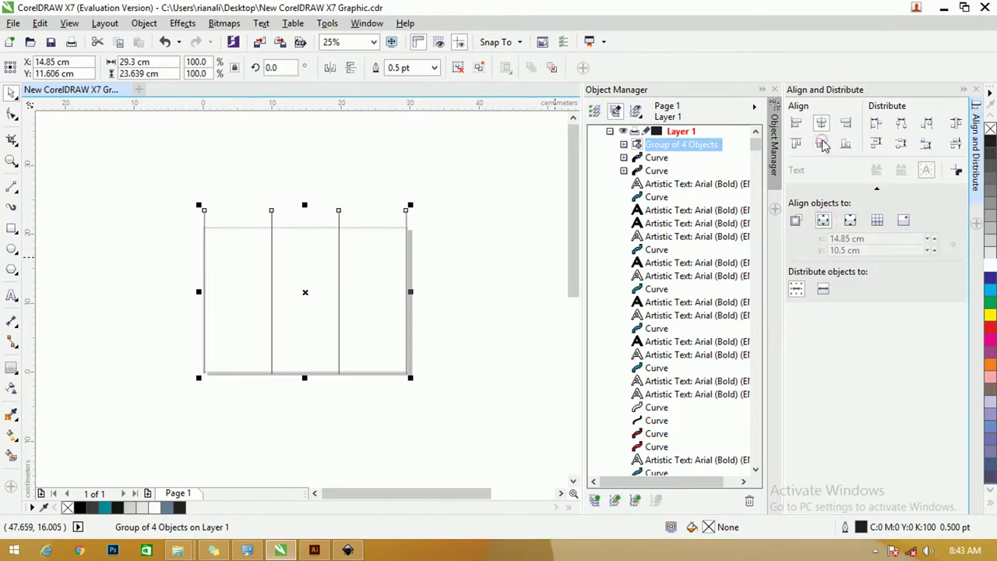
left_click(821, 122)
left_click(845, 125)
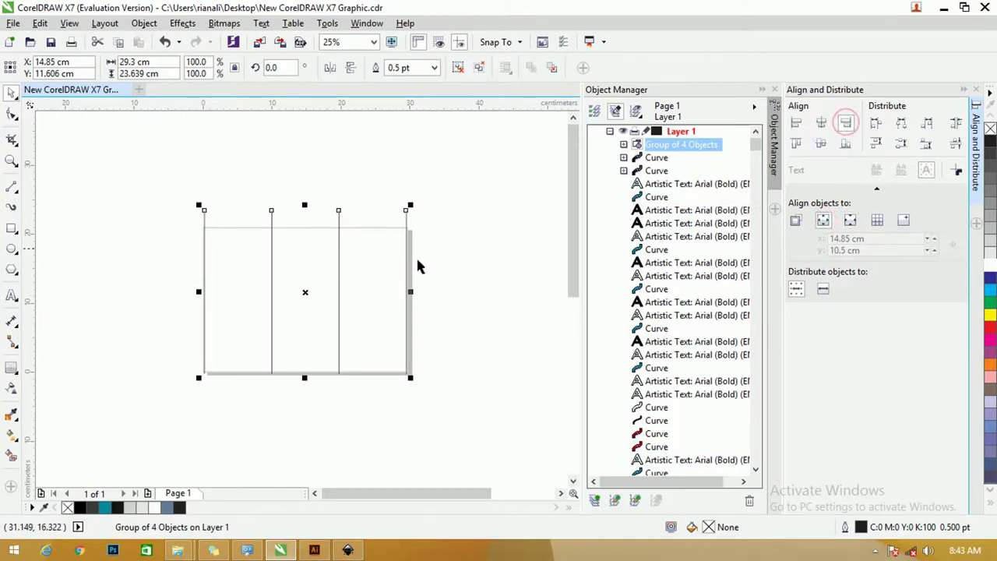
left_click(461, 212)
left_click(406, 212)
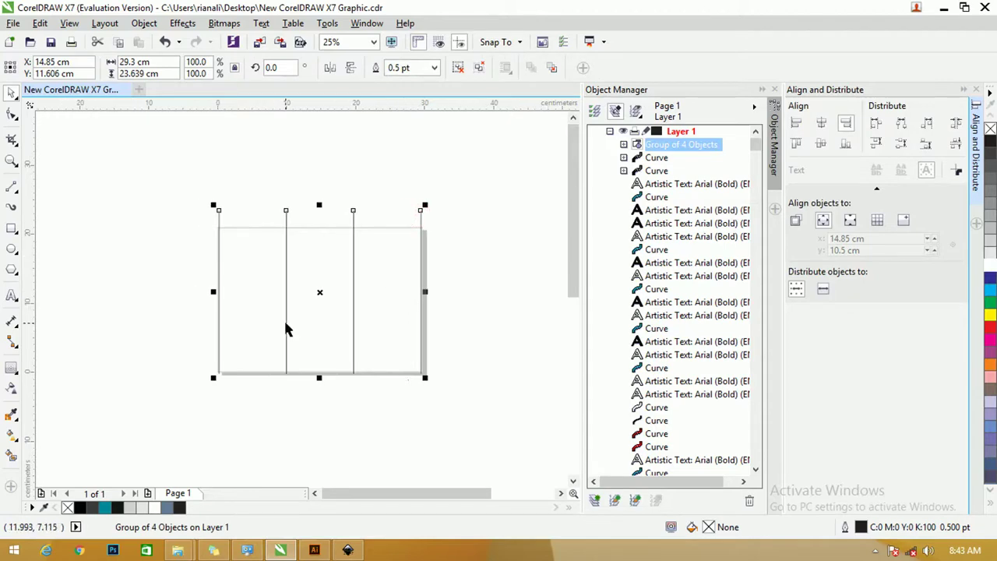
scroll(340, 307, "up", 2)
left_click(821, 142)
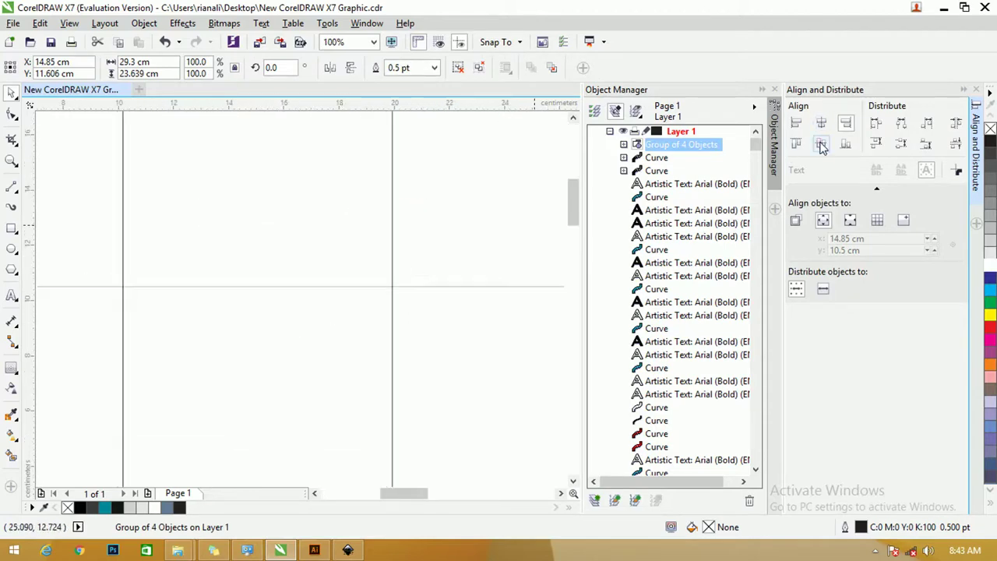
scroll(343, 248, "down", 1)
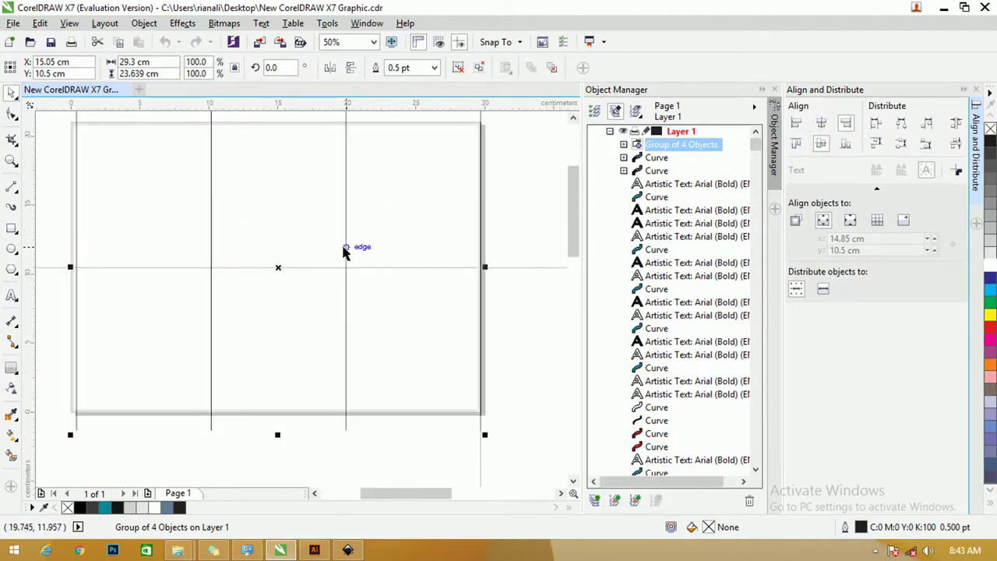
- Undo the last two alignments of the vertical line group
left_click(514, 195)
key("ctrl+z")
key("ctrl+z")
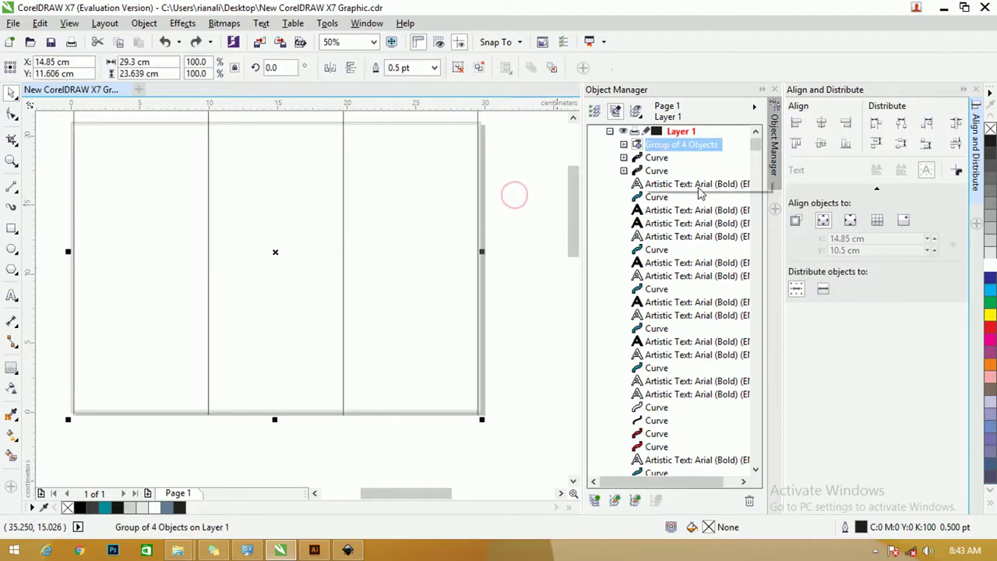
- Centre the group of four lines vertically relative to the page and deselect it
left_click(817, 147)
scroll(479, 382, "up", 2)
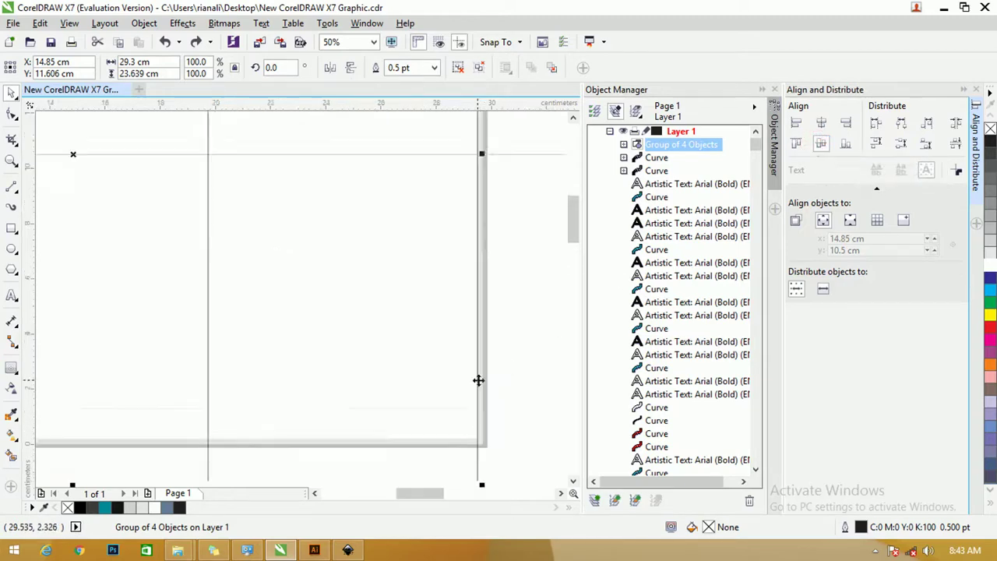
scroll(478, 380, "up", 2)
scroll(486, 263, "down", 3)
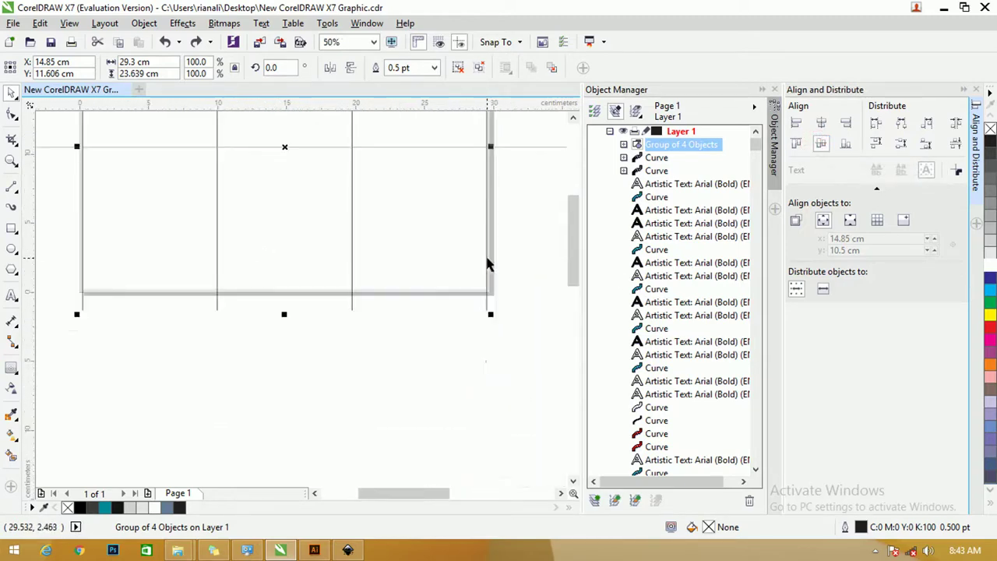
left_click(823, 144)
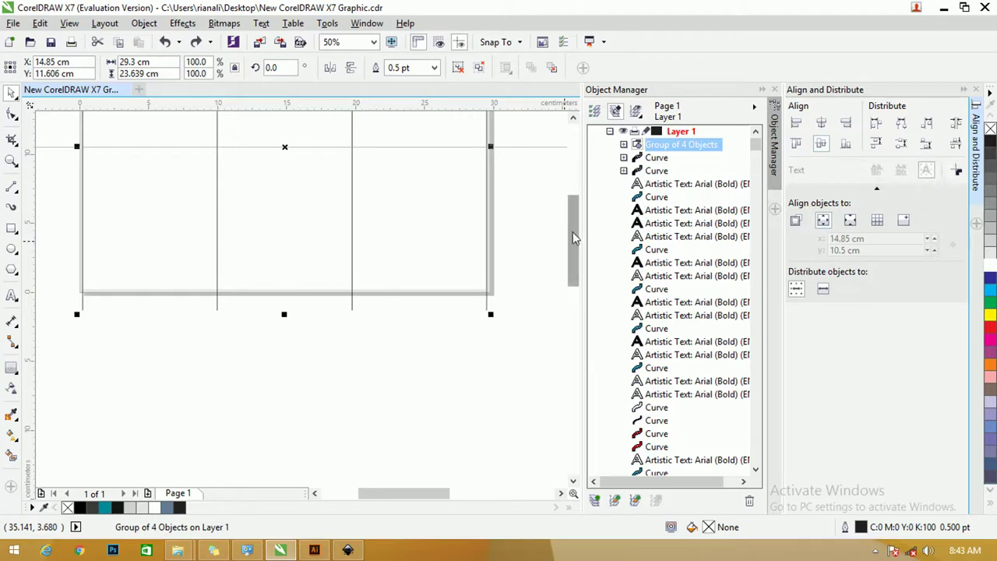
left_click_drag(574, 233, 572, 194)
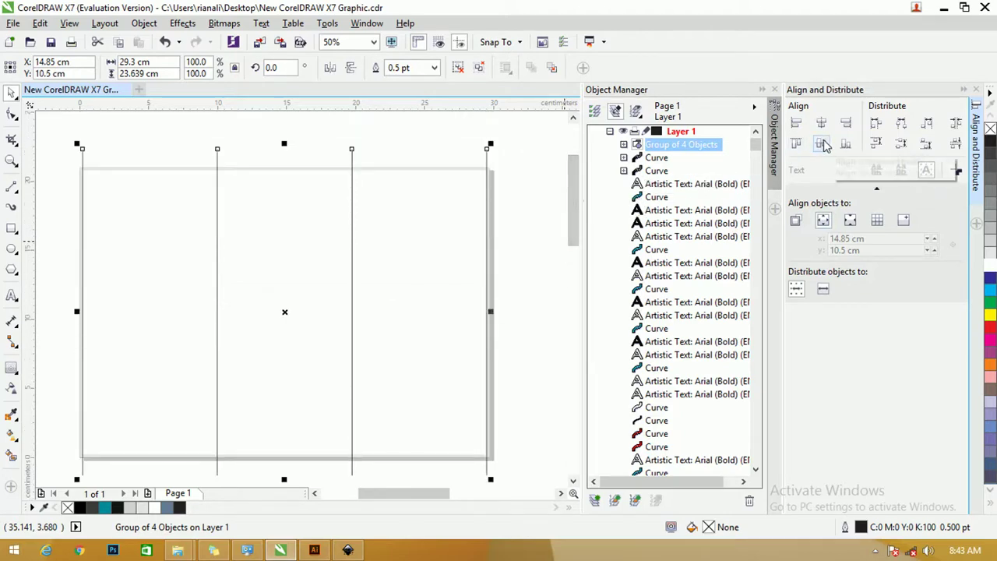
left_click(441, 148)
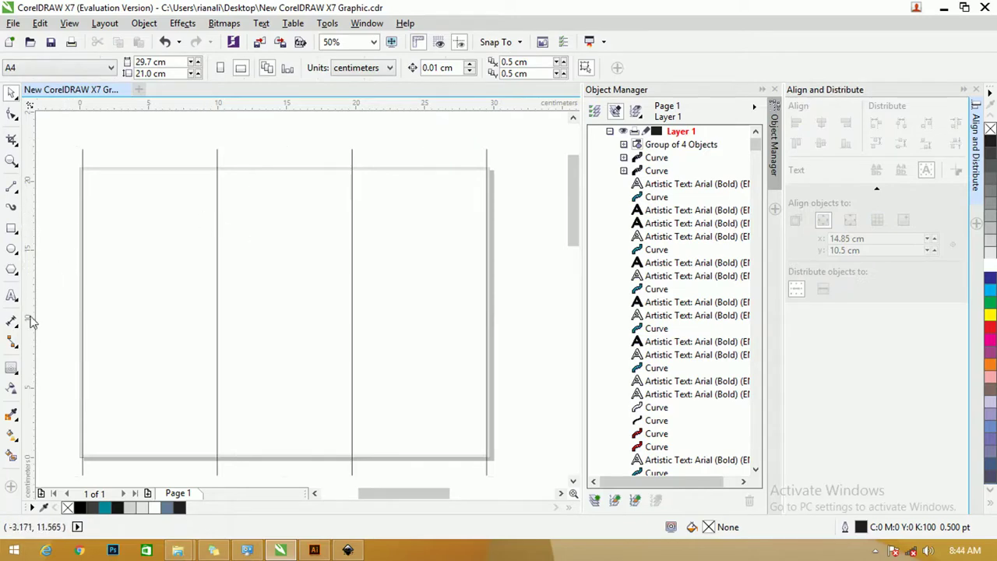
- Smart Fill each of the three page columns with the blue-grey colour and a 0.5 pt black outline
left_click(11, 457)
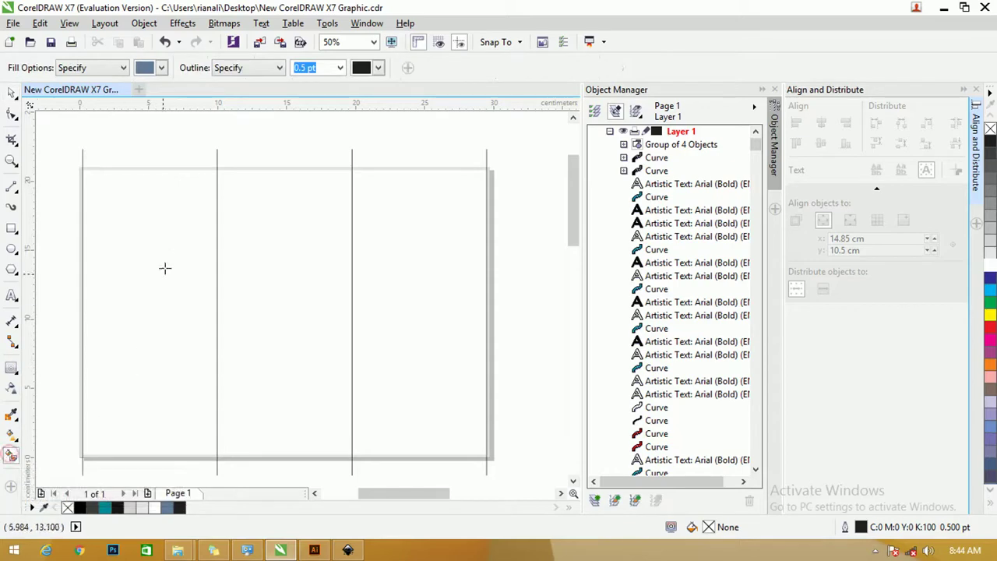
left_click(148, 206)
scroll(84, 182, "up", 3)
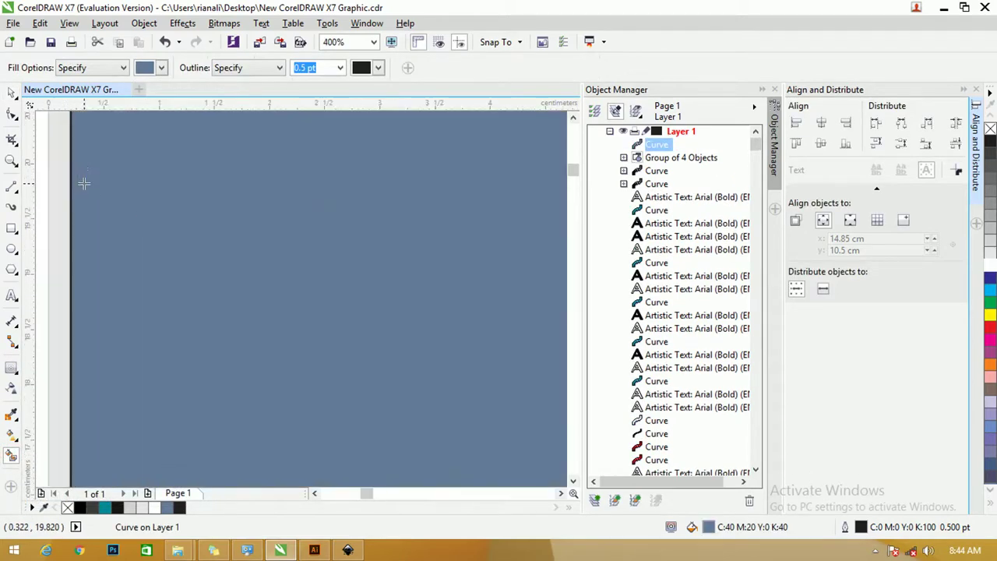
scroll(84, 182, "down", 2)
left_click(418, 202)
scroll(436, 214, "down", 2)
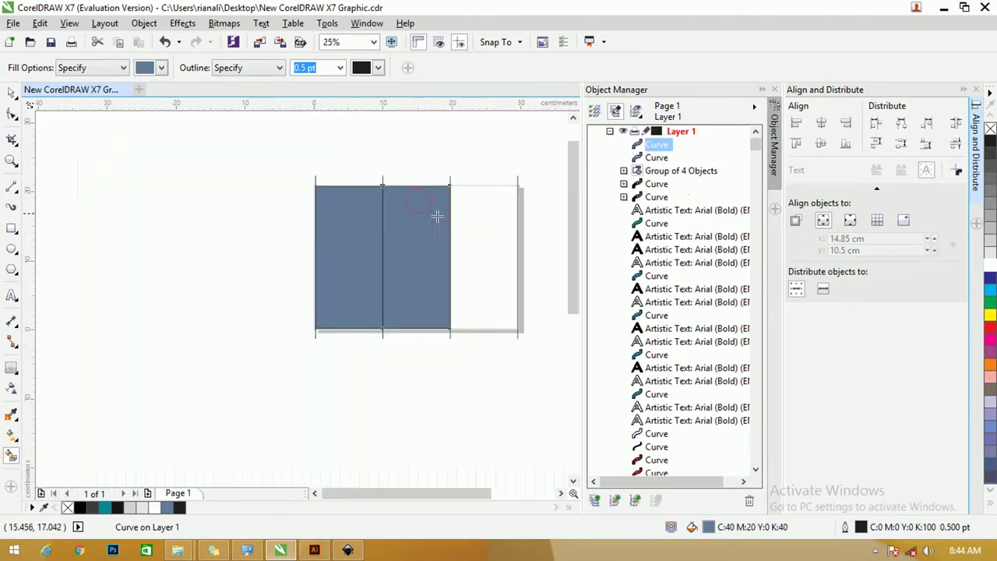
scroll(452, 177, "up", 2)
left_click(436, 179)
scroll(436, 179, "down", 2)
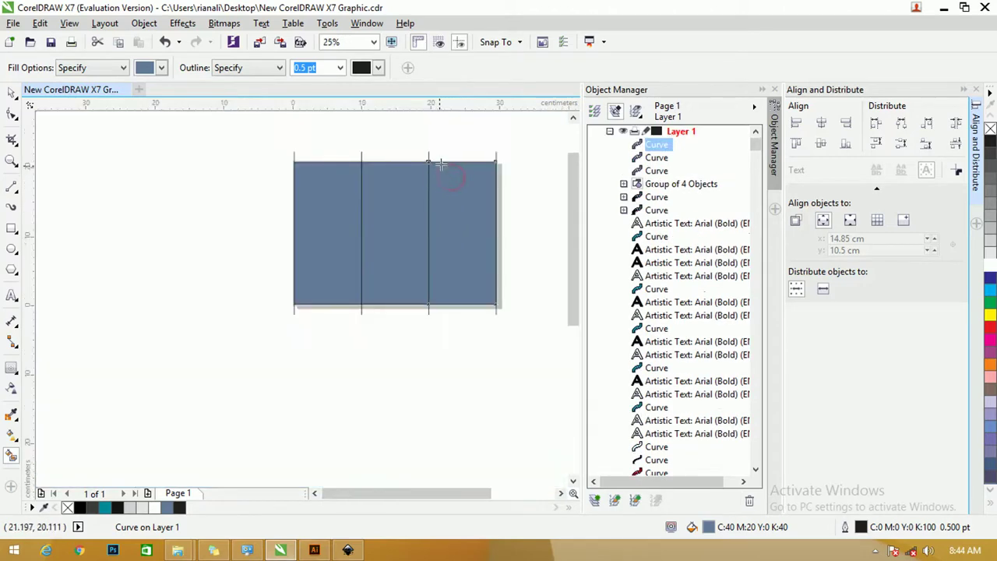
scroll(447, 157, "up", 2)
scroll(450, 159, "down", 2)
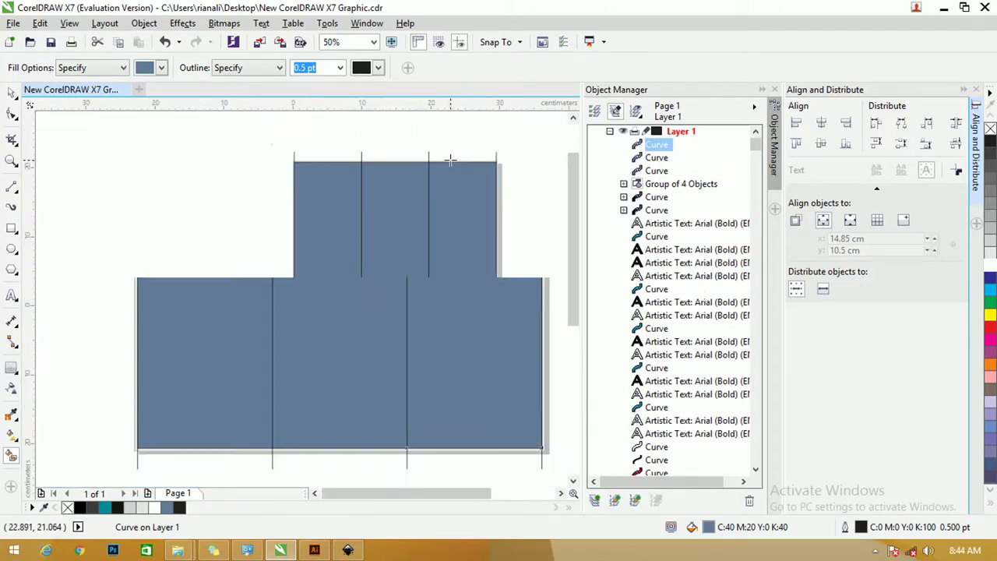
key("F4")
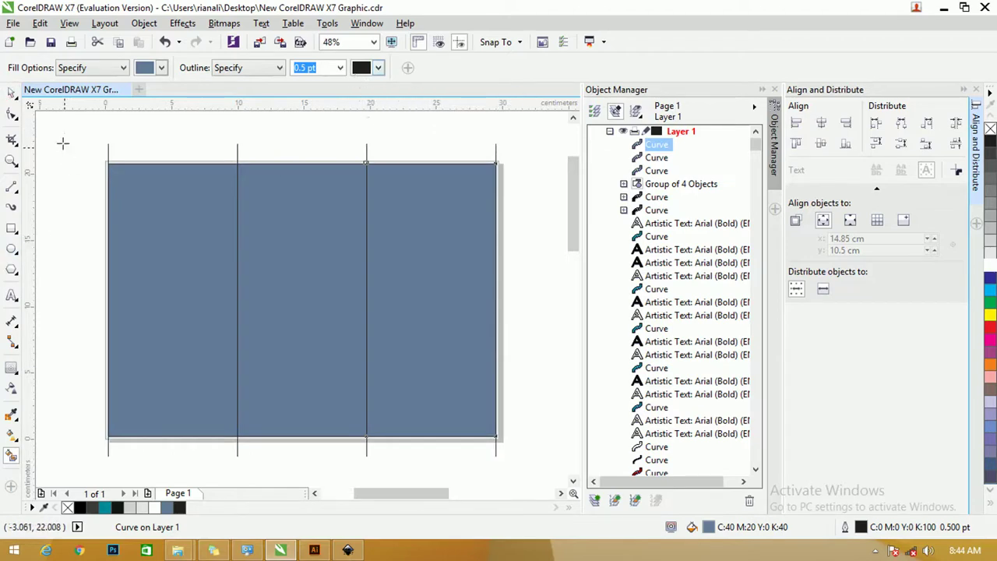
- Draw a straight Bézier segment from the left border at about 15.6 cm height to the second vertical line at about 19.4 cm
left_click(11, 92)
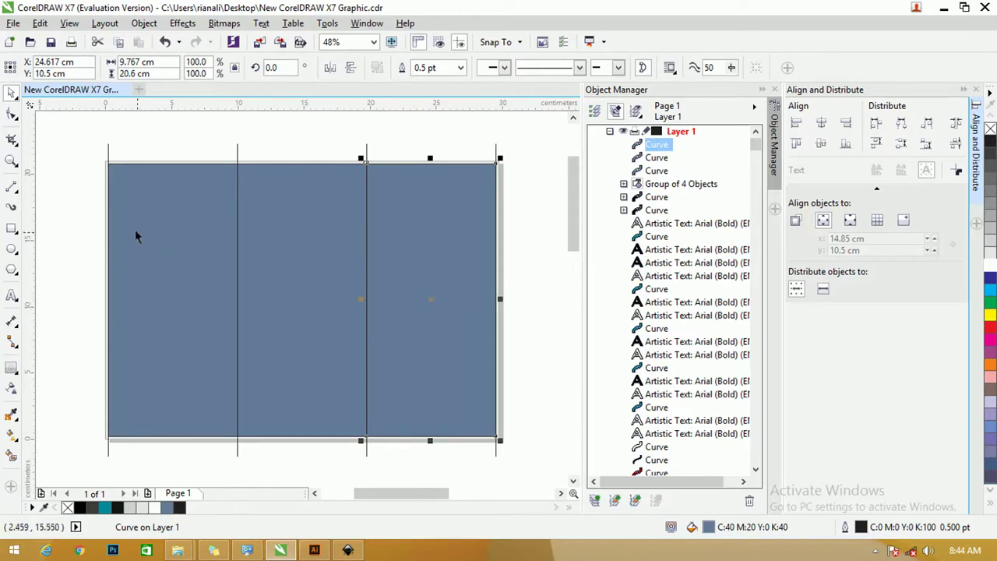
left_click(11, 188)
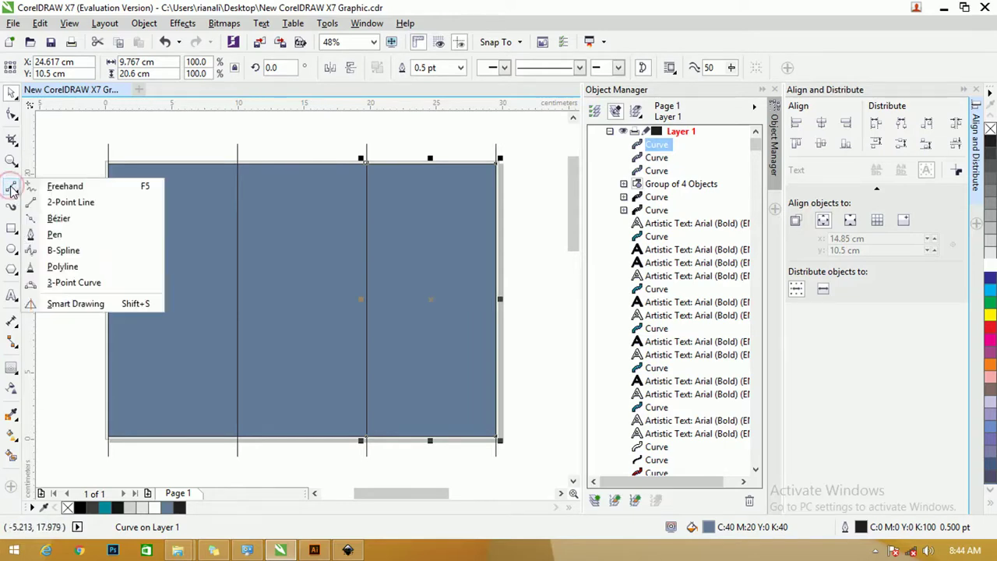
left_click(53, 219)
scroll(91, 216, "up", 1)
scroll(91, 211, "down", 1)
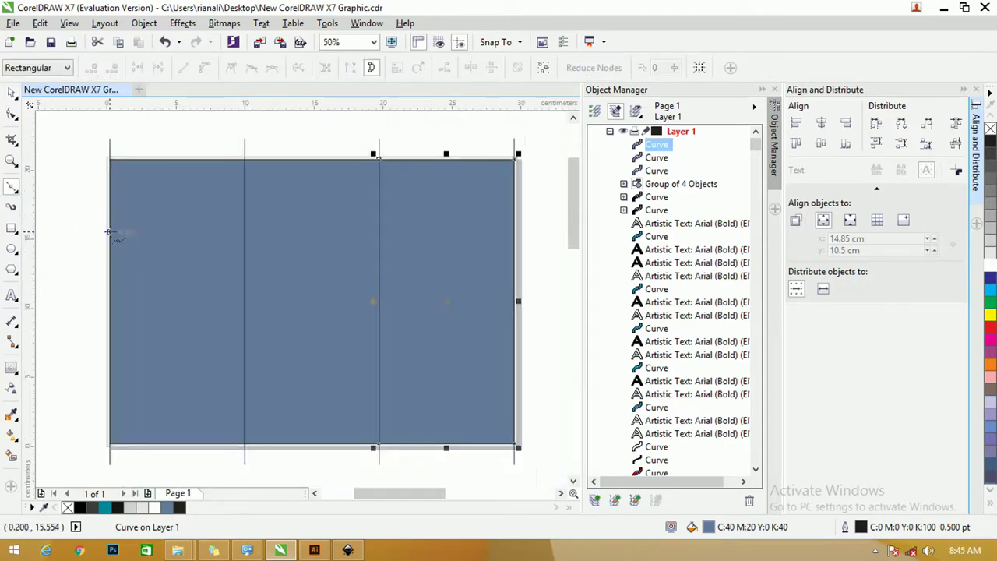
left_click(109, 231)
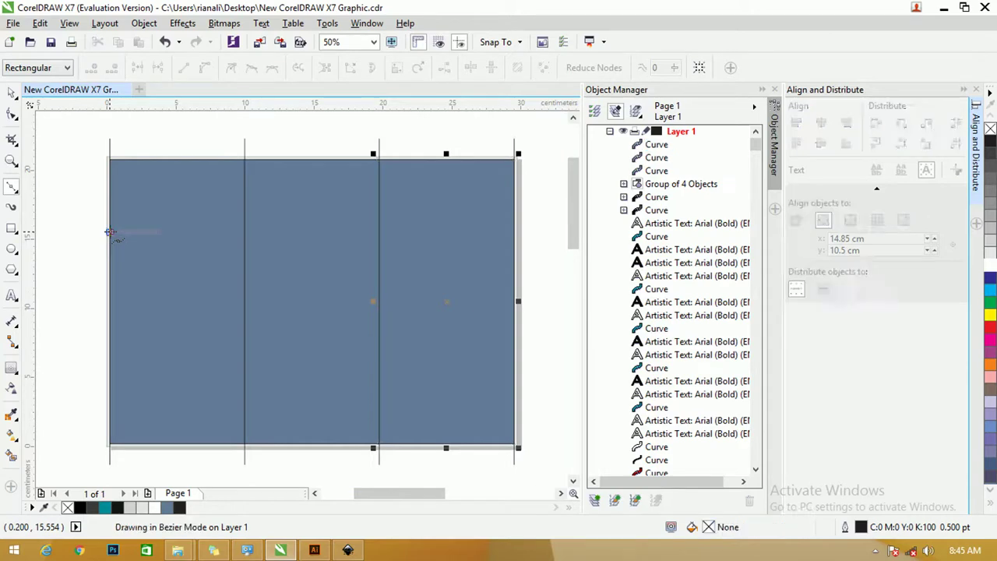
left_click(244, 179)
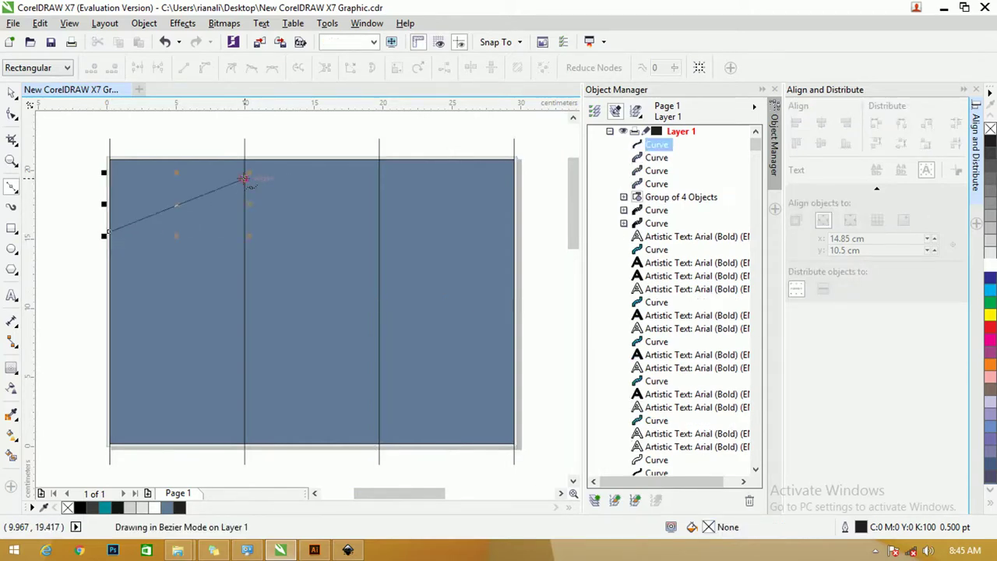
key("space")
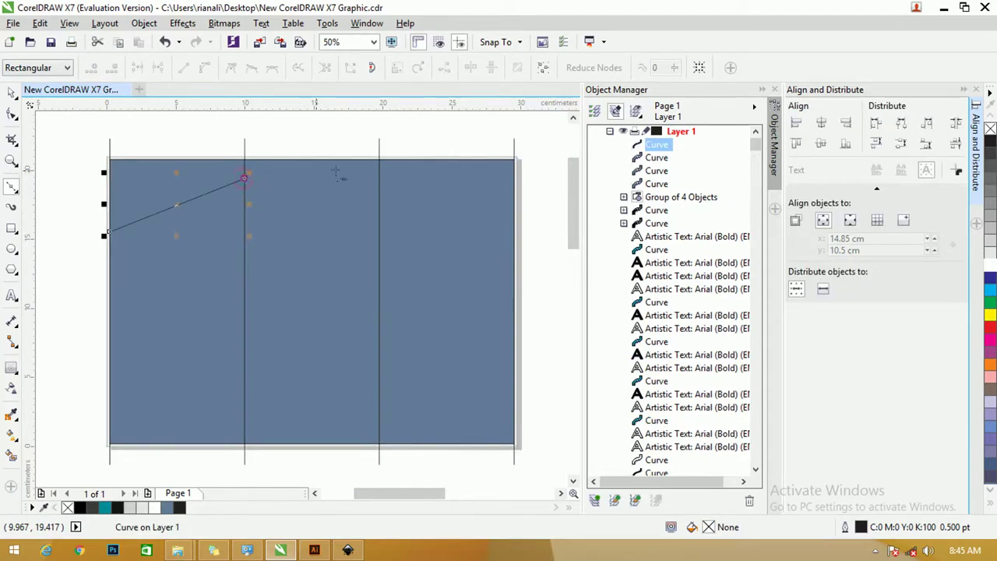
- Extend the Bézier line horizontally to the third vertical line and diagonally to the inner border's top edge at about x 21.5 cm
left_click(378, 173)
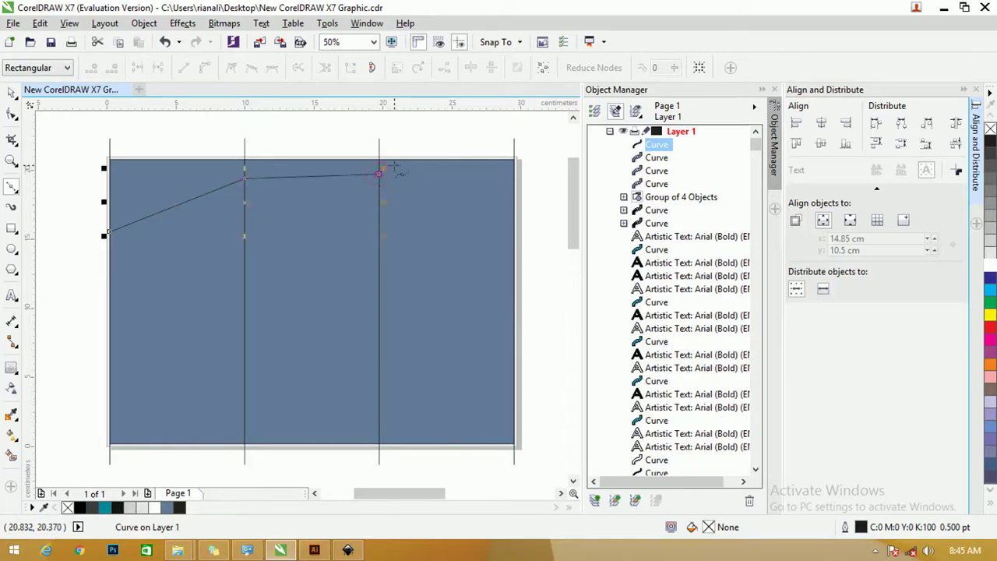
key("ctrl+z")
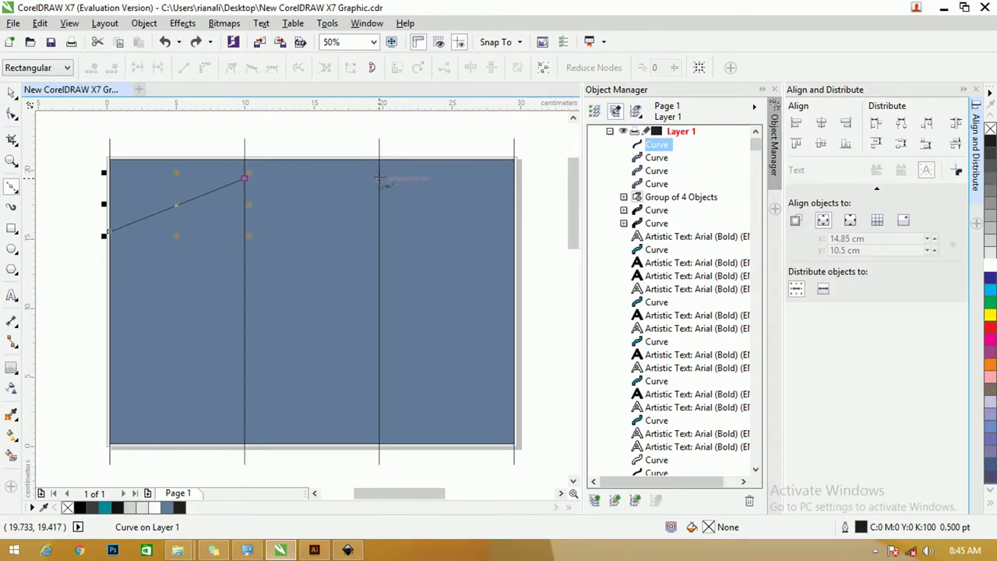
left_click(379, 178)
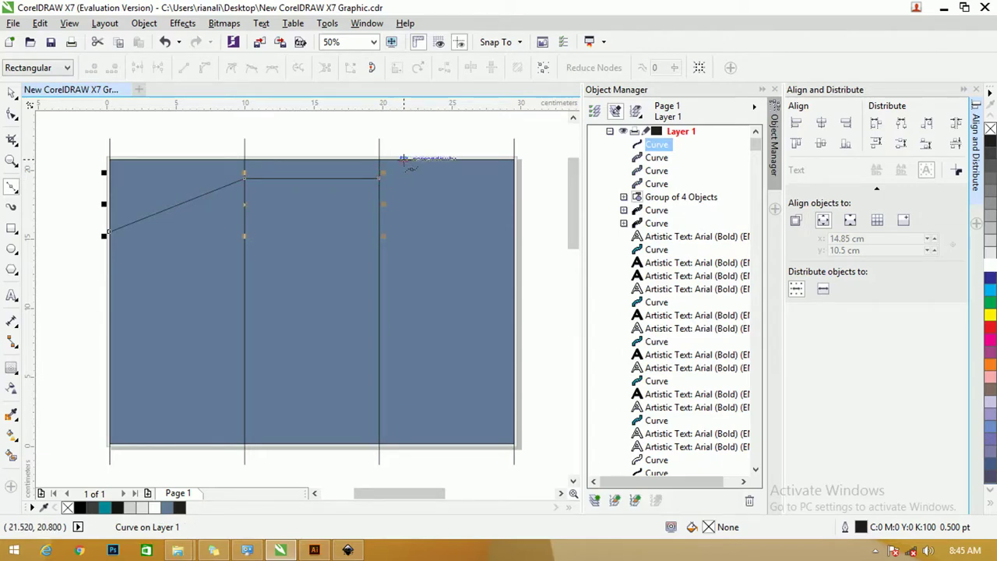
left_click(403, 159)
- Move the Bézier line's three right-hand nodes up slightly with the Shape tool, extending its end past the top edge, and deselect it
left_click(12, 113)
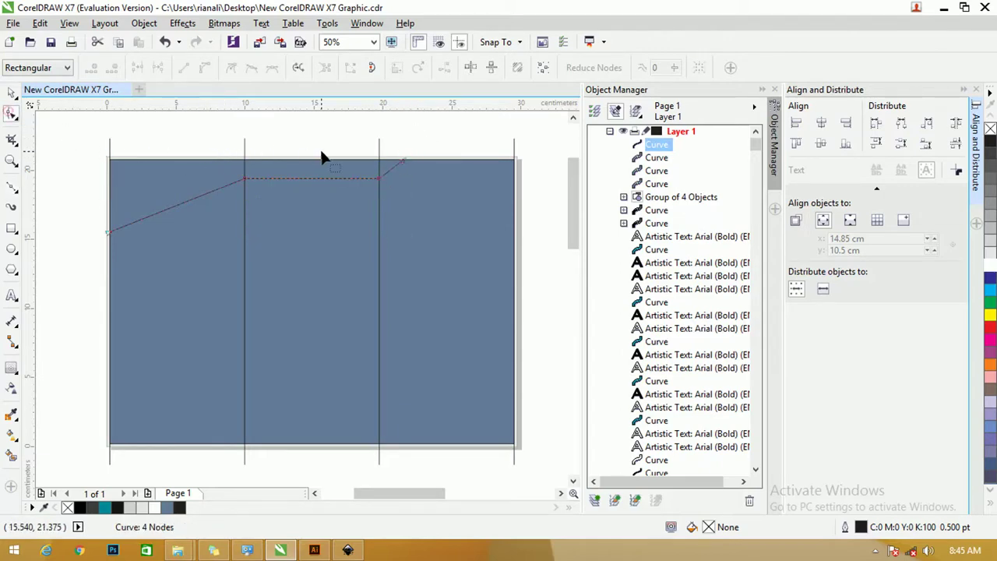
left_click_drag(220, 127, 457, 204)
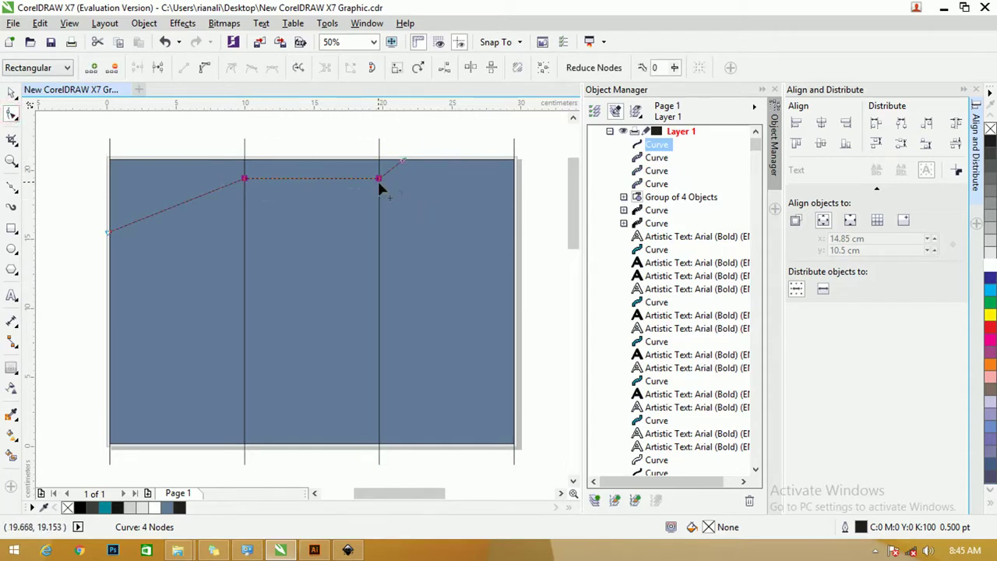
scroll(377, 181, "up", 1)
left_click_drag(378, 173, 382, 167)
scroll(382, 167, "down", 1)
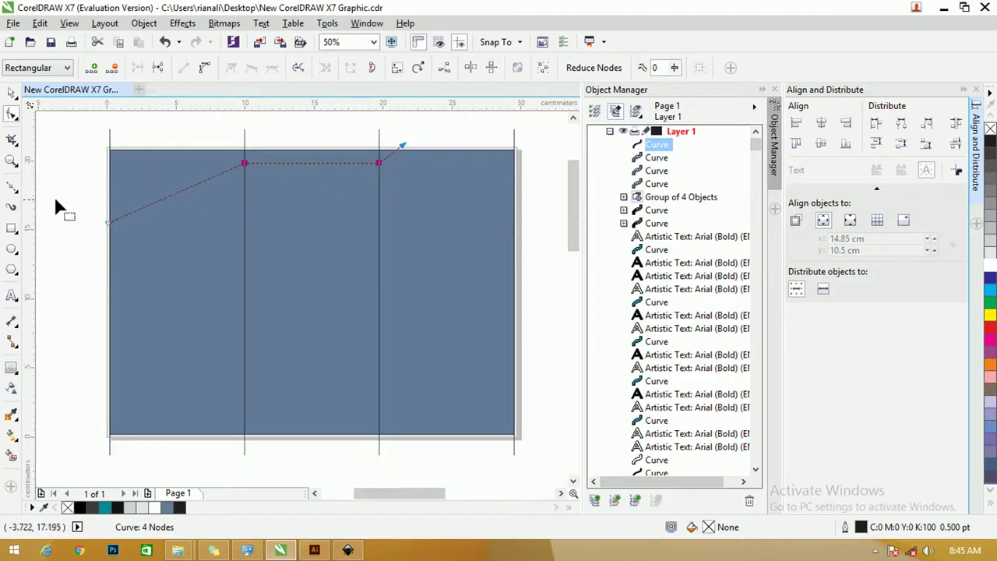
left_click(12, 92)
left_click(70, 110)
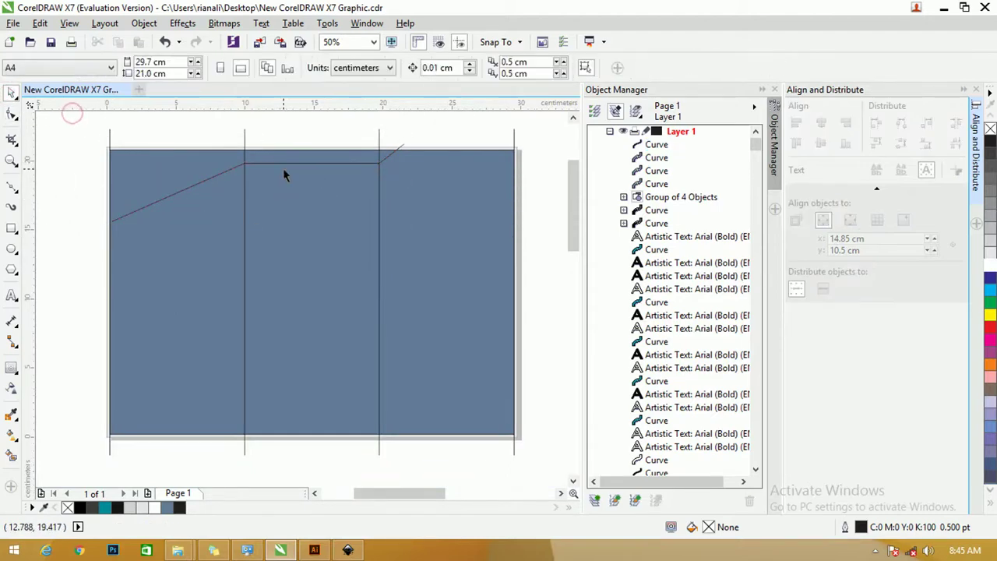
- Smart Fill the first column's area above the sloping line with the blue-grey colour and a 0.5 pt black outline
left_click(156, 200)
left_click(156, 197)
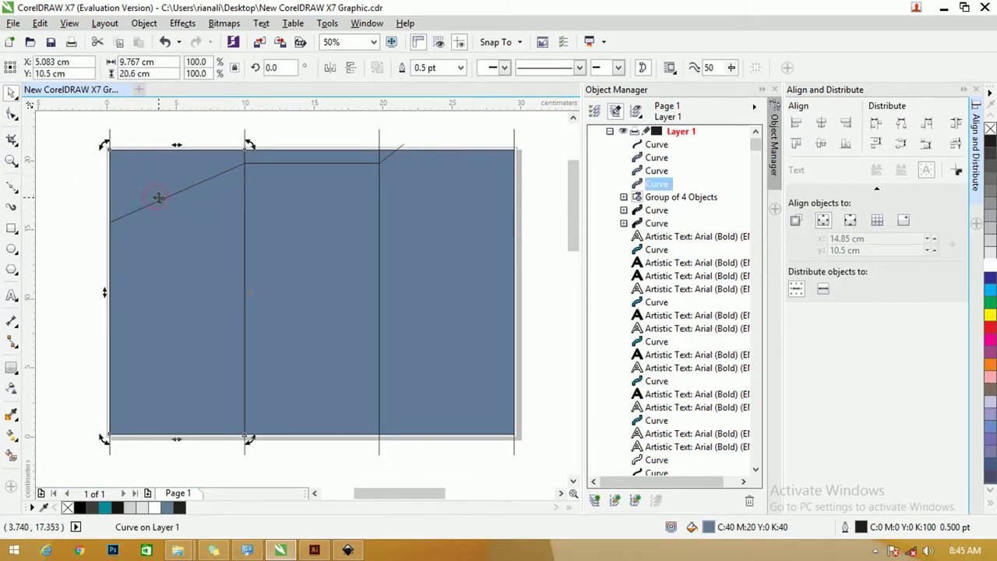
left_click(12, 458)
left_click(153, 172)
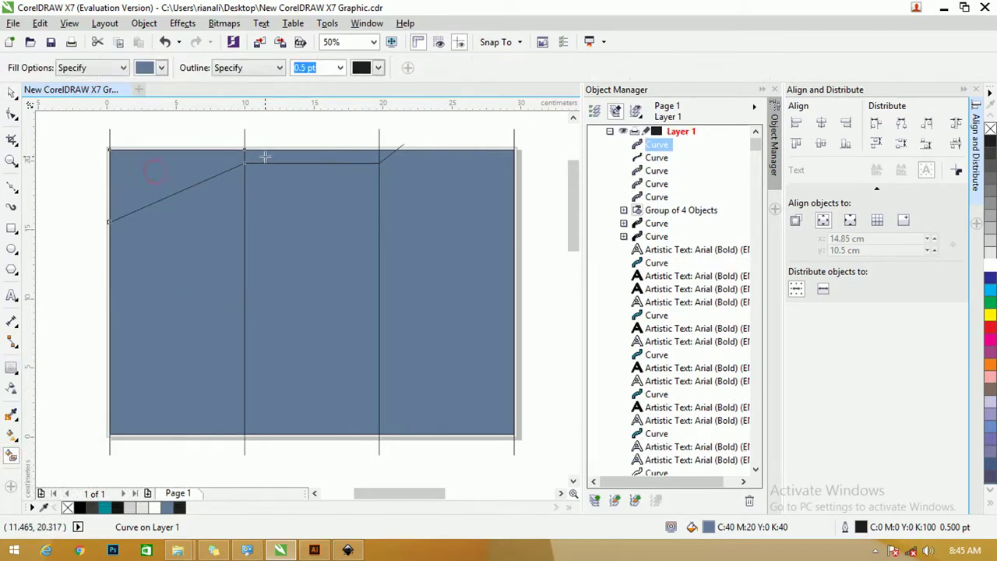
- Undo the blue-grey Smart Fills above the angled line
left_click(265, 156)
key("ctrl+z")
key("ctrl+z")
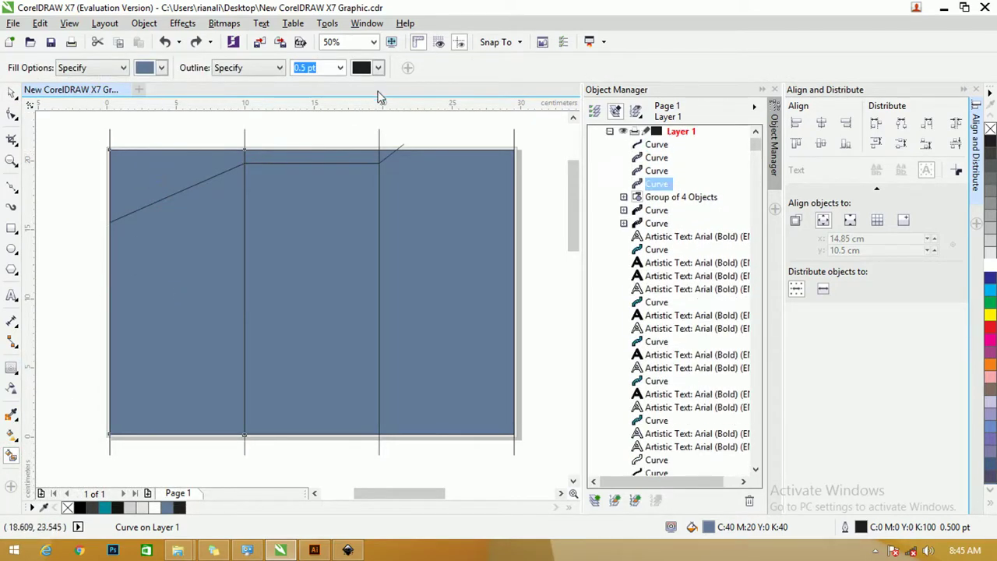
- Smart Fill the three areas above the angled line with white and a 0.5 pt black outline
left_click(162, 68)
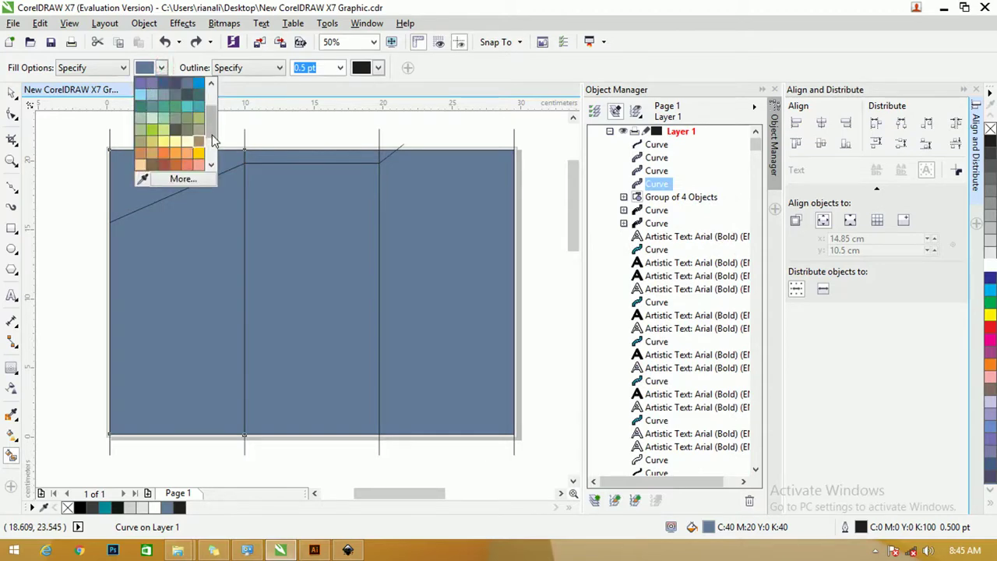
left_click_drag(211, 130, 209, 99)
left_click(188, 93)
left_click(176, 174)
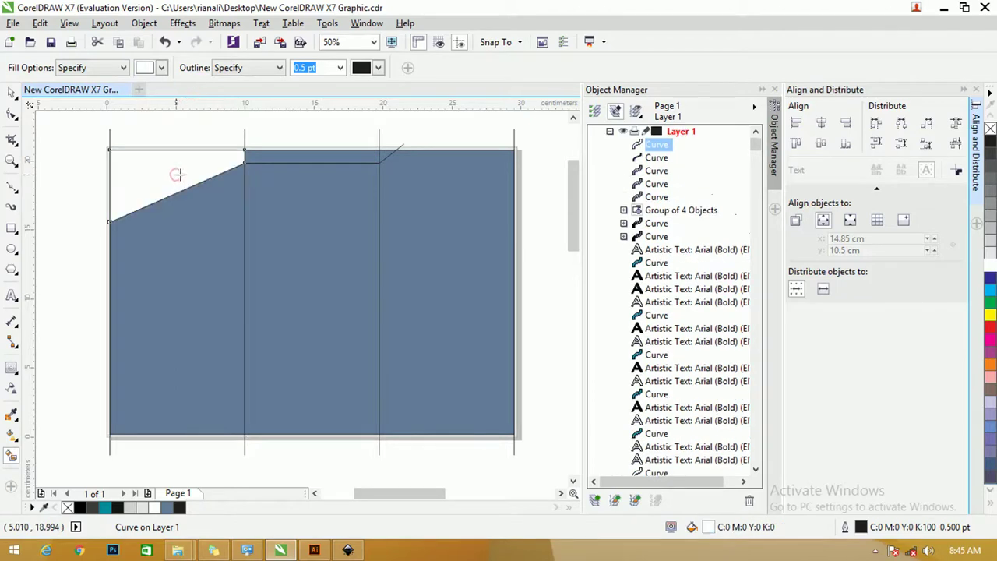
left_click(285, 151)
left_click(389, 150)
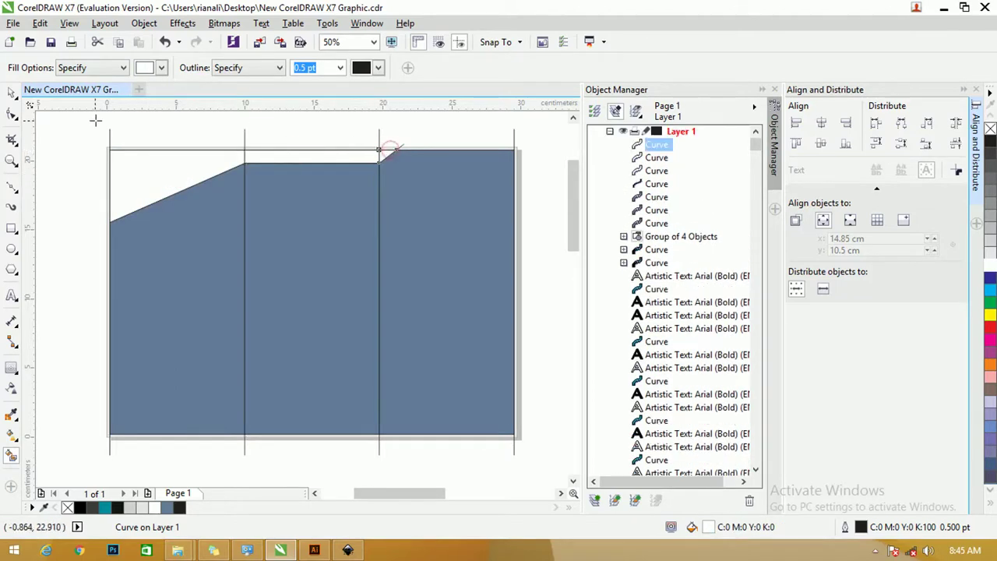
- Select the three white shapes above the angled line and weld them into one header shape
left_click(11, 92)
left_click(145, 162)
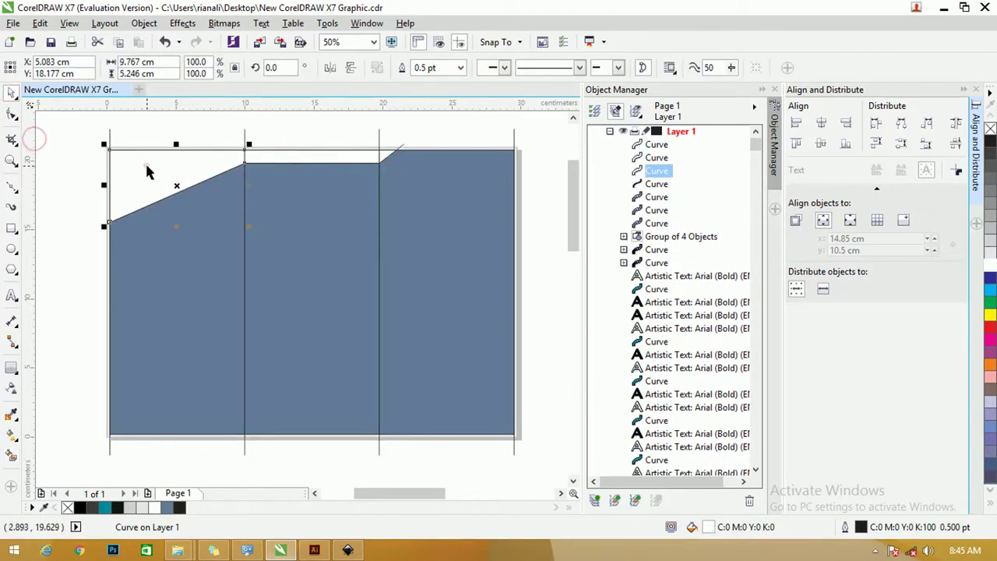
left_click(282, 163, "shift")
left_click(387, 155, "shift")
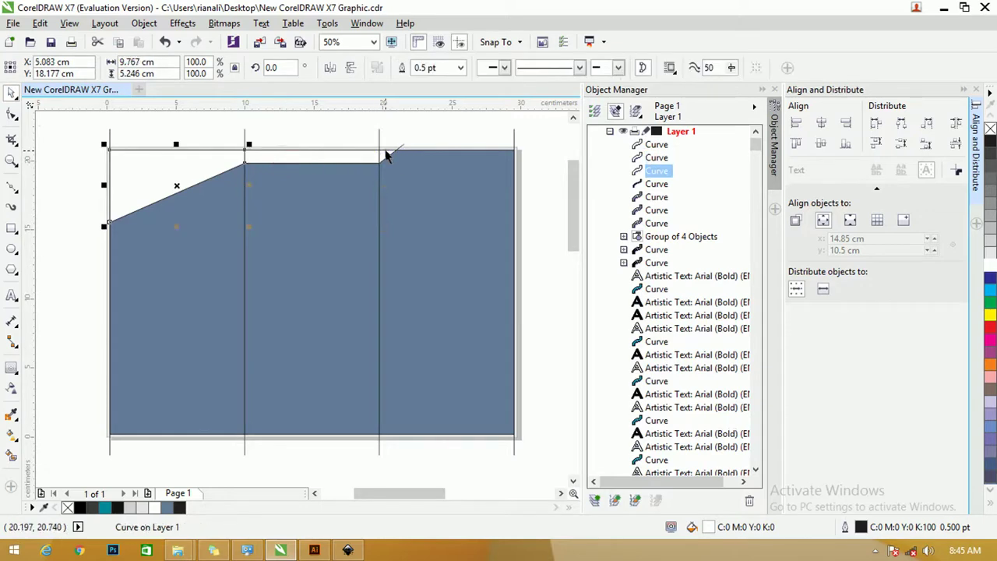
left_click(386, 153)
left_click(340, 158, "shift")
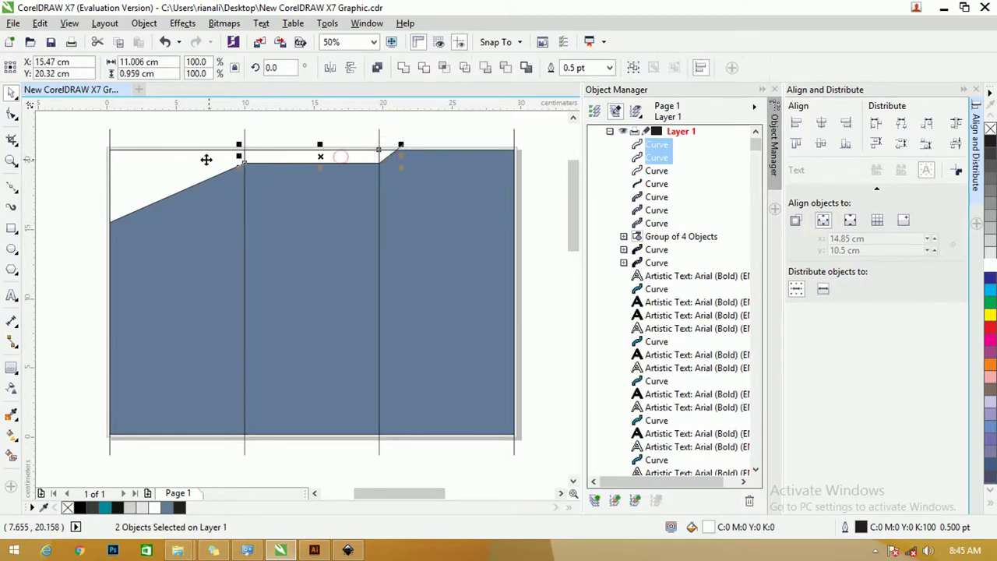
left_click(195, 165, "shift")
left_click_drag(189, 164, 166, 156)
key("ctrl+z")
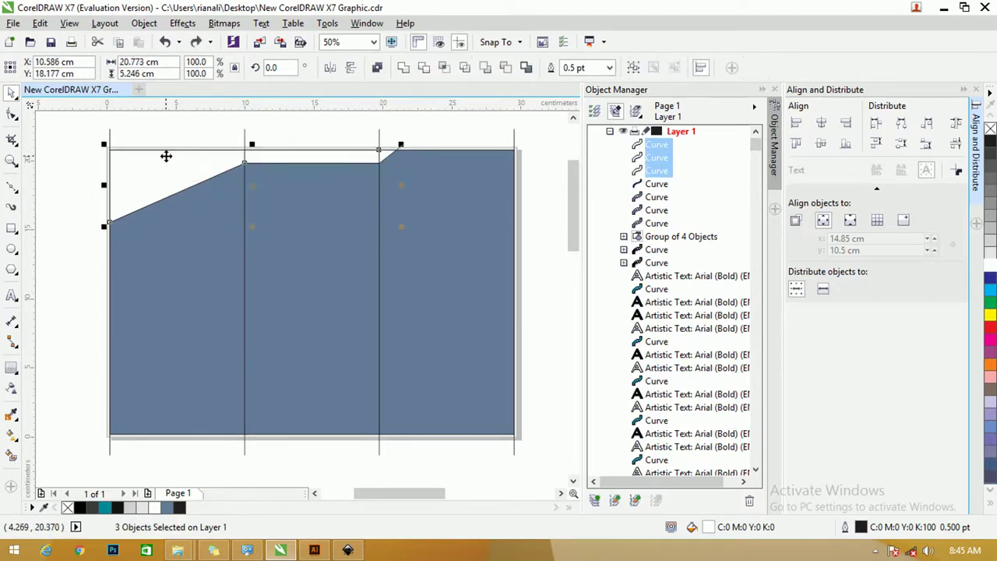
left_click(404, 70)
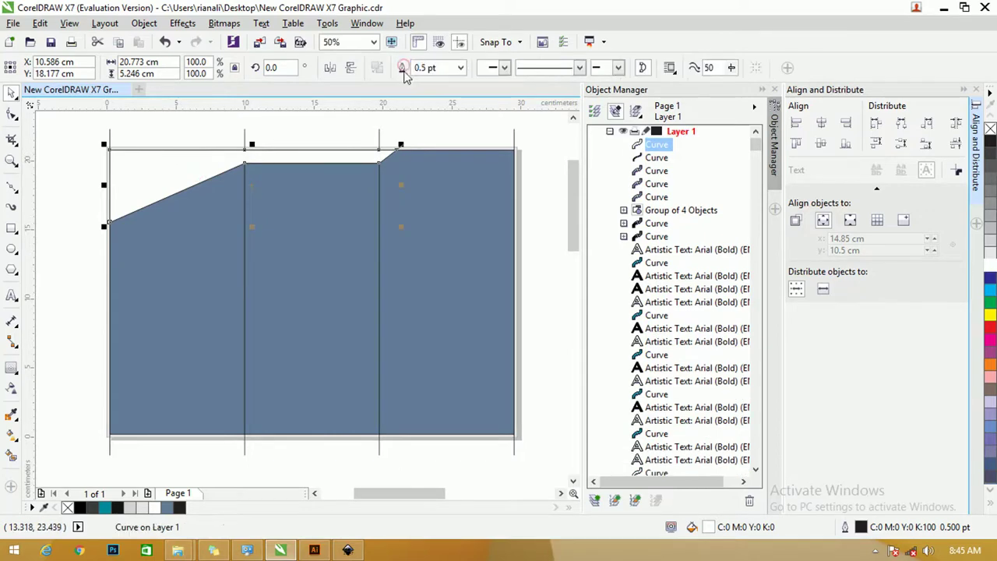
- Move the angled Bézier line off the page to about x -15.5 cm, y 20.4 cm
left_click(415, 145)
left_click(403, 147)
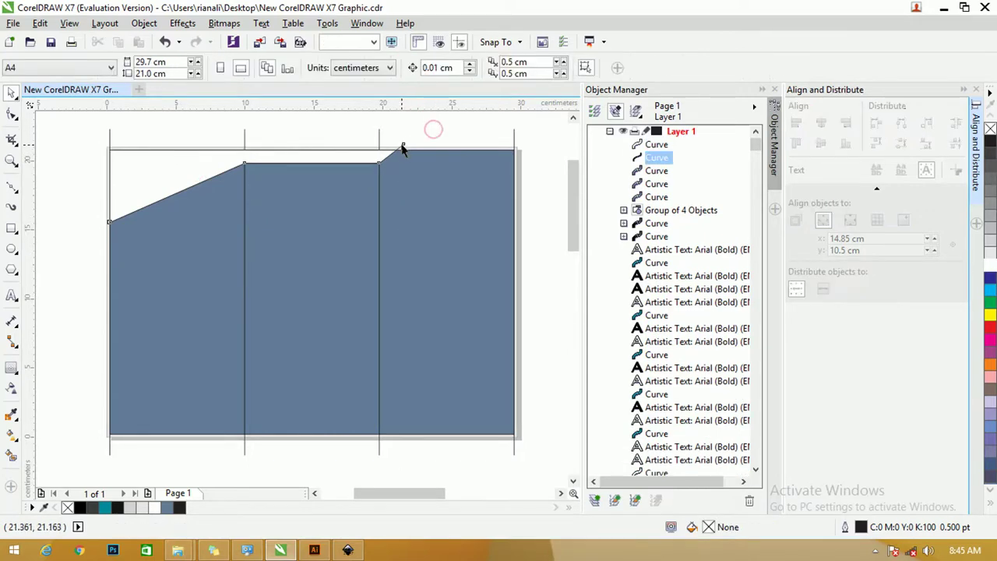
scroll(402, 144, "down", 1)
left_click_drag(401, 144, 220, 130)
scroll(286, 163, "up", 1)
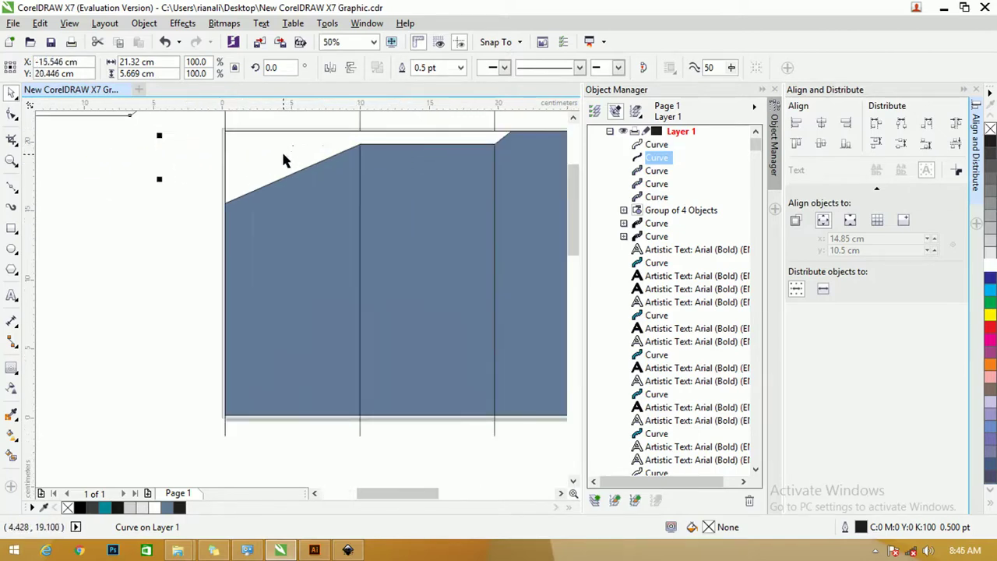
- Fill the first column with teal from the document palette and deselect it
left_click(282, 146)
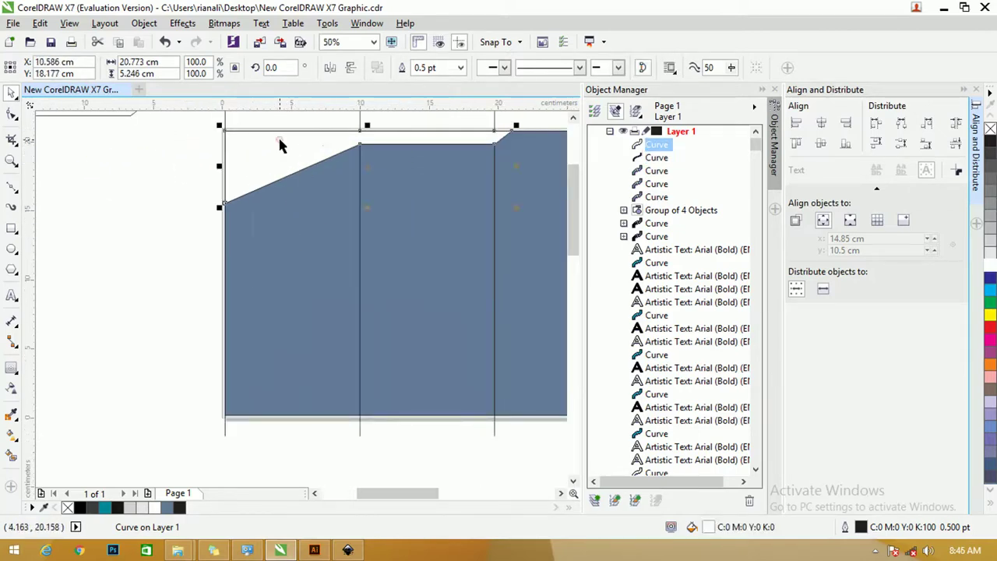
left_click(292, 272)
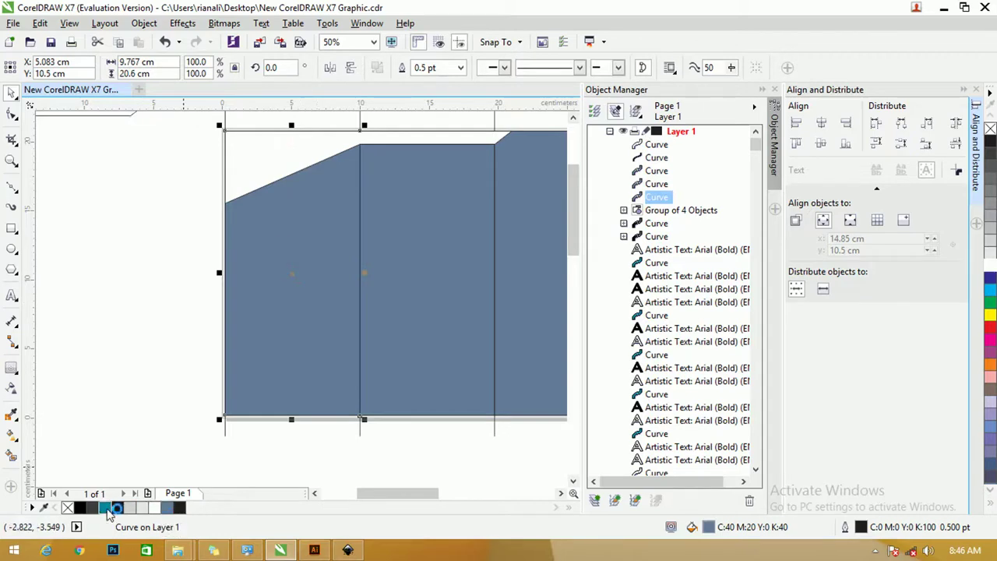
left_click(109, 511)
left_click(99, 359)
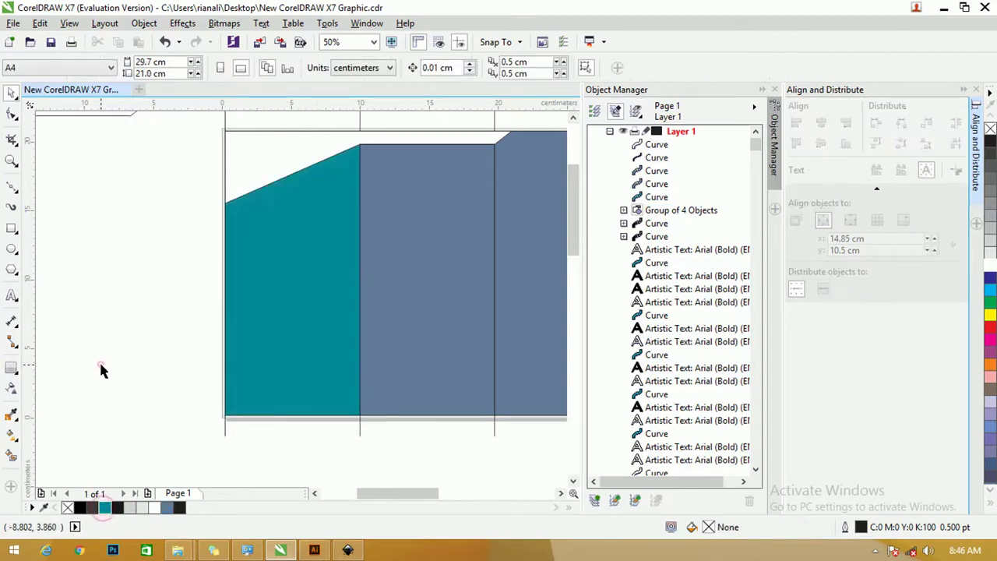
- Fill the second column with 10% Black and deselect it
left_click(432, 225)
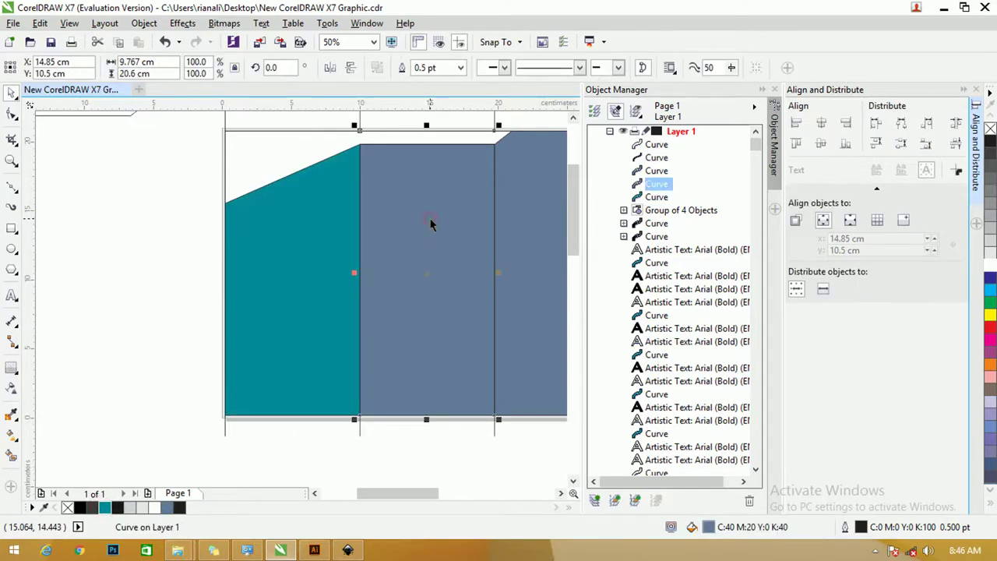
left_click(142, 507)
left_click(143, 508)
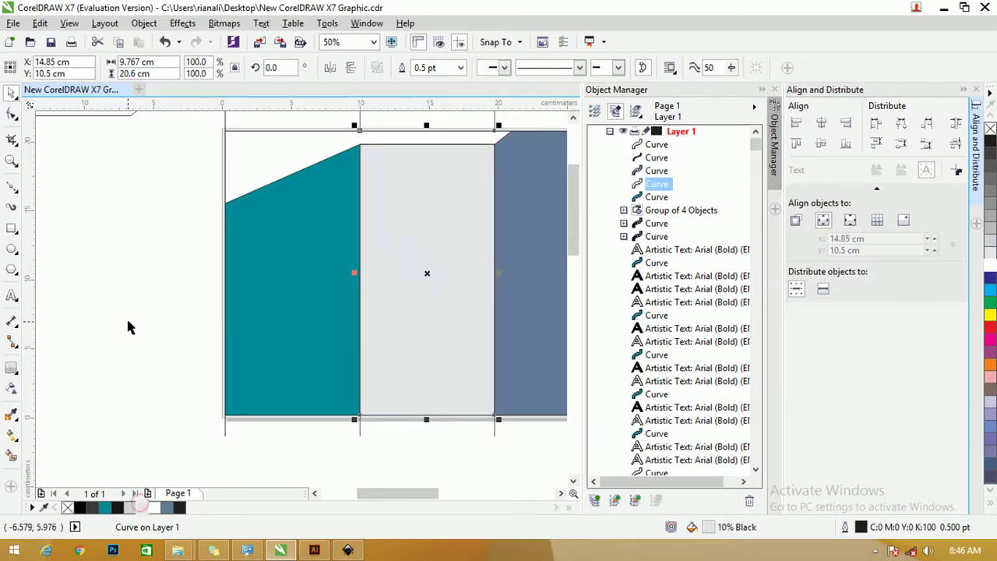
left_click(126, 316)
- Fill the third column with white and deselect it
left_click(528, 237)
left_click(527, 238)
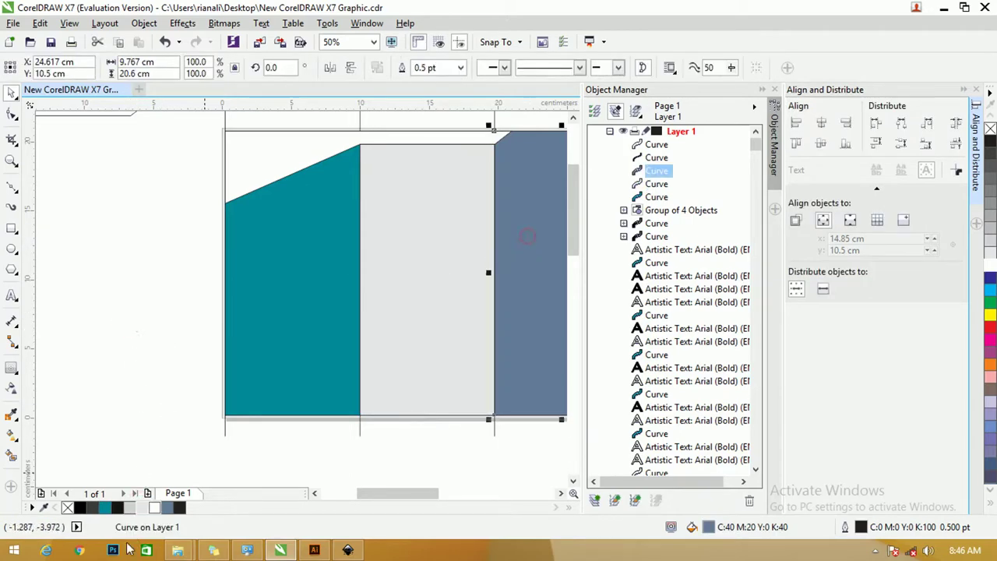
left_click(155, 508)
left_click(121, 316)
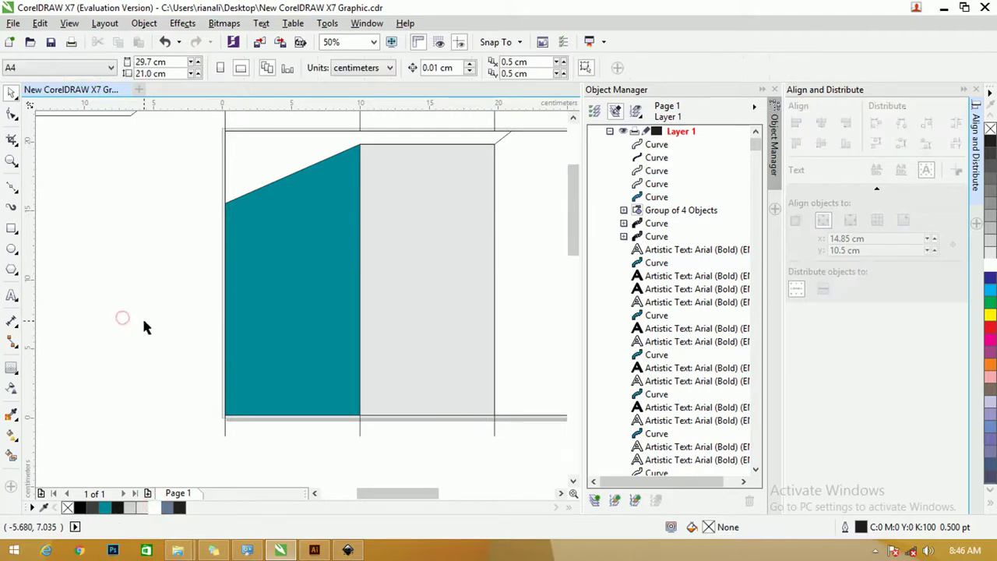
- Fill the welded header shape with black (RGB 0, 0, 0)
scroll(144, 315, "down", 2)
scroll(151, 269, "up", 2)
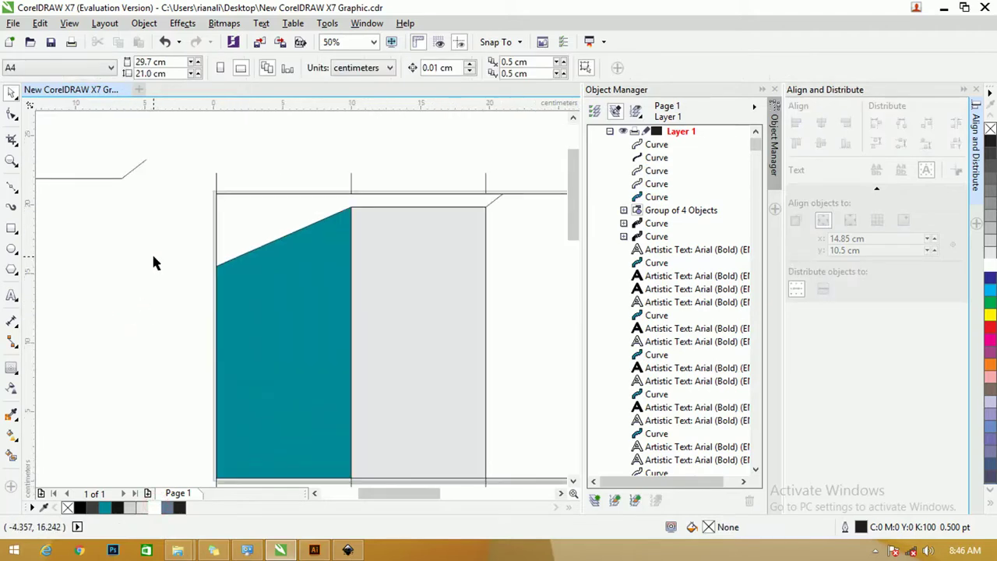
left_click(257, 227)
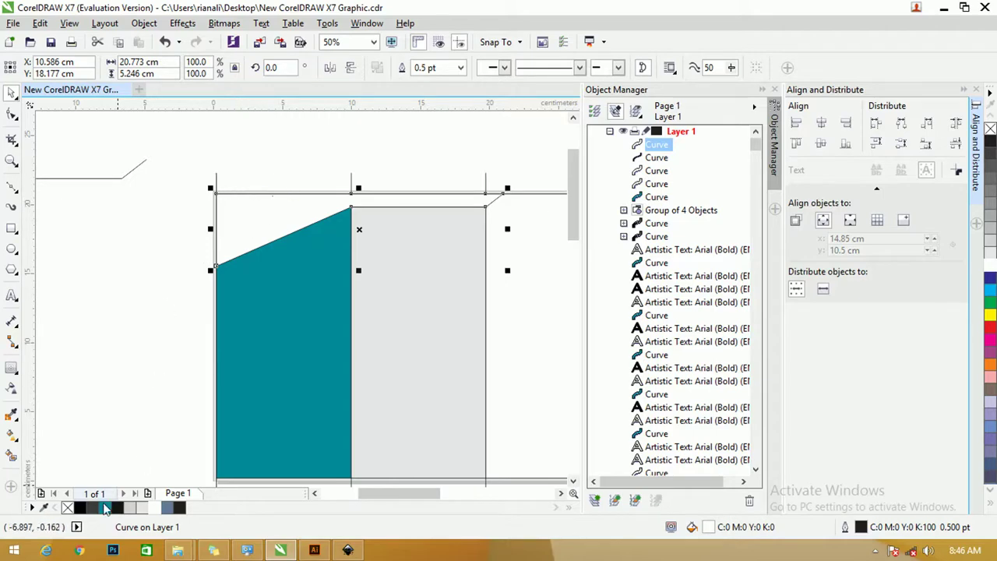
left_click(80, 508)
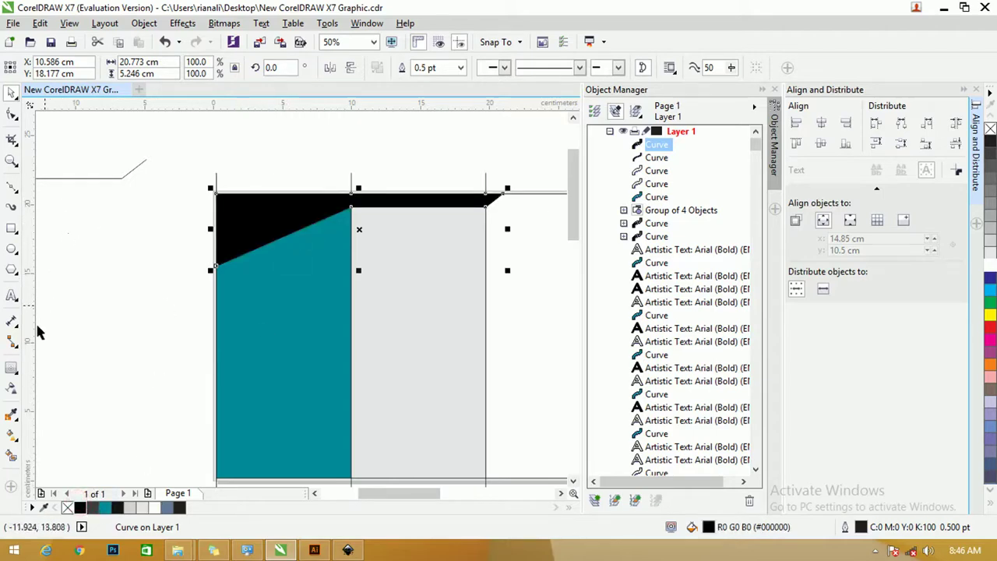
- Apply an elliptical fountain fill to the header shape, white at about x 5.5 cm, y 17.2 cm, fading outward to black
left_click(12, 436)
left_click_drag(255, 216, 302, 274)
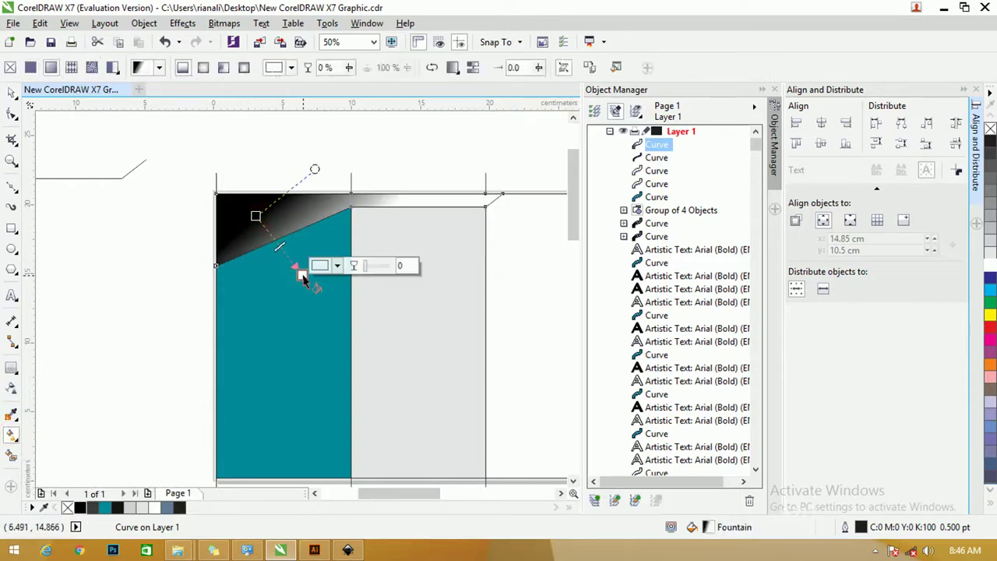
left_click(205, 69)
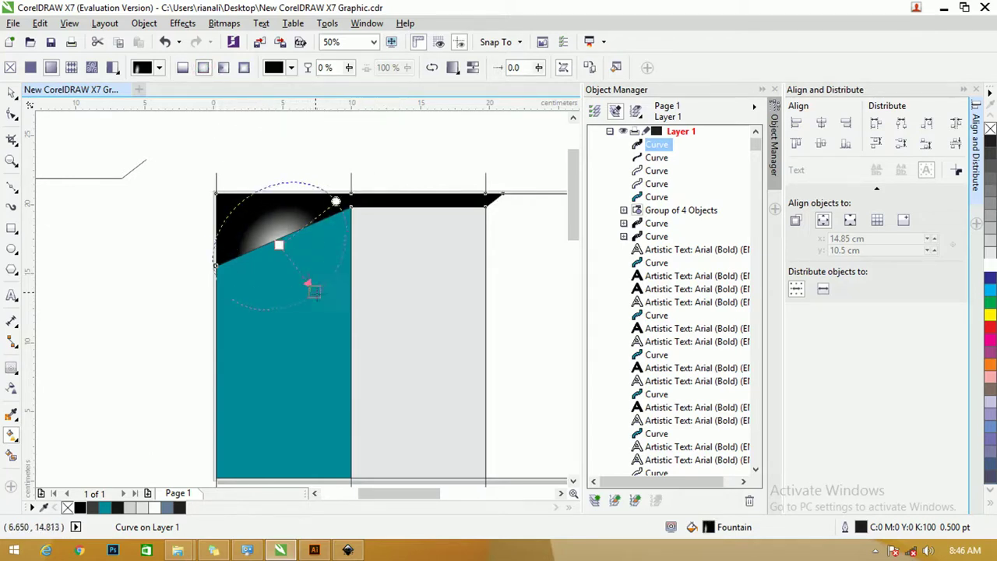
left_click_drag(311, 289, 327, 315)
left_click_drag(280, 245, 282, 236)
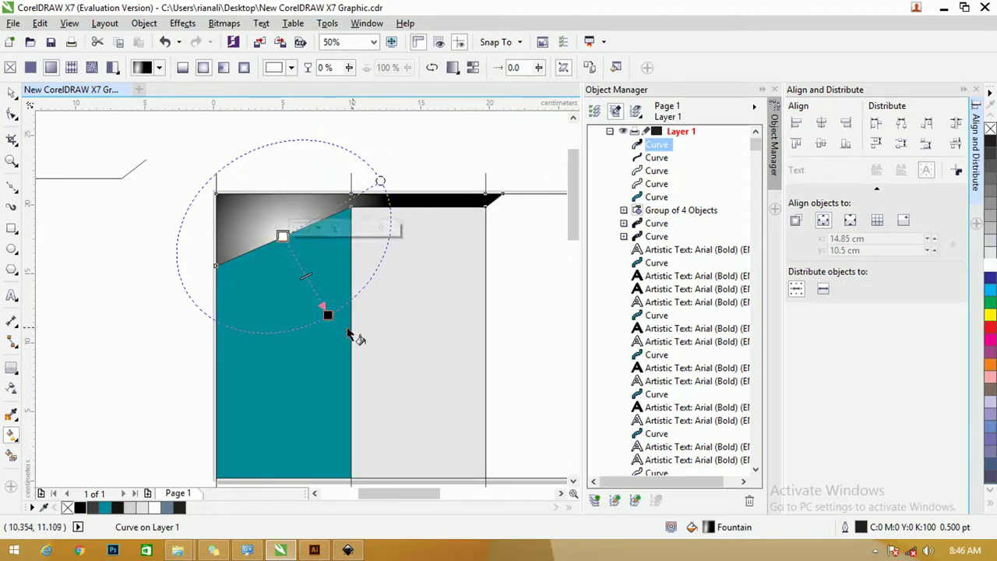
left_click_drag(328, 314, 317, 284)
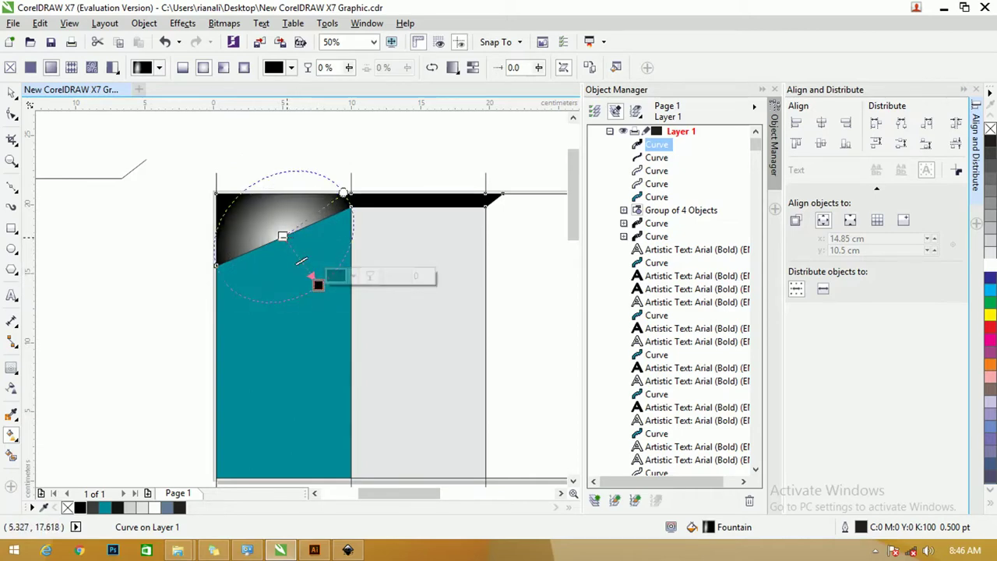
mouse_move(282, 236)
left_mouse_down()
mouse_move(289, 255)
mouse_move(289, 243)
left_mouse_up()
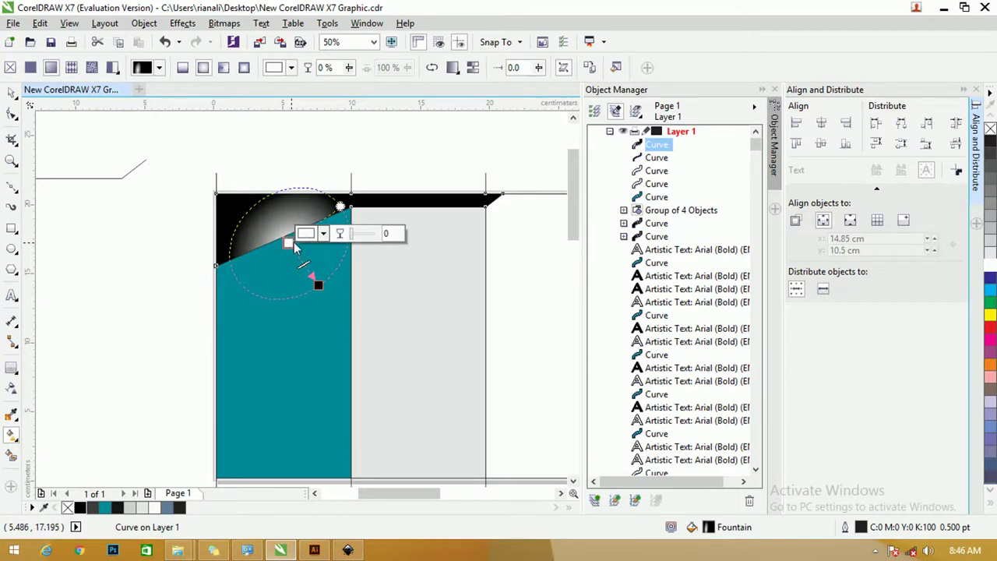
- Change the header gradient's centre colour to dark grey #525252
left_click(324, 235)
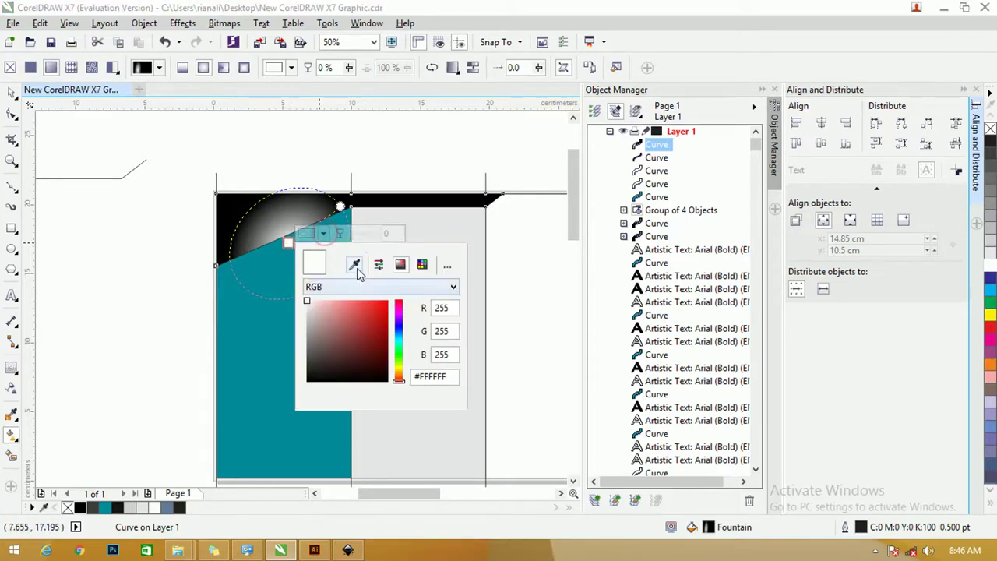
left_click(307, 304)
left_click(307, 308)
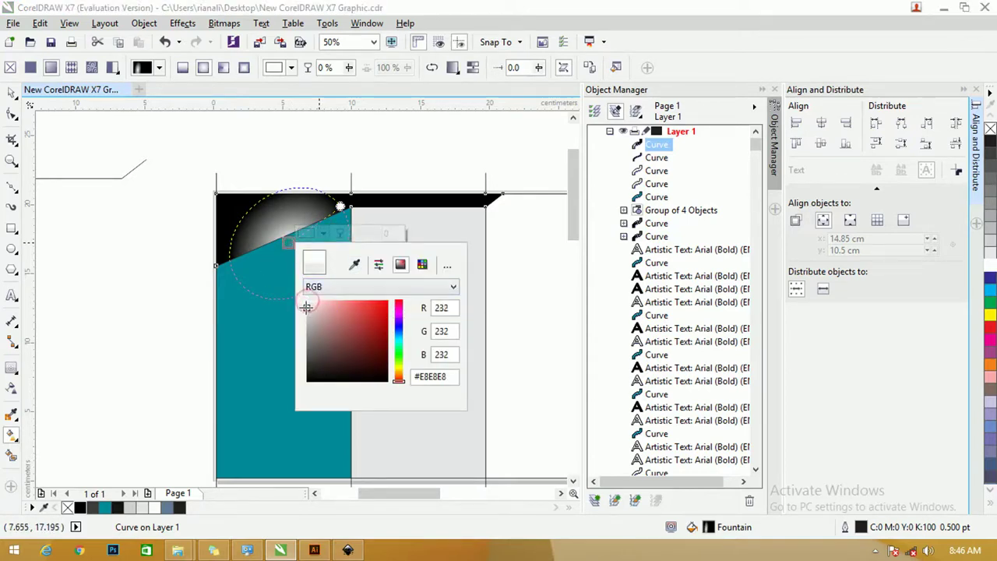
left_click(308, 316)
left_click_drag(308, 320, 304, 355)
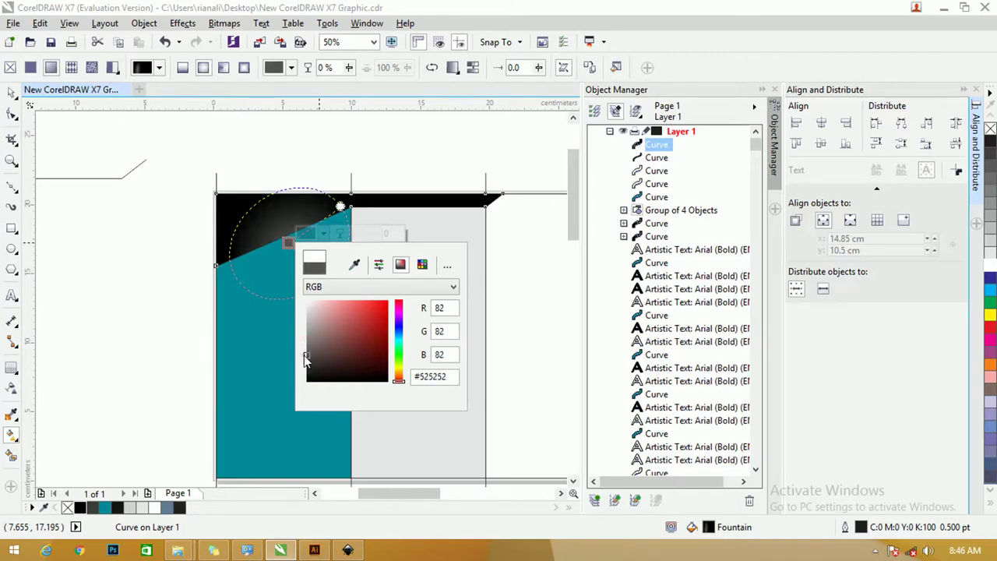
- Enlarge the header's elliptical gradient by moving its black end node down to about y 13.3 cm
left_click(340, 207)
left_click_drag(340, 206, 351, 194)
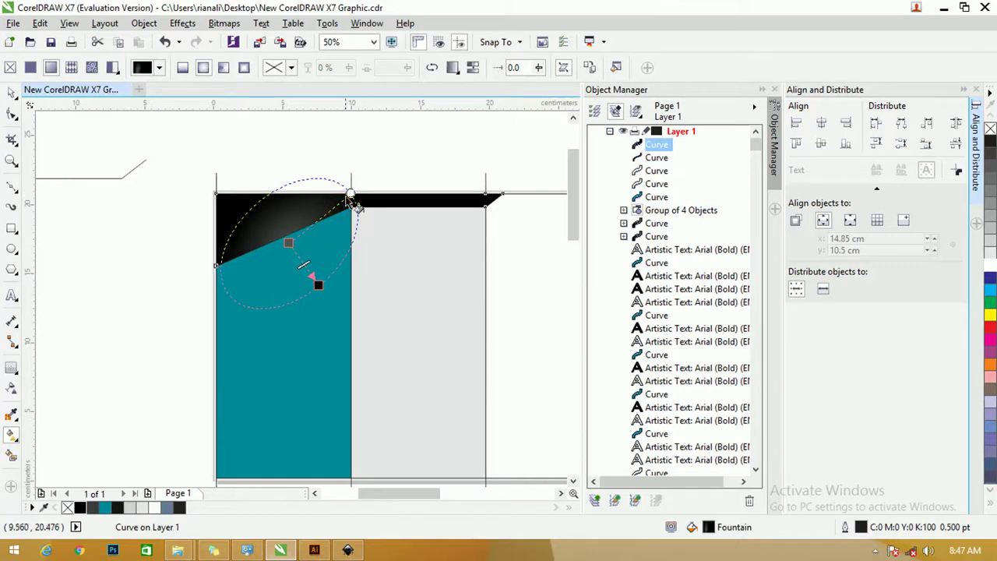
key("ctrl+z")
left_click_drag(318, 287, 319, 297)
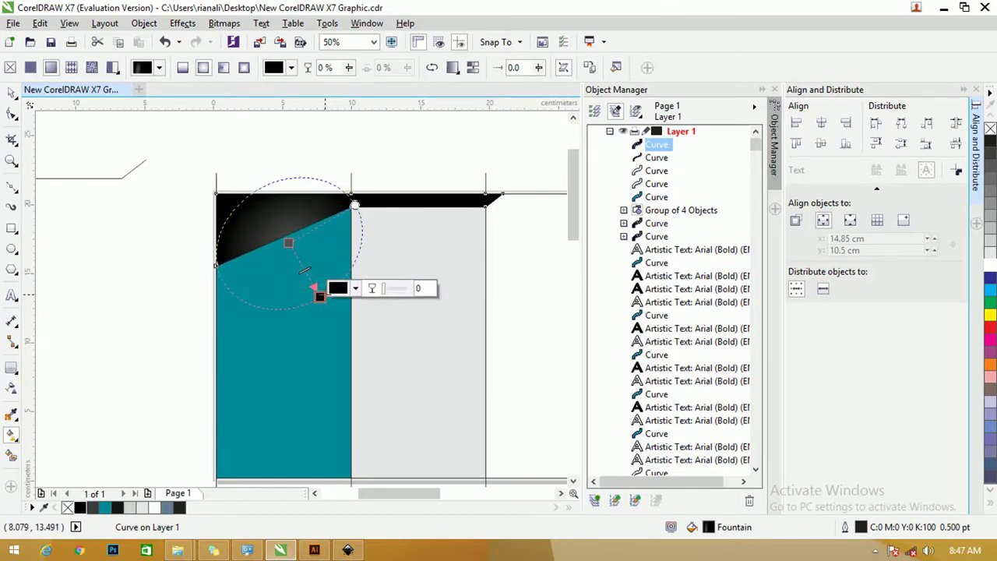
- Remove the outline from the gradient-filled header shape
left_click(19, 92)
left_click(151, 112)
left_click(252, 221)
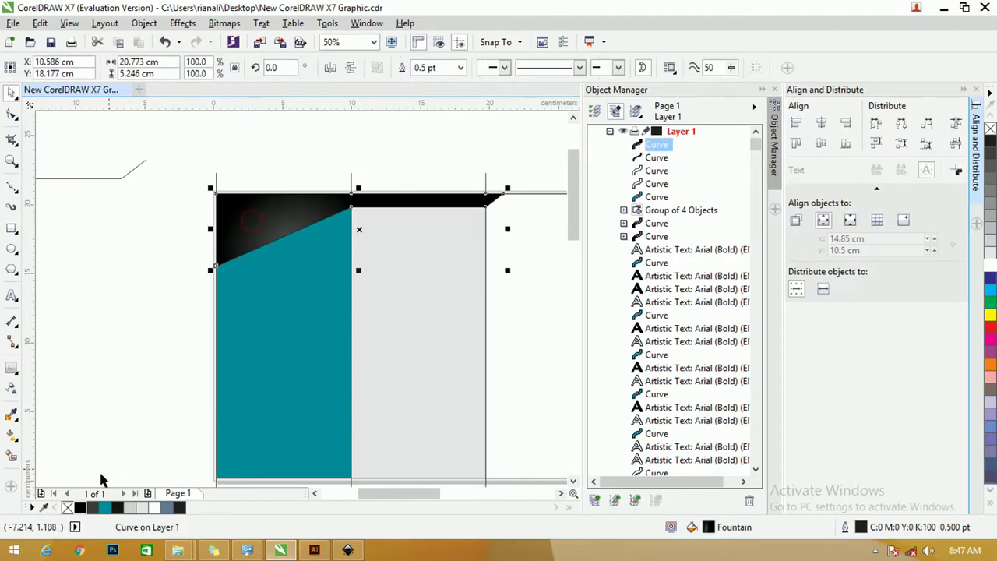
right_click(69, 507)
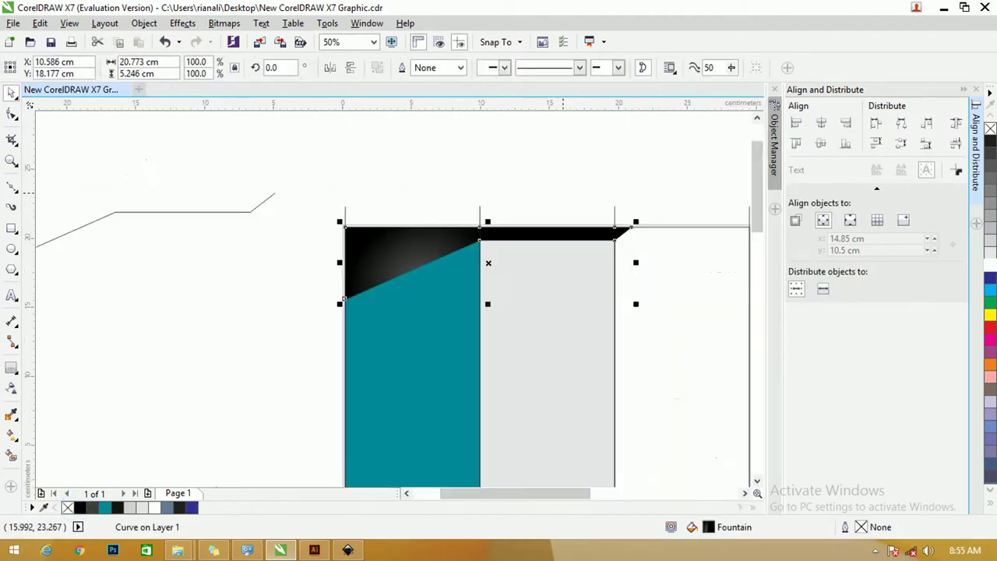
scroll(429, 246, "up", 2)
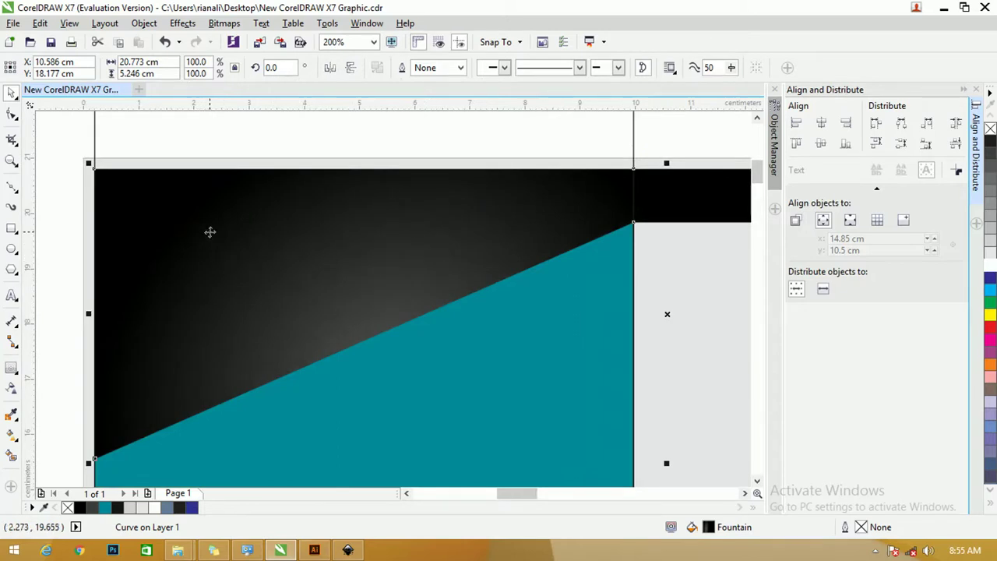
scroll(210, 231, "down", 1)
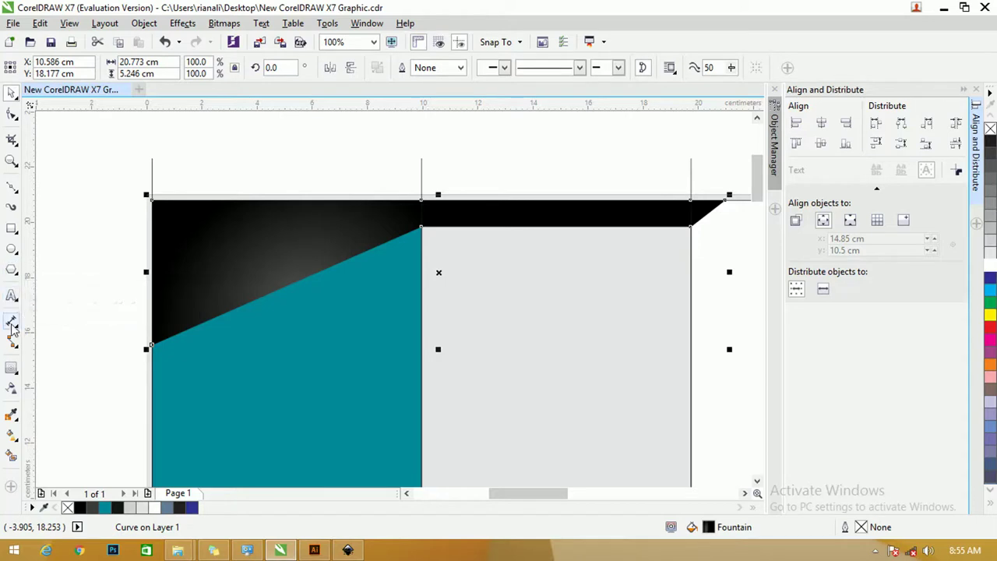
- Add a single-step outward contour with a 0.2 cm offset around the gradient header shape
left_click(12, 367)
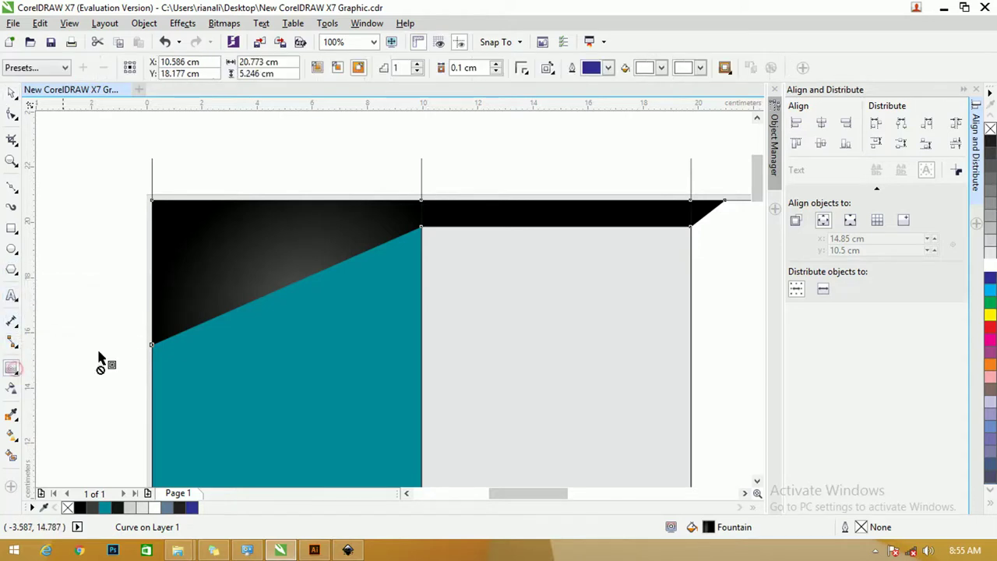
left_click(266, 233)
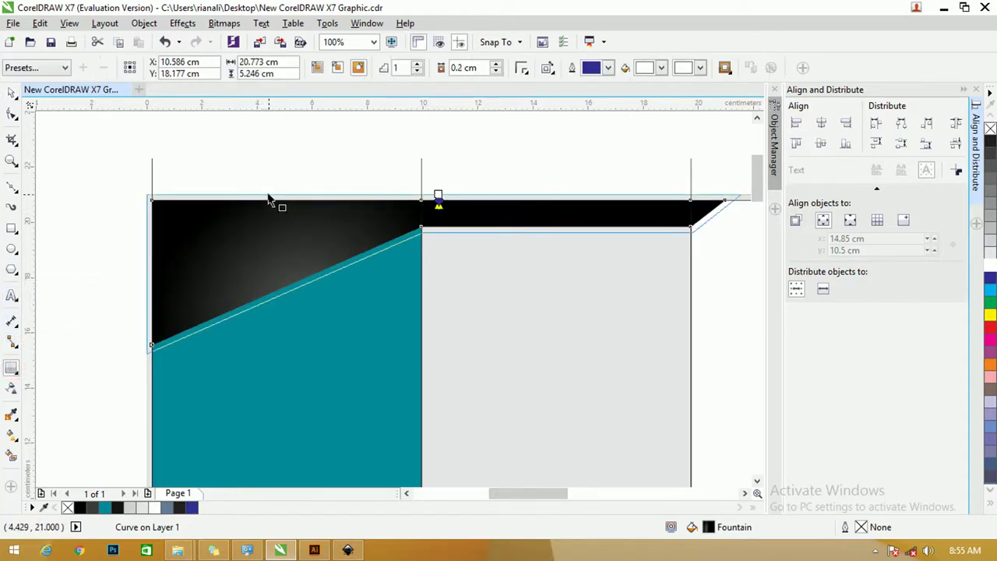
left_click_drag(268, 195, 268, 195)
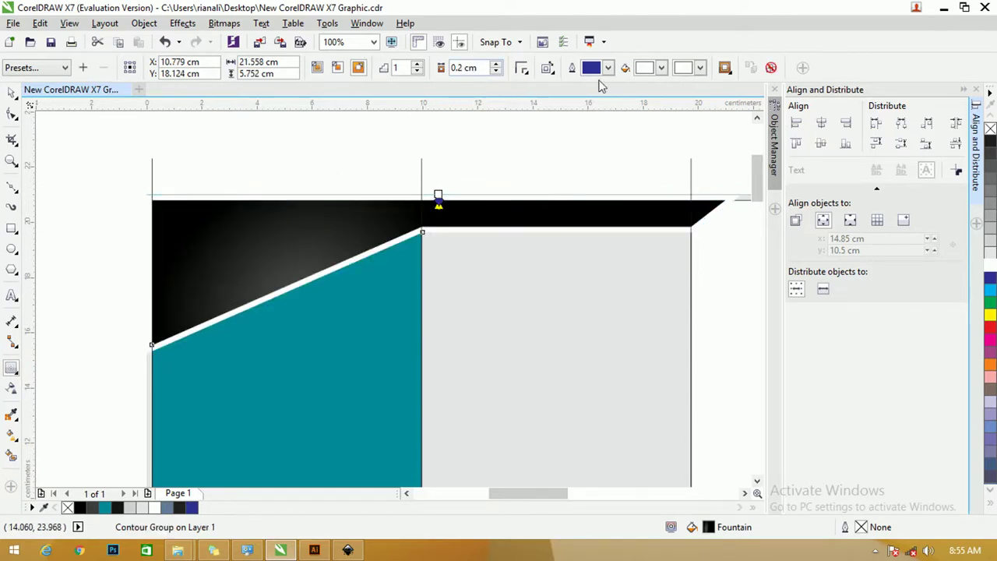
- Set both the fill colour and the end fill colour of the header's contour to red
left_click(660, 68)
left_click(674, 95)
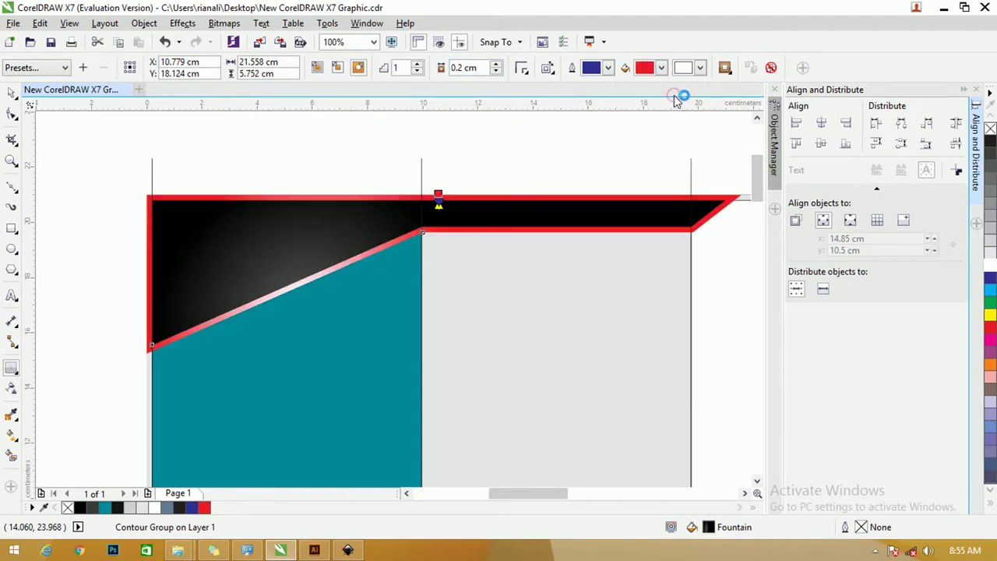
left_click(701, 68)
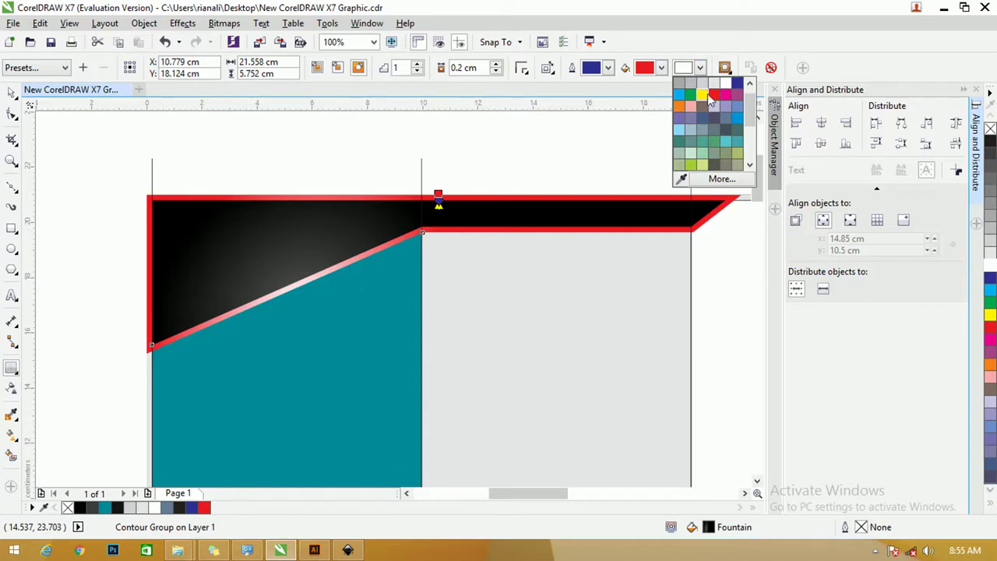
left_click(715, 95)
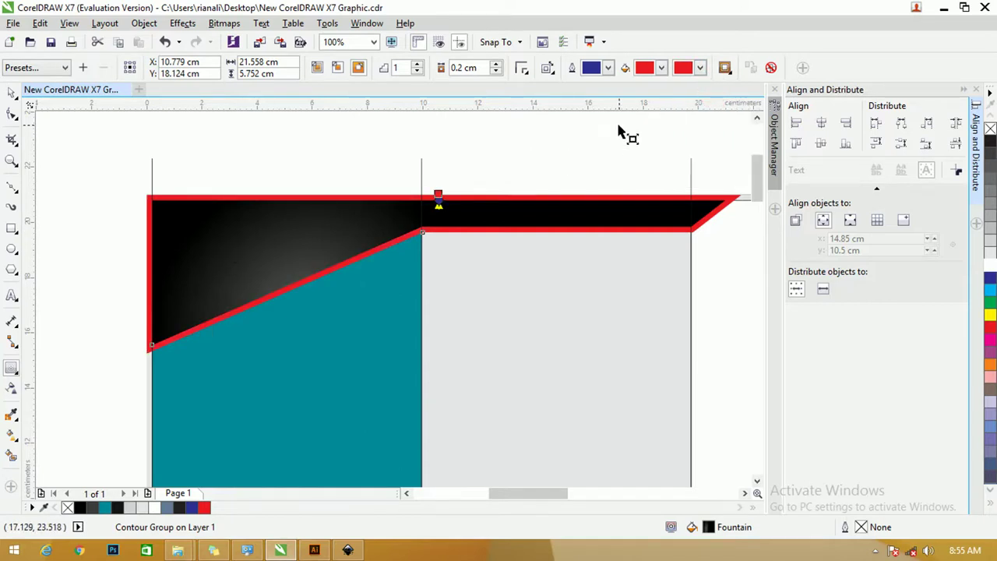
- Break the contour group apart so the red contour is separate from the gradient header
left_click(11, 92)
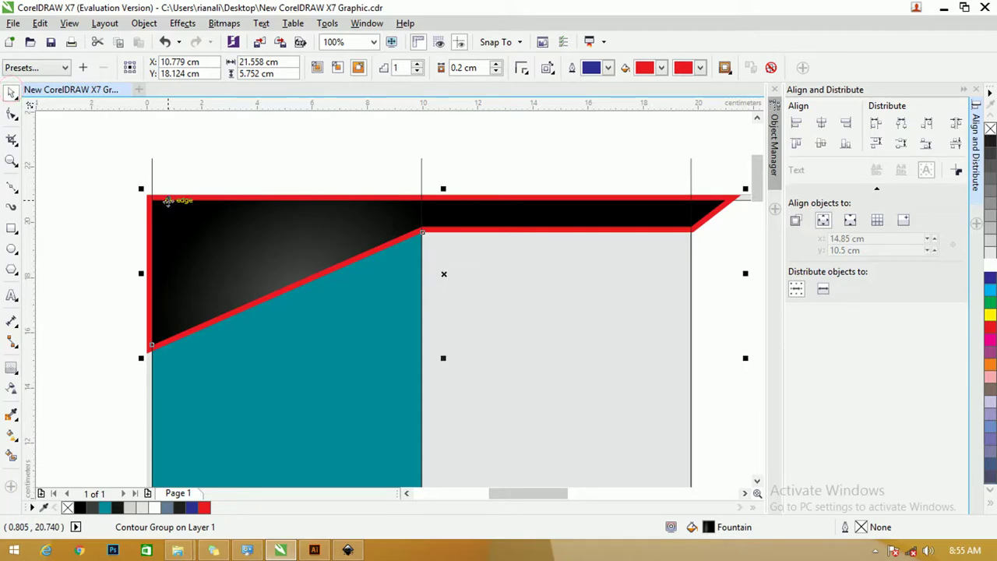
left_click(12, 366)
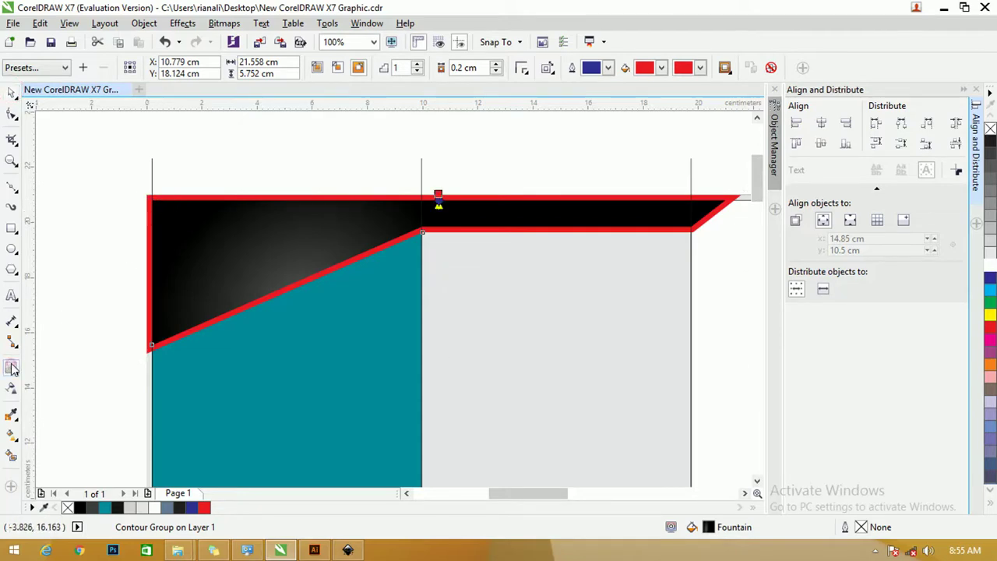
right_click(172, 197)
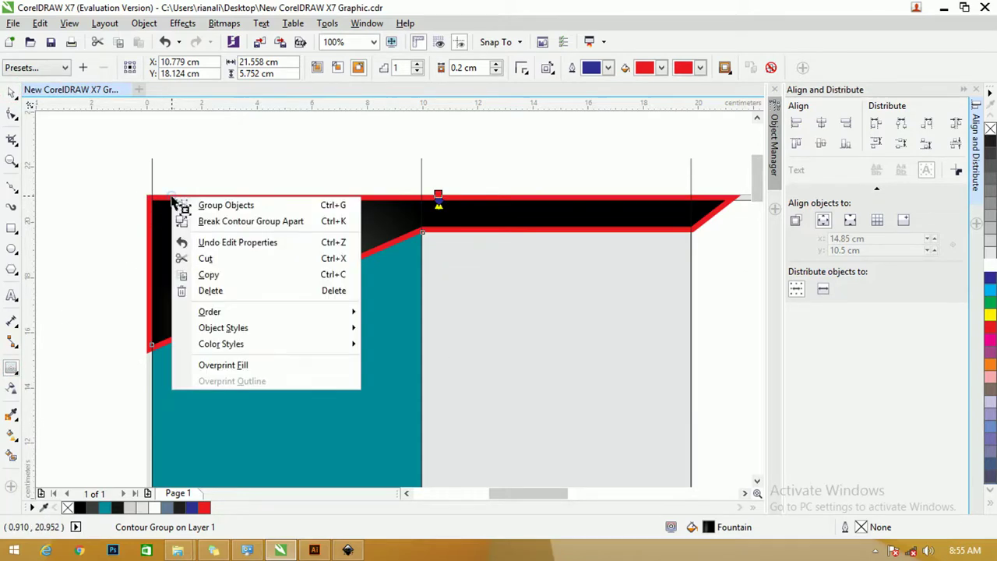
left_click(206, 224)
left_click(9, 92)
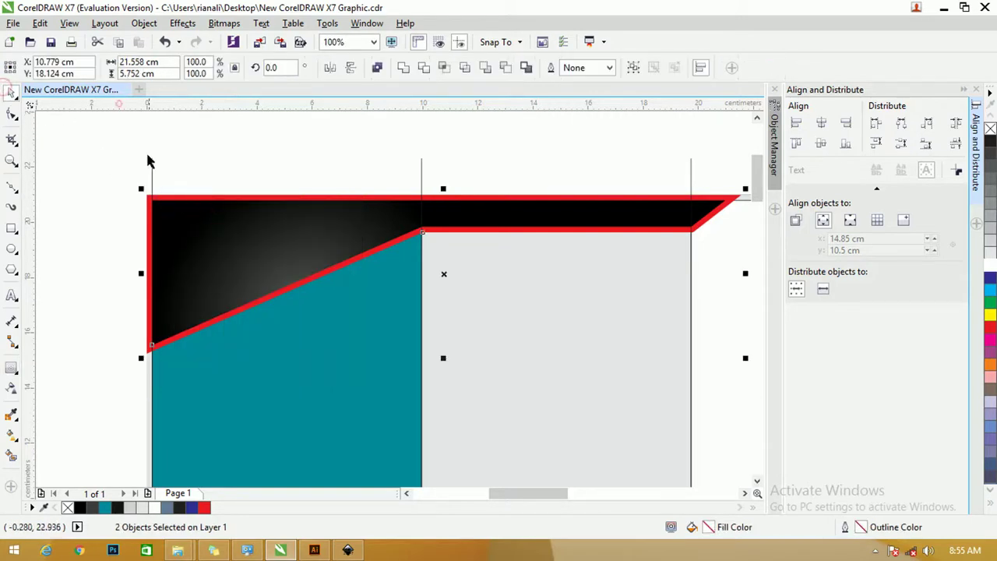
- Try moving the separated red contour shape slightly upward, and undo the moves
left_click(200, 159)
left_click(195, 204)
left_click_drag(195, 204, 194, 185)
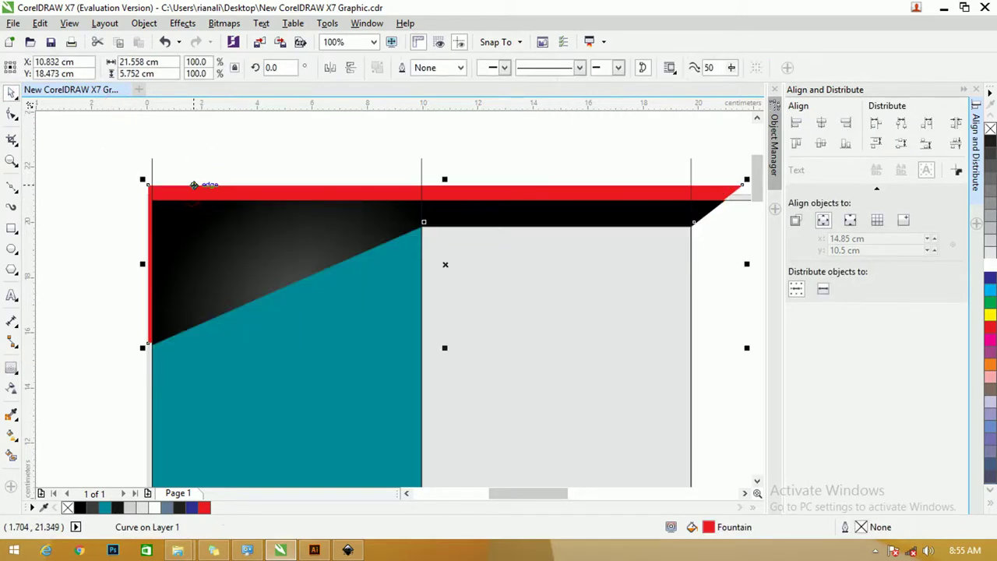
key("ctrl+z")
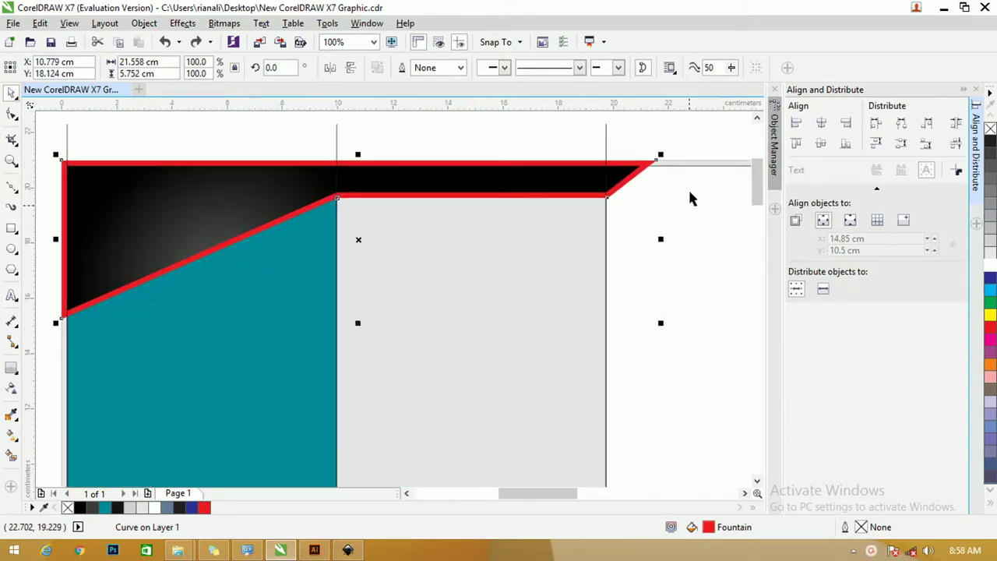
left_click(670, 124)
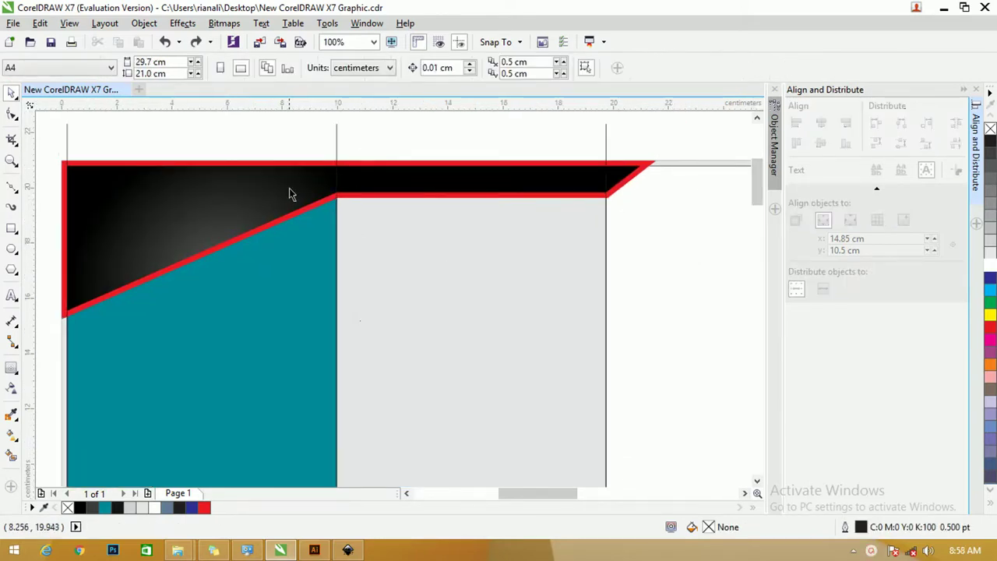
left_click(140, 157)
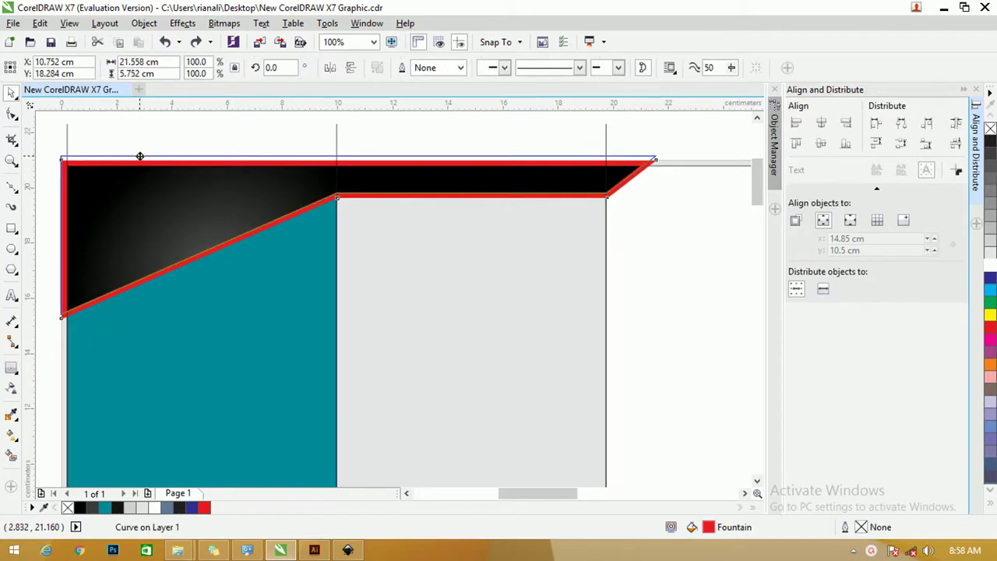
key("ctrl+z")
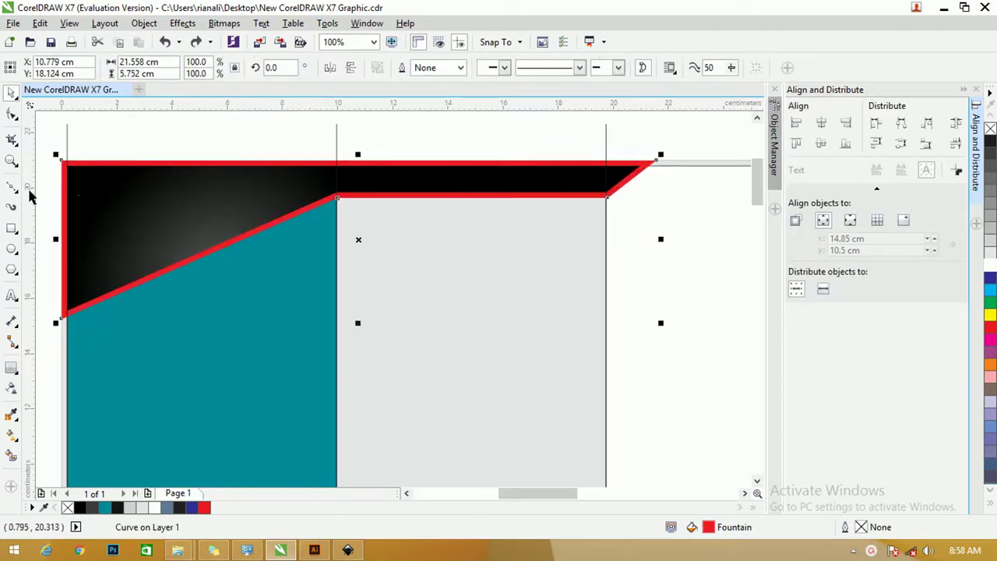
- Draw a rectangle about 22.8 × 6.0 cm from the page frame's upper-left corner, extending past the header's slanted right end
left_click(12, 227)
scroll(71, 176, "up", 1)
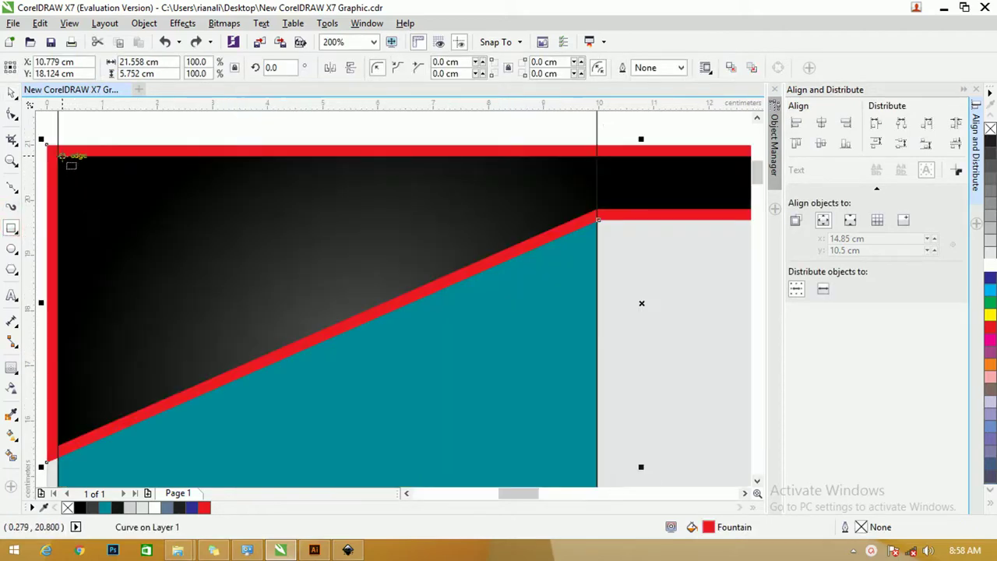
left_click_drag(62, 156, 590, 447)
scroll(456, 275, "down", 1)
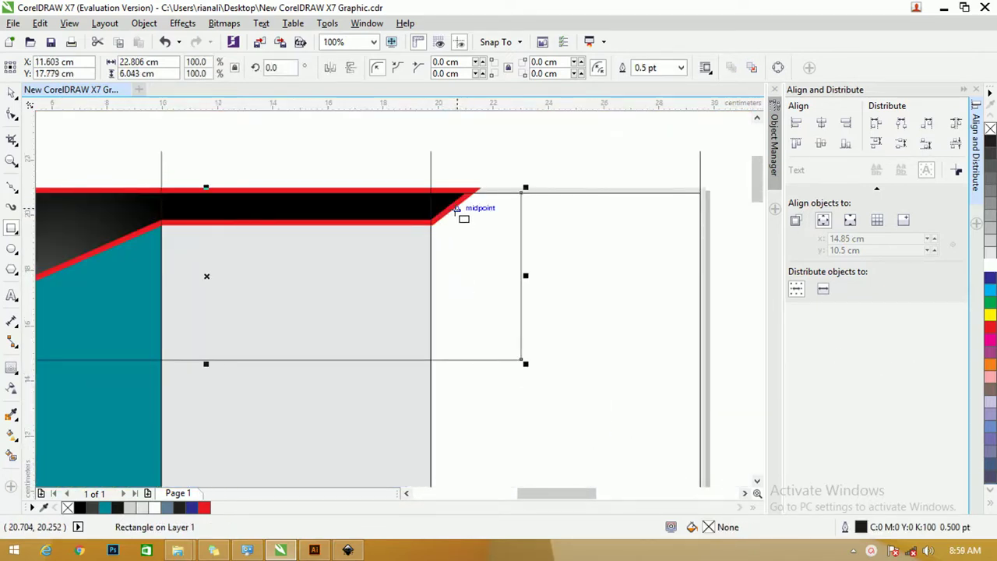
scroll(456, 212, "up", 1)
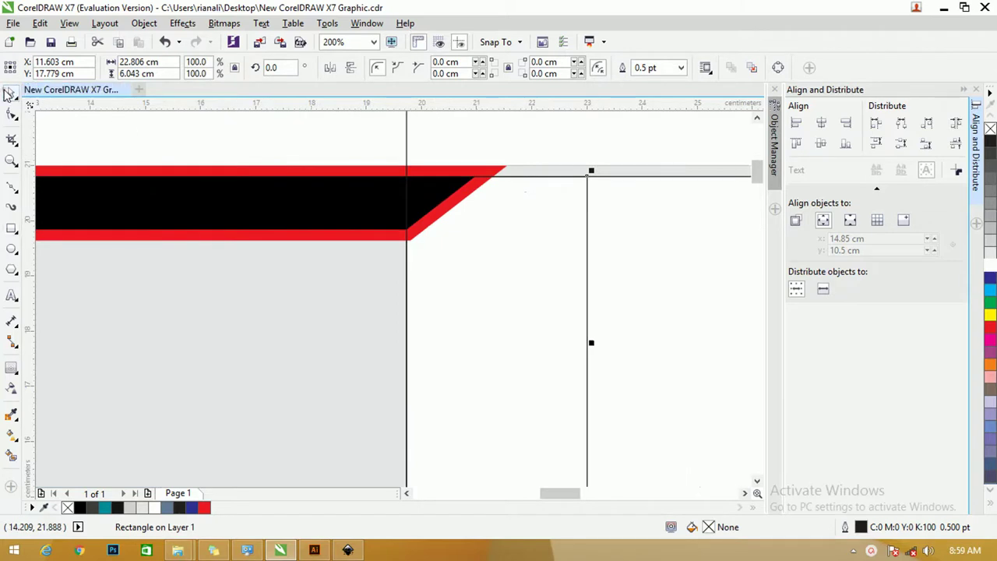
- Select the red contour shape together with the new rectangle and bring both to the front
left_click(5, 90)
left_click(216, 124)
left_click(216, 131)
left_click(500, 171)
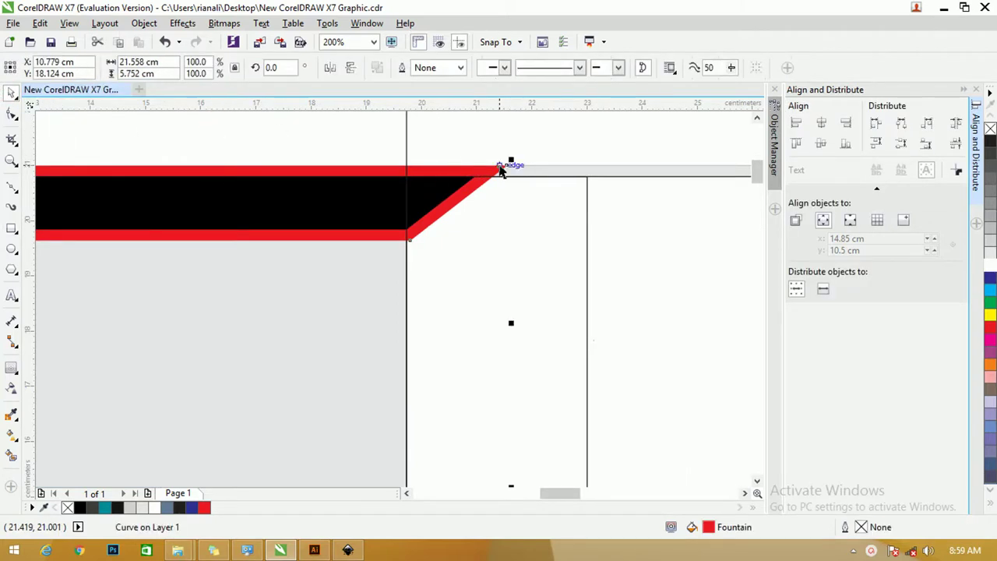
left_click(587, 187, "shift")
scroll(588, 189, "down", 2)
scroll(592, 191, "down", 2)
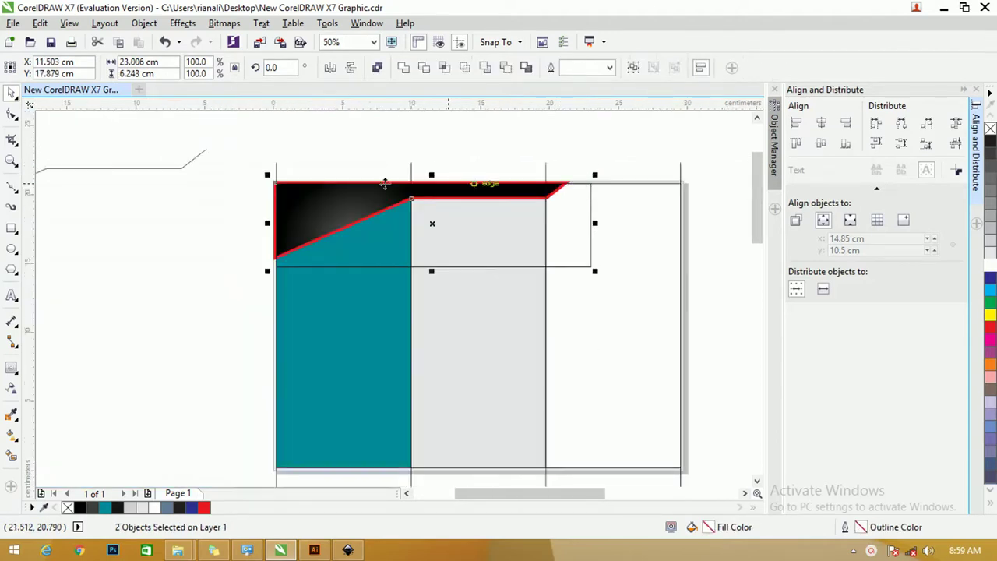
scroll(258, 179, "up", 4)
scroll(315, 176, "down", 2)
scroll(333, 179, "down", 1)
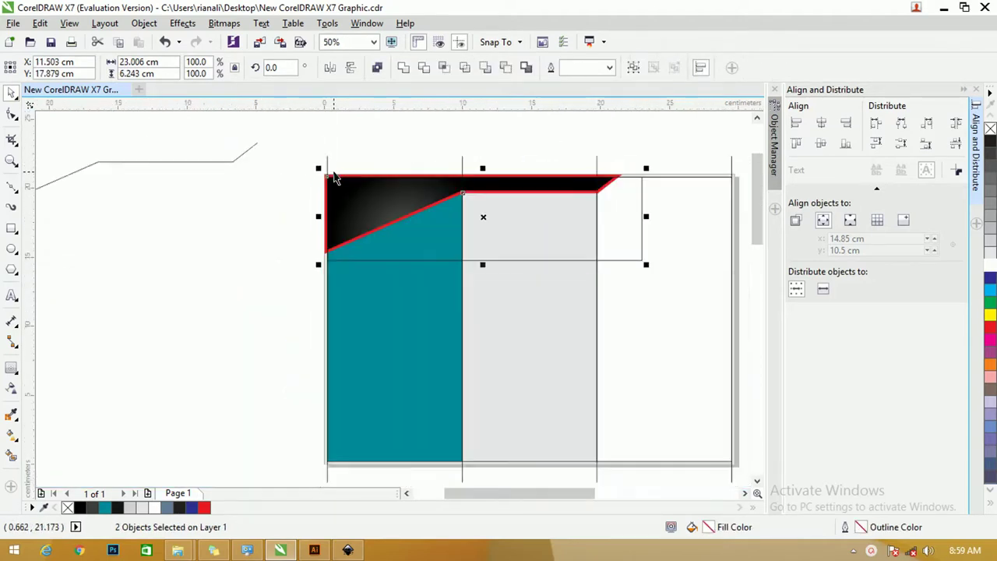
scroll(564, 183, "up", 1)
key("shift+Page_Up")
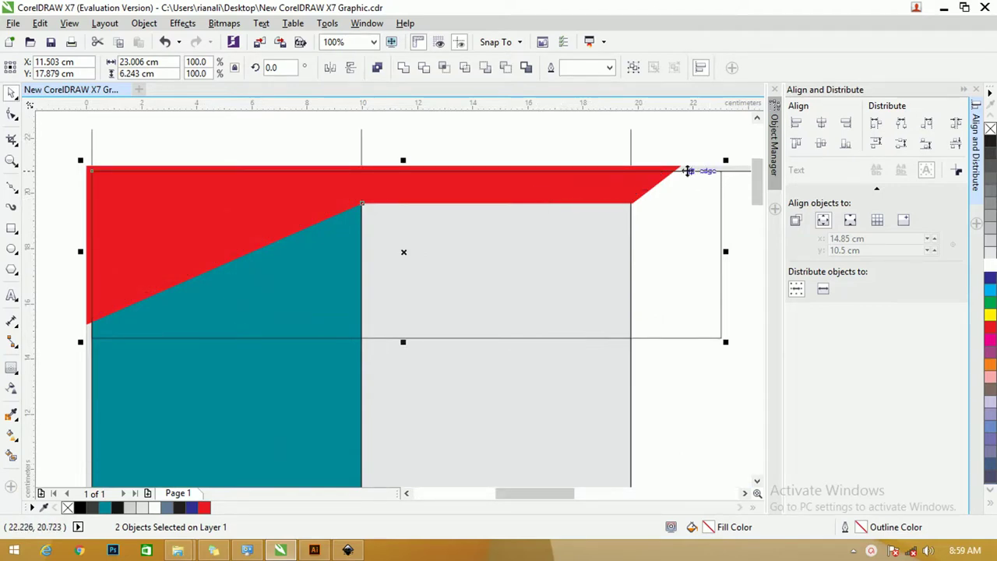
- Intersect the rectangle with the red contour shape to create a copy cropped to the page frame
left_click(681, 140)
left_click(684, 175)
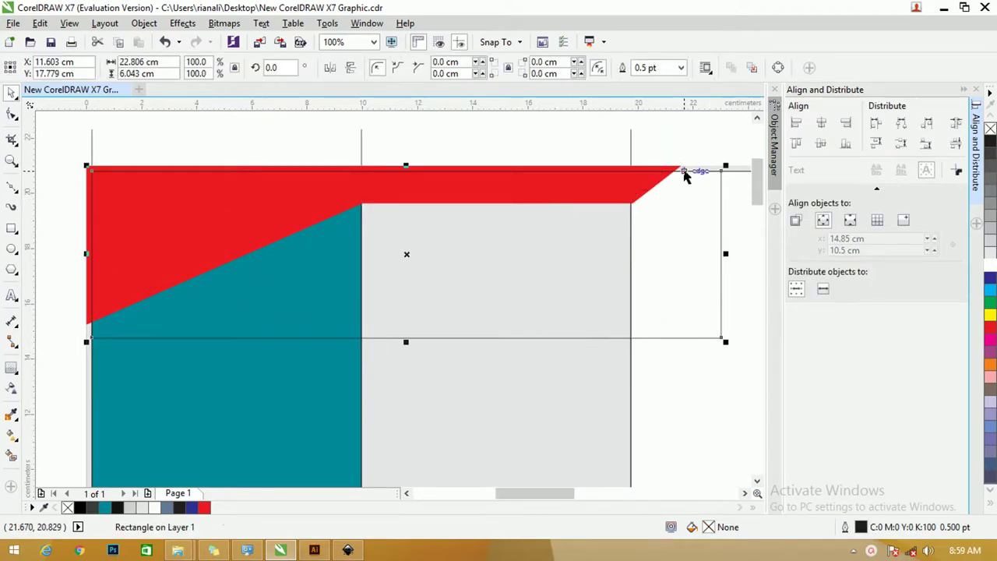
left_click(674, 166, "shift")
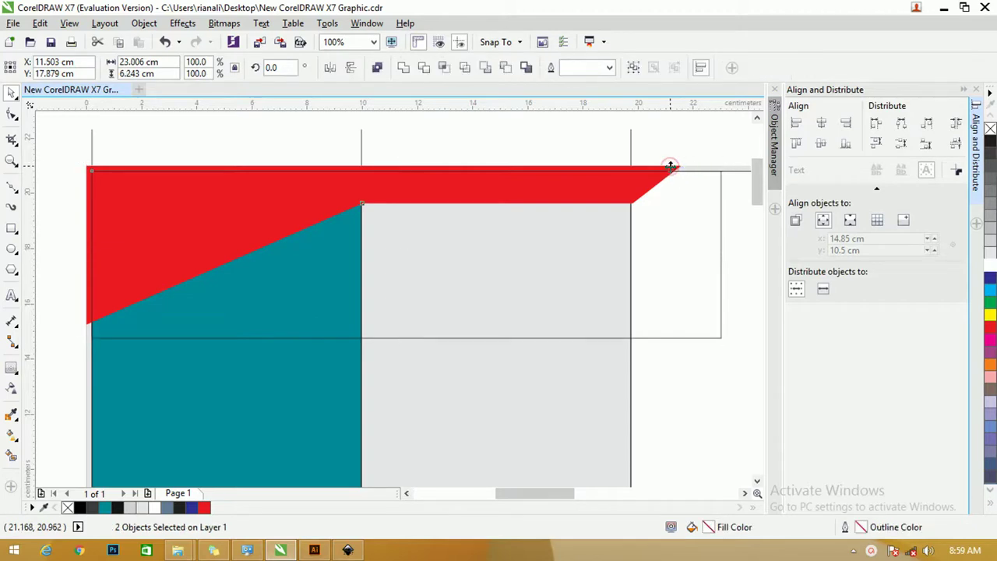
left_click_drag(673, 165, 651, 157)
key("ctrl+z")
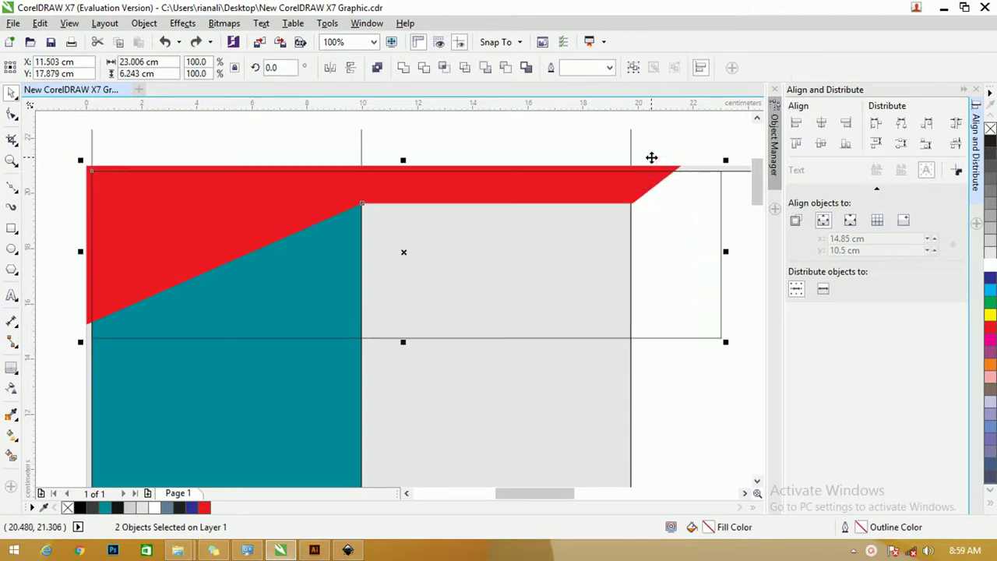
left_click(444, 68)
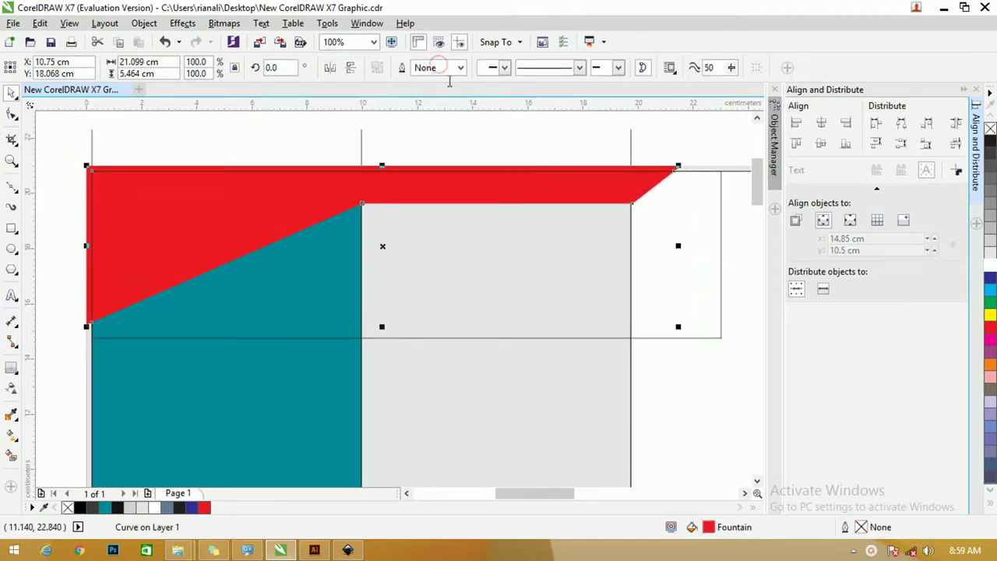
- Delete the original oversized red contour shape and the cropping rectangle, keeping the intersected piece
left_click(511, 123)
left_click_drag(517, 167, 515, 155)
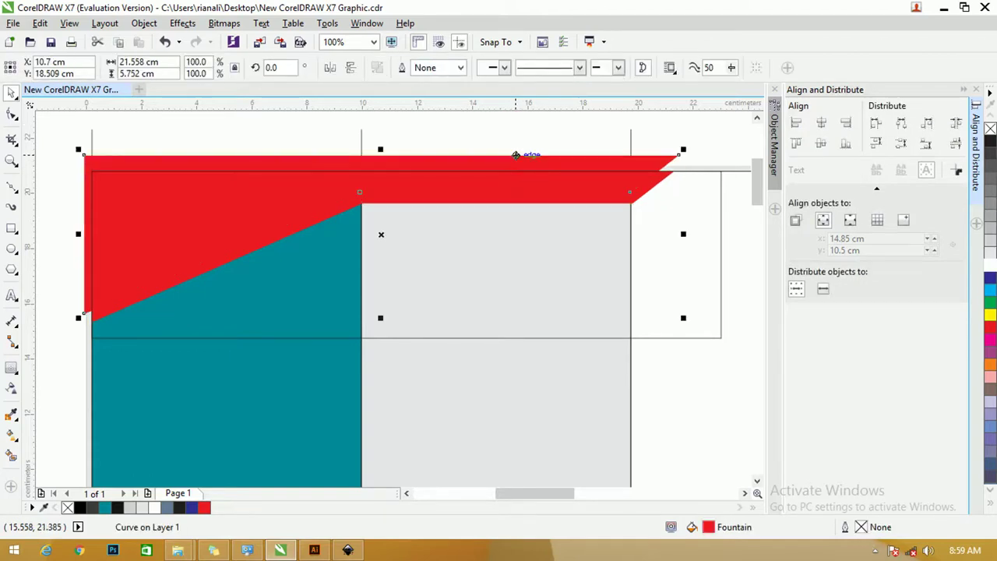
key("Delete")
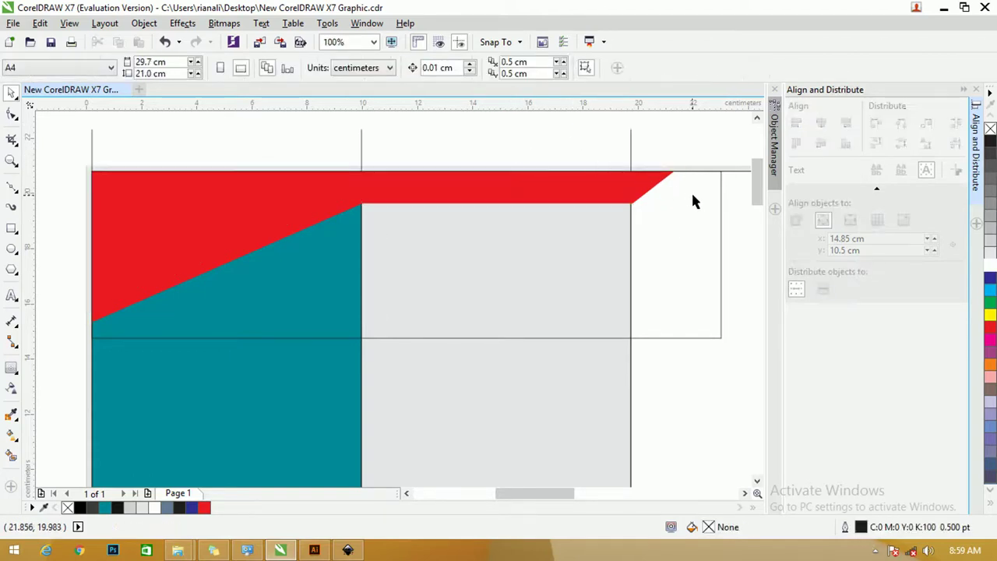
left_click(722, 199)
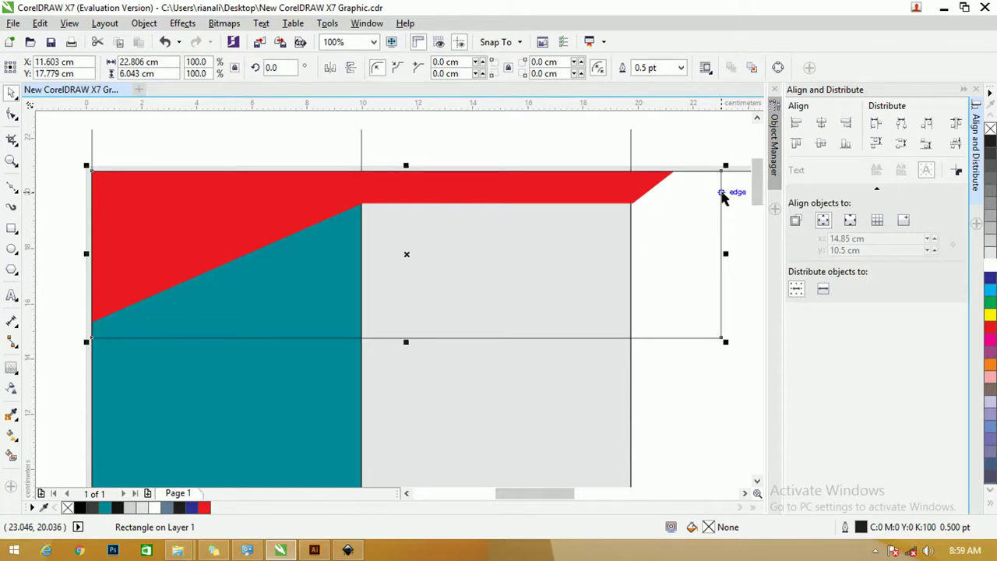
key("Escape")
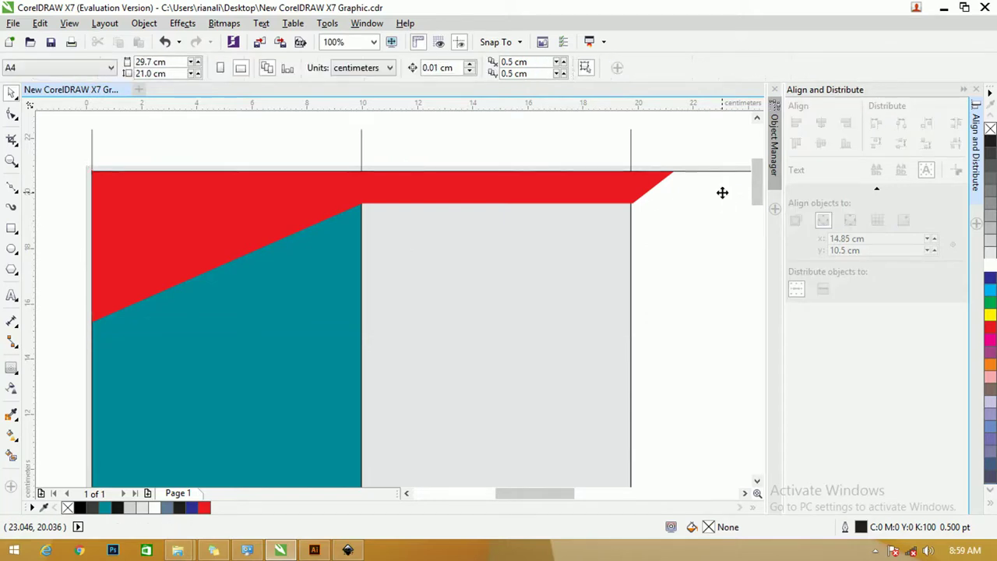
- Fill the cropped red contour shape with white and send it back one level, behind the gradient header
left_click(509, 182)
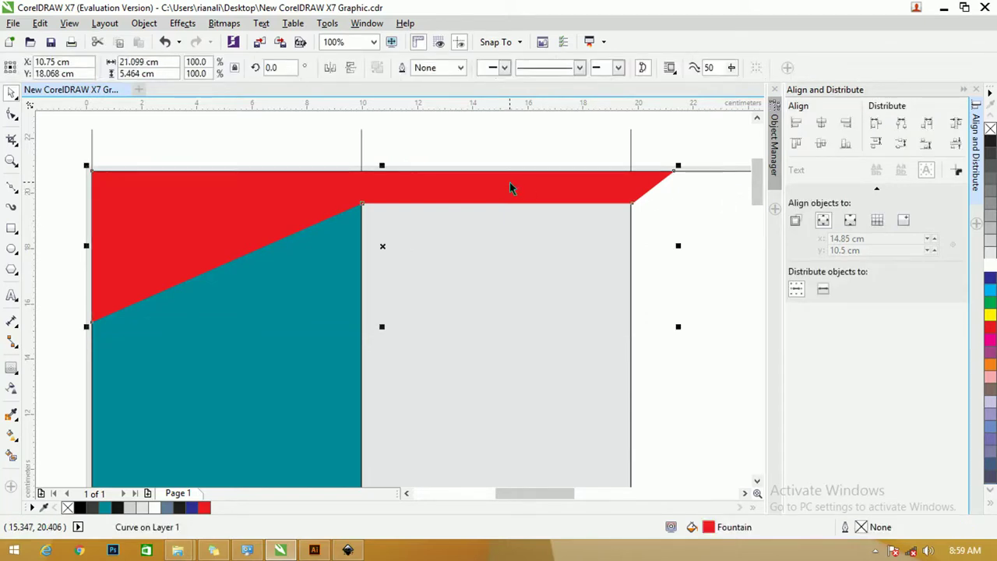
left_click(155, 508)
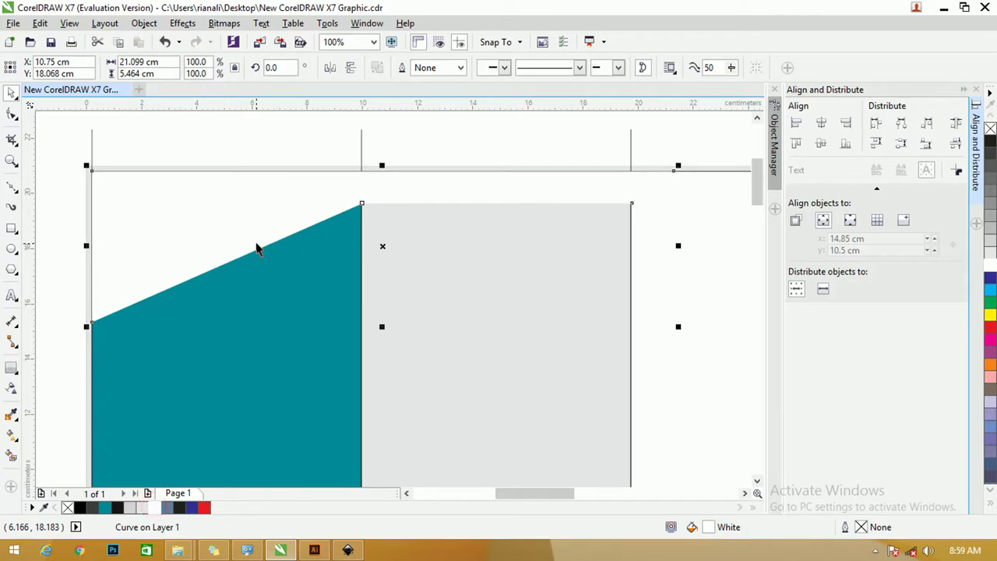
key("ctrl+Page_Down")
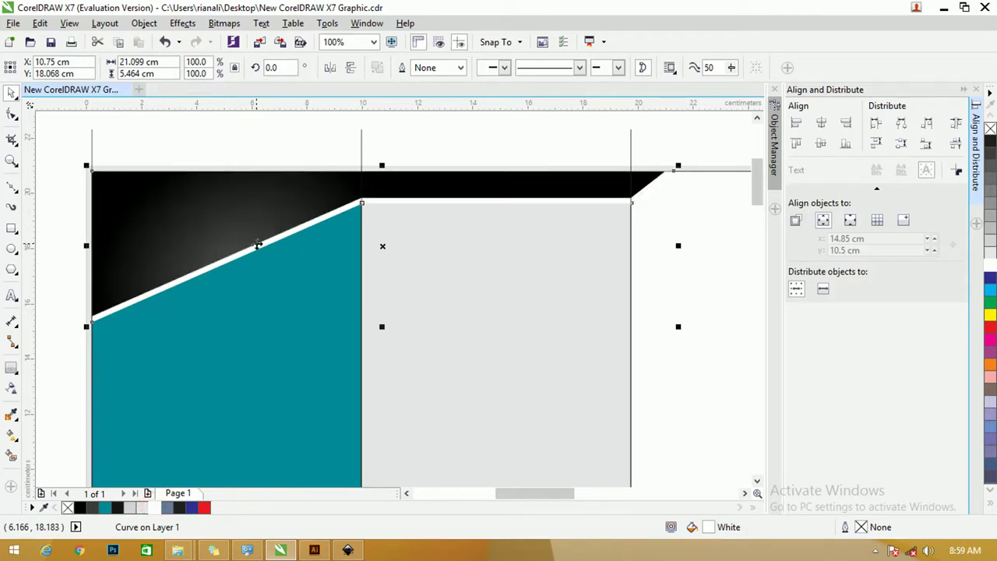
scroll(258, 226, "down", 2)
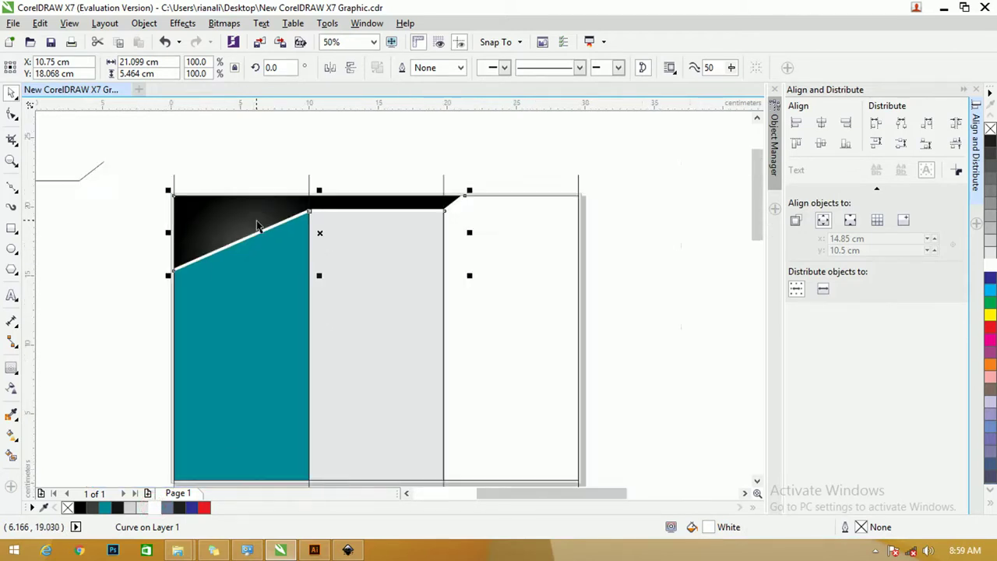
left_click(238, 165)
scroll(447, 194, "up", 4)
scroll(449, 196, "down", 4)
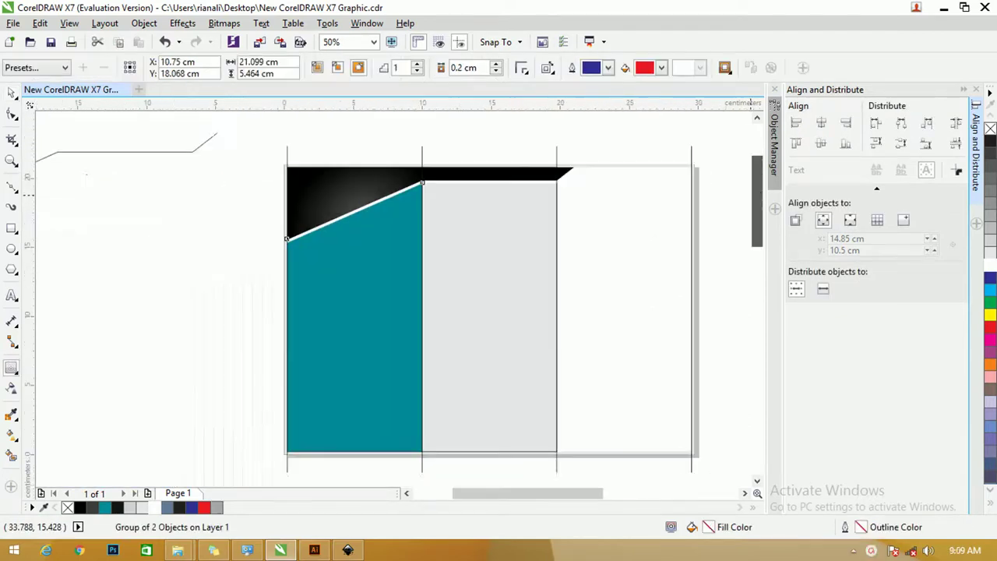
- Ungroup all objects in the group that holds the gradient header and its white strip
left_click_drag(756, 192, 755, 189)
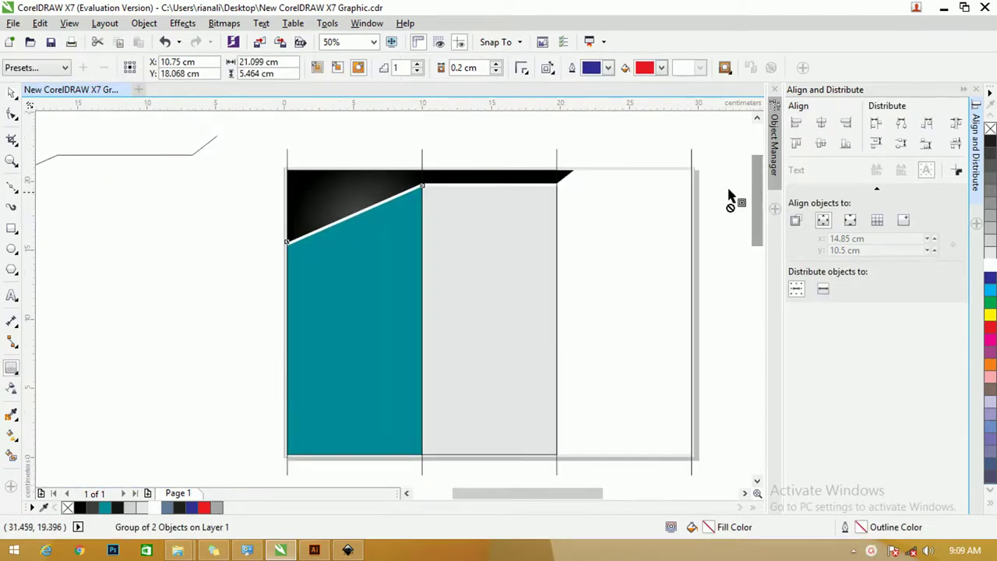
left_click(244, 238)
scroll(297, 253, "up", 2)
scroll(281, 231, "up", 4)
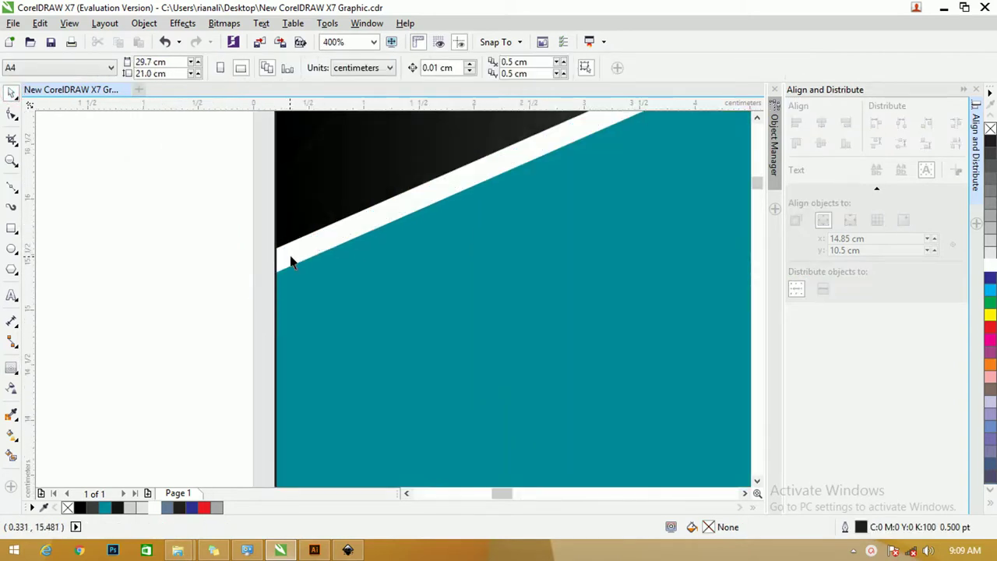
mouse_move(289, 261)
left_mouse_down()
mouse_move(294, 274)
mouse_move(285, 251)
left_mouse_up()
right_click(285, 252)
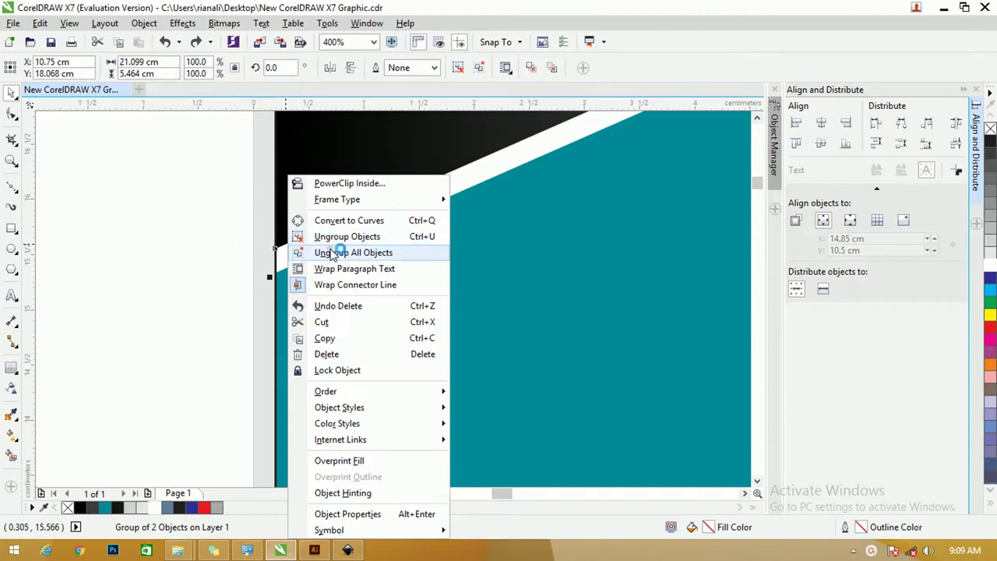
left_click(210, 219)
- Select the white strip together with the gradient header and group the two objects
scroll(215, 218, "down", 1)
mouse_move(760, 191)
left_mouse_down()
mouse_move(760, 168)
mouse_move(763, 181)
left_mouse_up()
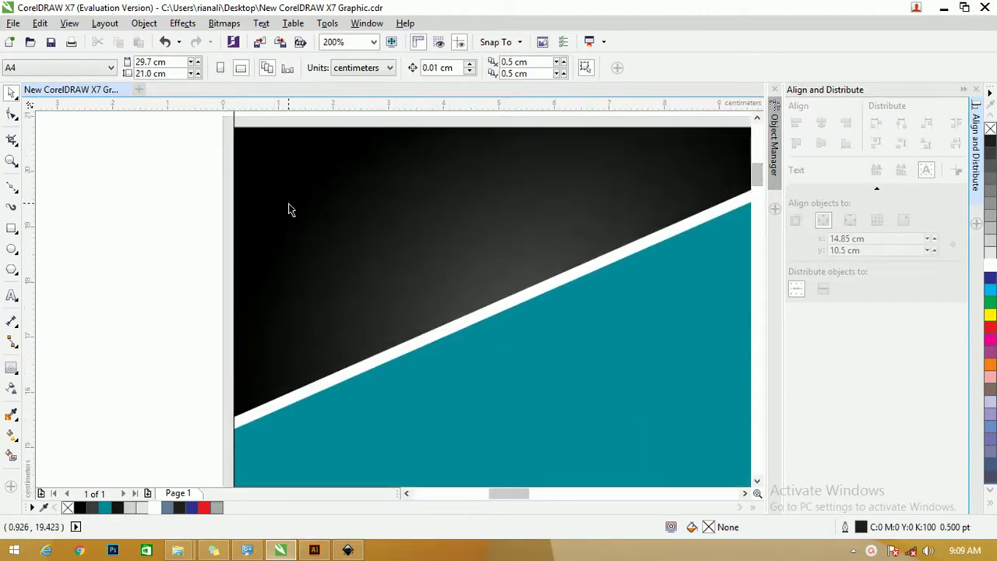
scroll(288, 206, "down", 1)
left_click(326, 303)
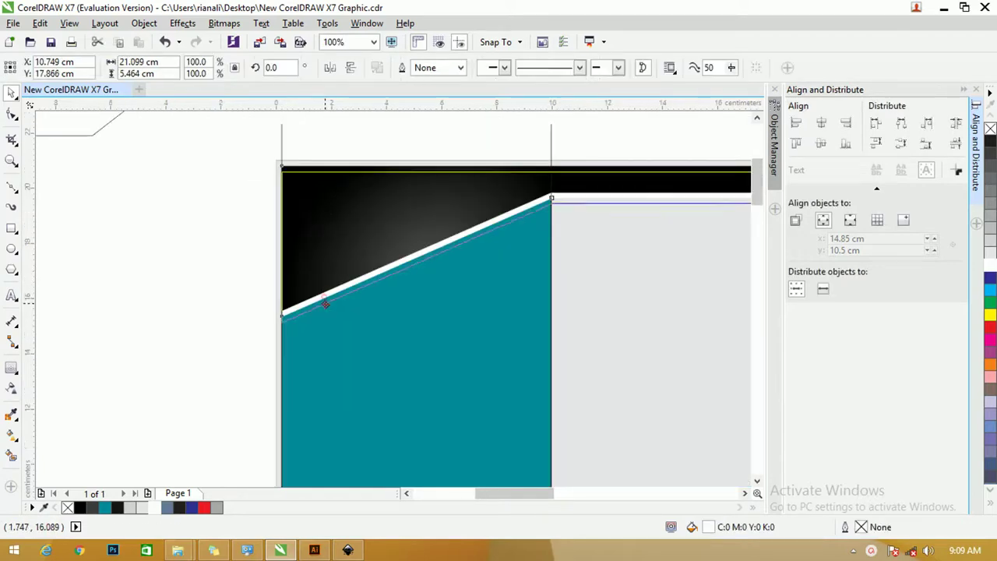
left_click(337, 201, "shift")
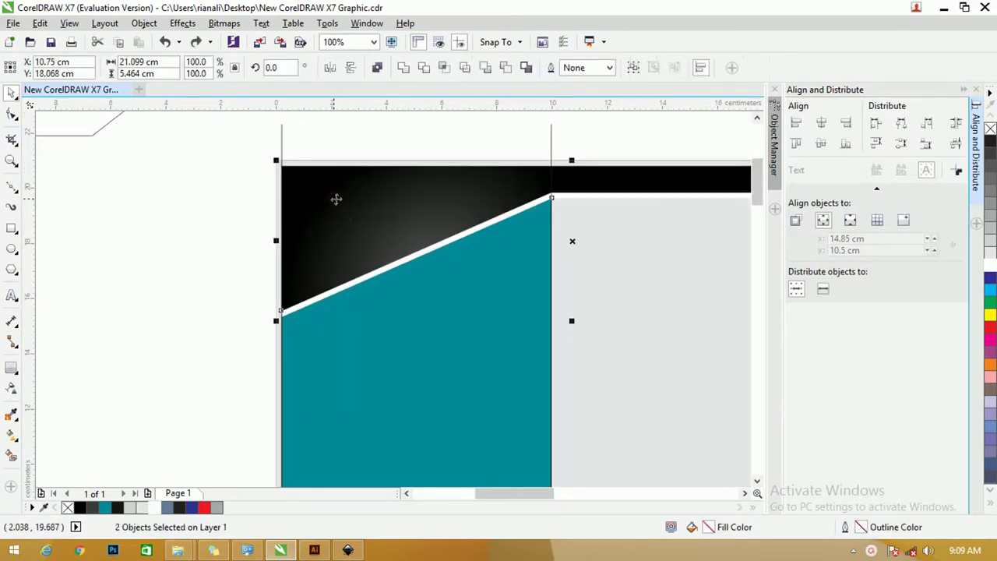
left_click_drag(370, 185, 313, 215)
key("ctrl+z")
scroll(322, 227, "down", 2)
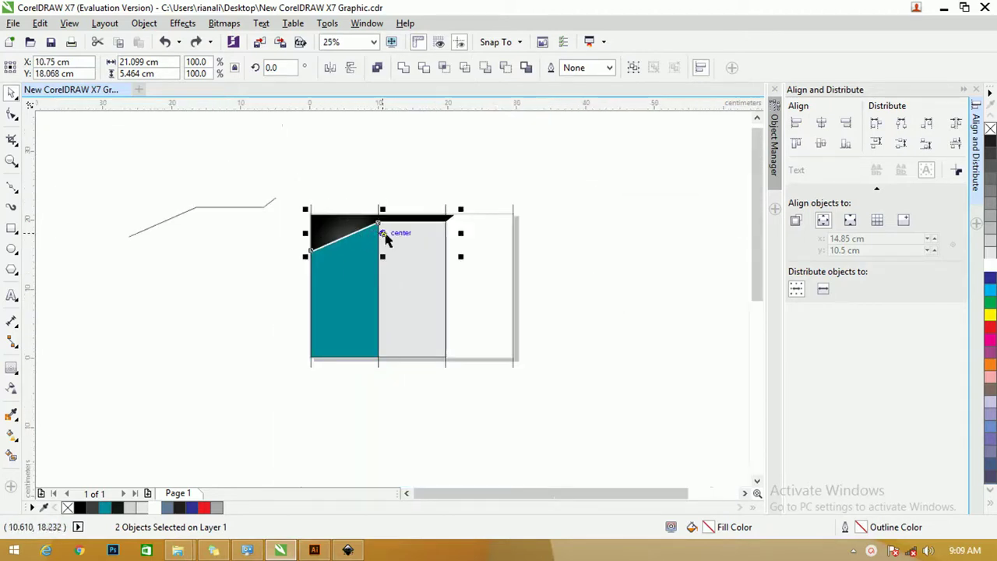
key("ctrl+g")
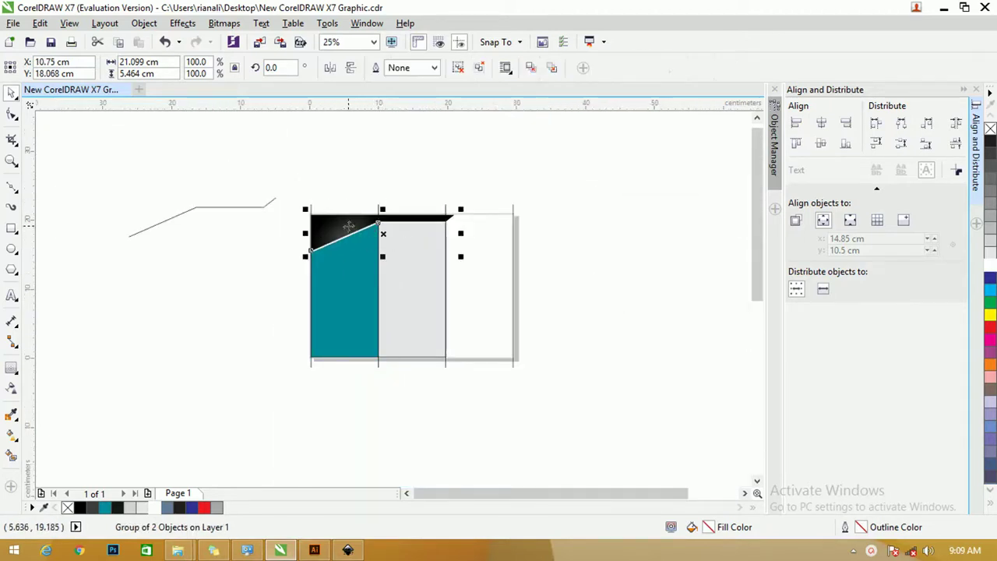
- Duplicate the header group lower on the page and mirror the copy both horizontally and vertically
left_click_drag(348, 226, 362, 298)
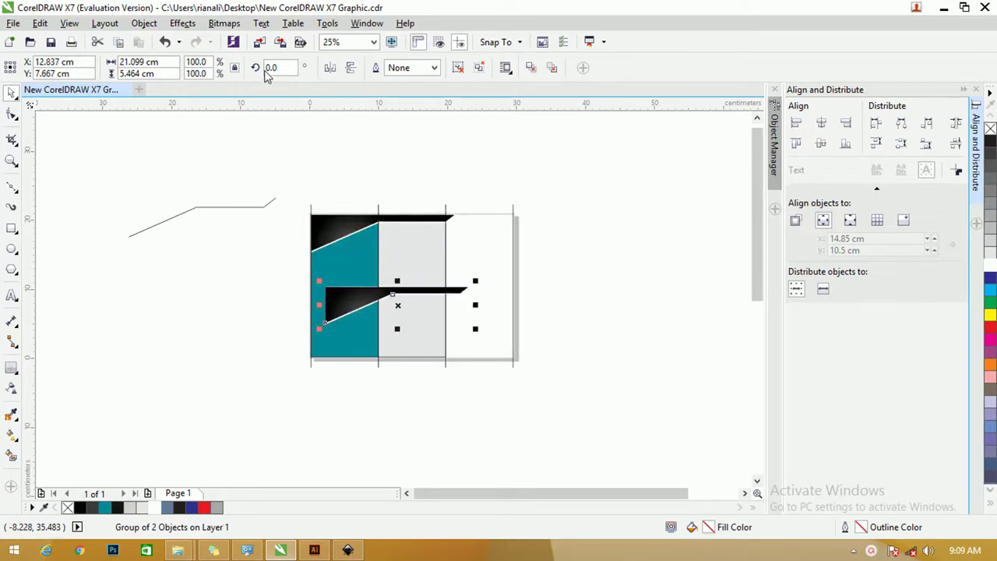
left_click(331, 67)
left_click(350, 67)
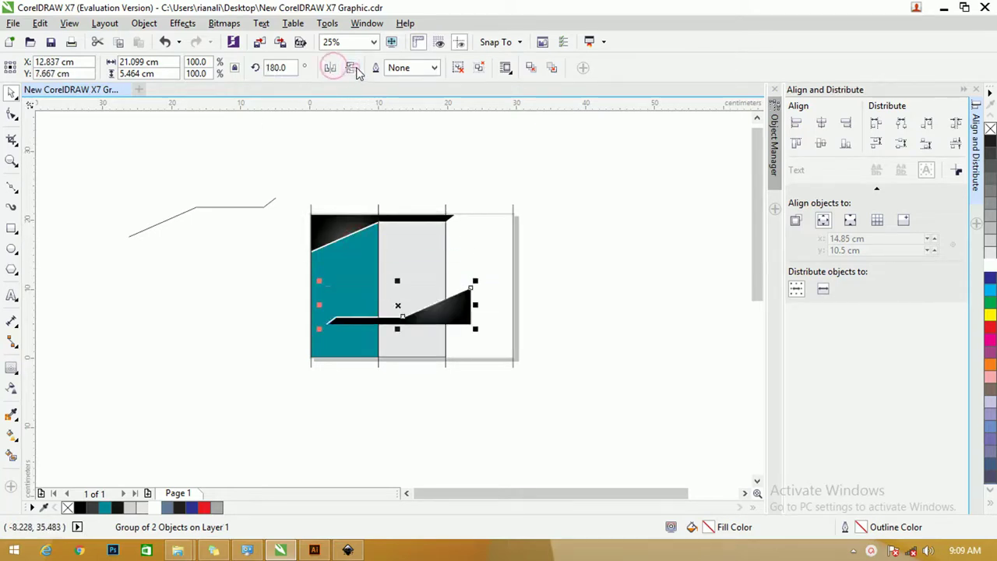
scroll(420, 288, "up", 2)
scroll(419, 288, "down", 1)
left_click(525, 216)
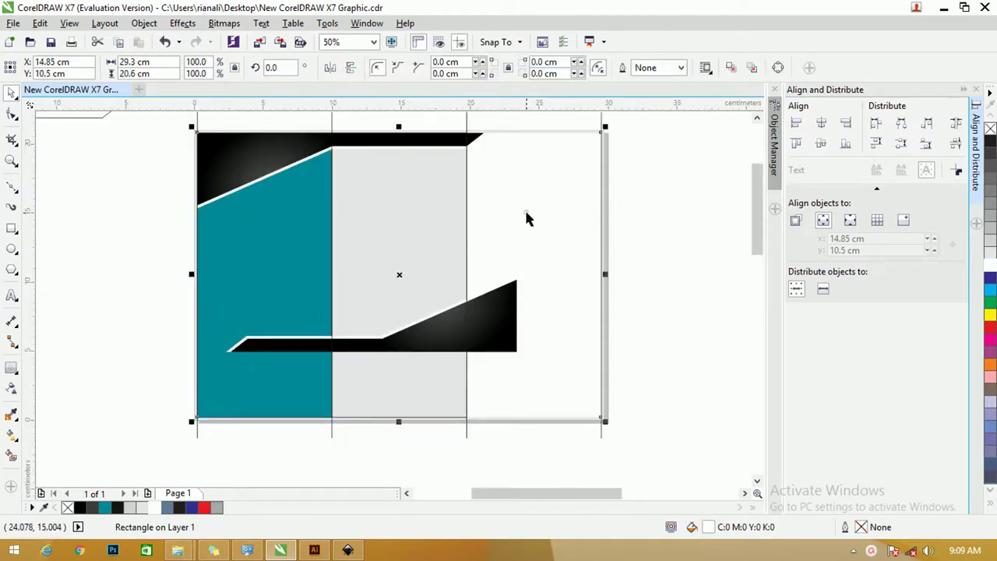
left_click_drag(525, 215, 547, 218)
key("p")
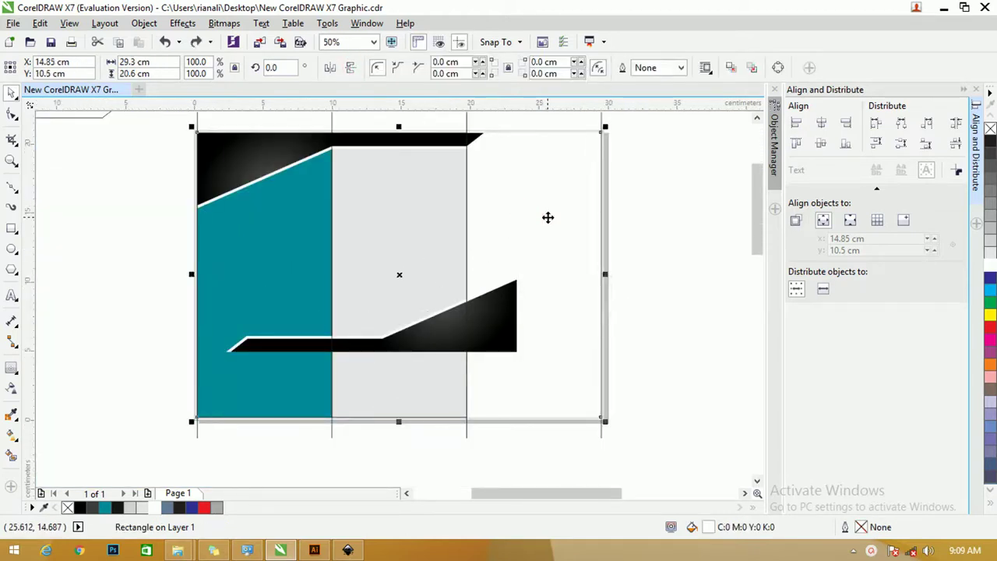
- Duplicate the light grey middle column flush with the page rectangle's right edge and fill the copy with white
left_click(421, 208)
left_click_drag(390, 204, 458, 207)
left_click(564, 176, "shift")
key("r")
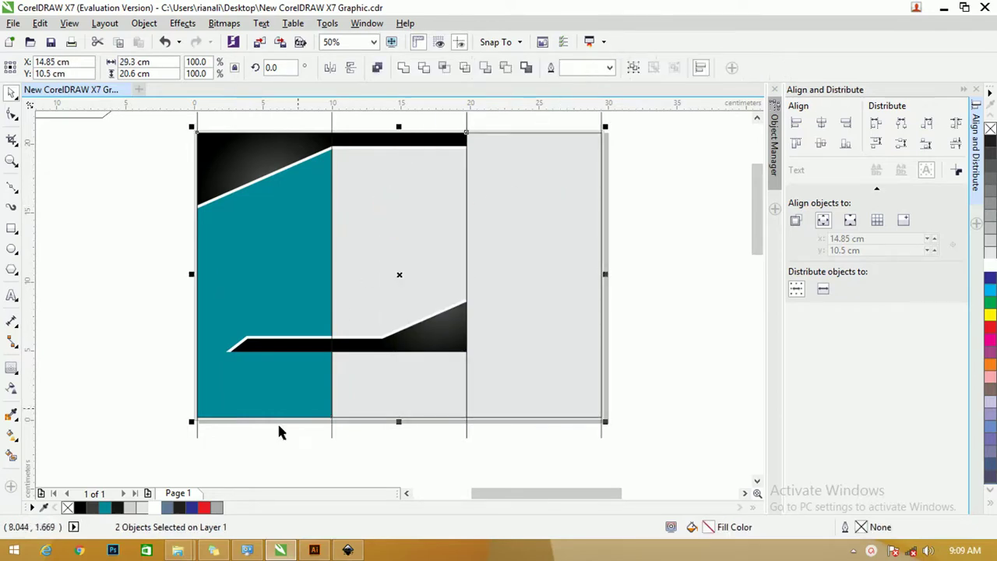
left_click(156, 508)
key("Escape")
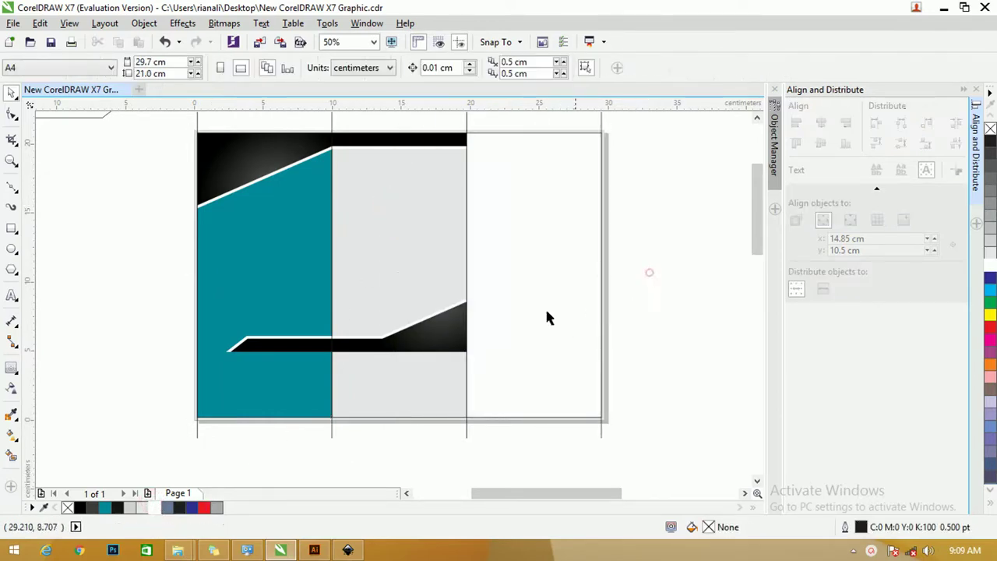
- Bring the mirrored header group to the front, above the white third column
left_click(450, 316)
key("shift+Page_Up")
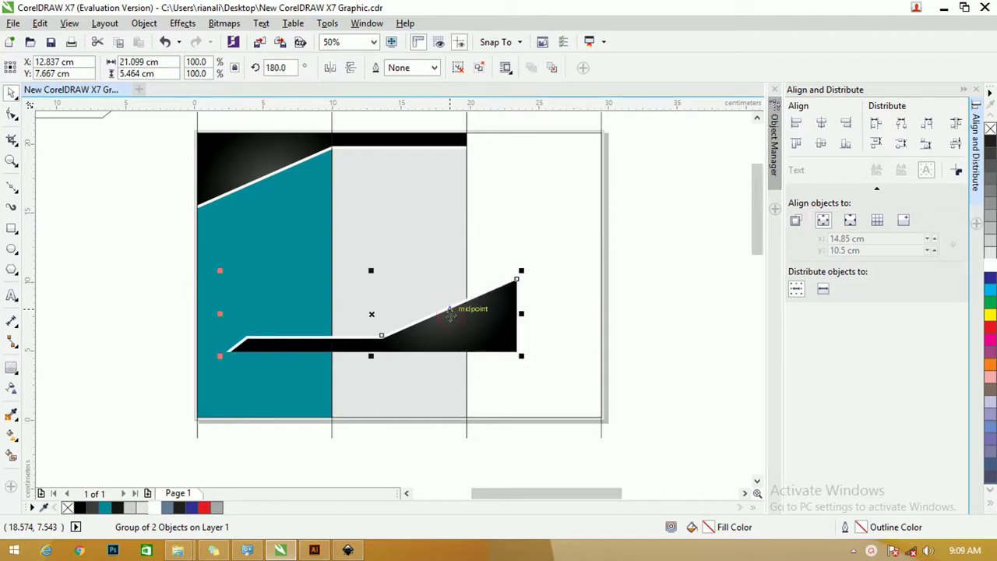
scroll(569, 397, "up", 2)
scroll(501, 357, "down", 1)
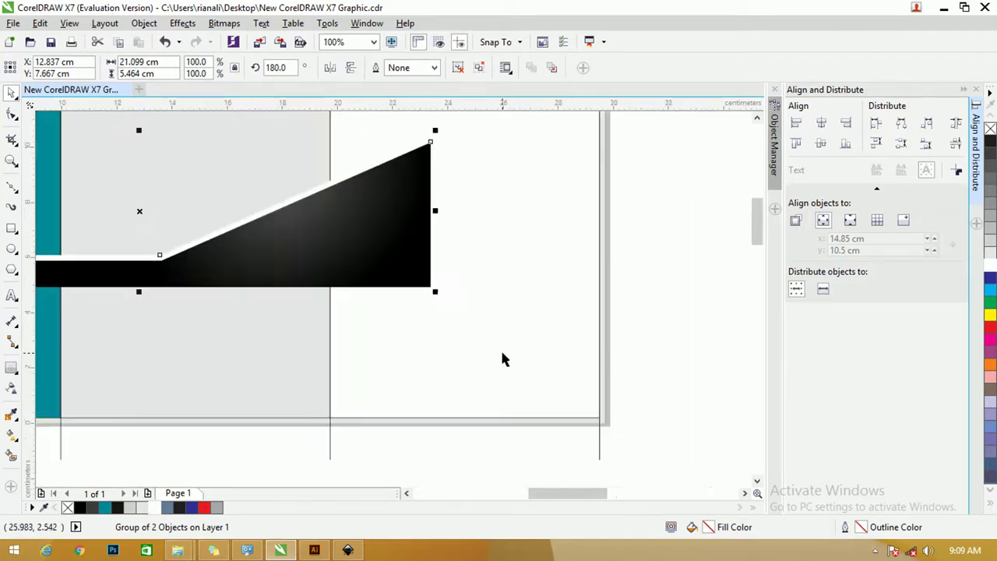
- Move the mirrored header group to the page's lower right corner and align it with the white column's bottom and right edges
left_click(401, 278)
left_click(402, 278)
left_click_drag(390, 264, 512, 389)
left_click(569, 372, "shift")
scroll(568, 397, "up", 1)
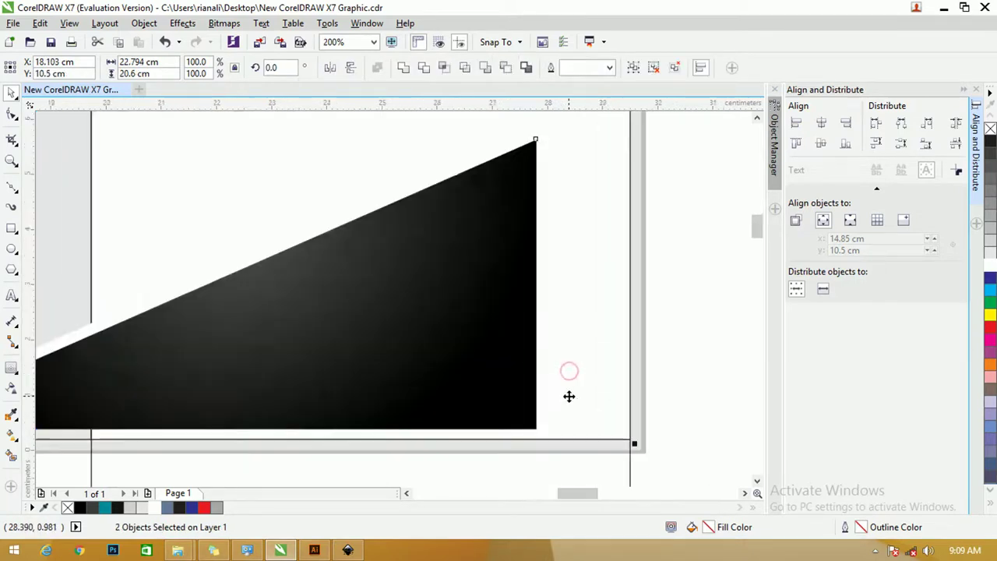
scroll(569, 396, "down", 1)
scroll(560, 419, "up", 3)
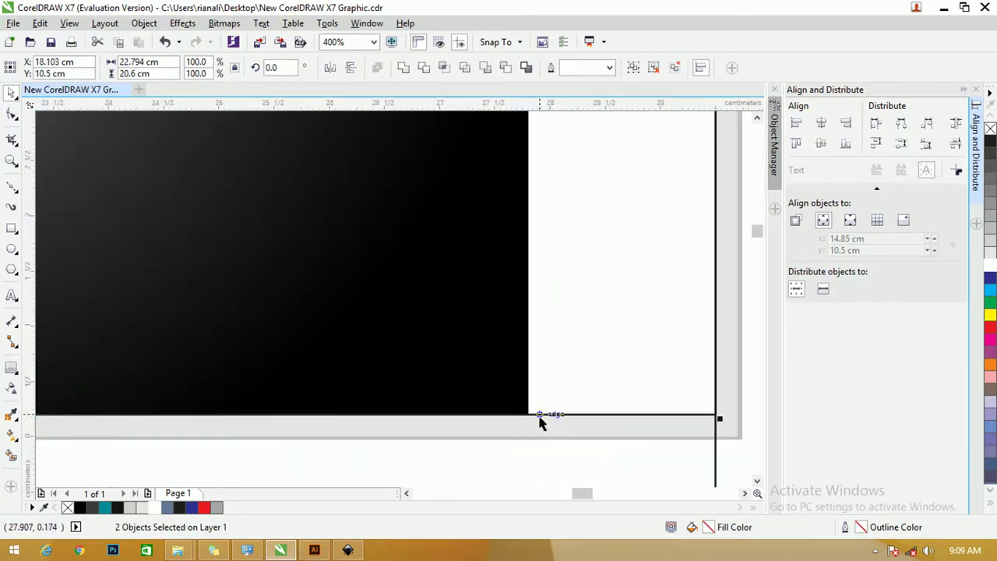
scroll(542, 422, "down", 4)
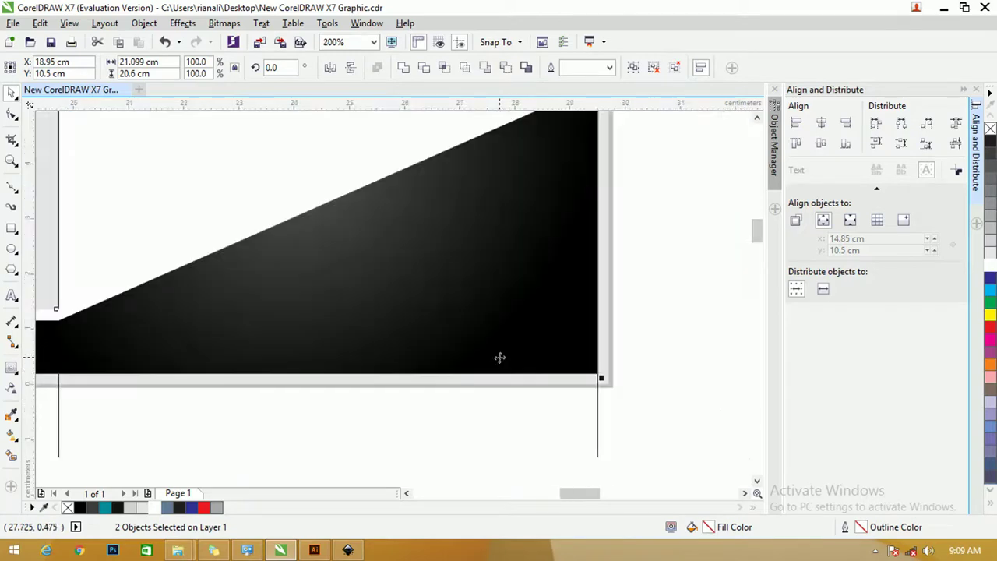
left_click(589, 301)
- Bring the original header group at the top of the page in front of the white third column
scroll(590, 300, "down", 1)
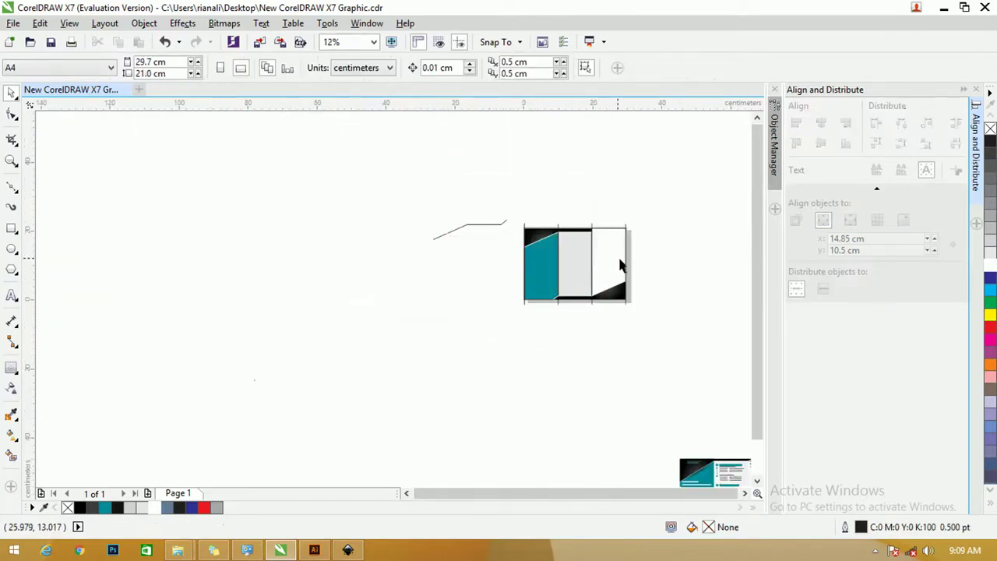
key("shift+F4")
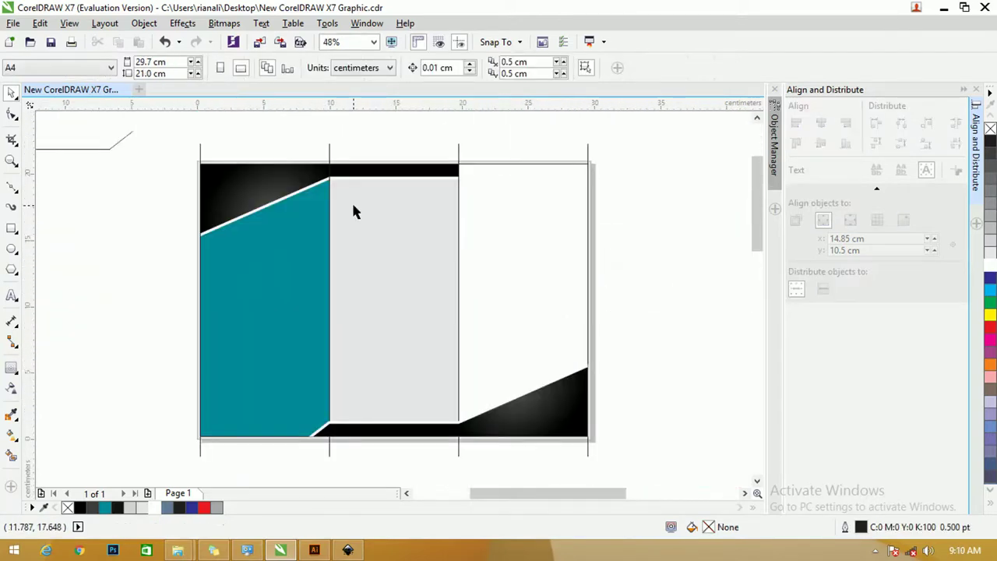
left_click_drag(148, 127, 512, 287)
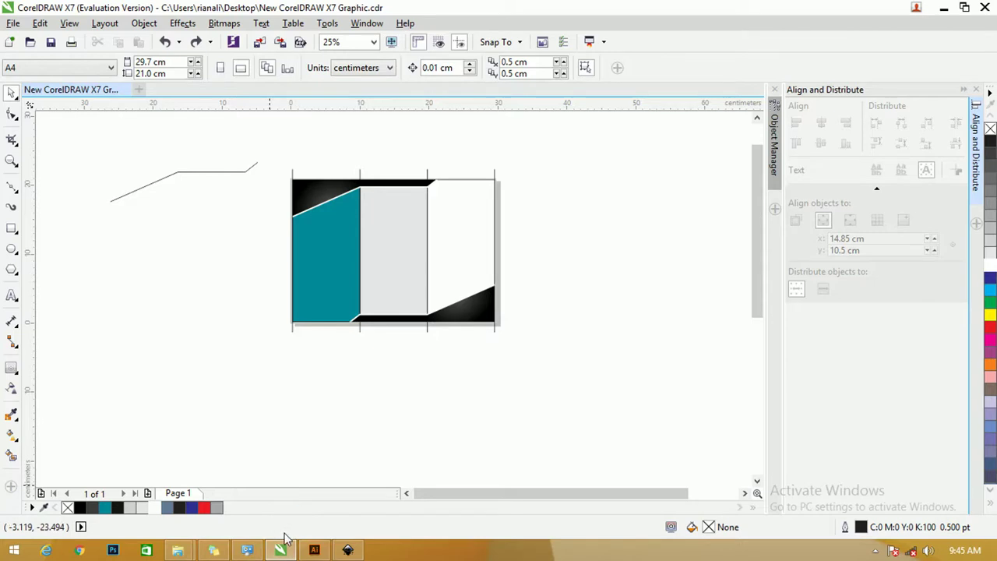
- Switch to the Pictures folder and select Brosur SMK 3-02, Brosur_SMK_5.svg-image3970-963 and Brosur_SMK_5.svg-rect2874-288
mouse_move(178, 550)
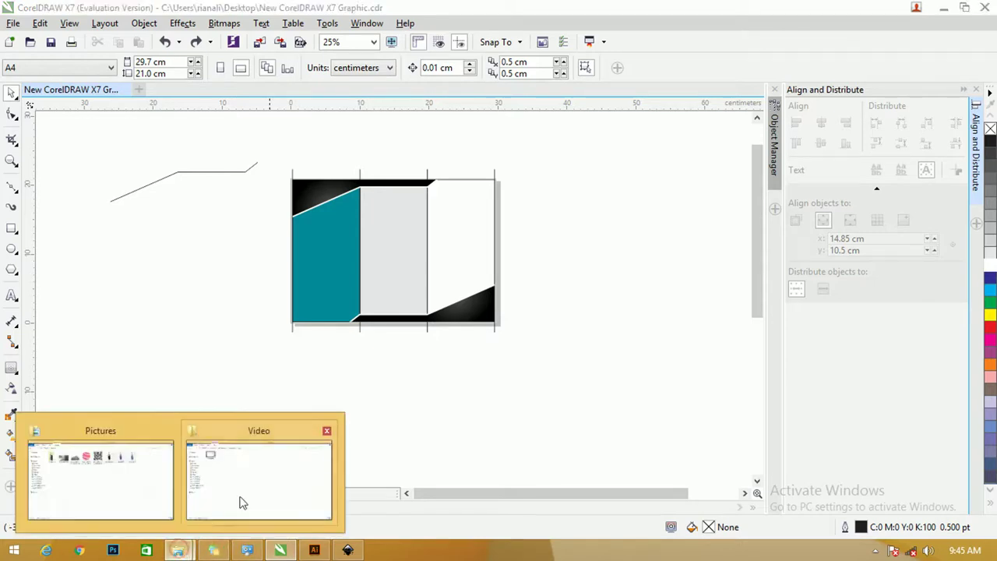
left_click(175, 477)
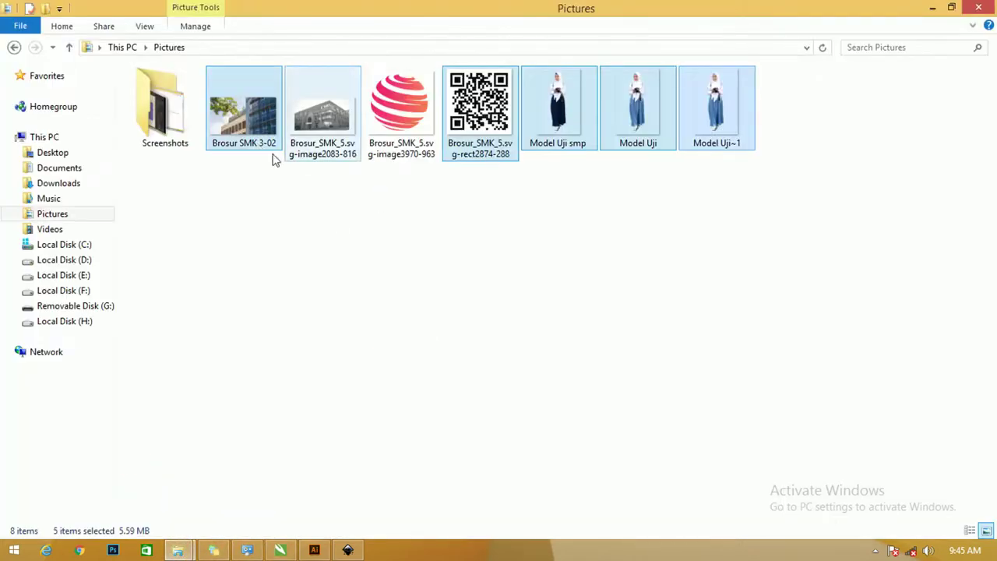
left_click(561, 180)
left_click(467, 115)
left_click(382, 117, "ctrl")
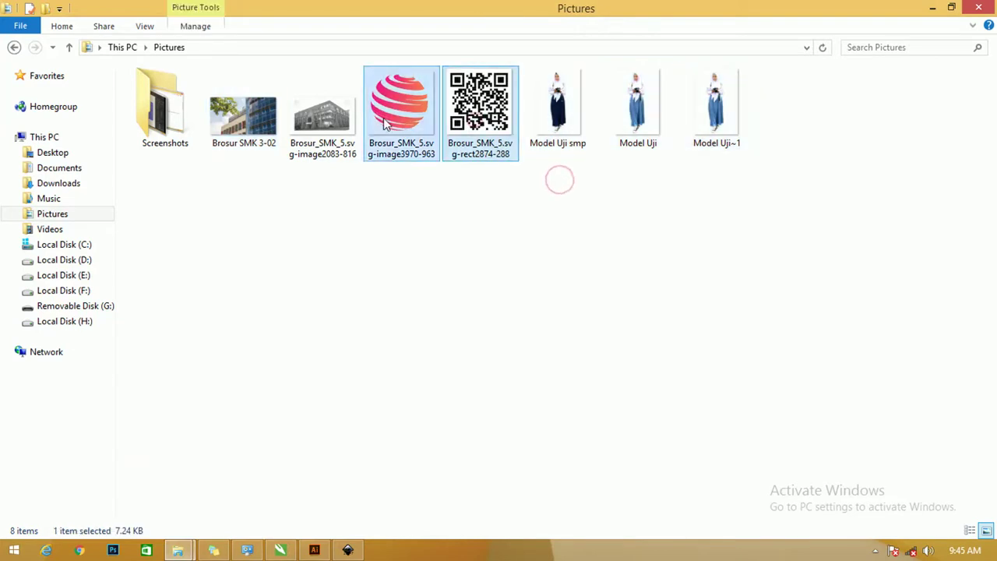
left_click(254, 125, "ctrl")
left_click(254, 124, "ctrl")
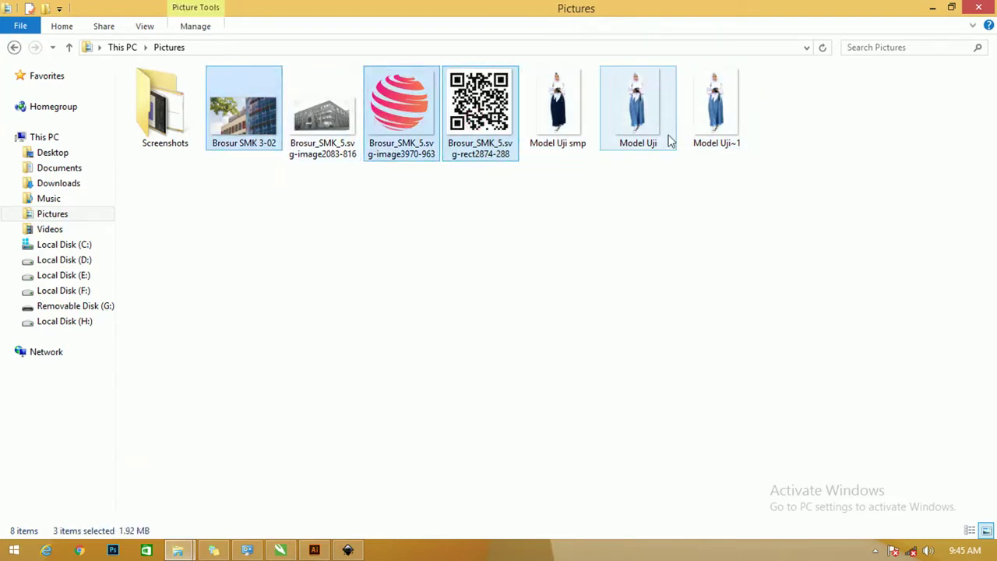
- Add Model Uji~1 to the selection, close its preview and import the four selected pictures into the CorelDRAW document
double_click(714, 106, "ctrl")
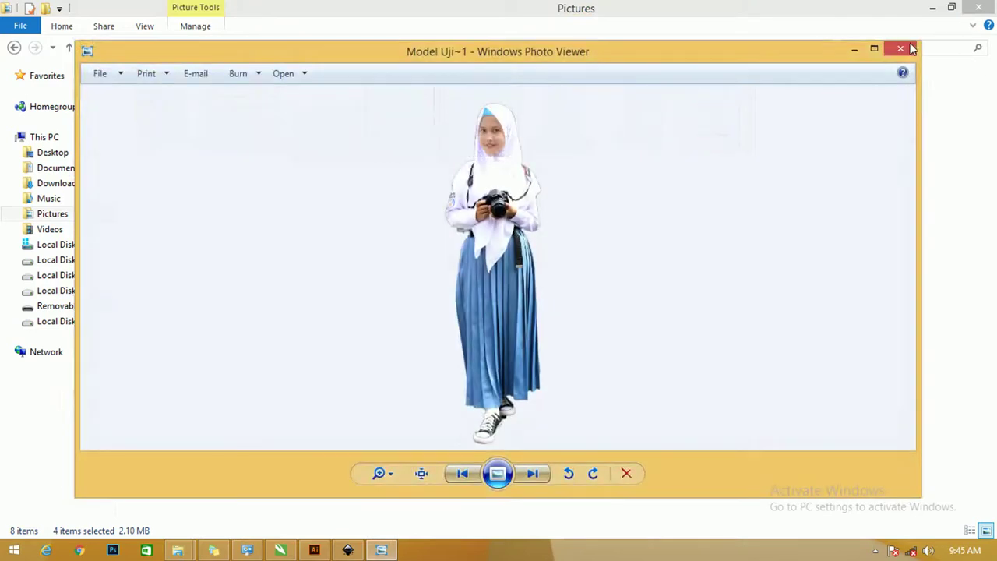
left_click(907, 48)
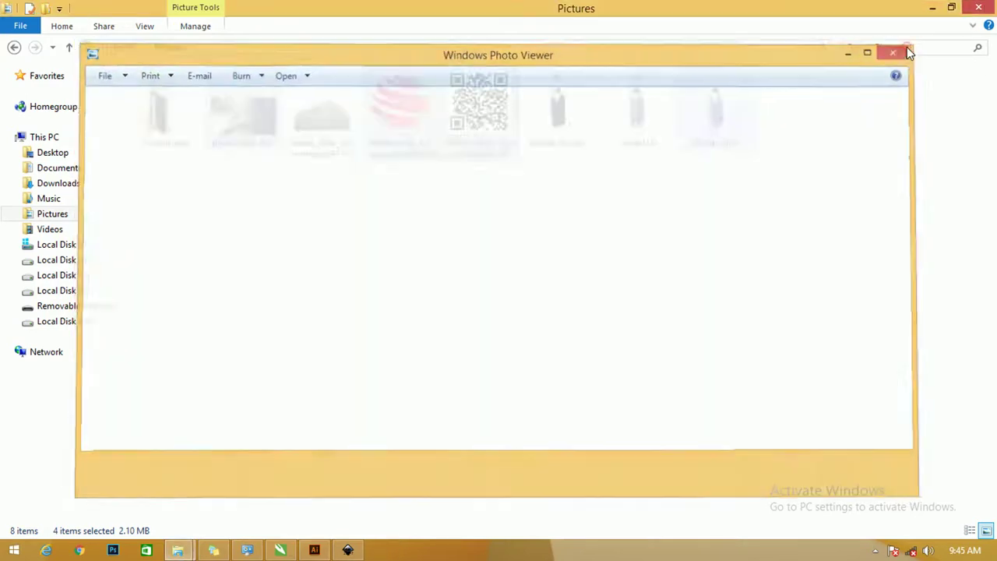
left_click_drag(728, 117, 567, 182)
- Spread out the imported pictures, with the QR code and globe logo beside the page and the building photo over the teal column
scroll(382, 342, "down", 2)
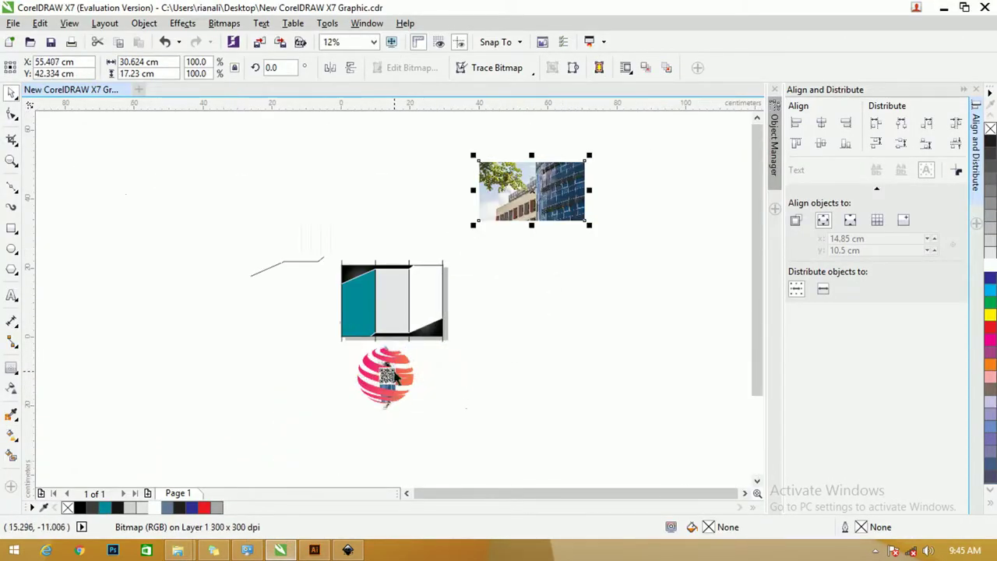
left_click_drag(387, 377, 507, 372)
left_click_drag(412, 374, 708, 236)
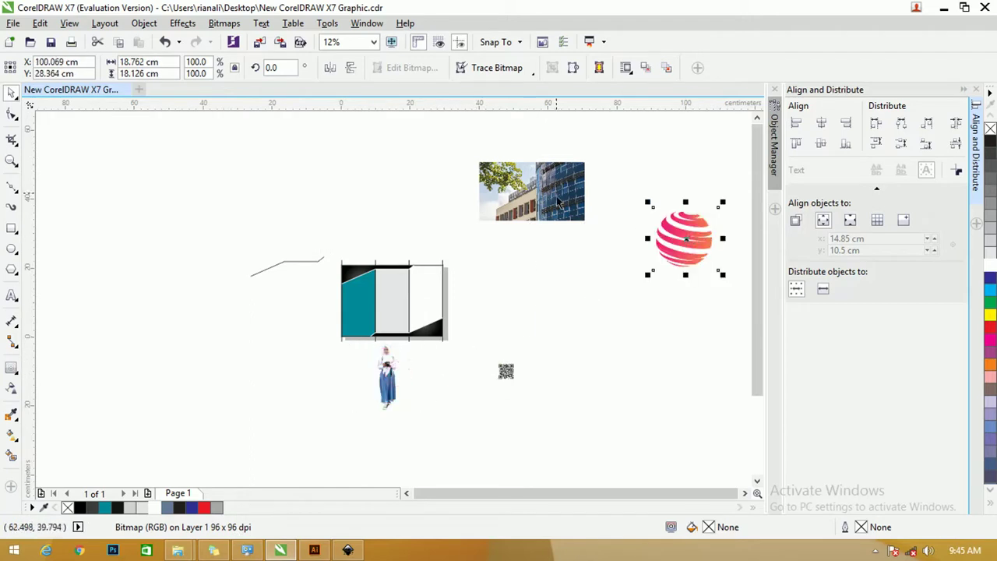
left_click_drag(571, 170, 365, 272)
scroll(361, 292, "up", 2)
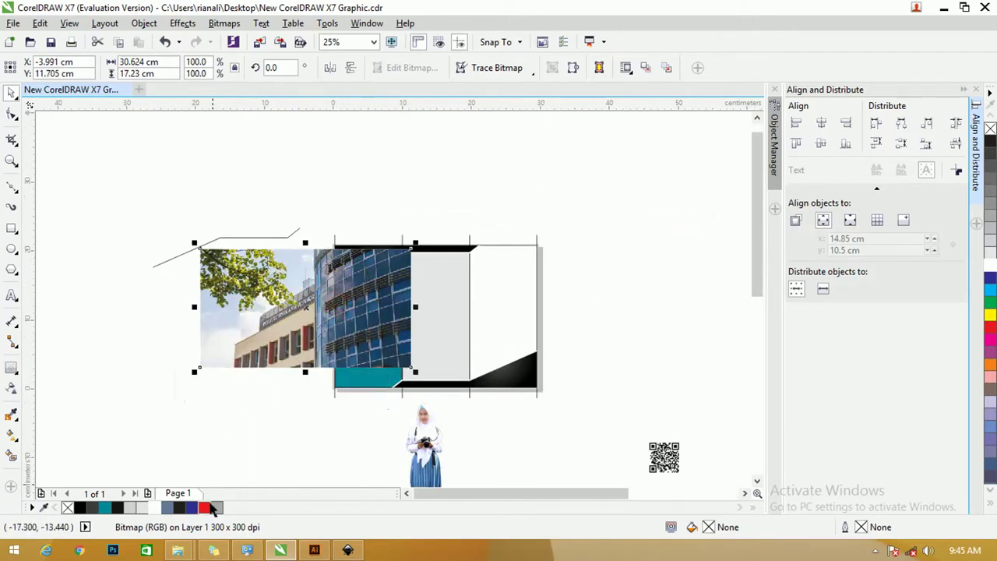
- Import Brosur_SMK_5.svg-image2083-816 from the Pictures folder and delete the coloured building photo
mouse_move(177, 550)
left_click(196, 481)
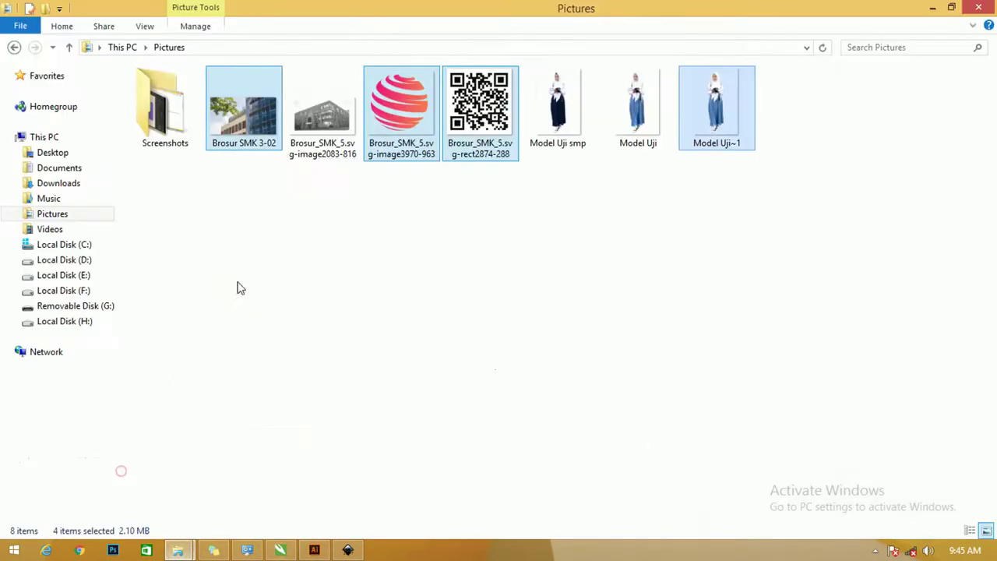
left_click_drag(323, 152, 404, 178)
left_click_drag(266, 283, 206, 275)
key("Delete")
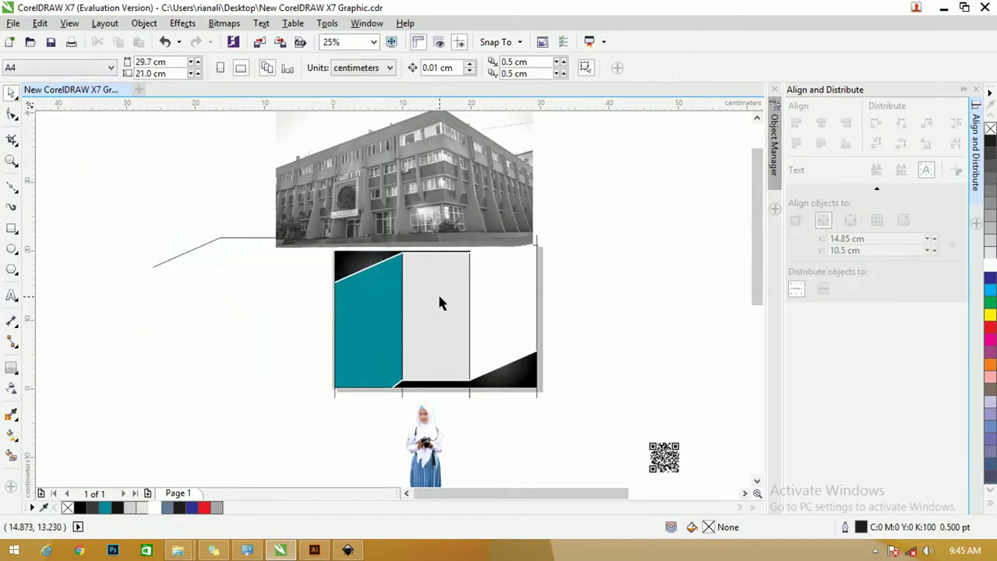
- Shift the white third column partly over the grey column and duplicate the page-sized white rectangle
left_click(477, 284)
left_click_drag(481, 285, 468, 286)
left_click(527, 284)
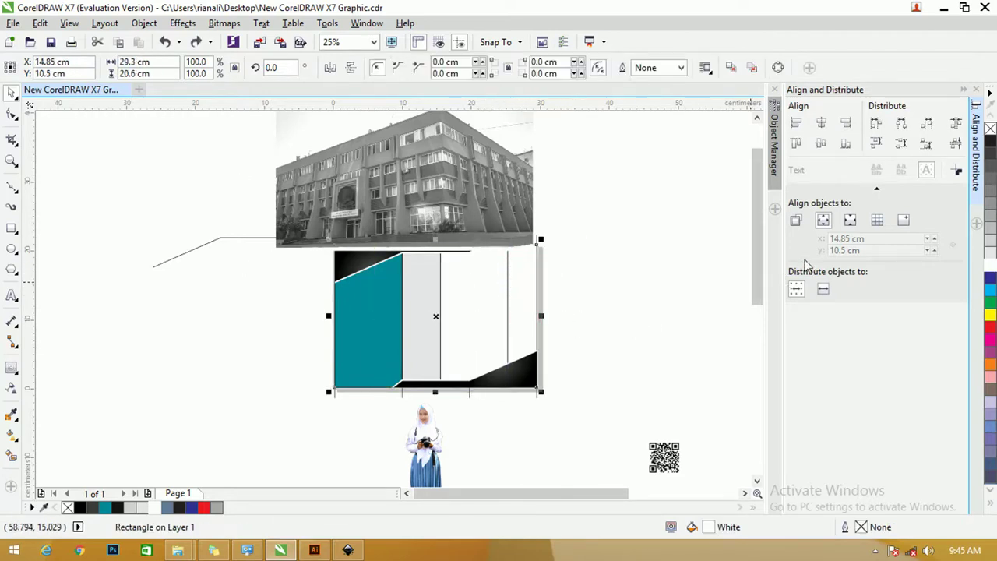
key("ctrl+d")
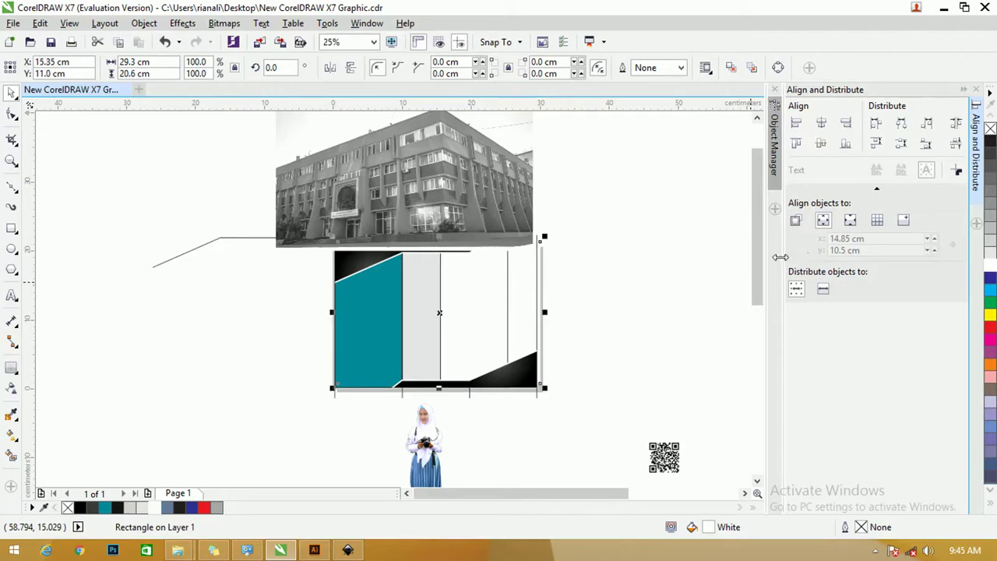
- Fill the duplicated page-sized rectangle with cyan and move it up over the building photo
left_click(989, 291)
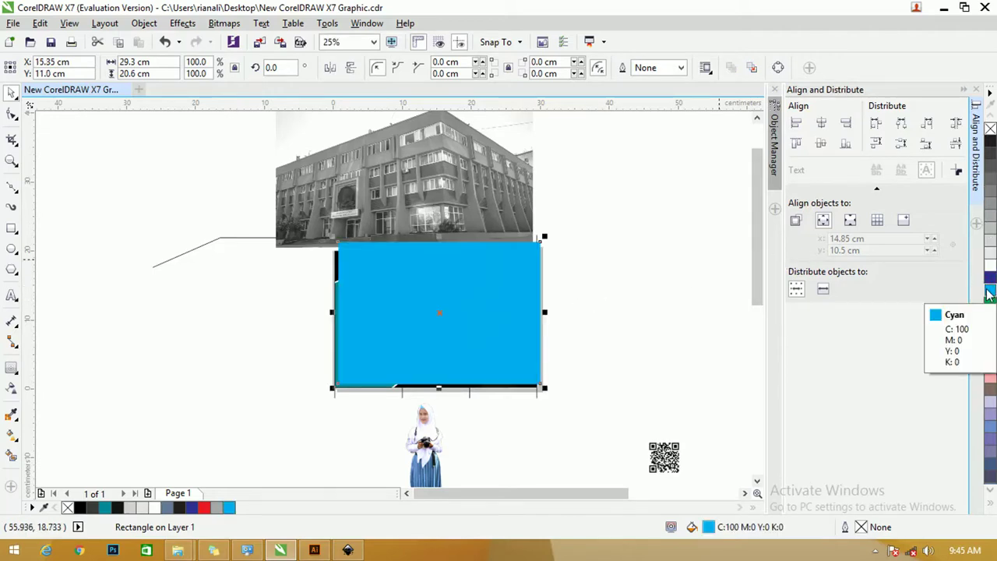
left_click_drag(423, 283, 404, 178)
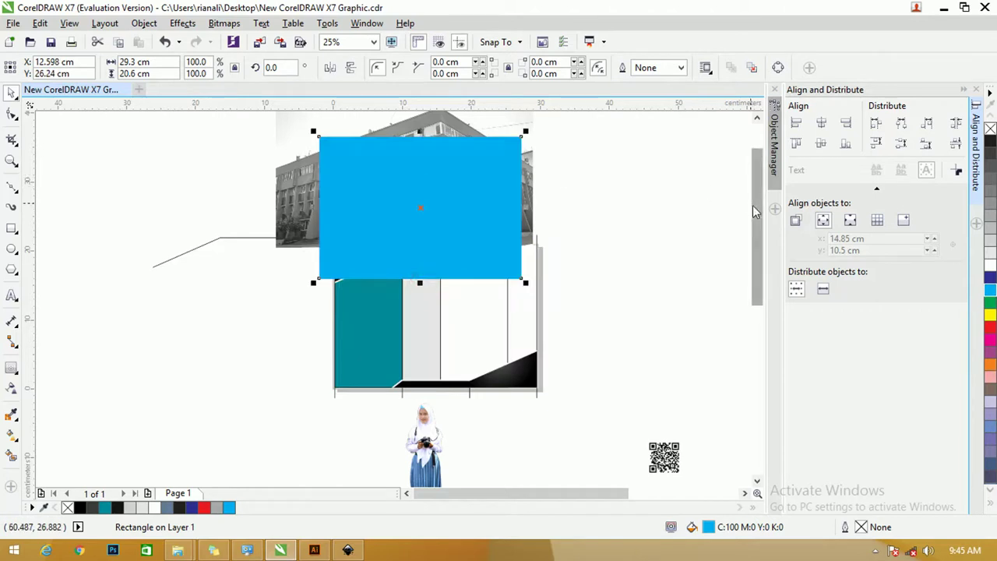
left_click_drag(754, 211, 754, 184)
left_click_drag(474, 247, 470, 220)
- Enlarge the building photo proportionally to about 52 × 29.2 cm so it extends beyond the cyan rectangle's sides
left_click(298, 248)
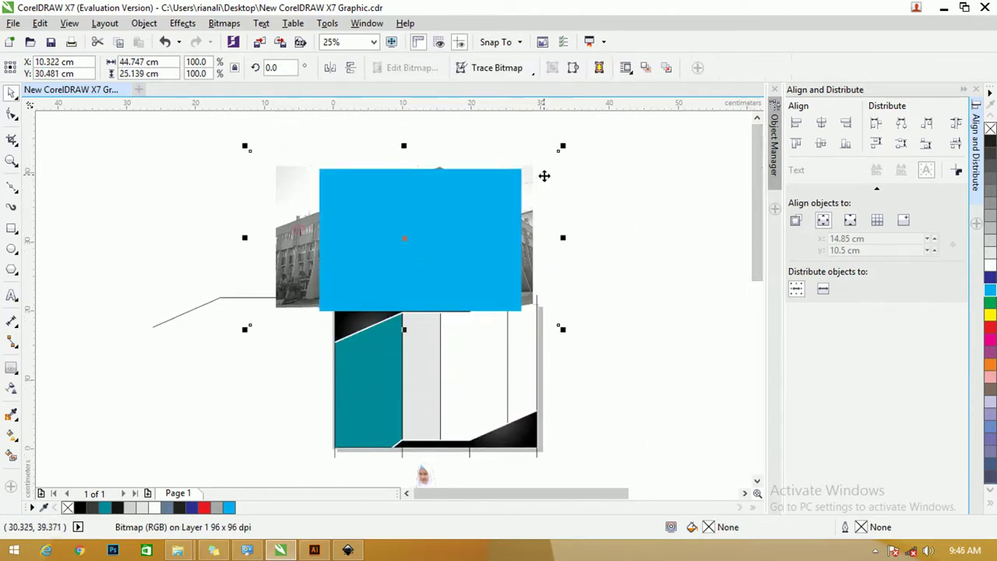
left_click_drag(562, 147, 588, 131)
left_click(616, 147)
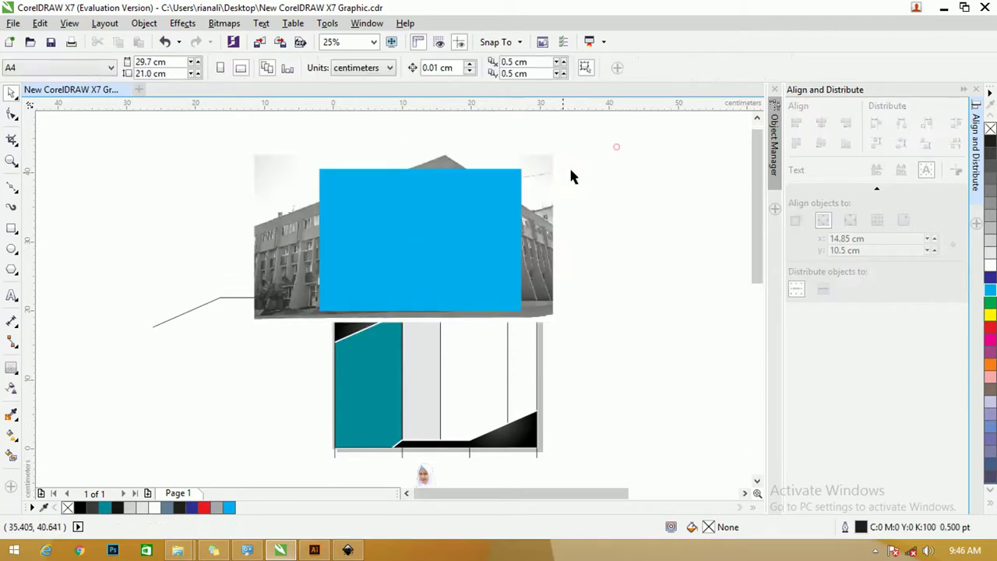
- Give the cyan rectangle a black hairline outline and remove its fill
left_click(445, 195)
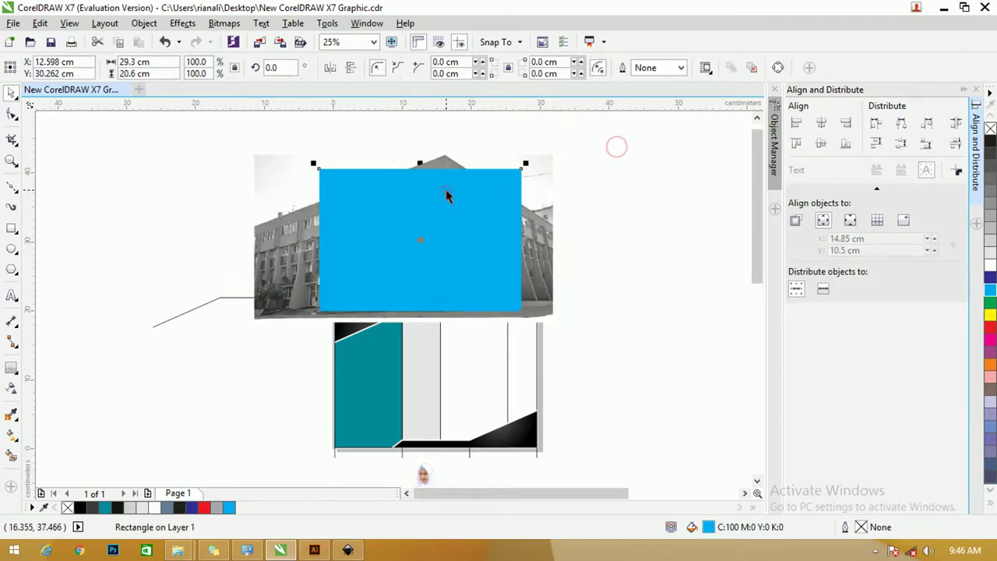
right_click(80, 507)
left_click(67, 507)
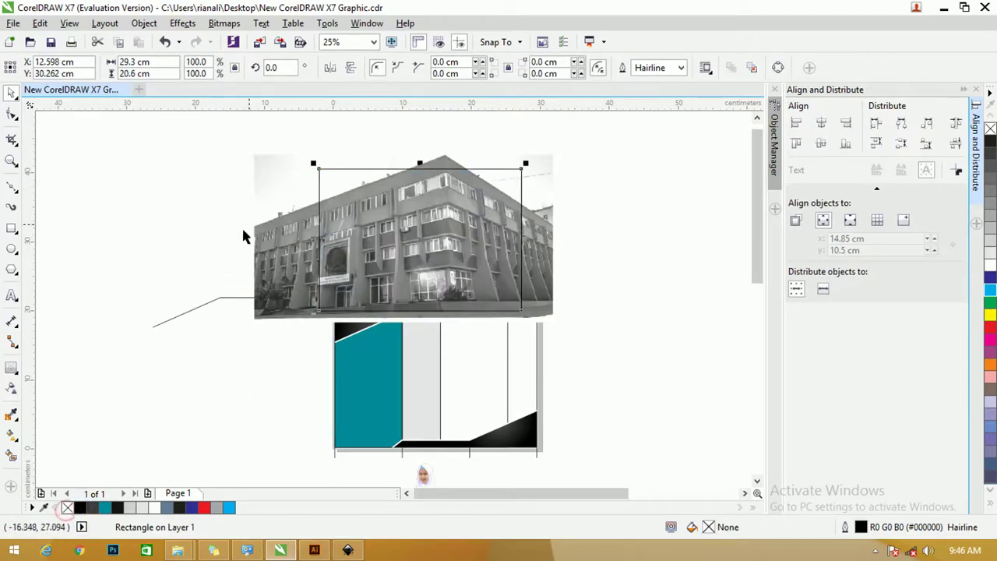
- PowerClip the building photo inside the outlined rectangle
left_click(595, 156)
left_click(563, 161)
left_click(536, 170)
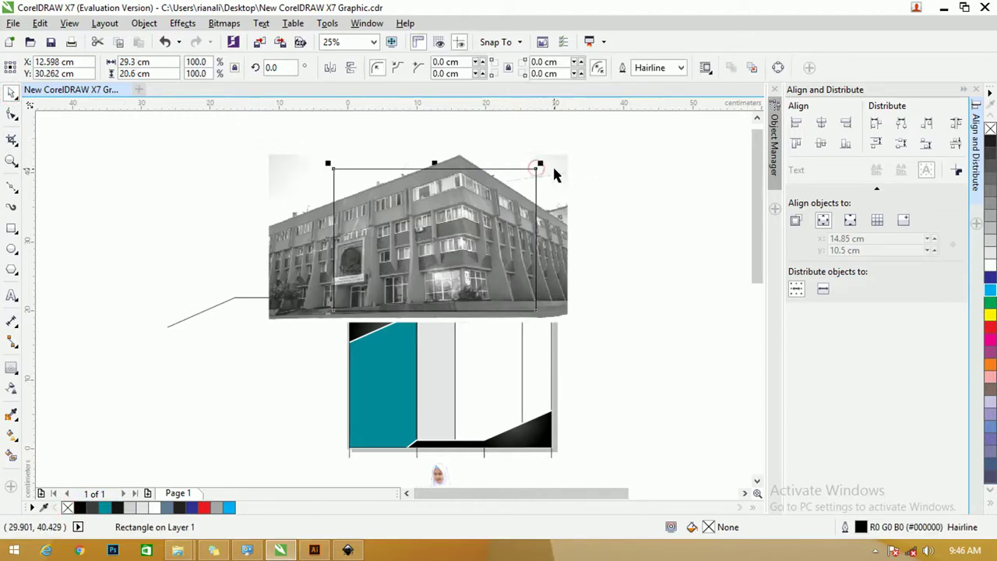
left_click(552, 168, "shift")
right_click(553, 169)
left_click(629, 264)
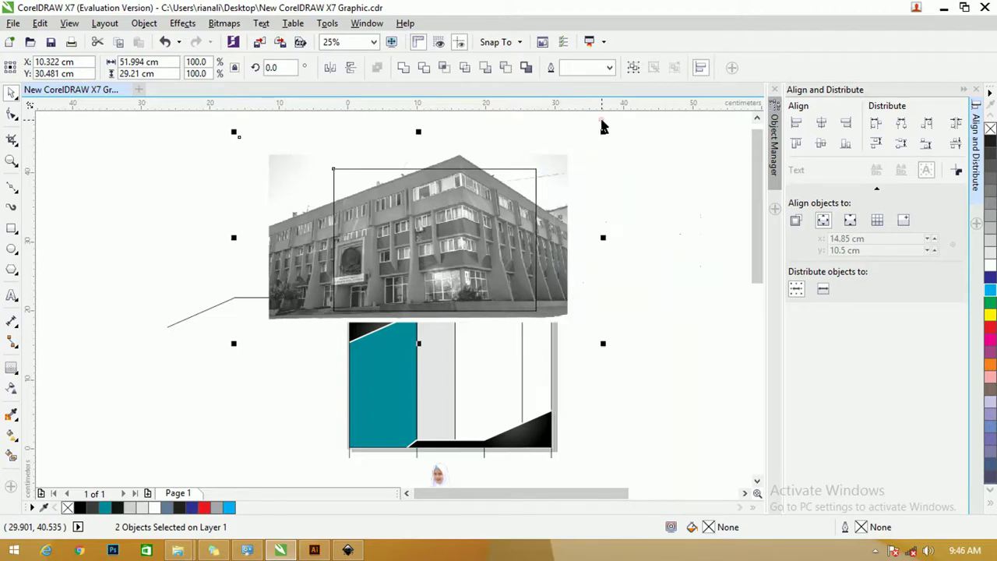
left_click(633, 156)
left_click(557, 161)
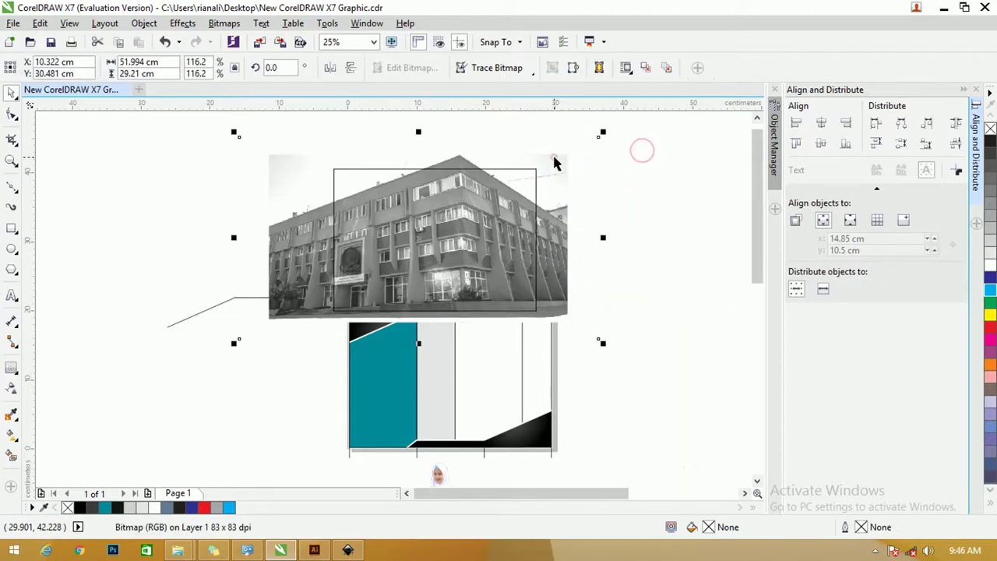
right_click(555, 154)
left_click(578, 152)
left_click(486, 187)
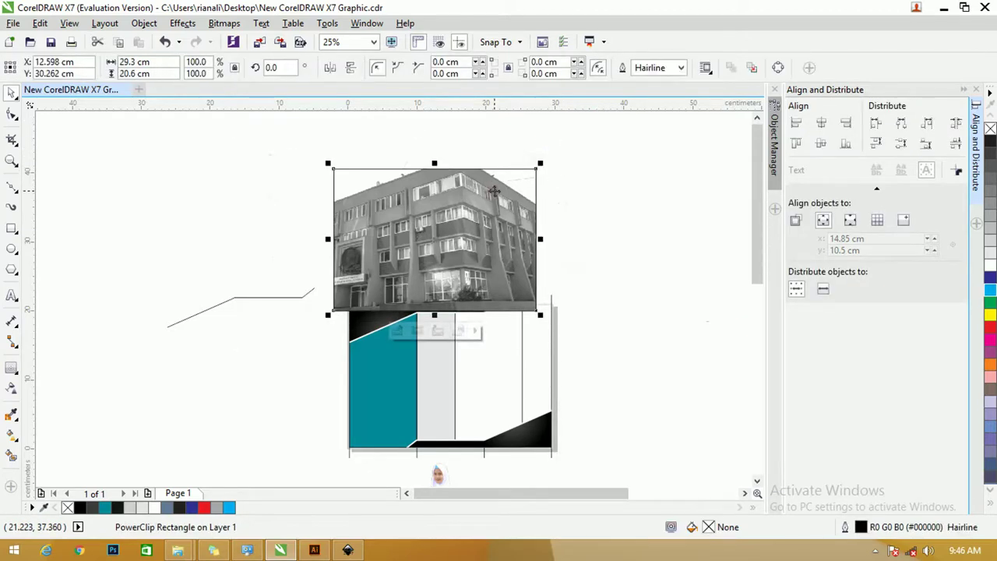
- Remove the outline of the clipped building photo and centre it on the page
right_click(990, 129)
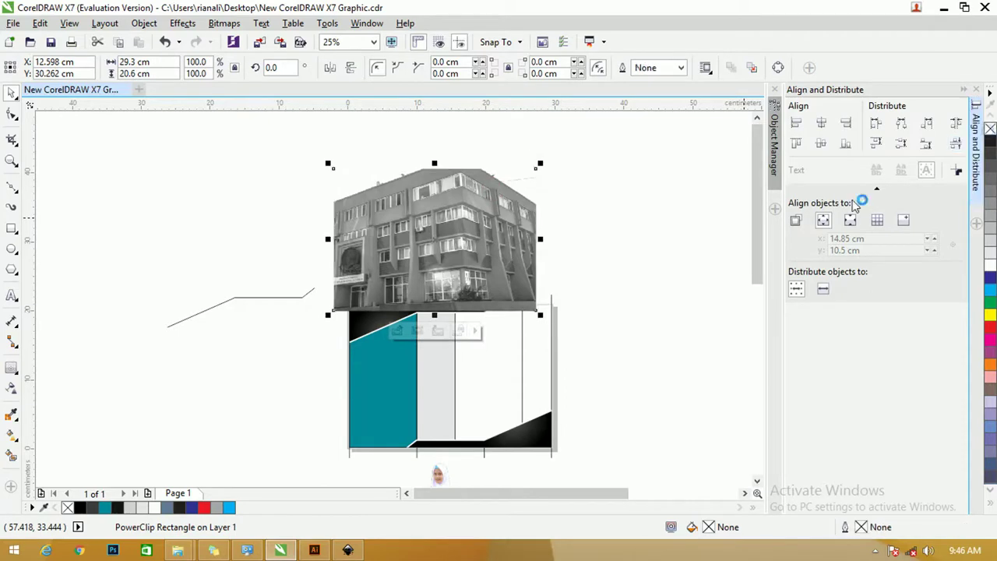
key("p")
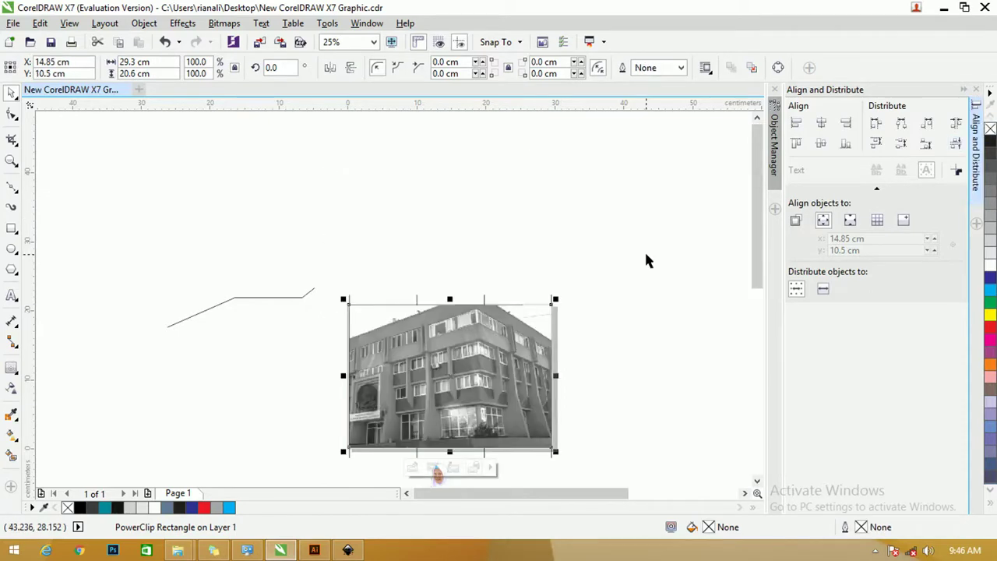
scroll(565, 324, "up", 3)
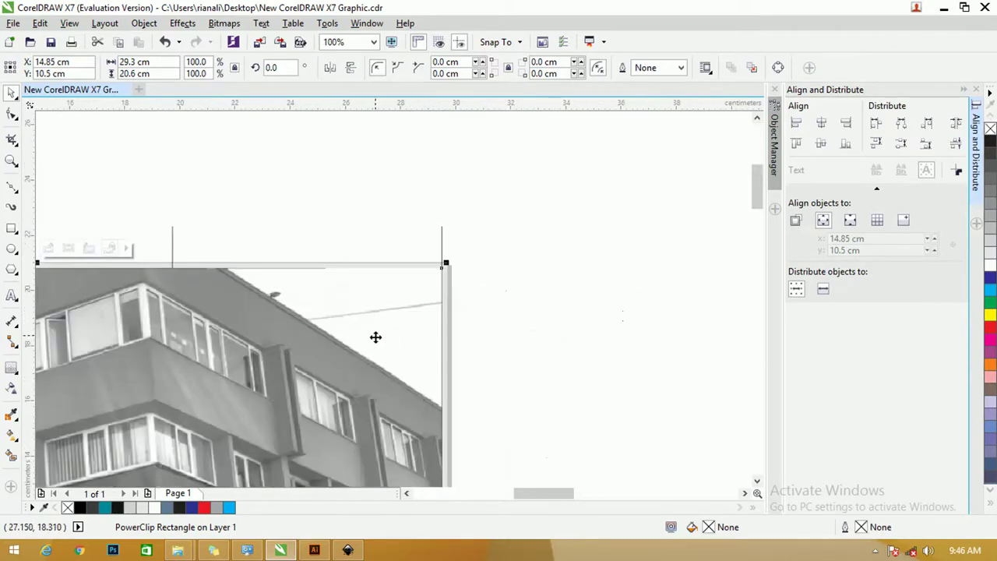
scroll(423, 294, "down", 1)
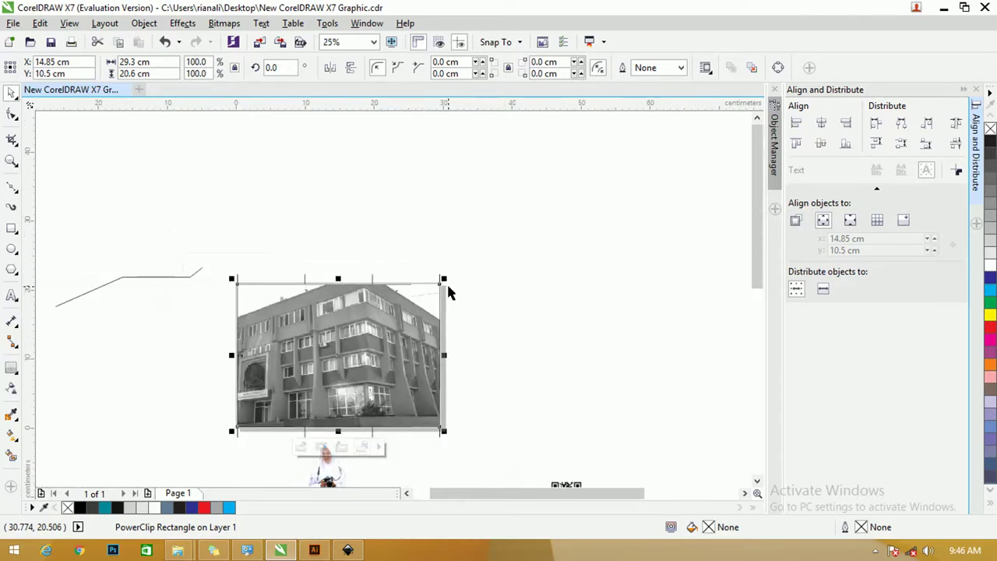
- Move the clipped building photo backward in the stacking order, behind the columns and the black header and footer shapes
key("ctrl+Page_Down")
key("ctrl+Page_Down")
key("ctrl+Page_Down")
key("ctrl+Page_Down")
key("ctrl+Page_Down")
key("ctrl+Page_Down")
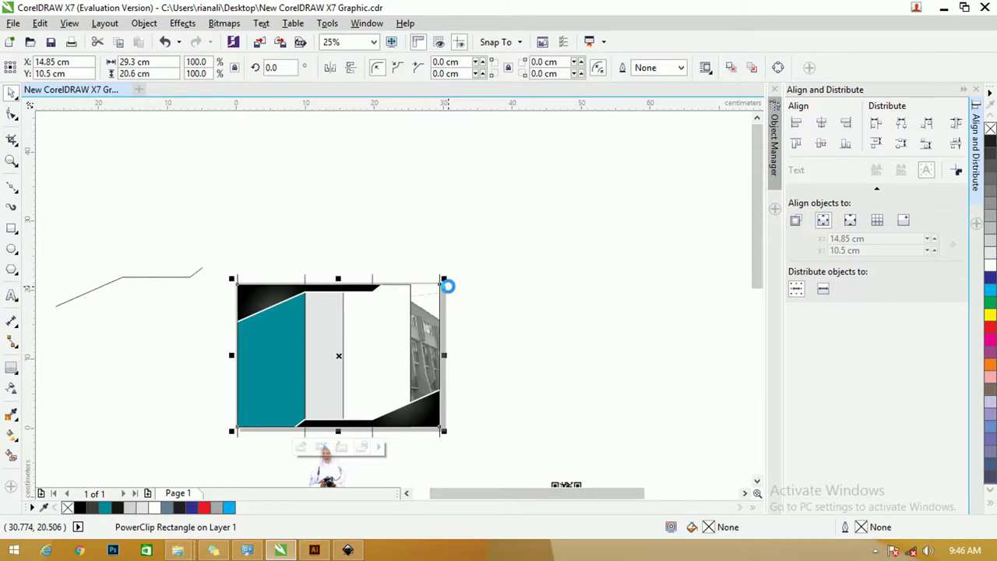
left_click(483, 252)
- Align the white third column with the right edge of the clipped building photo
scroll(394, 321, "up", 1)
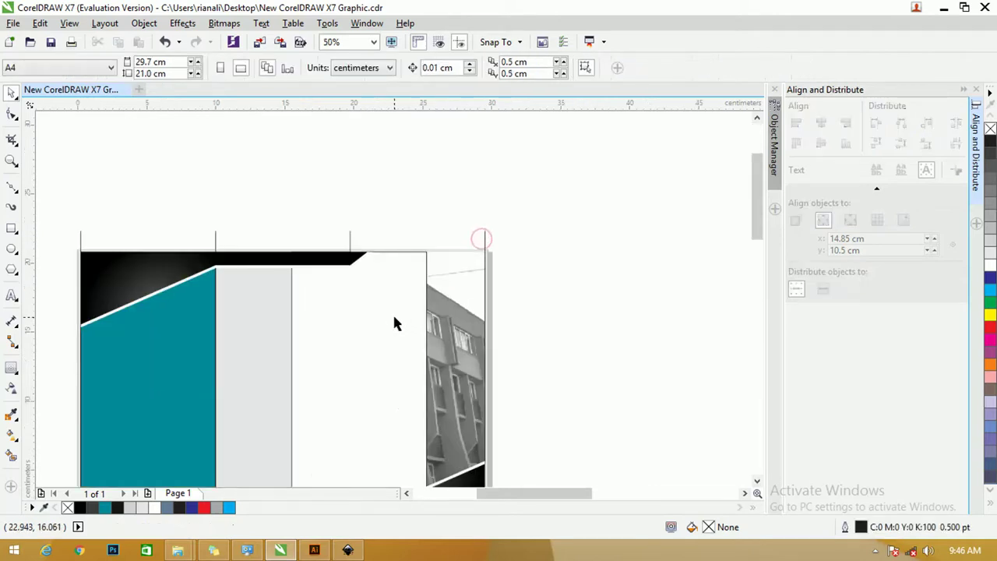
left_click(397, 272)
scroll(396, 273, "down", 1)
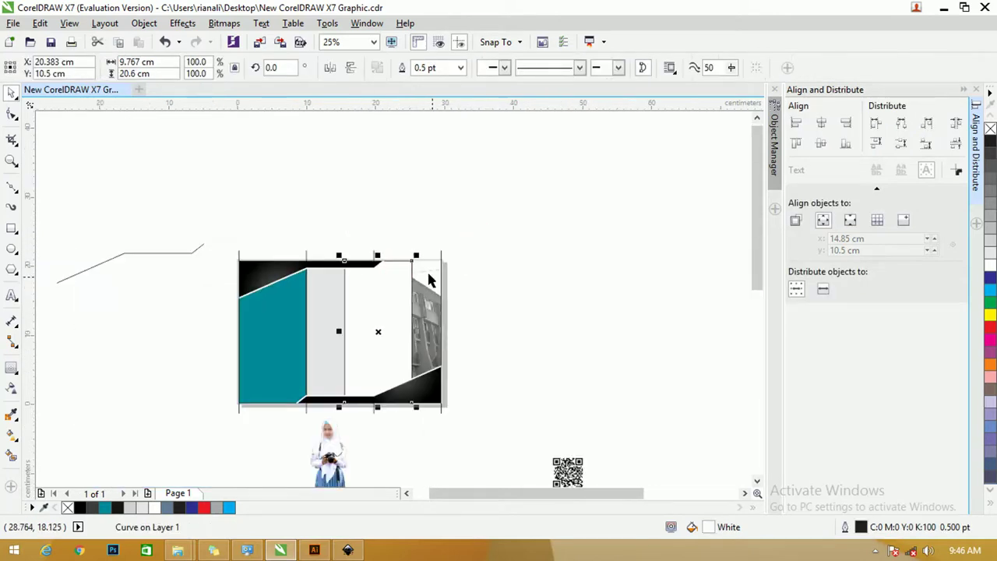
left_click(428, 273, "shift")
key("r")
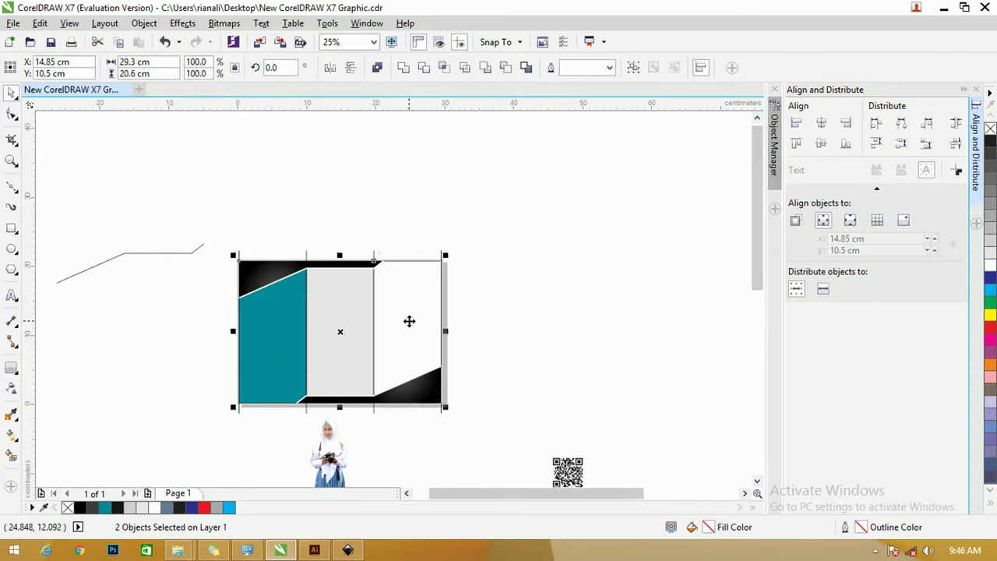
left_click(489, 261)
- Remove the fill and outline of the white third column
left_click(398, 282)
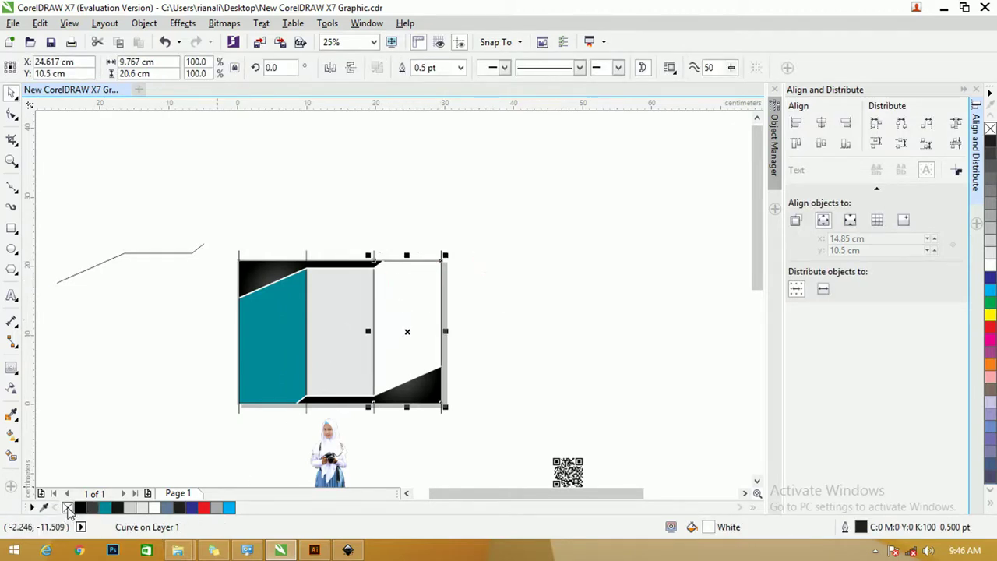
left_click(68, 508)
right_click(68, 508)
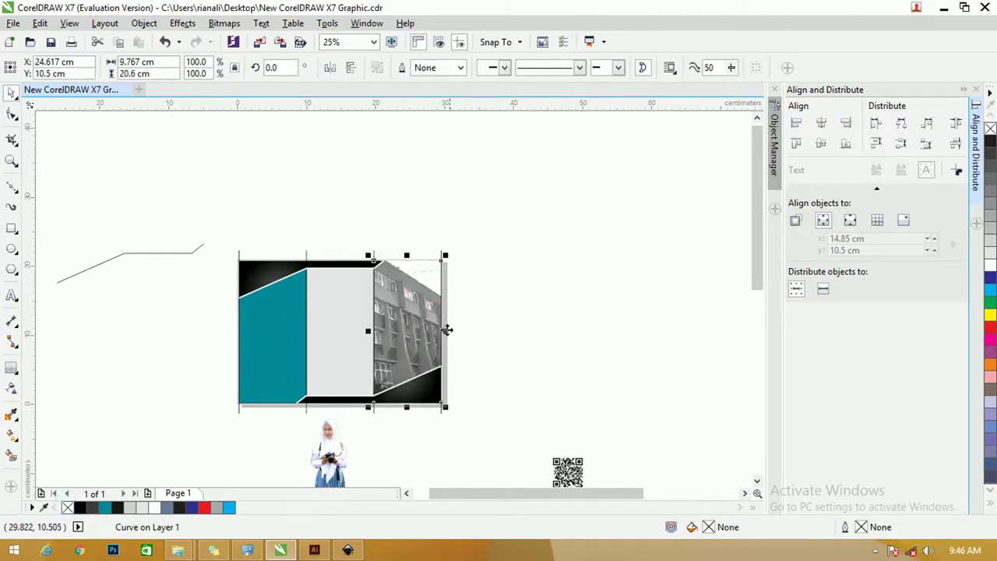
- Place the student photo over the third column and scale it to about 16.2 × 24.2 cm
key("z")
left_click_drag(216, 238, 472, 434)
left_click(11, 93)
scroll(427, 153, "down", 2)
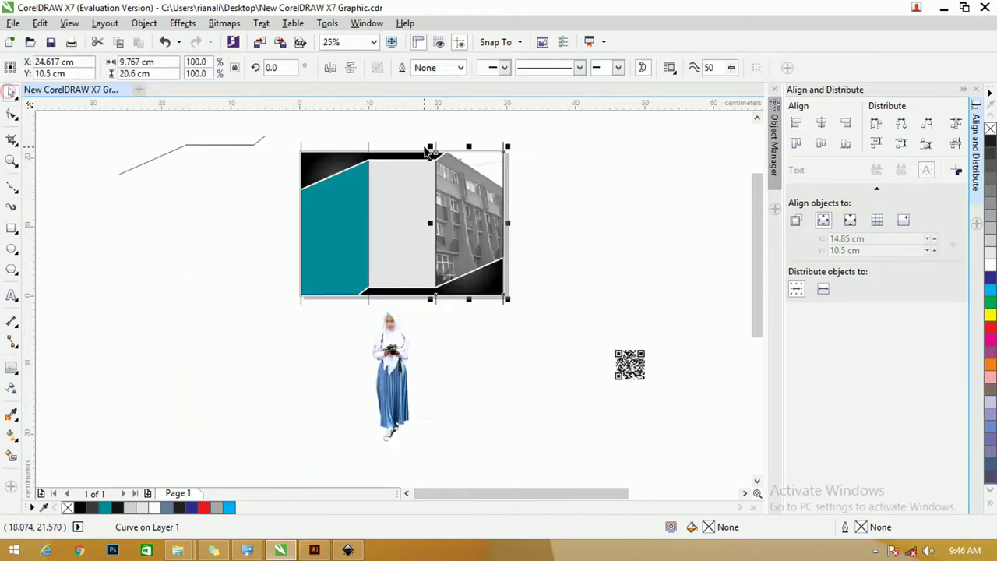
left_click_drag(392, 366, 468, 248)
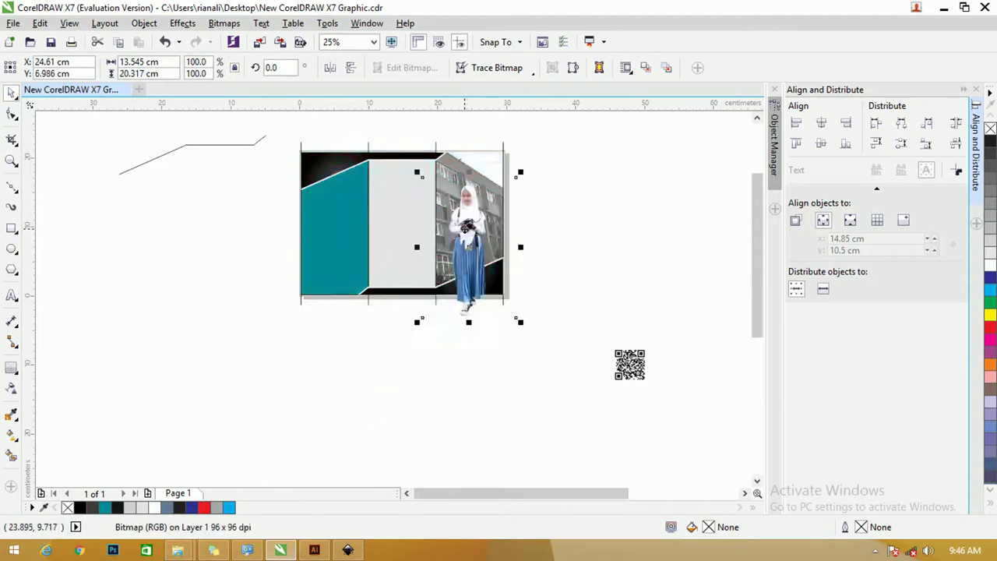
left_click_drag(520, 172, 499, 209)
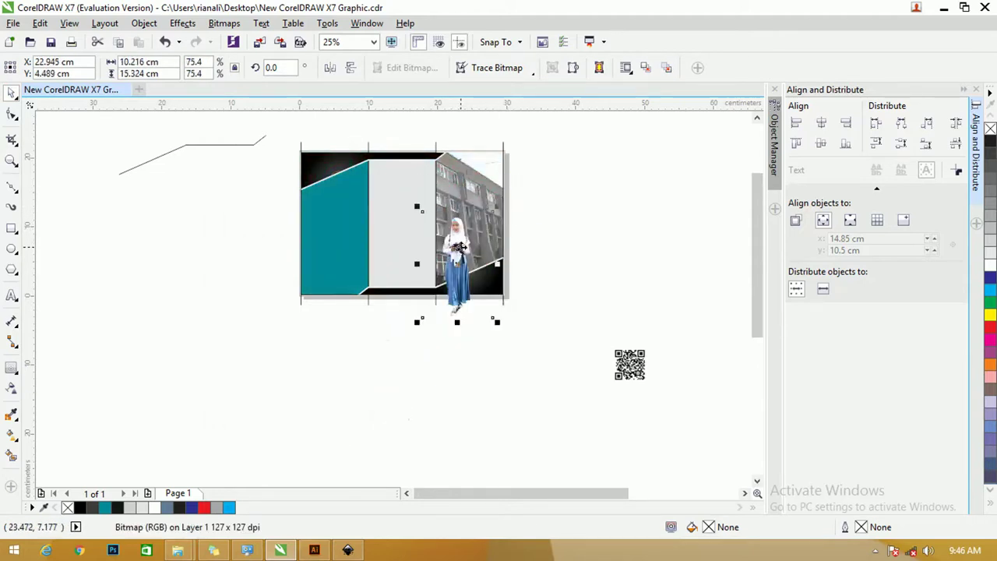
left_click_drag(462, 245, 479, 225)
left_click_drag(422, 211, 423, 211)
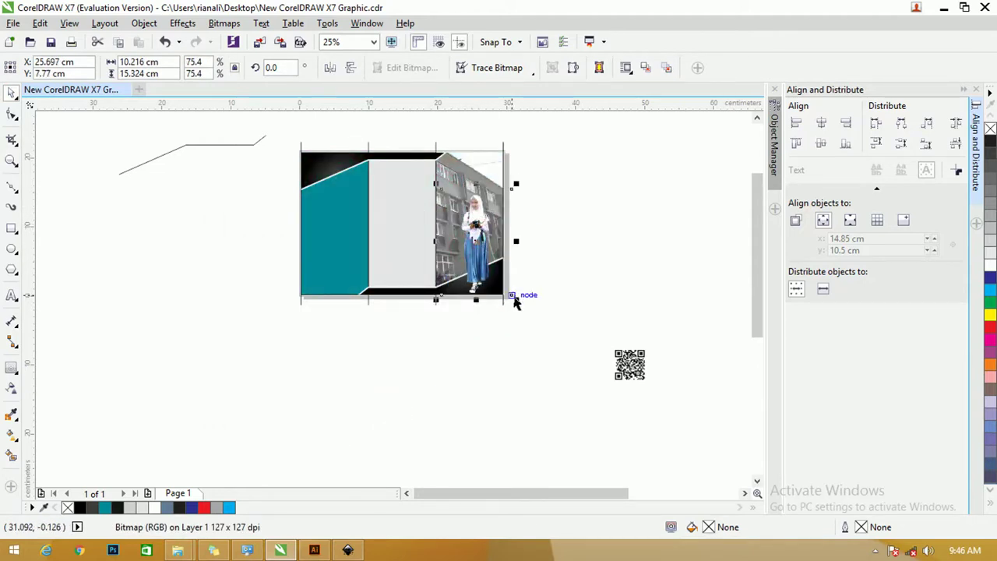
left_click_drag(515, 298, 549, 345)
mouse_move(498, 272)
left_mouse_down()
mouse_move(472, 255)
mouse_move(483, 271)
left_mouse_up()
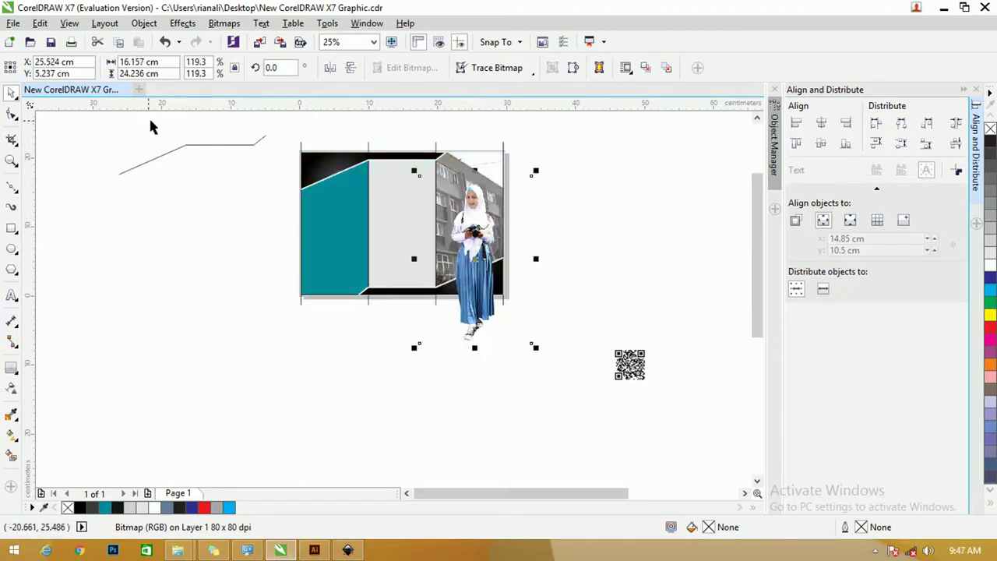
- Crop the empty side margins of the student photo to a width of about 8.1 cm by reshaping its nodes
left_click(12, 114)
left_click_drag(505, 162, 504, 343)
left_click_drag(367, 163, 433, 360)
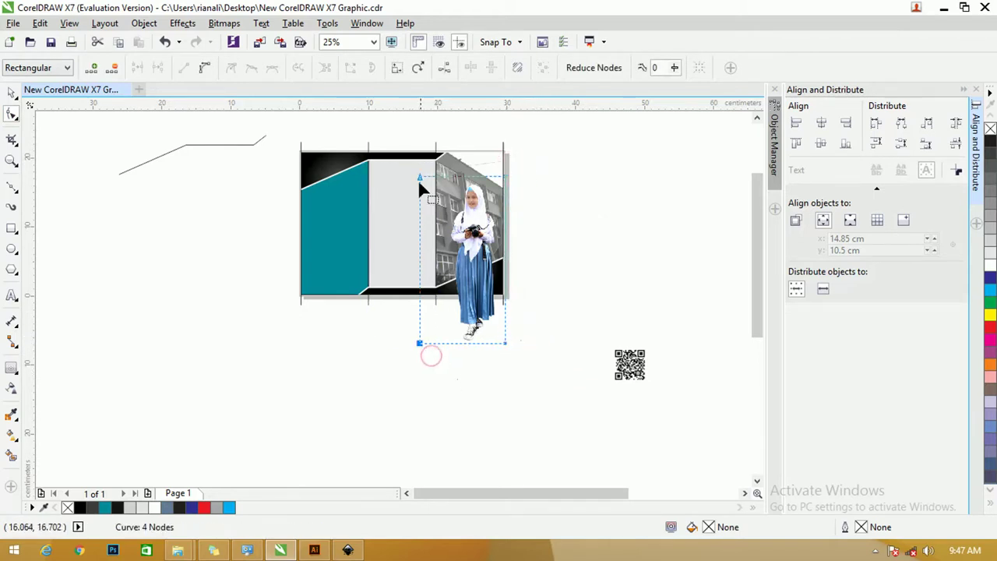
left_click_drag(420, 178, 449, 174)
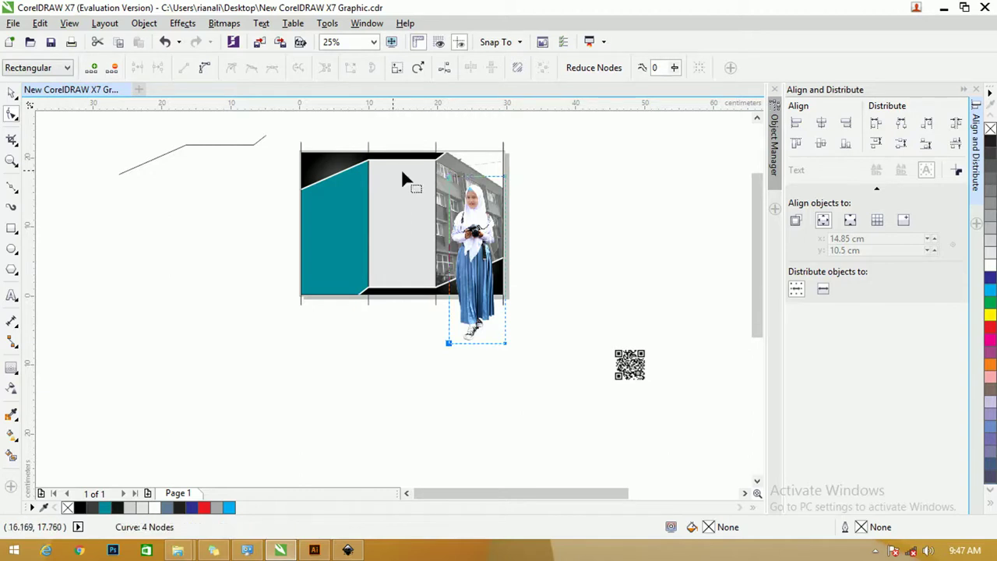
left_click(11, 92)
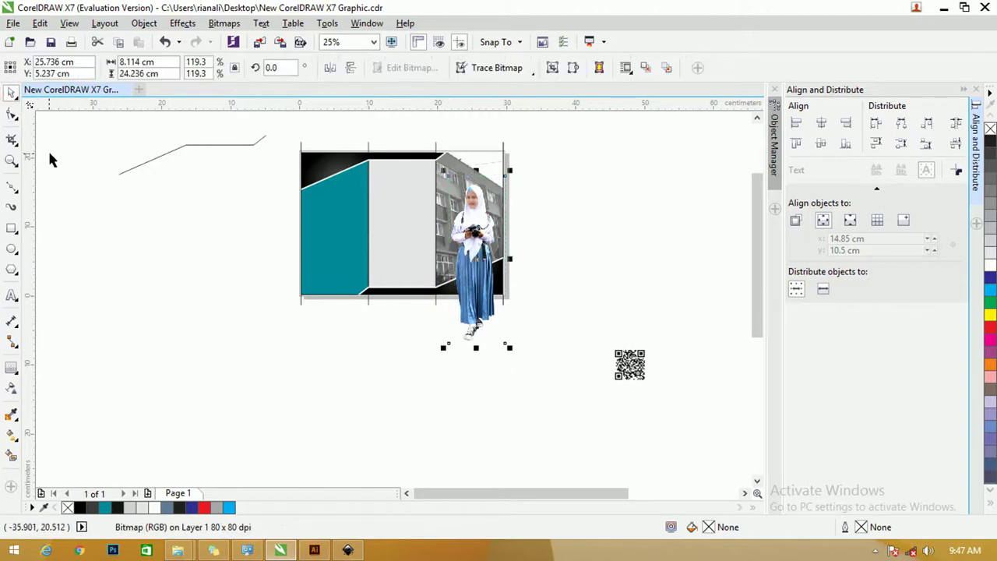
- Crop the student photo's lower part to a height of about 16.2 cm, ending near the page's bottom edge
left_click(11, 114)
left_click_drag(551, 360, 383, 316)
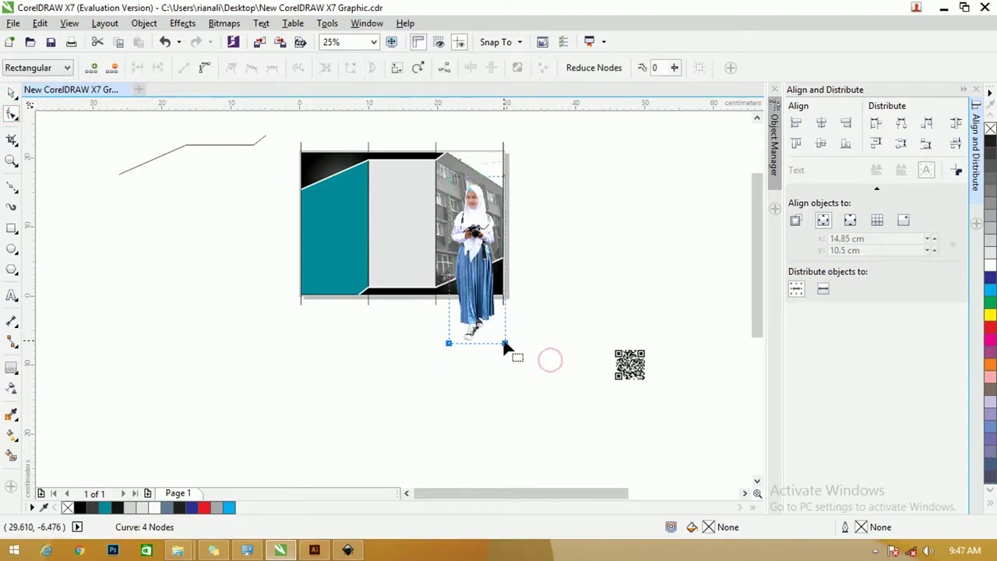
left_click_drag(507, 343, 508, 292)
left_click(10, 93)
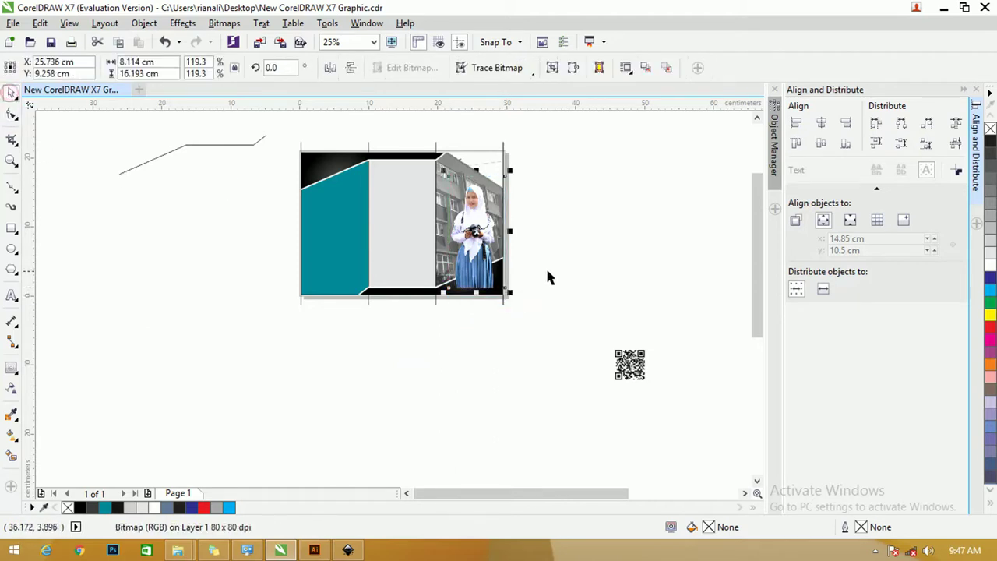
- Move the student photo behind the black footer shape
scroll(496, 277, "up", 1)
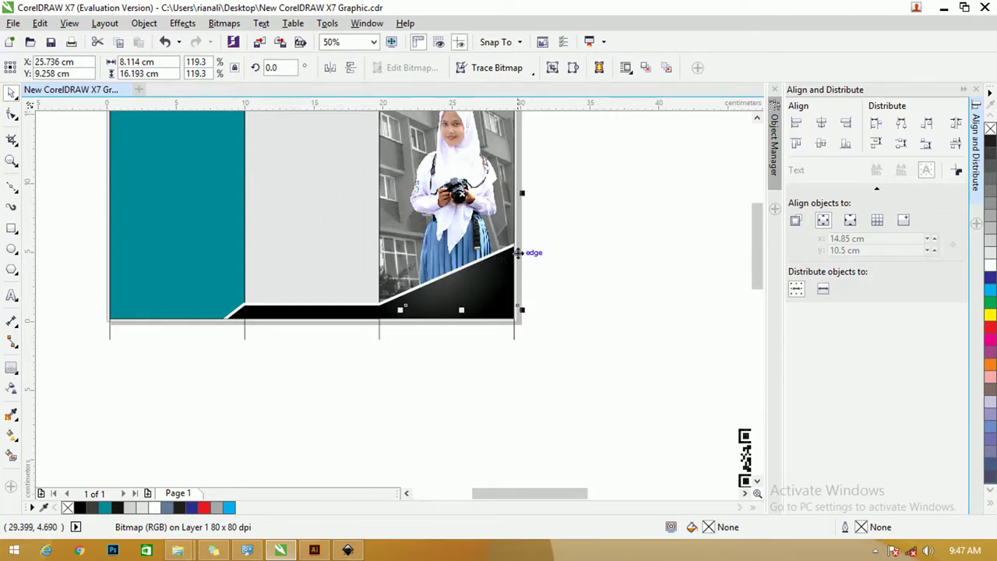
left_click(558, 220)
scroll(552, 225, "down", 1)
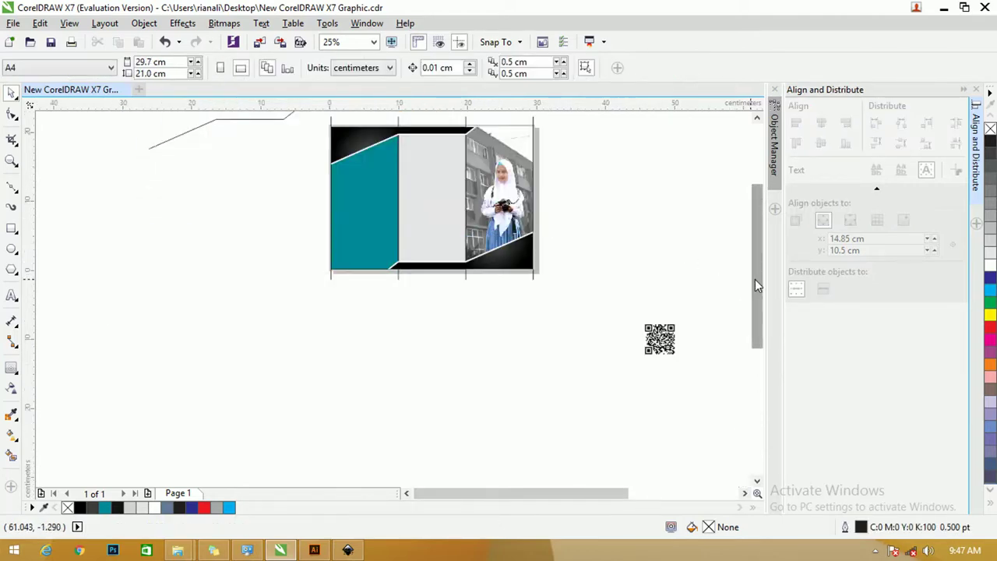
left_click_drag(754, 279, 756, 258)
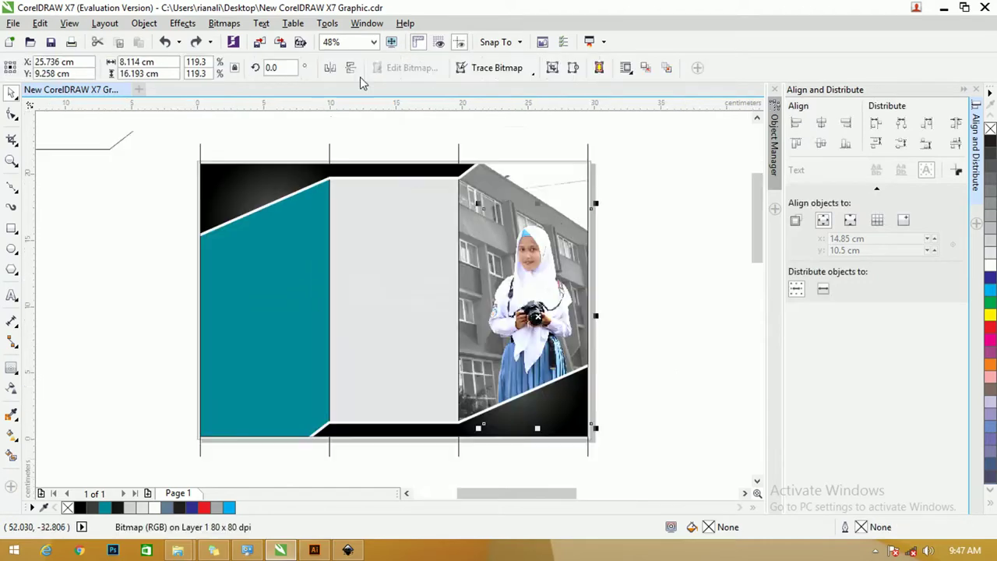
- Ungroup the footer at the bottom of the page and select its black gradient shape
left_click(669, 294)
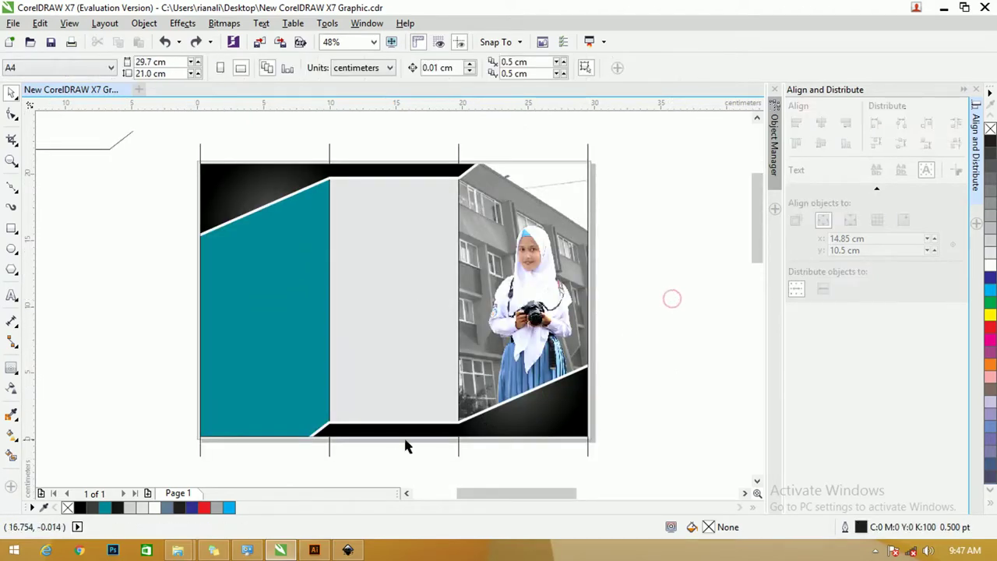
left_click(359, 433)
left_click(356, 424)
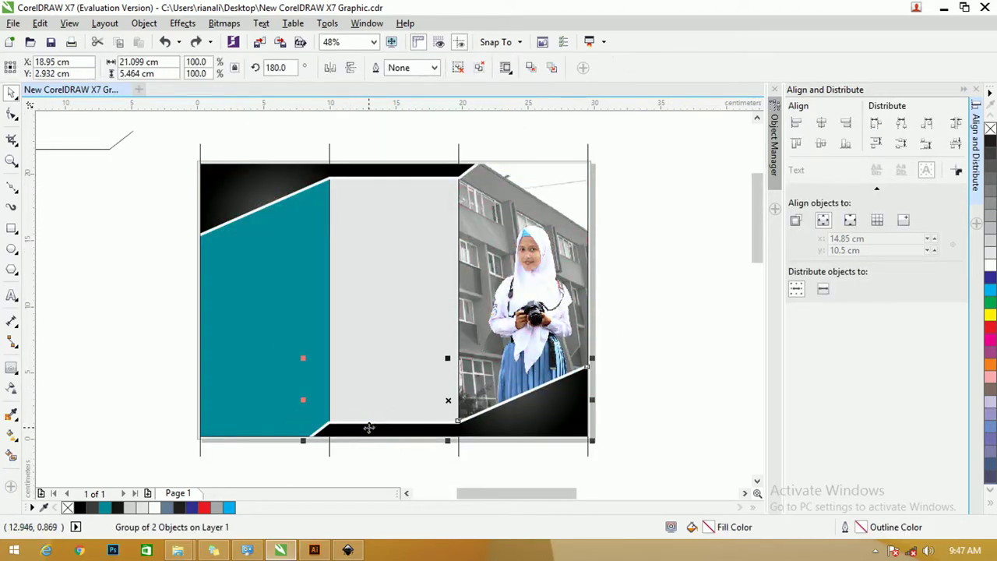
right_click(371, 428)
left_click(425, 128)
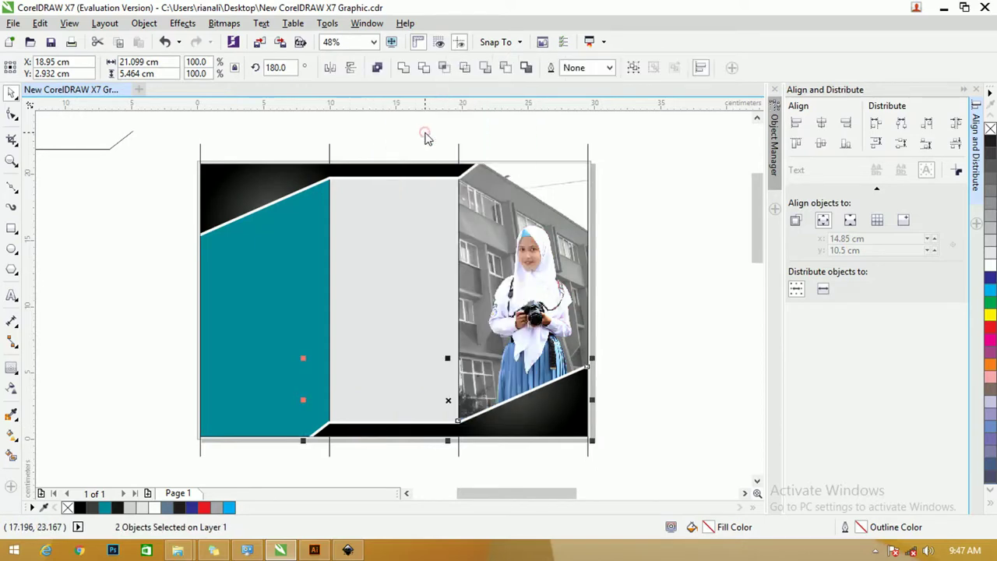
left_click(650, 356)
right_click(555, 394)
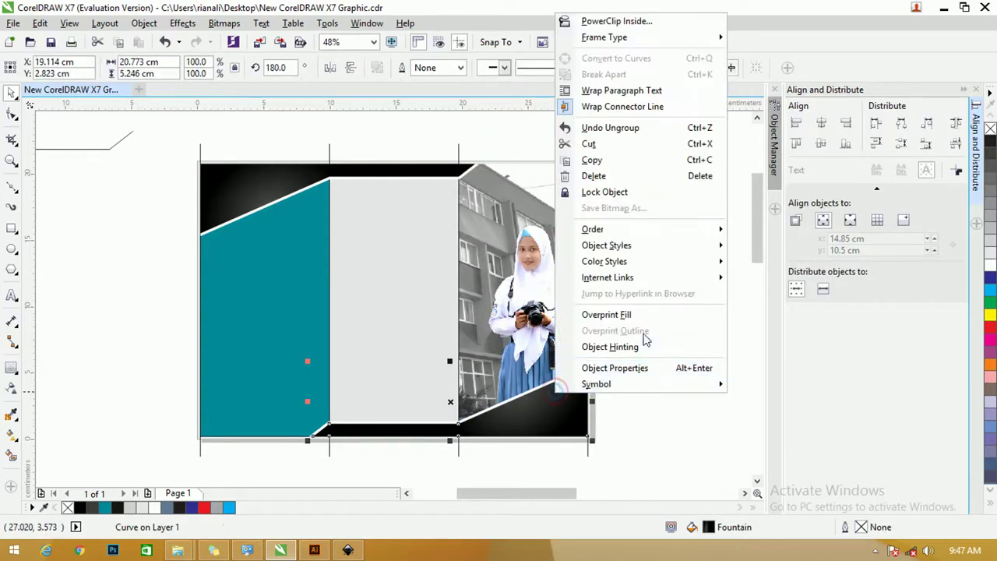
left_click(645, 404)
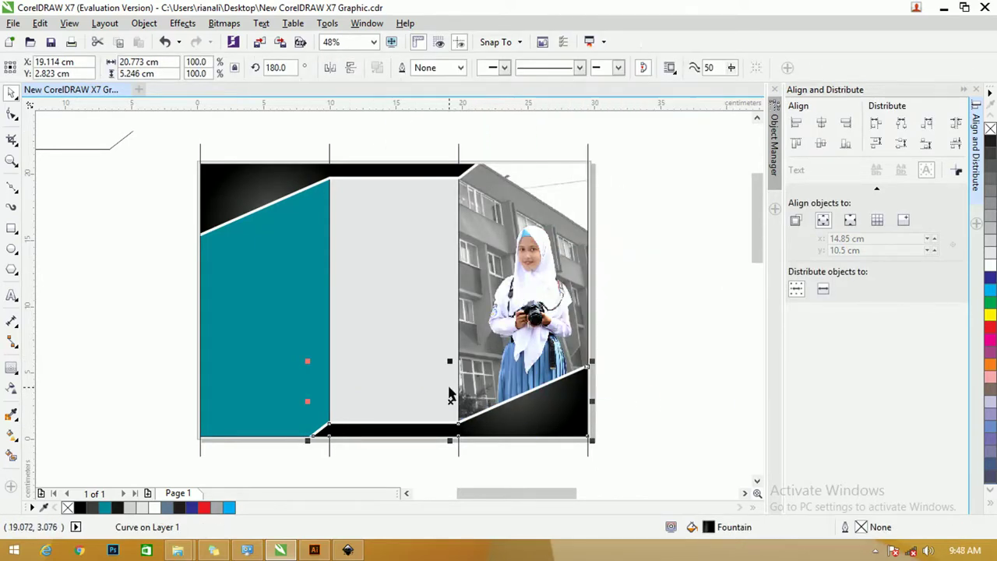
key("Right")
key("Up")
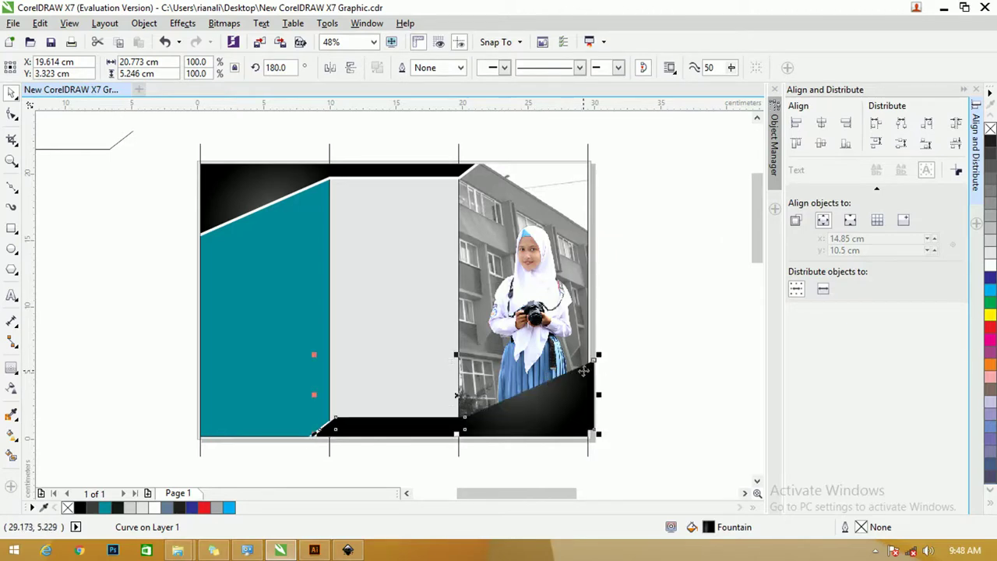
key("ctrl+z")
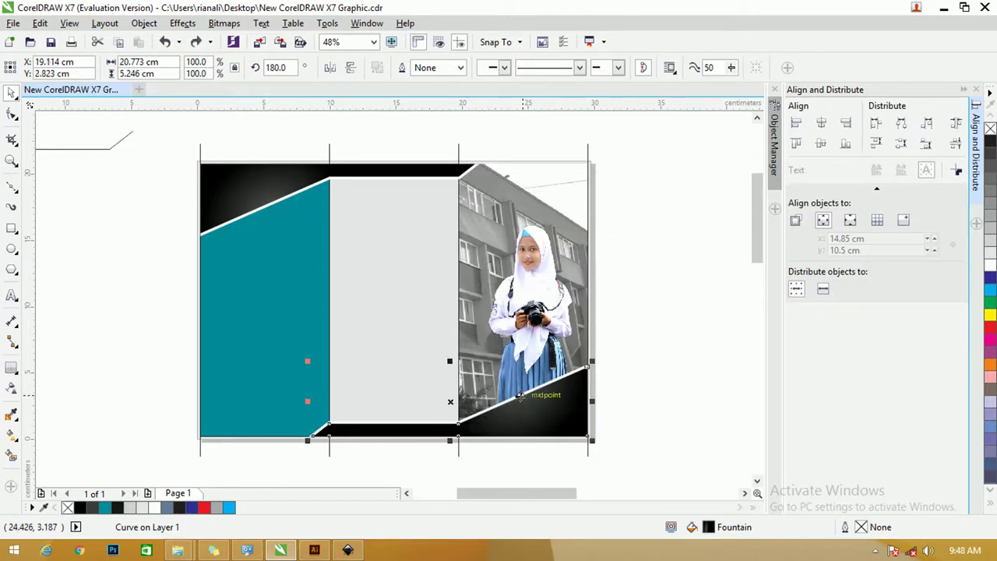
- Duplicate the black footer shape, enlarge the copy to about 37.6 × 9.5 cm and position it slightly above the footer
key("plus")
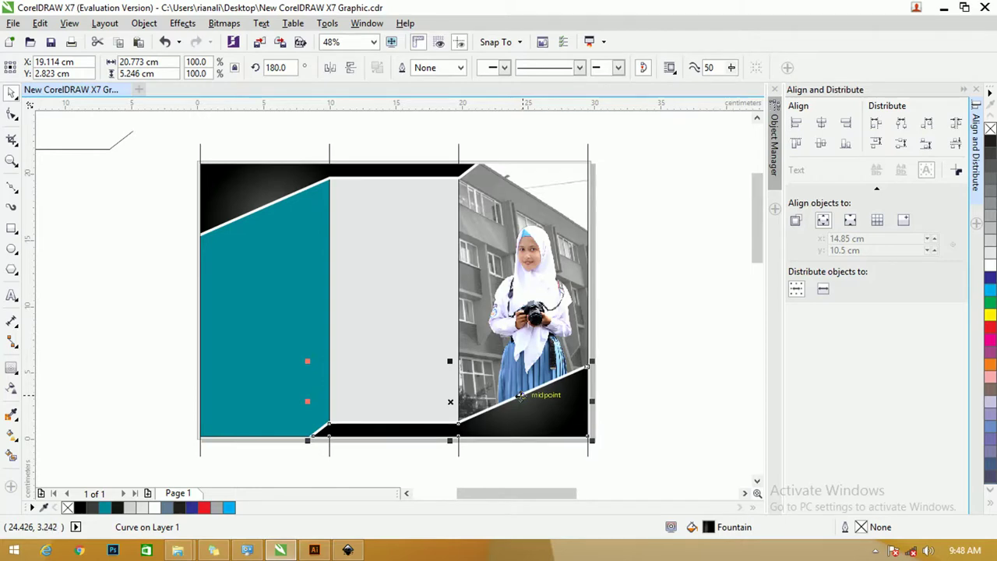
left_click_drag(593, 360, 706, 288)
left_click_drag(639, 372, 653, 340)
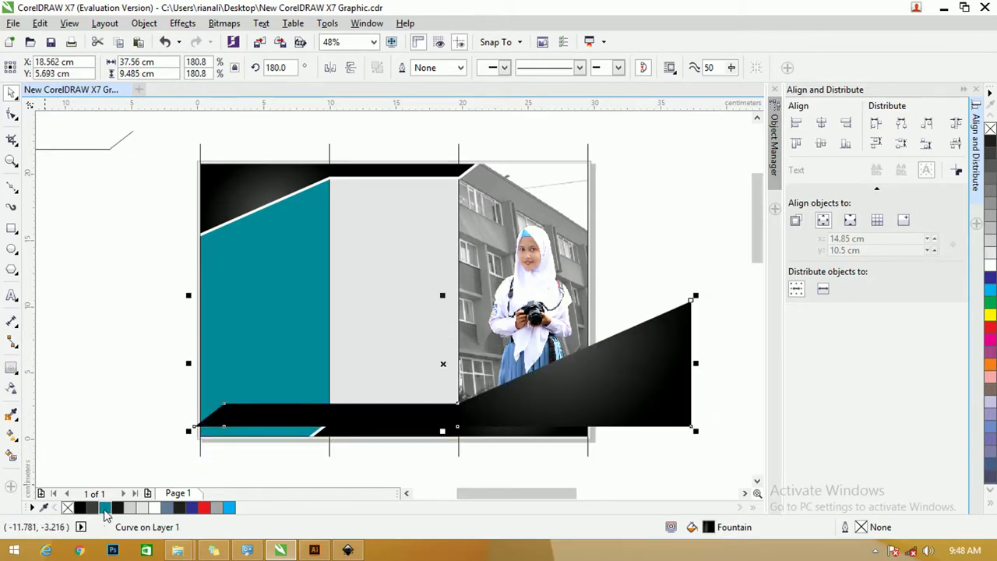
- Fill the enlarged copy with teal (R2 G138 B153) and apply a uniform transparency of 50
left_click(104, 507)
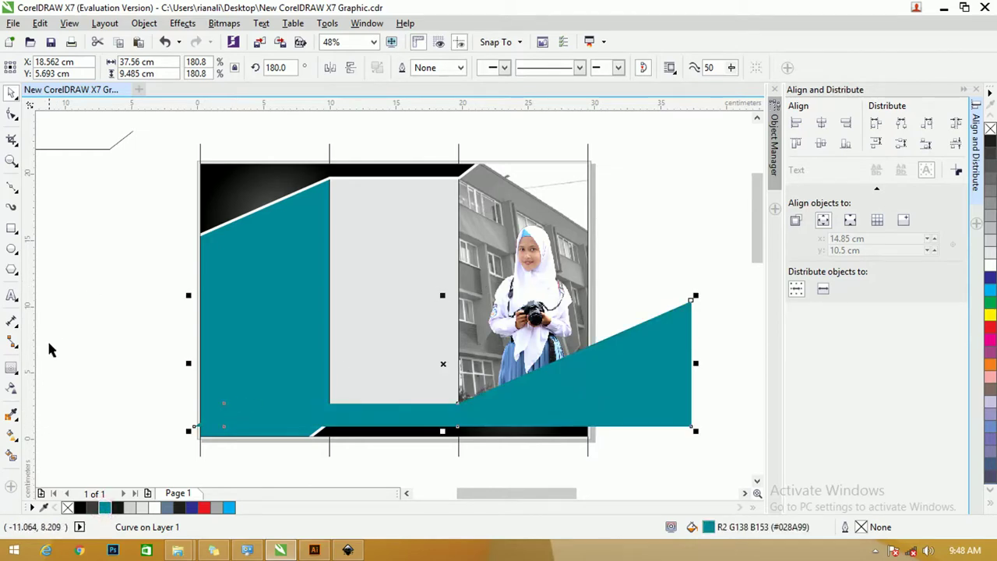
left_click(12, 388)
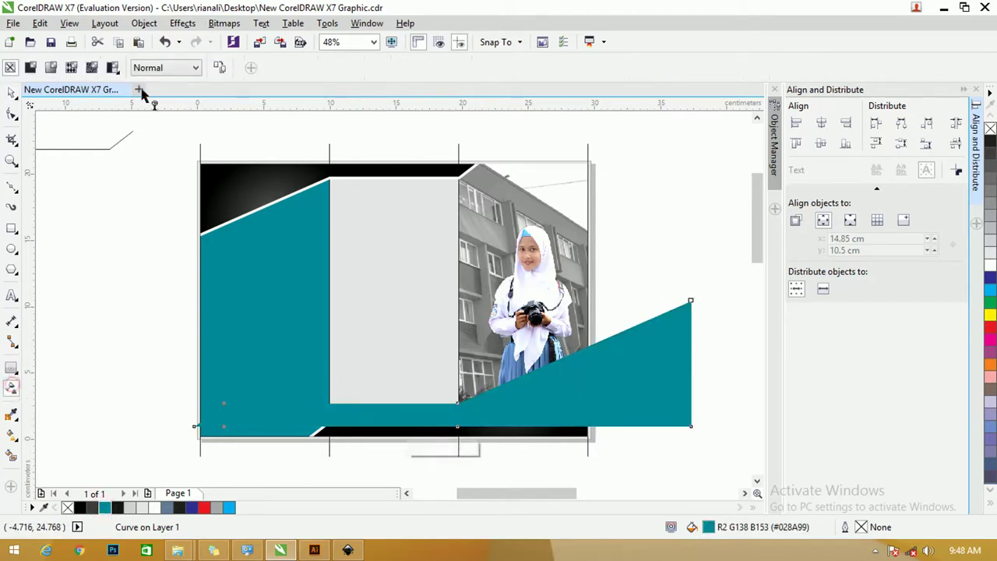
left_click(31, 68)
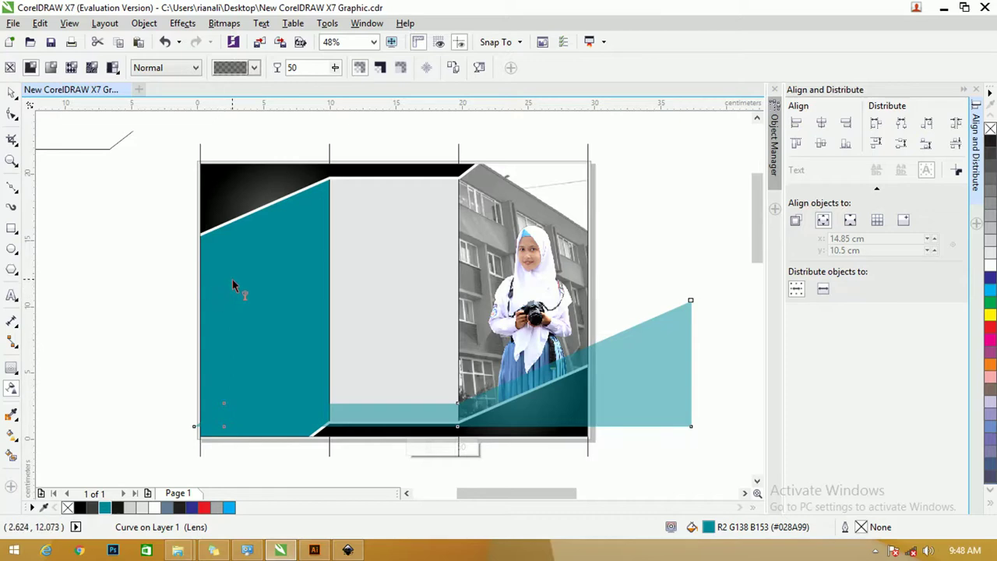
- Draw a rectangle about 24 × 14.1 cm ending at the third column's lower outer corner and intersect it with the teal shape
left_click(11, 228)
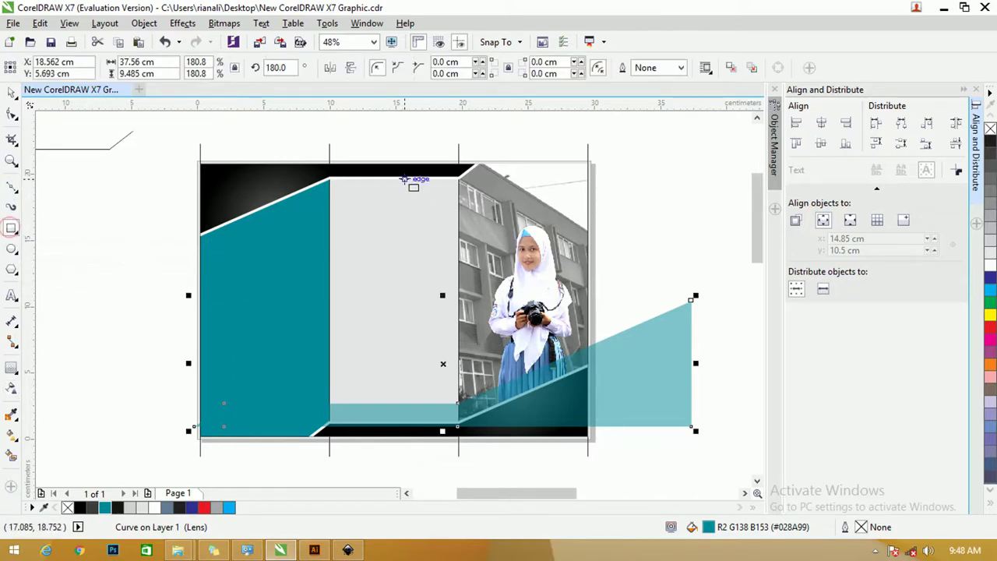
left_click_drag(271, 249, 589, 438)
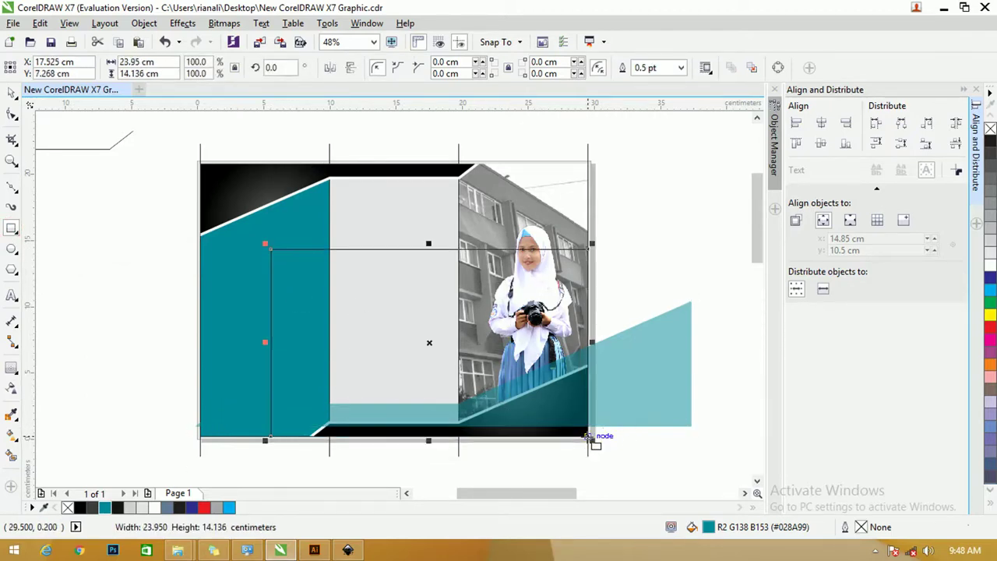
left_click(11, 92)
left_click(643, 370, "shift")
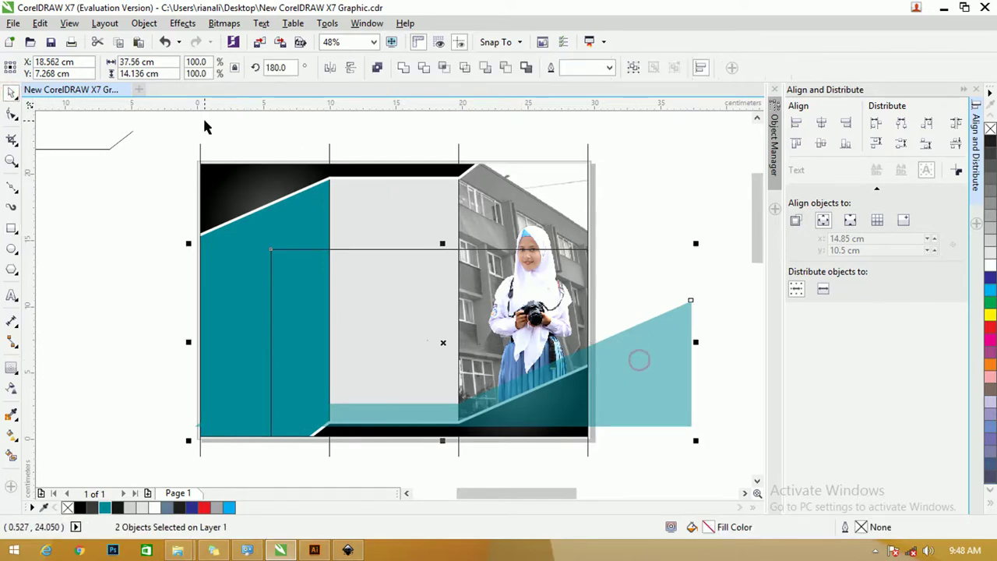
left_click(443, 68)
- Delete the original oversized teal shape and the helper rectangle, keeping only the intersected piece
left_click(629, 209)
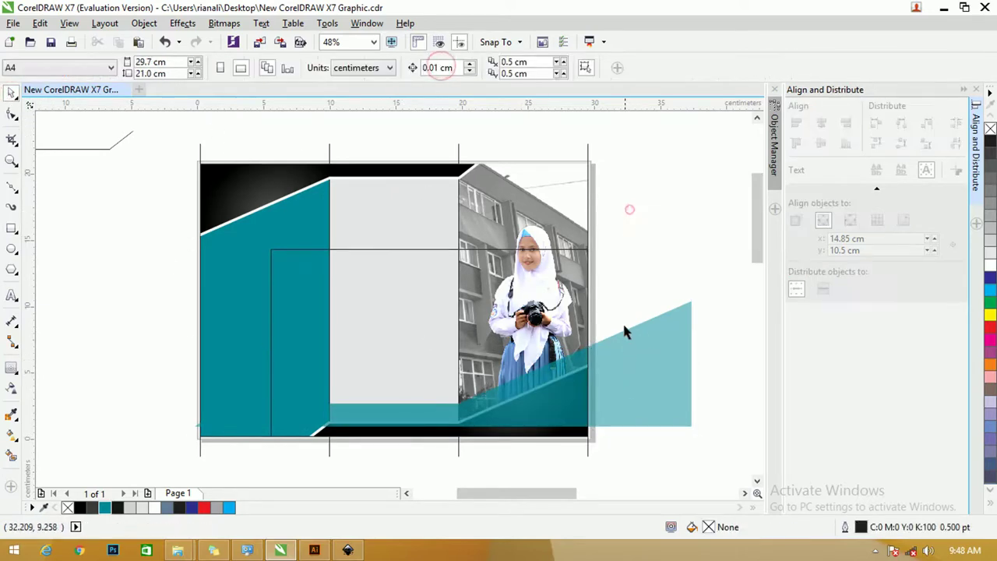
left_click(625, 347)
key("Delete")
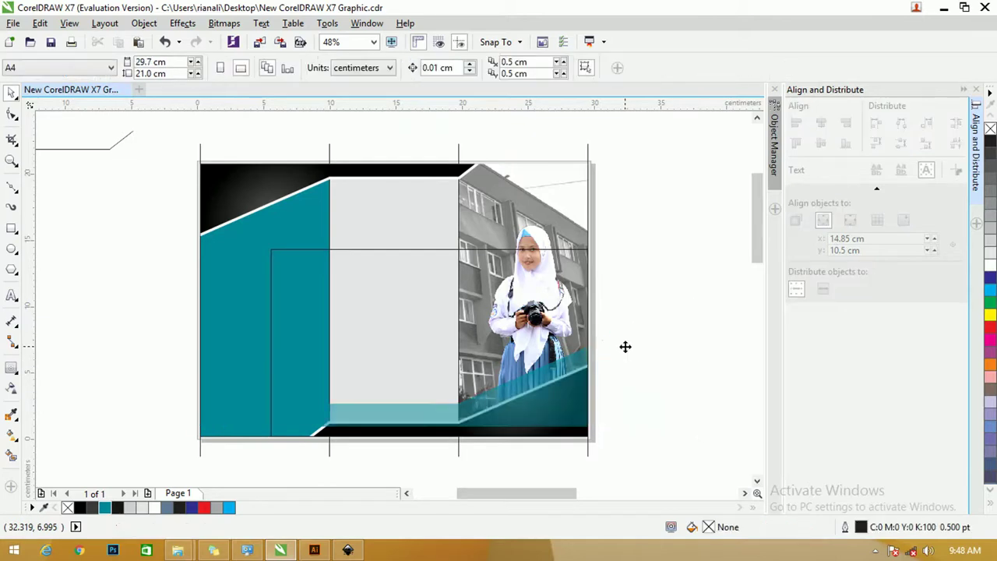
left_click(570, 254)
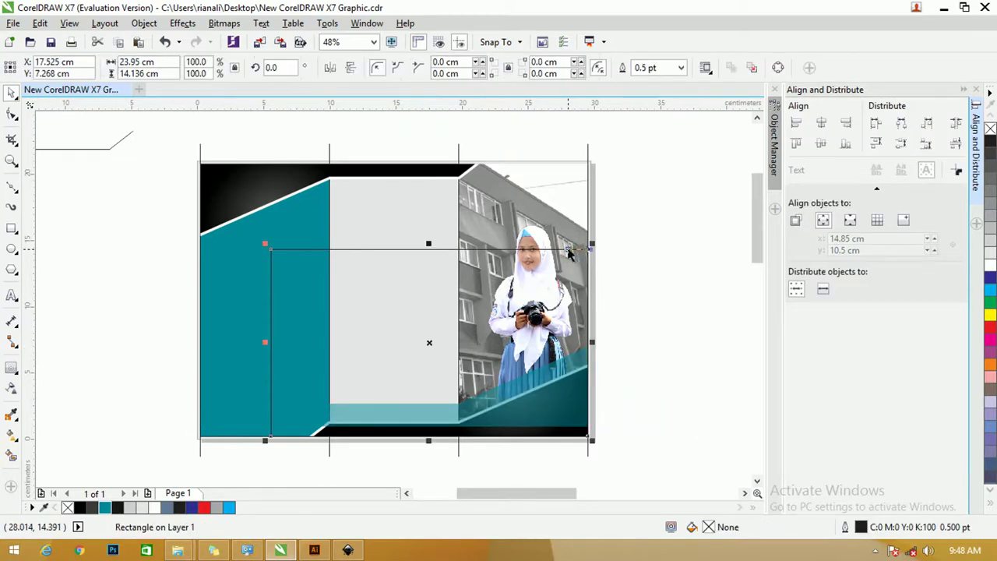
key("Escape")
- Move the trimmed transparent teal shape behind the black footer and the grey middle column
left_click(545, 380)
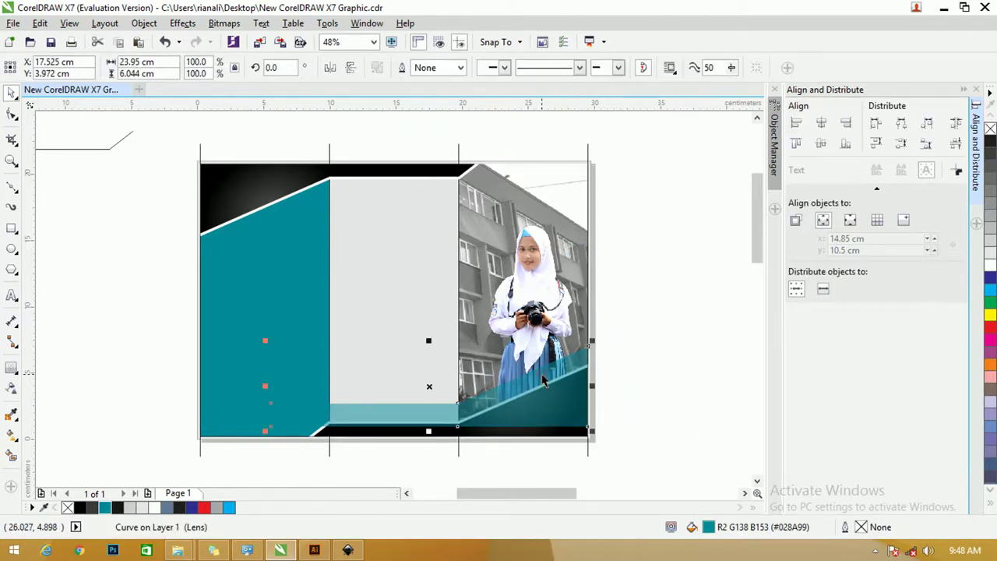
key("ctrl+Page_Down")
key("ctrl+Page_Down")
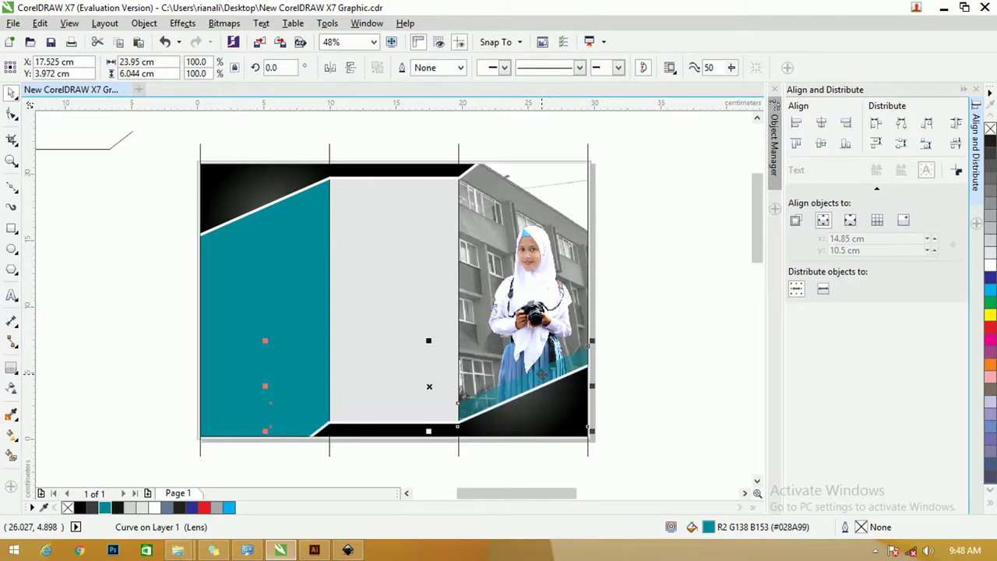
left_click(653, 221)
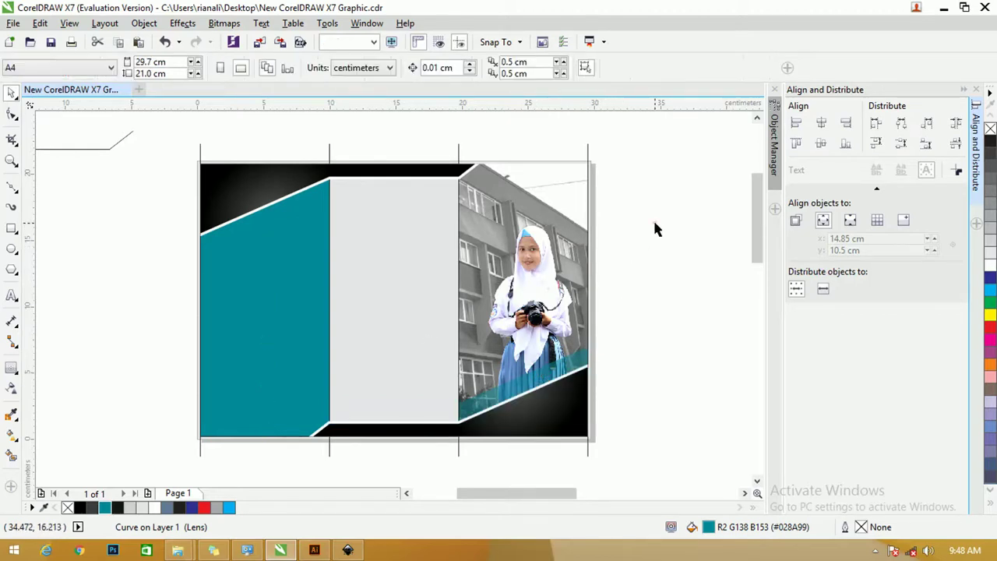
- Draw a rectangle about 9.8 × 2.8 cm across the top of the third column, filled white with no outline
left_click(12, 228)
mouse_move(458, 163)
left_mouse_down()
mouse_move(541, 204)
mouse_move(592, 202)
left_mouse_up()
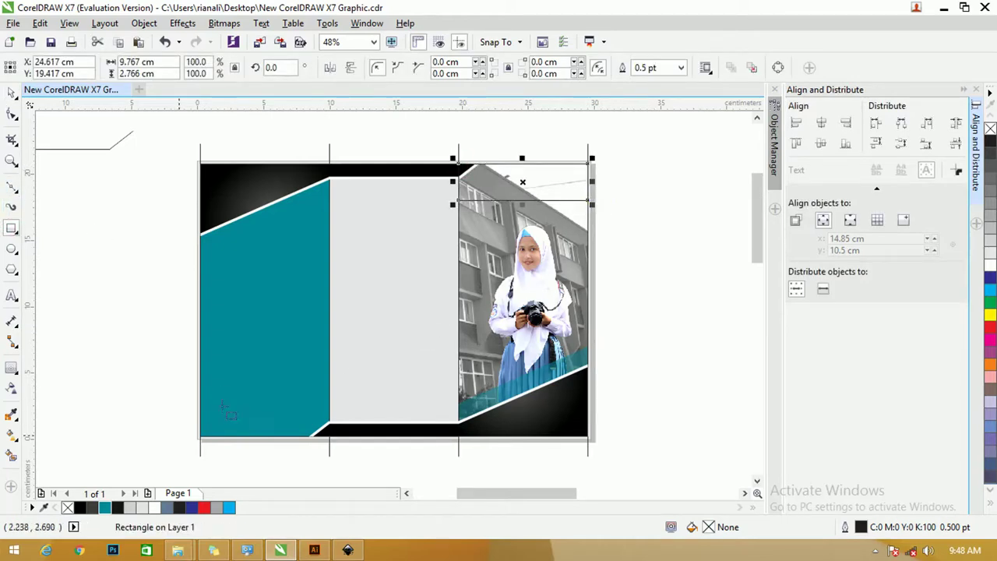
left_click(155, 507)
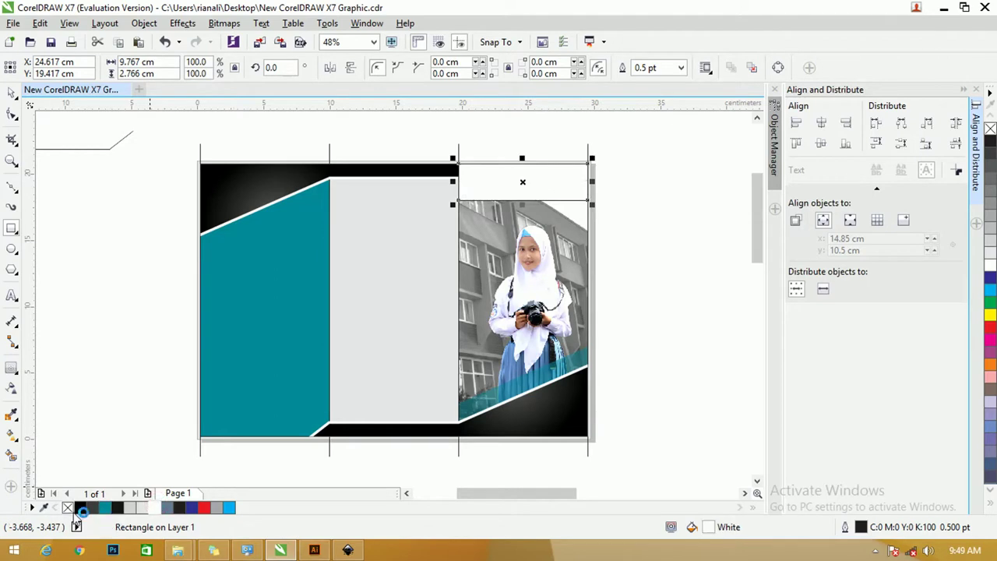
right_click(67, 507)
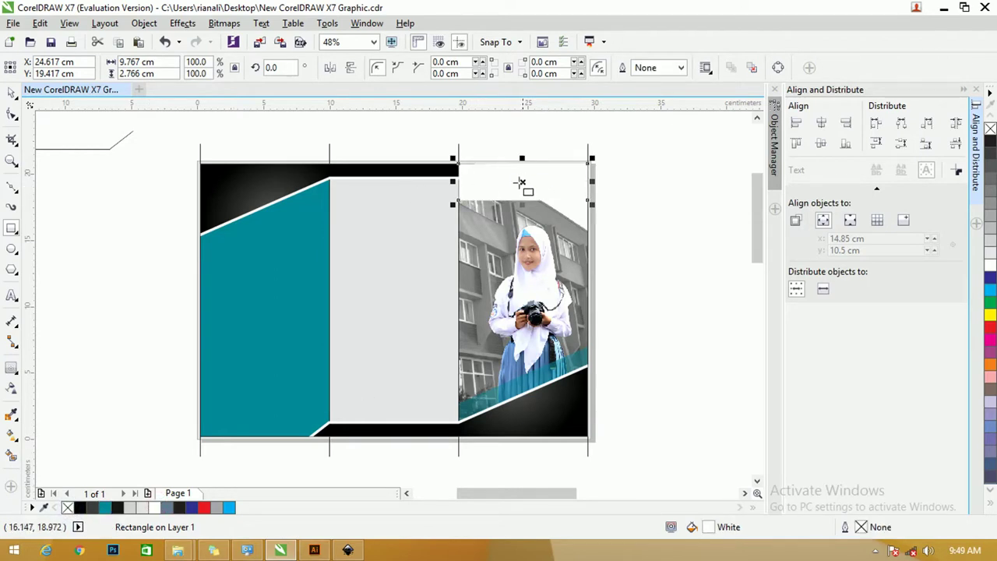
- Apply a linear gradient transparency to the white rectangle, fading it horizontally near the column's inner edge
scroll(552, 173, "up", 2)
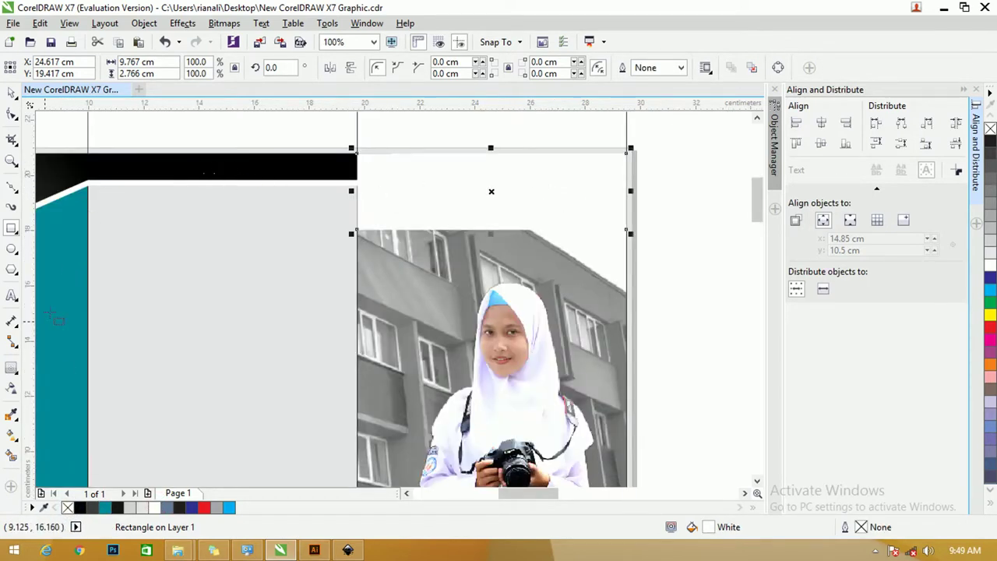
left_click(12, 387)
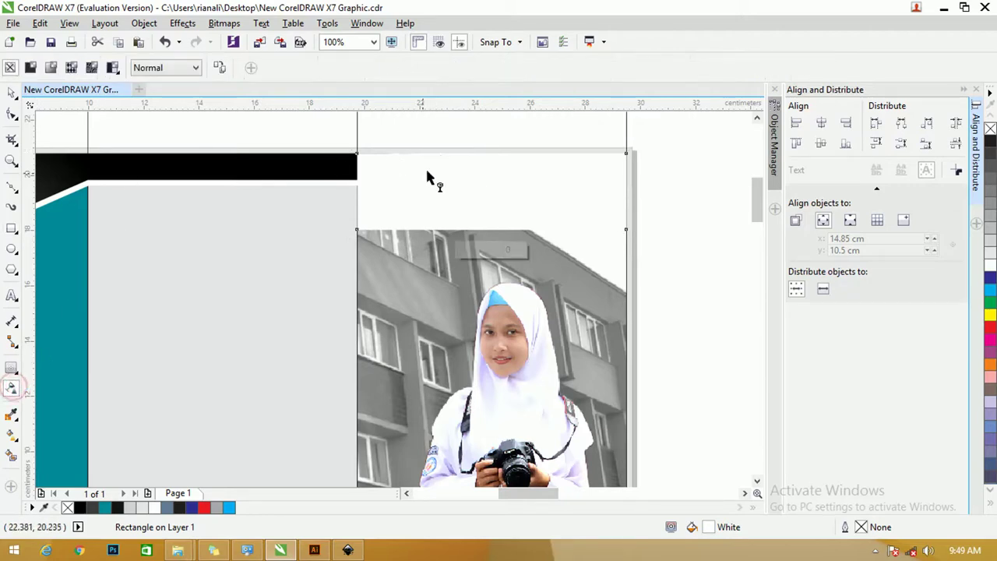
left_click(52, 68)
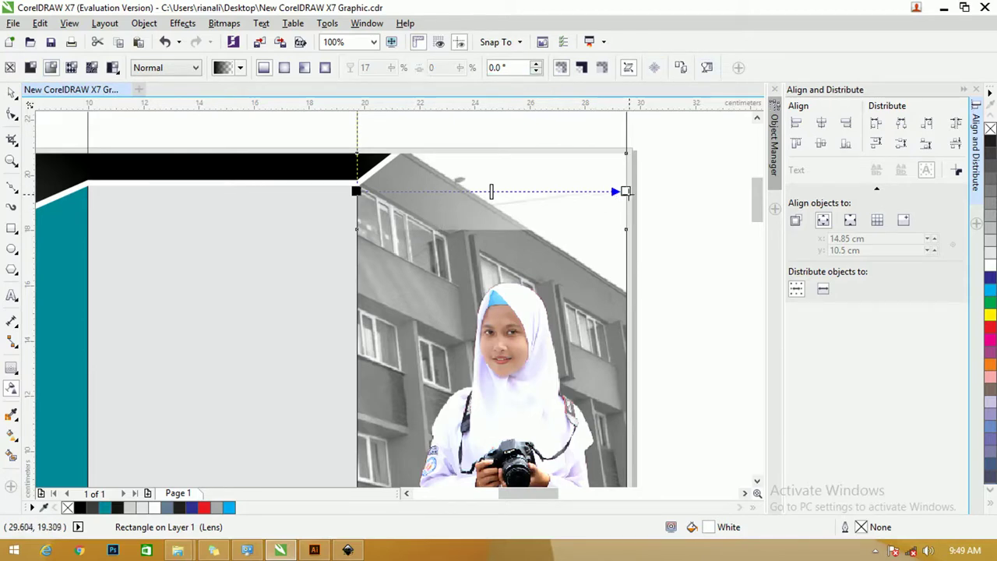
left_click_drag(623, 192, 272, 186)
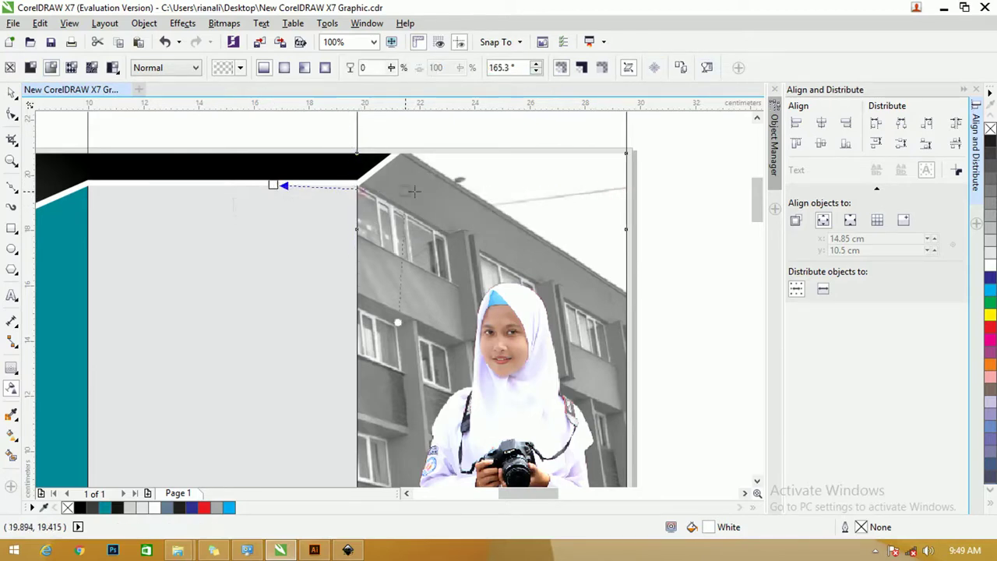
left_click_drag(356, 191, 559, 193)
left_click_drag(272, 185, 383, 199)
left_click(12, 92)
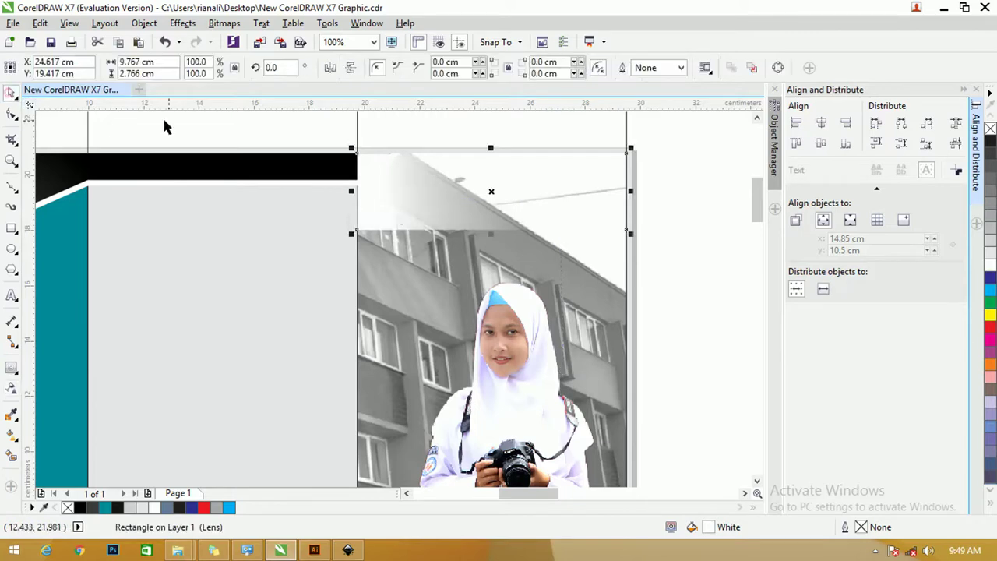
- Place the white rectangle behind the header and grey column, and widen it to about 11.2 cm past the third column's inner edge
left_click(391, 122)
left_click(394, 176)
left_click_drag(354, 195, 312, 190)
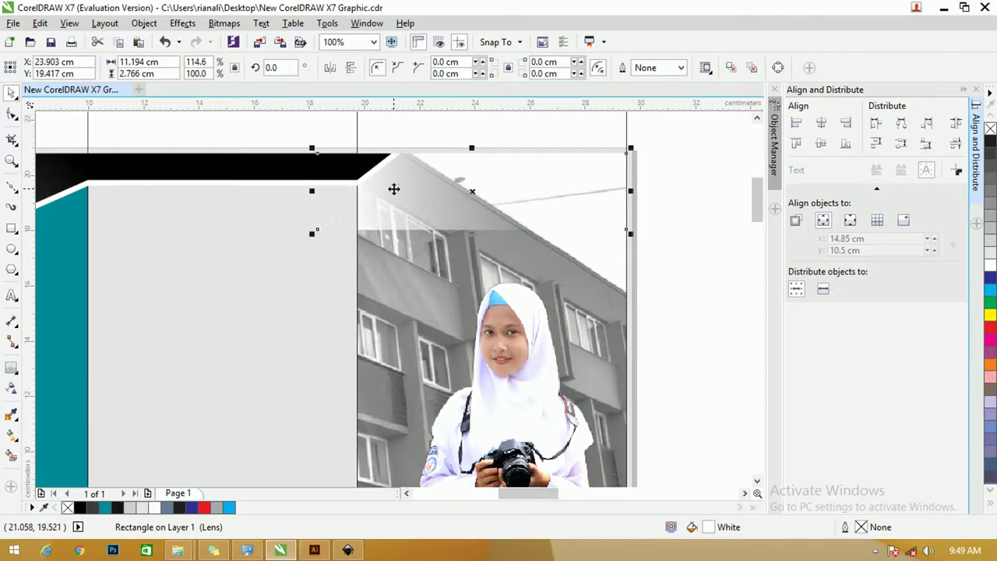
left_click(678, 187)
- Draw an ellipse about 7.5 × 1.5 cm over the slanted header edge of the first column and fill it black
scroll(656, 191, "down", 4)
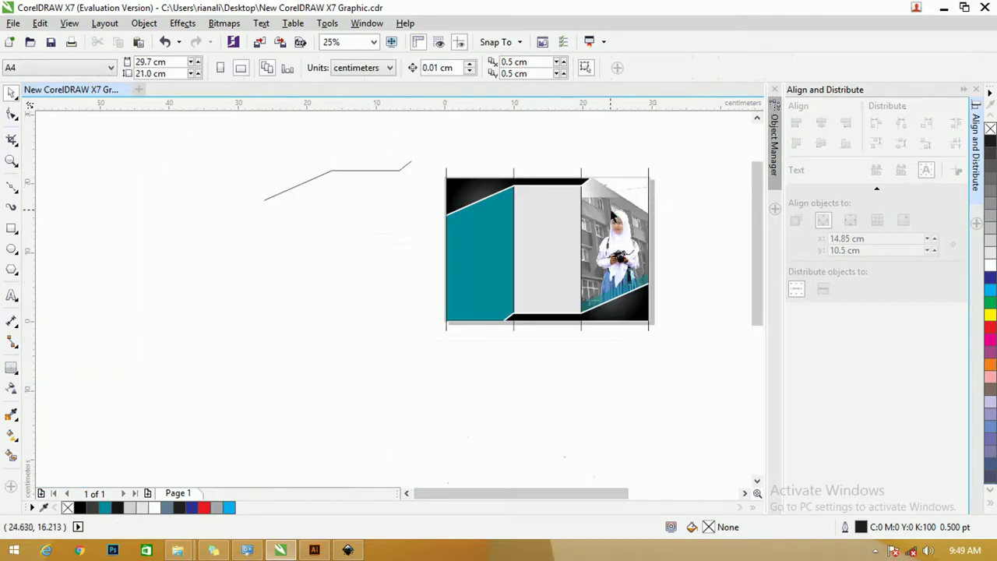
scroll(611, 216, "up", 2)
key("z")
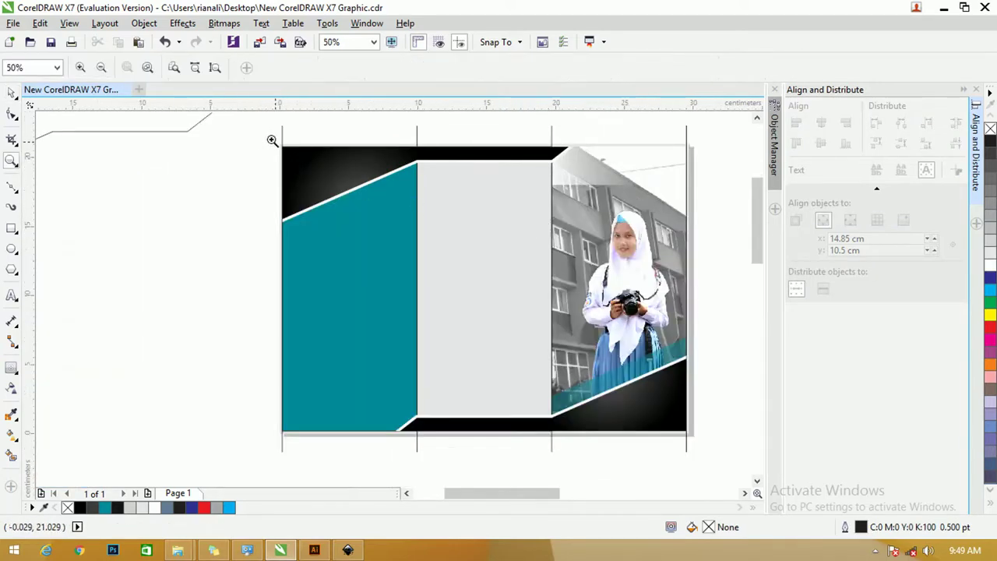
left_click_drag(265, 137, 752, 483)
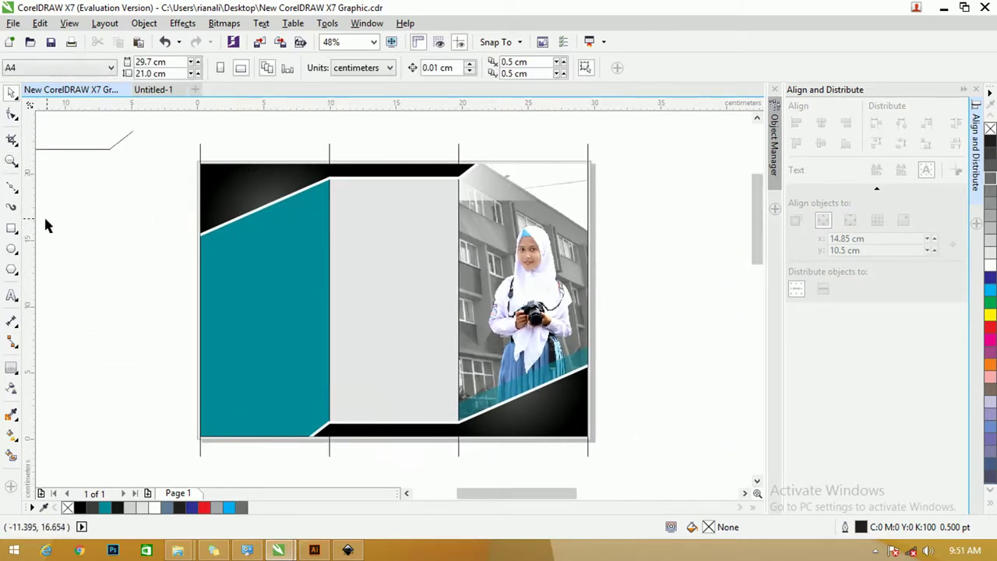
left_click_drag(217, 203, 316, 182)
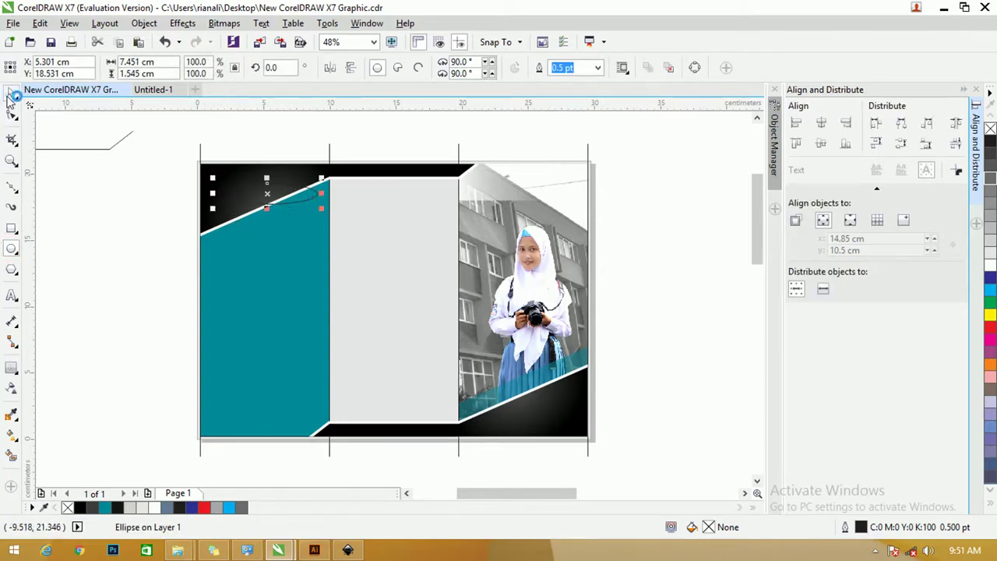
left_click(80, 507)
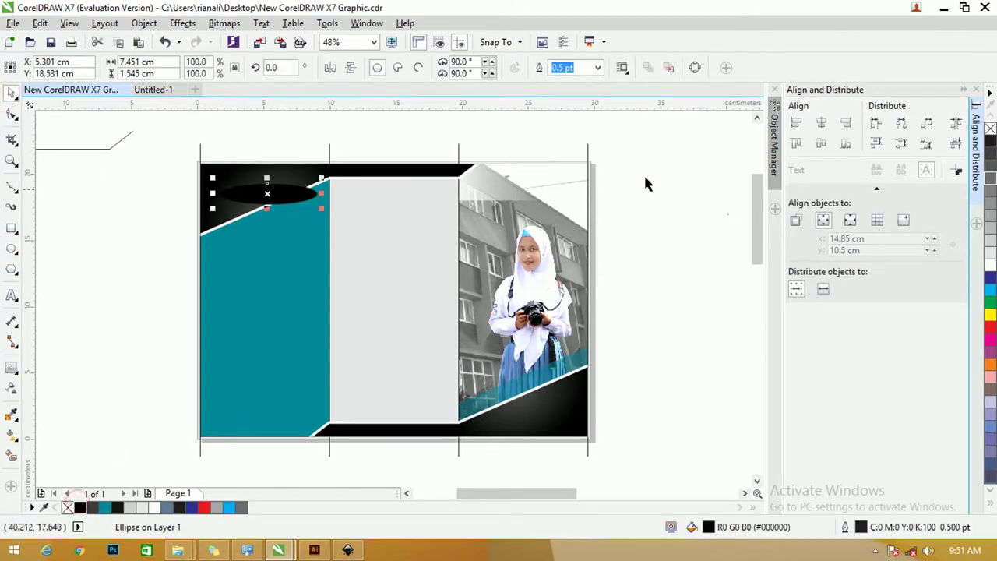
- Rotate the black ellipse to about 24.8° and position it along the slanted header edge of the first column
left_click(288, 196)
left_click_drag(322, 179, 309, 160)
left_click(280, 191)
mouse_move(280, 190)
left_mouse_down()
mouse_move(267, 194)
mouse_move(290, 200)
left_mouse_up()
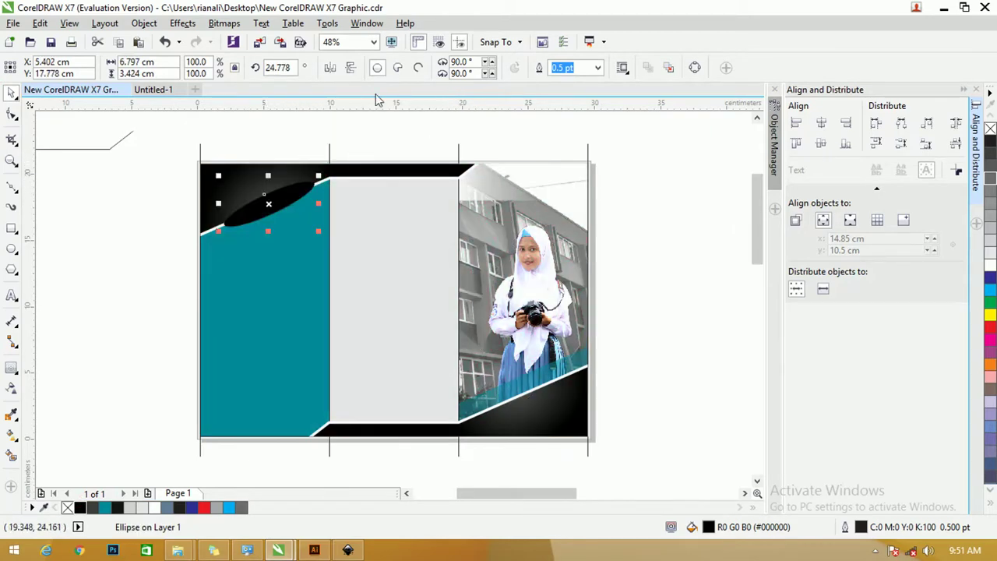
- Convert the rotated ellipse to a 300 dpi CMYK bitmap with anti-aliasing and a transparent background
left_click(223, 22)
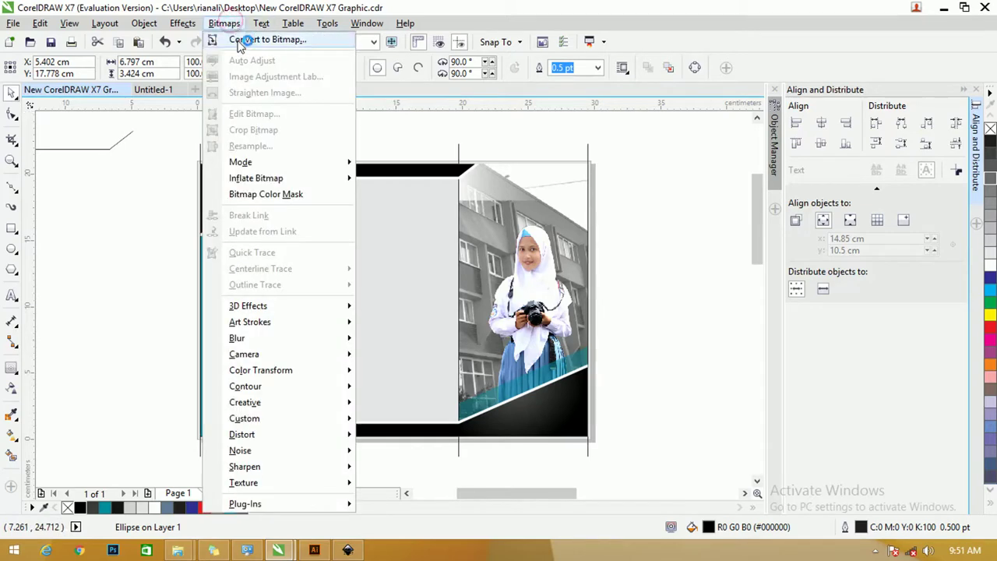
left_click(241, 40)
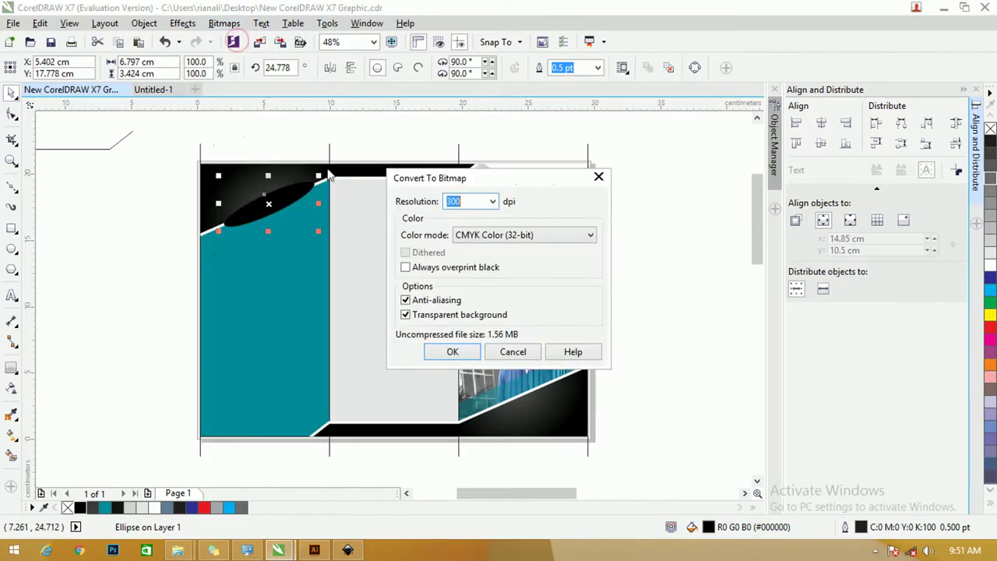
left_click(456, 353)
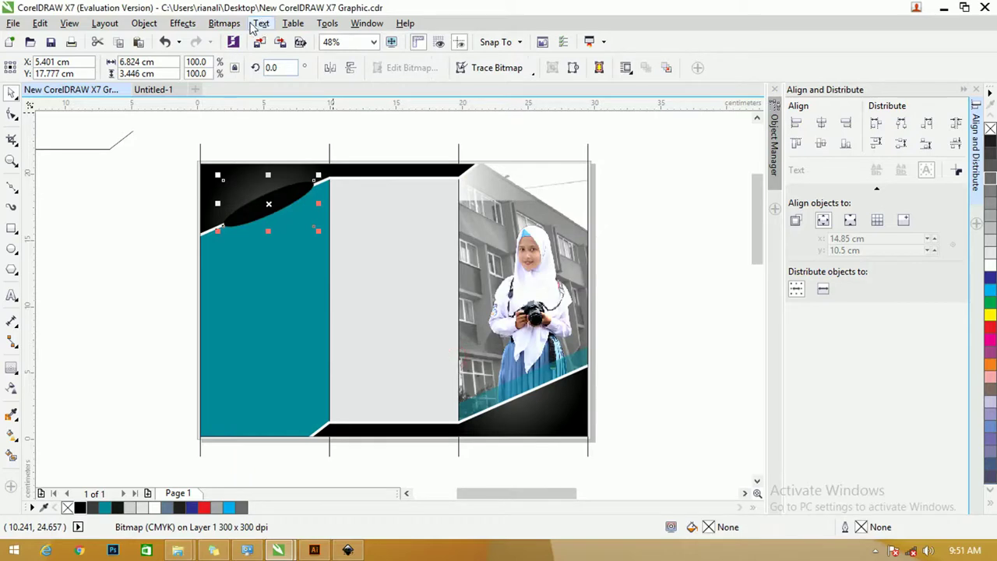
- Apply a Gaussian blur with a 41-pixel radius to the black ellipse bitmap
left_click(224, 23)
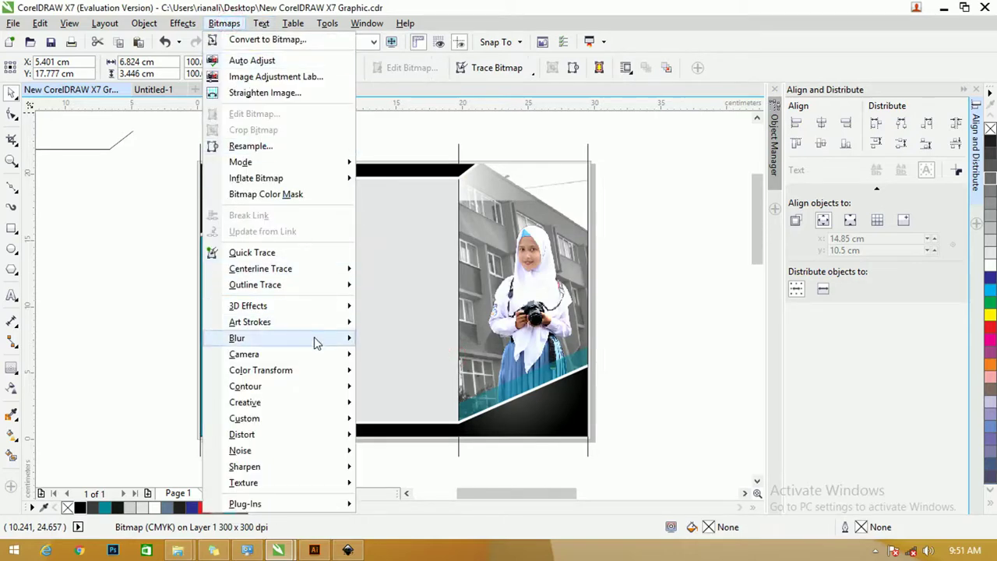
mouse_move(315, 339)
left_click(397, 351)
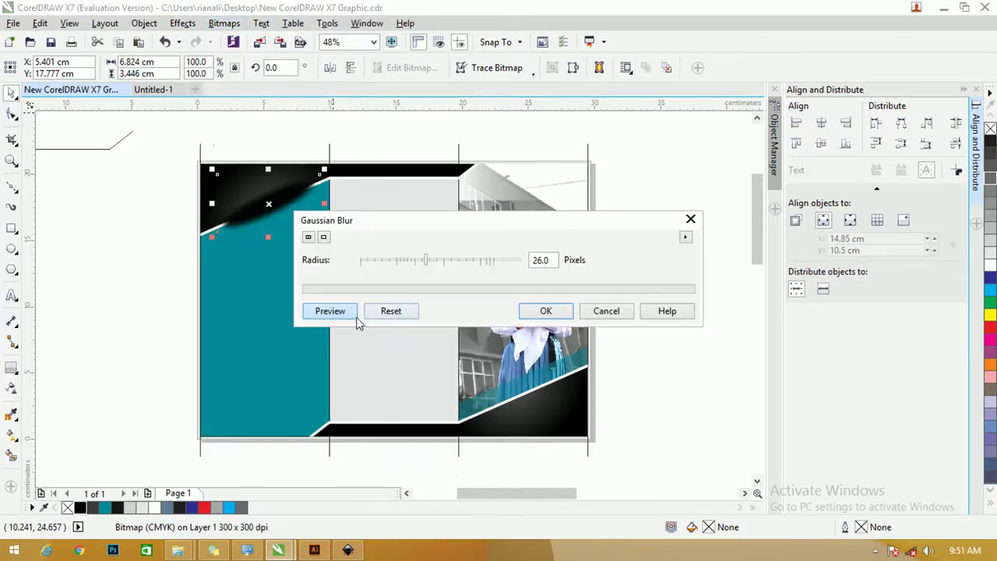
left_click_drag(426, 260, 436, 265)
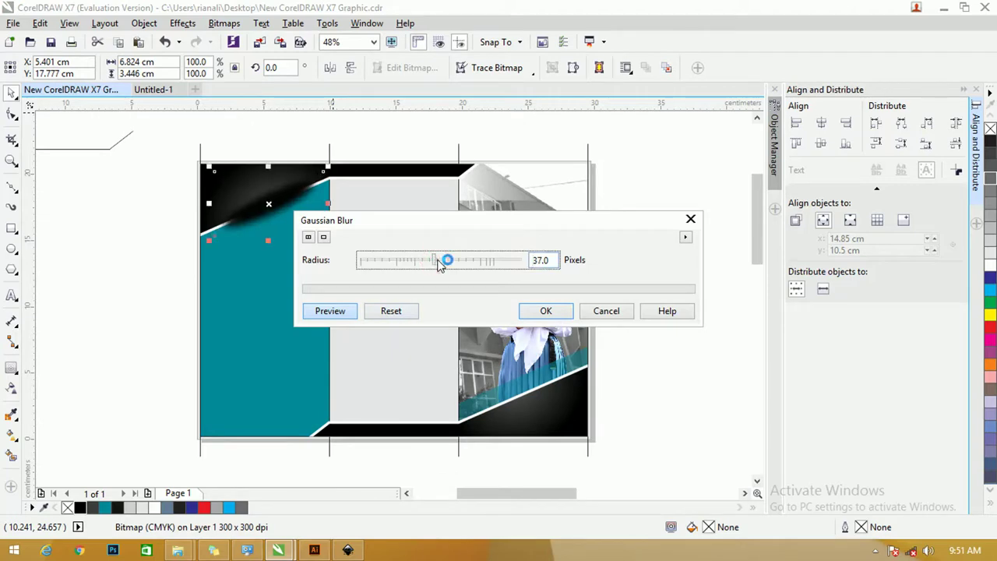
left_click(439, 263)
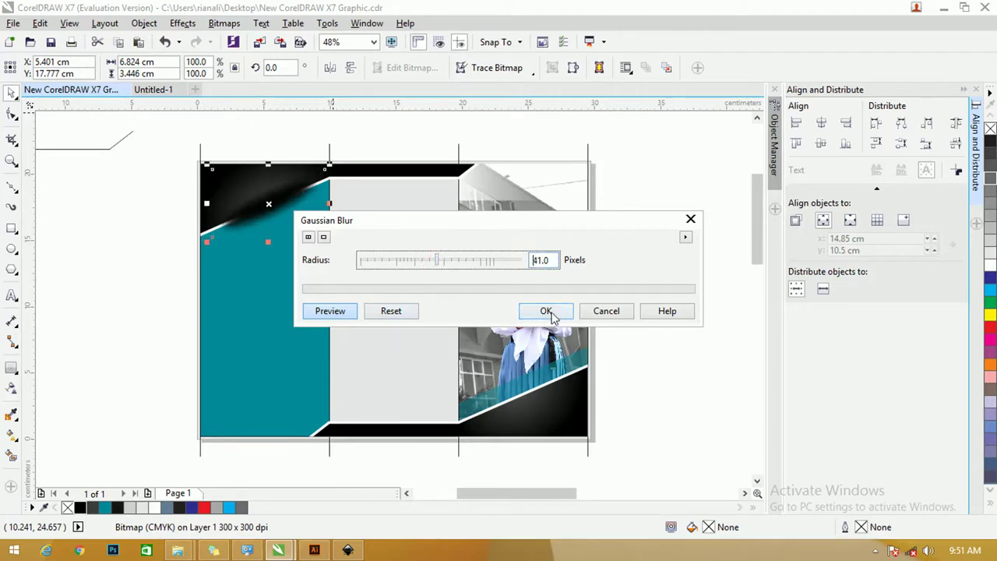
left_click_drag(530, 222, 442, 213)
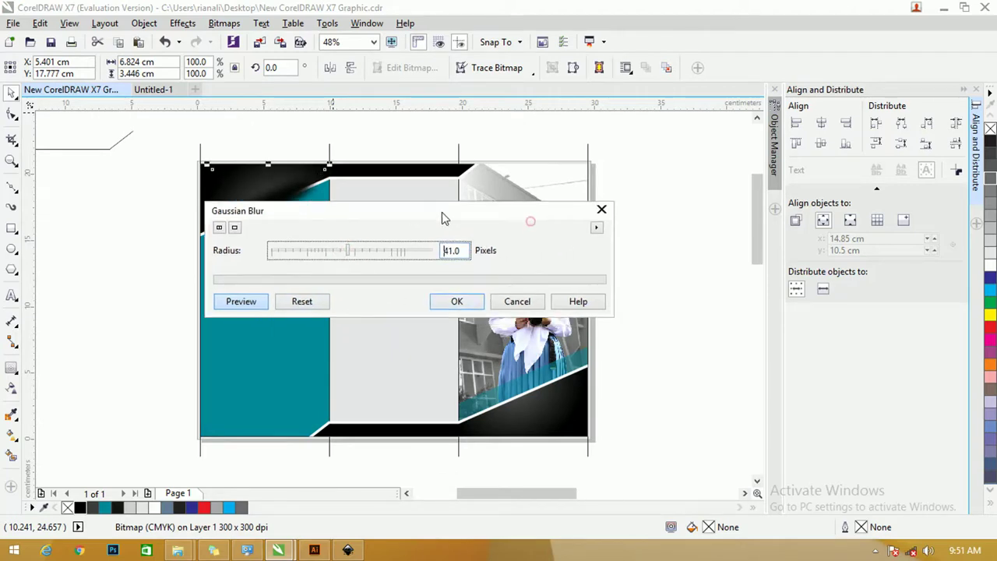
left_click(457, 302)
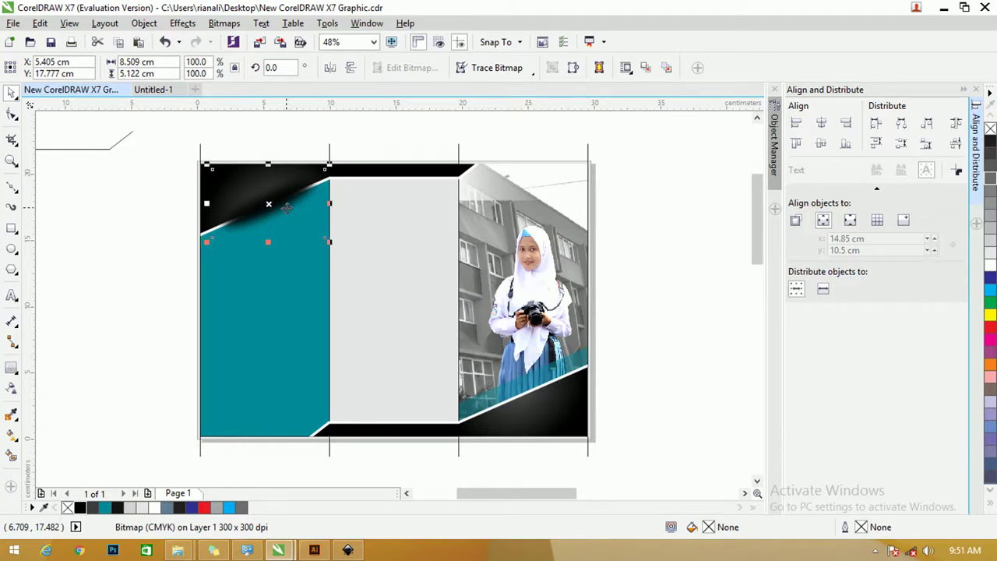
- Bring the black header and its white edge in front of the blurred ellipse so it forms a shadow beneath them
scroll(292, 183, "up", 3)
scroll(292, 183, "down", 3)
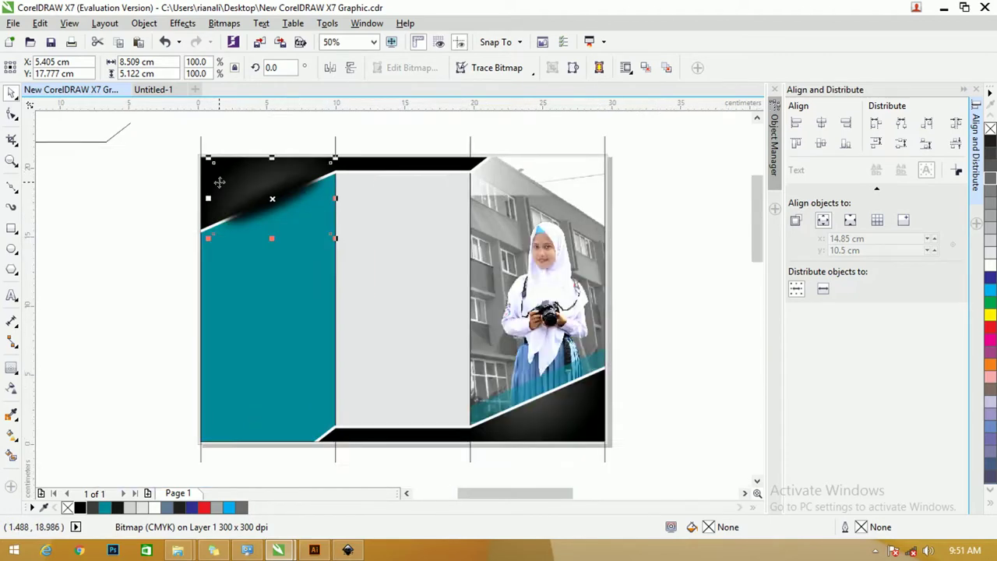
left_click_drag(161, 150, 493, 286)
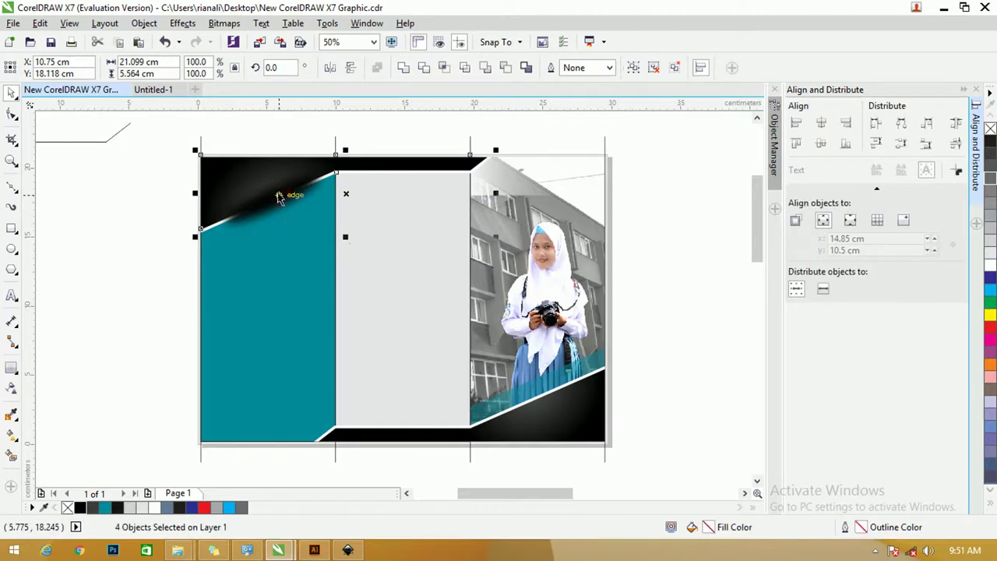
left_click_drag(278, 195, 281, 222)
key("ctrl+z")
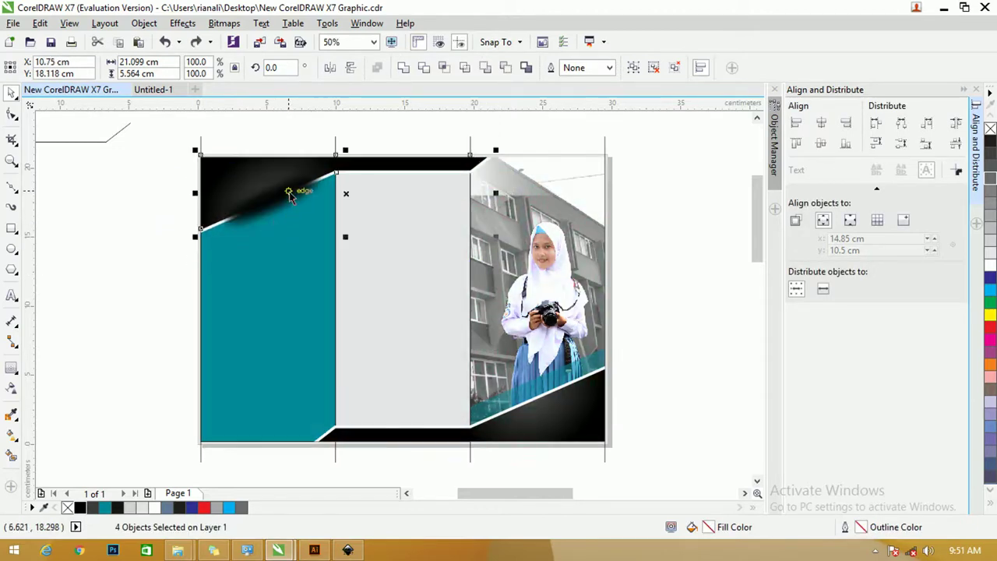
key("ctrl+shift+z")
left_click(282, 208)
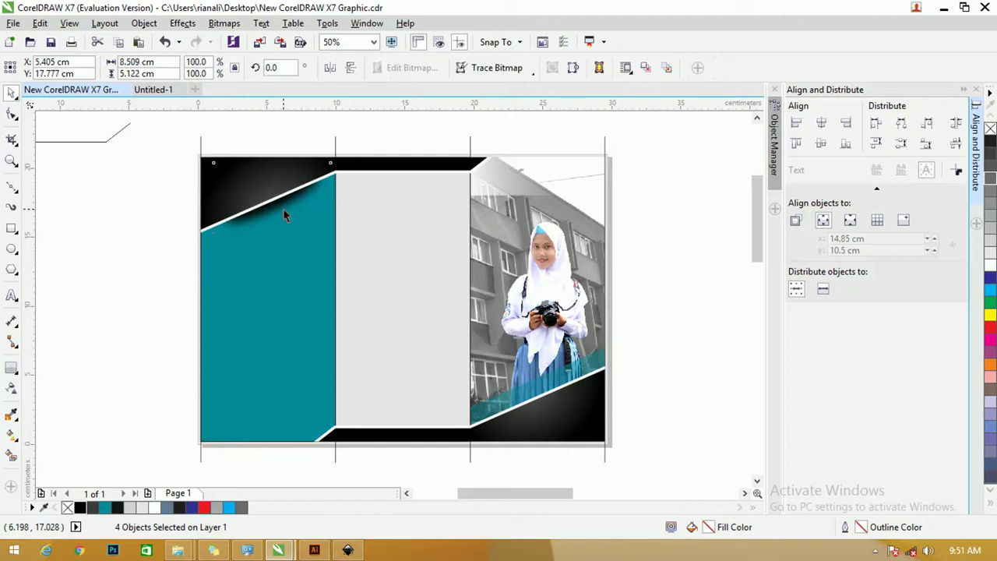
- Nudge the header shadow up and outward to about X 5.9, Y 18.6 cm, leaving a thin shadow below the white edge
key("Up")
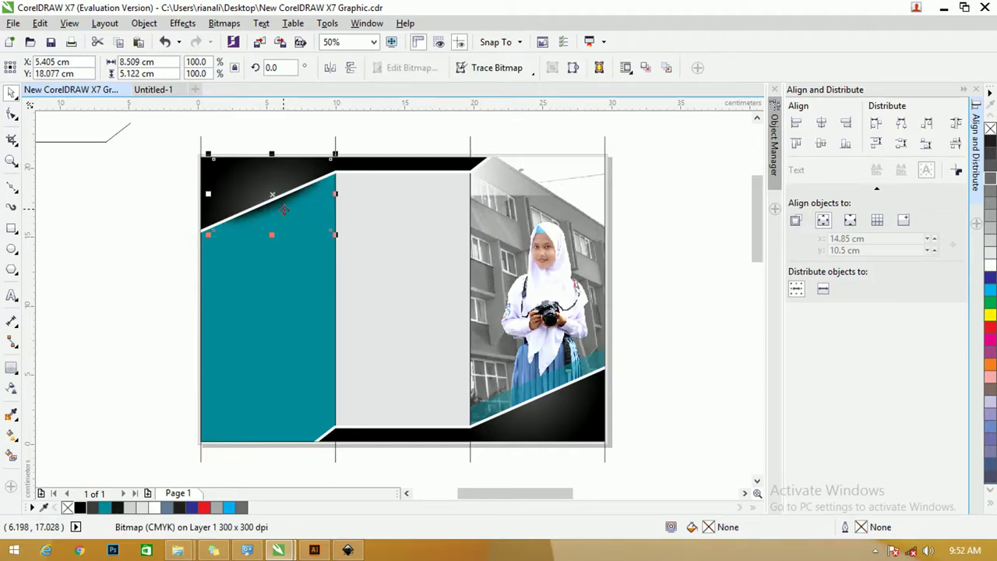
key("Up")
key("Right")
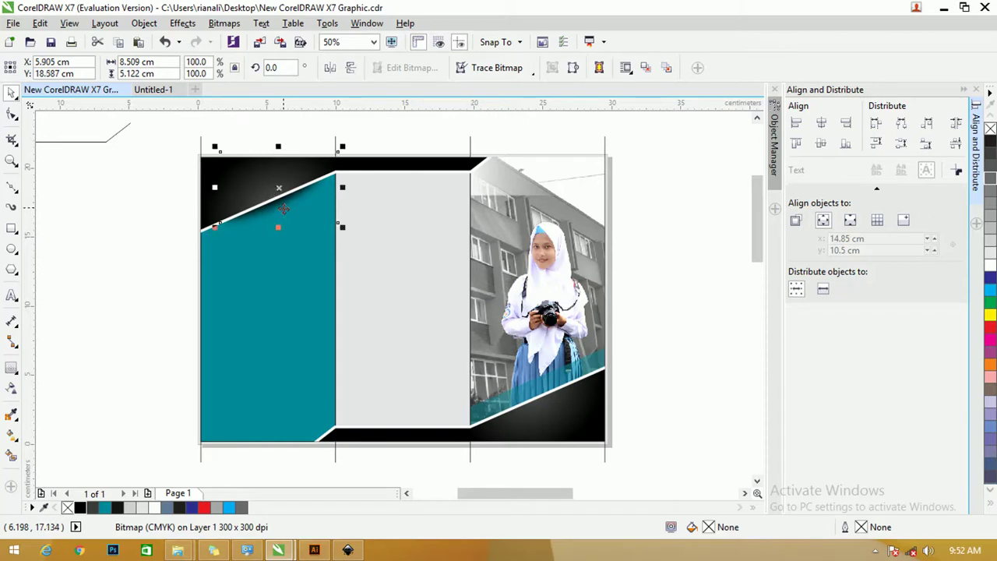
- Place a copy of the blurred shadow over the slanted footer edge in the third column
left_click_drag(279, 201, 544, 403)
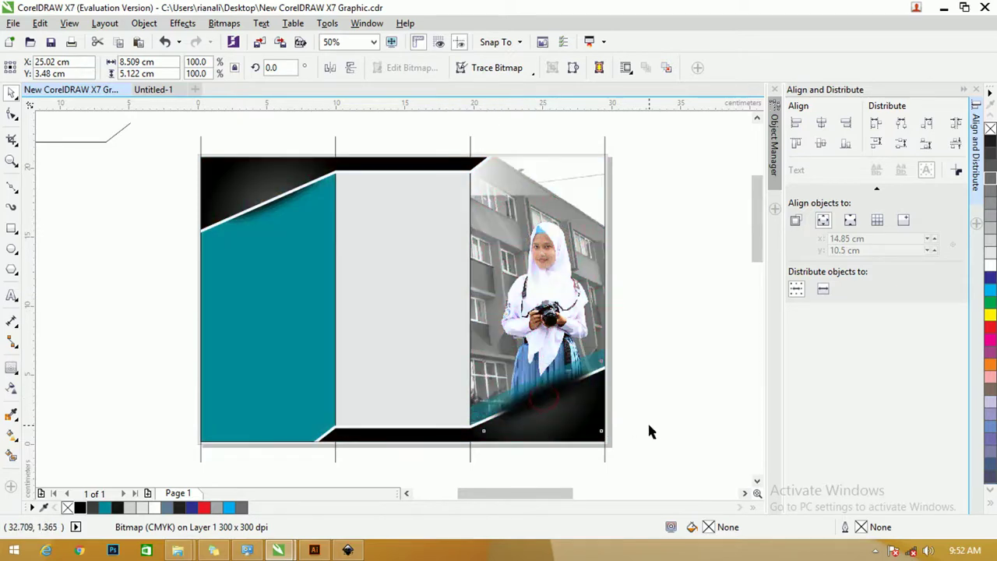
left_click(647, 423)
left_click(683, 489)
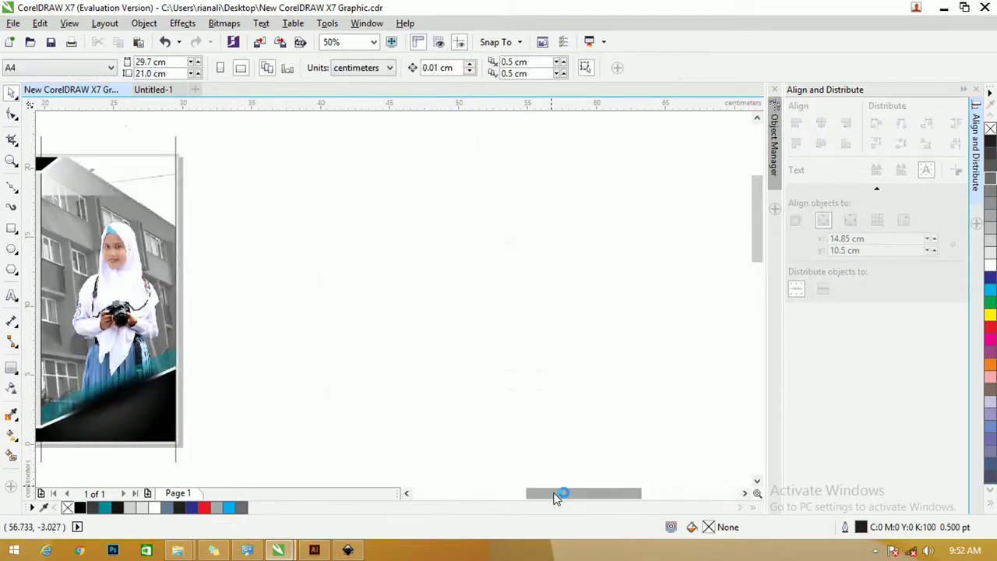
left_click_drag(558, 494, 492, 499)
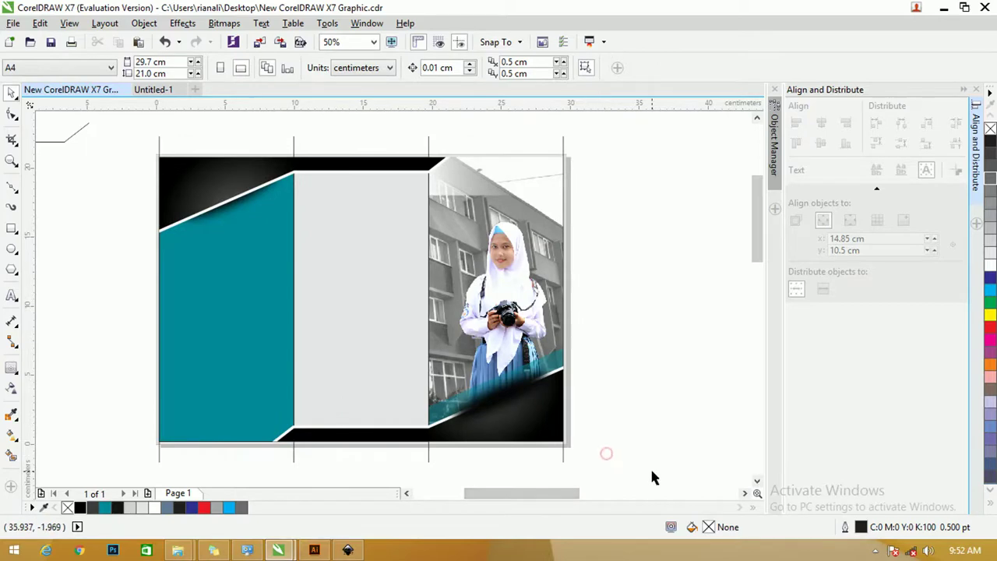
left_click_drag(646, 471, 244, 345)
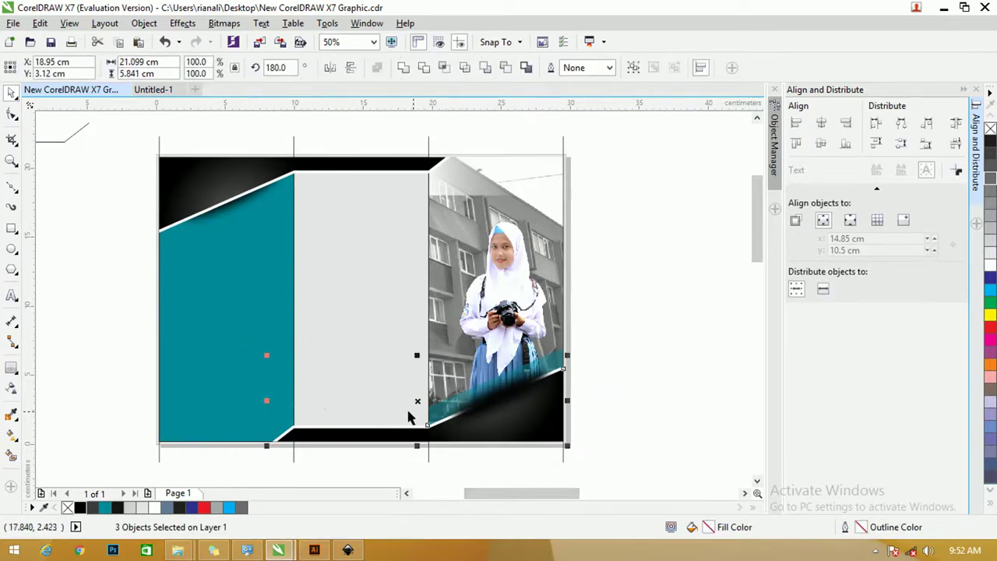
left_click(516, 387, "shift")
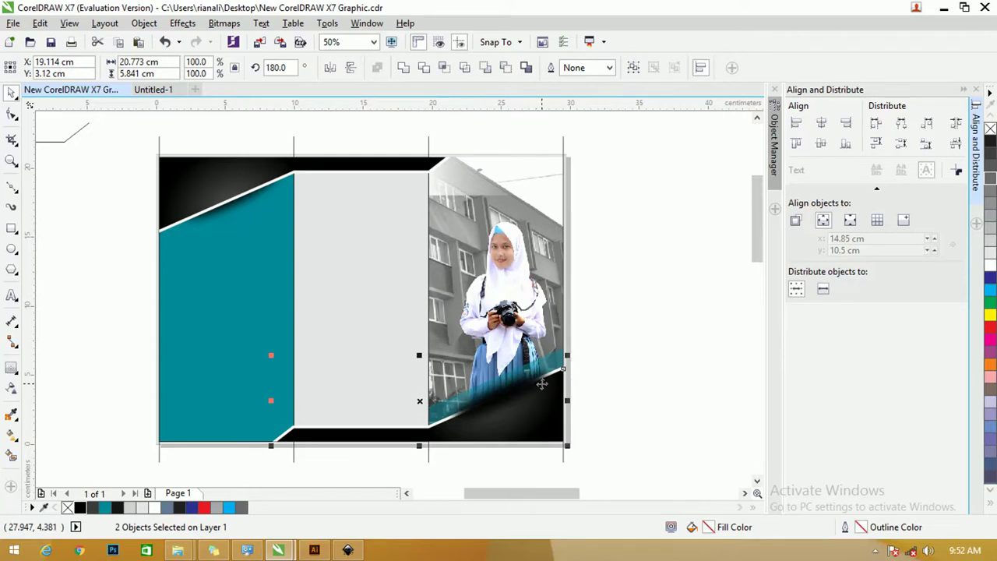
left_click_drag(542, 384, 527, 365)
key("ctrl+z")
left_click(629, 401)
- Move the shadow copy up clear of the footer and bring the black footer and its white edge to the front
left_click(512, 405)
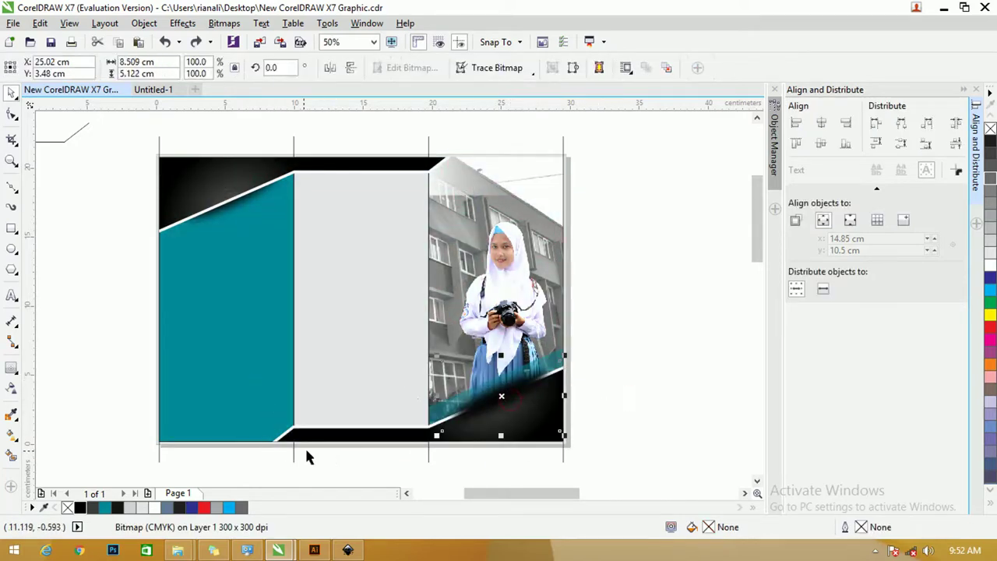
left_click_drag(497, 415, 468, 345)
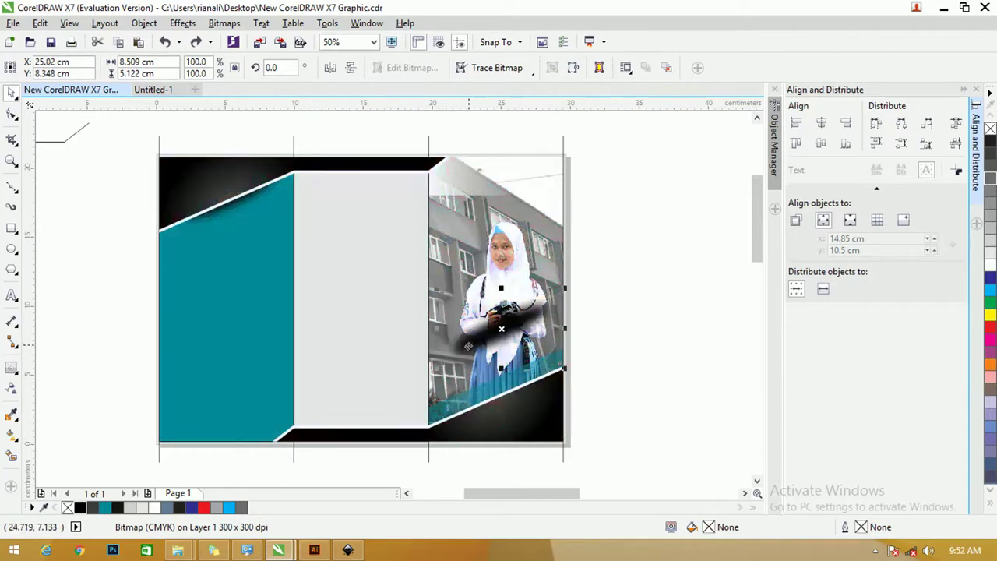
left_click(647, 428)
left_click_drag(679, 479, 245, 353)
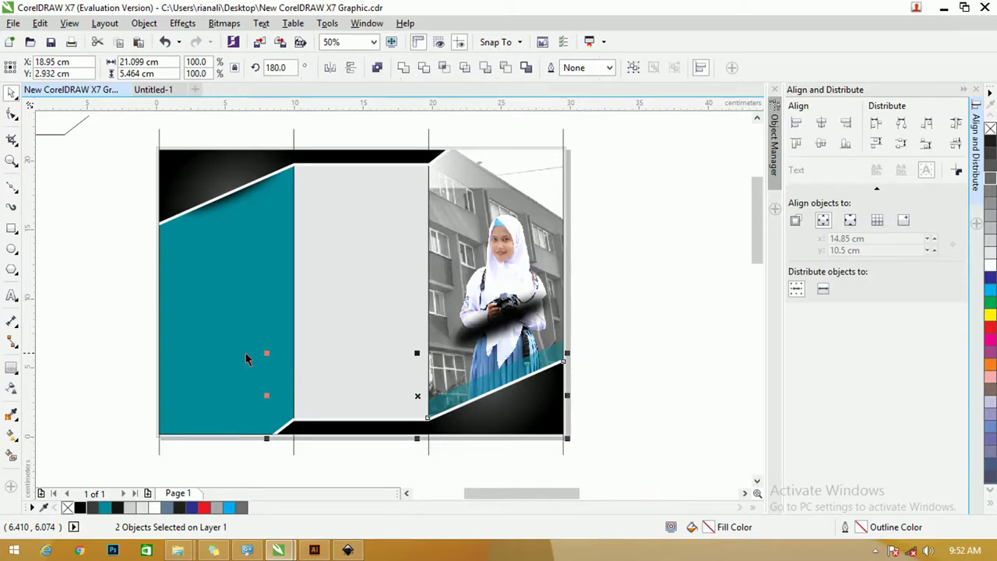
- Move the shadow copy back behind the slanted footer edge, centred at about X 24.4, Y 3.1 cm
left_click(606, 301)
left_click_drag(499, 323, 491, 394)
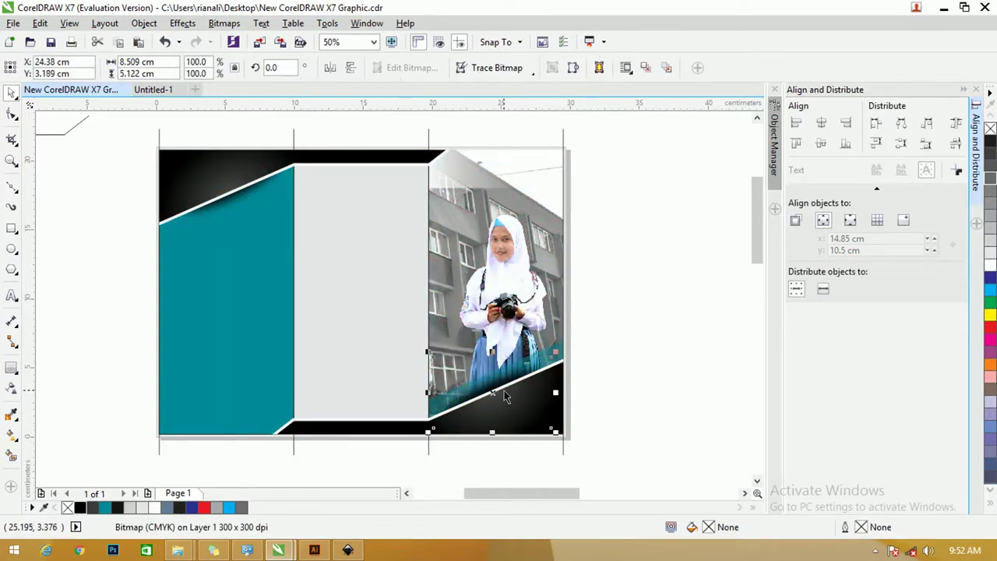
key("Up")
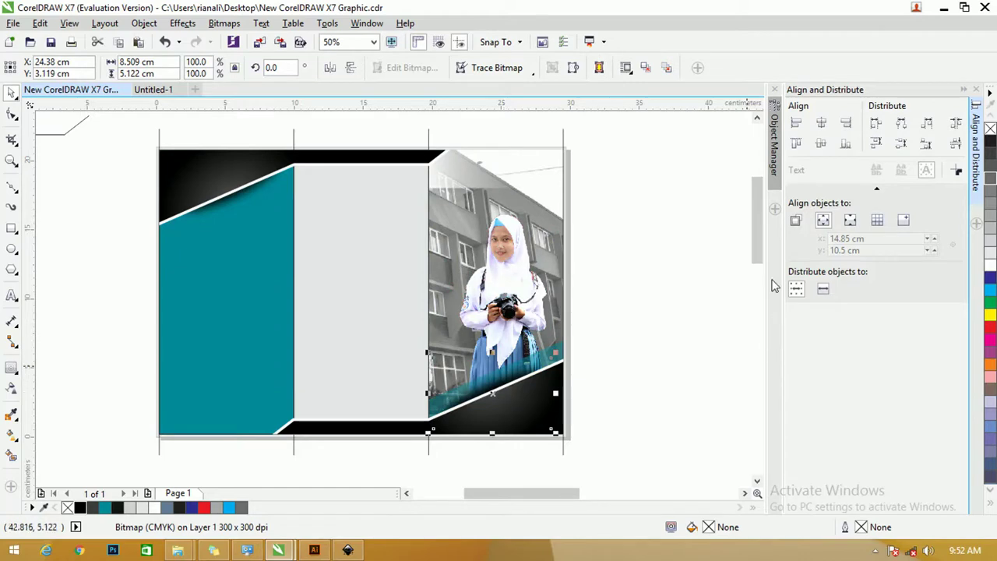
left_click(632, 288)
- Move the whole grey sheet of prepared text and icons up beside the brochure page
scroll(632, 289, "down", 4)
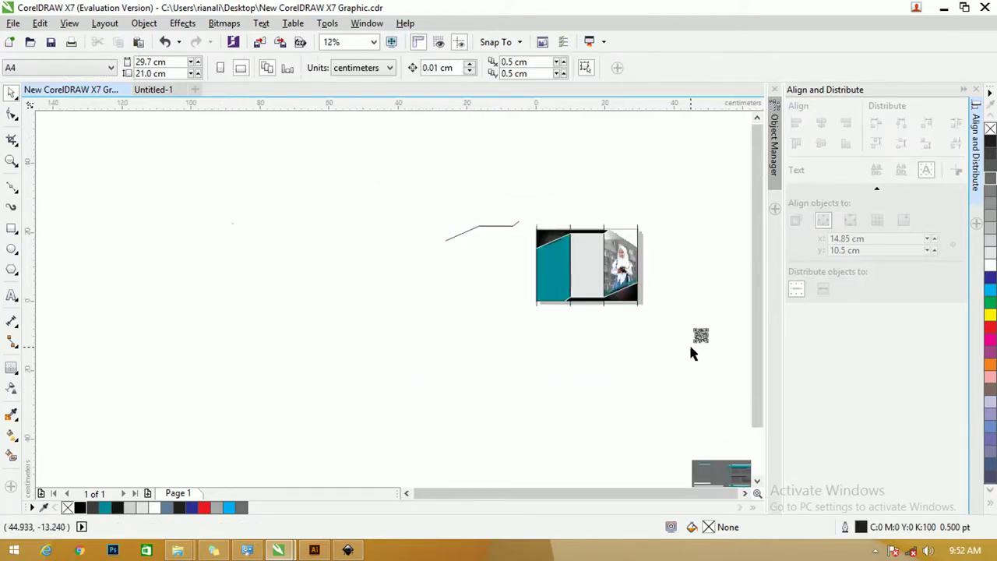
key("z")
key("F4")
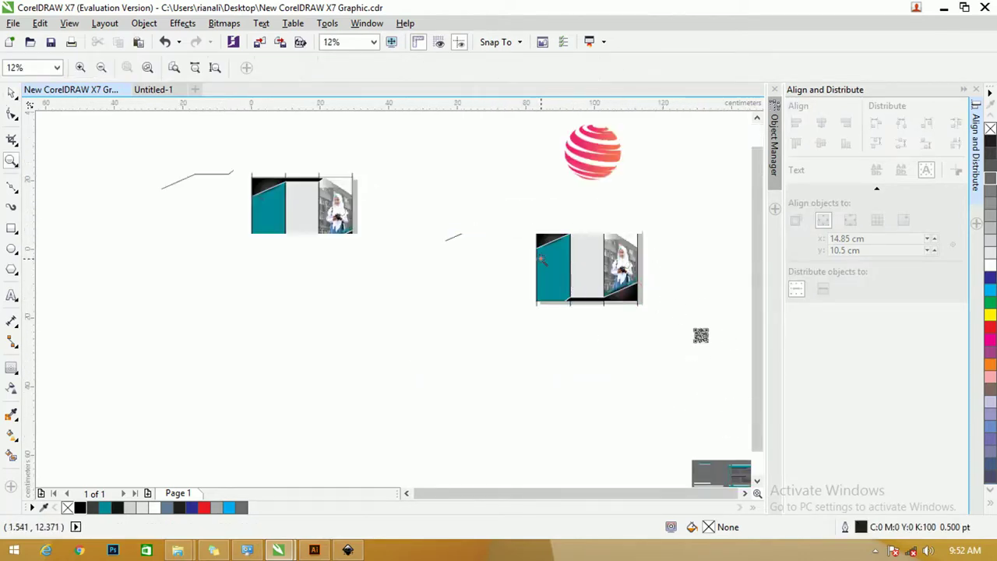
left_click(12, 93)
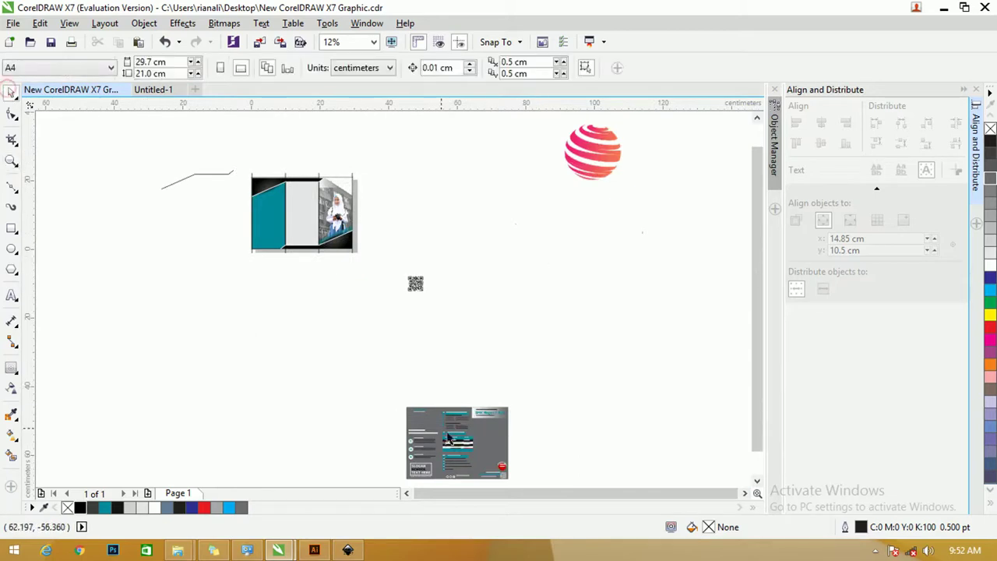
left_click_drag(361, 380, 556, 471)
left_click_drag(477, 423, 440, 191)
- Move the striped pink-orange globe logo onto the brochure's first column
left_click_drag(592, 126, 263, 196)
key("z")
left_click_drag(558, 288, 213, 118)
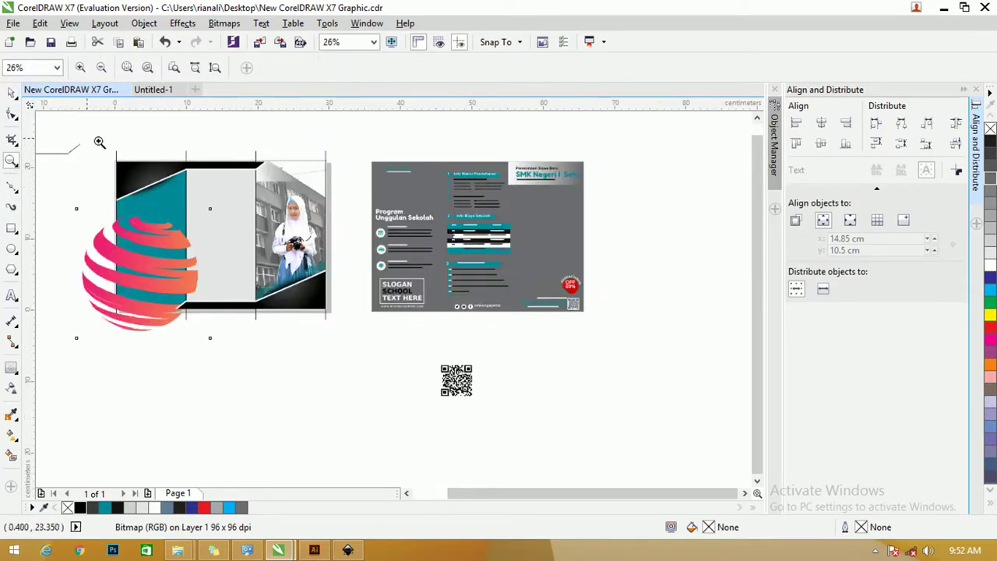
left_click(12, 92)
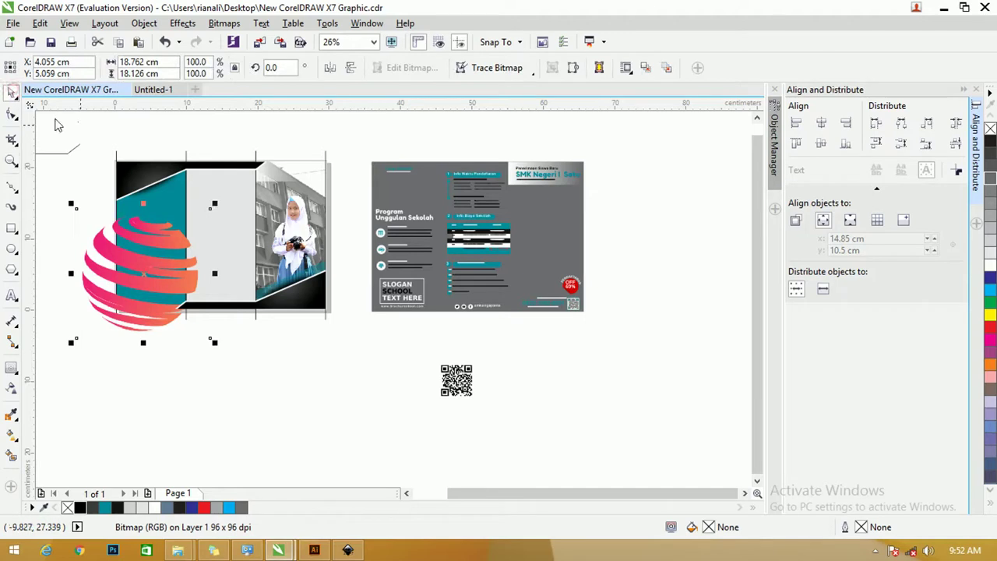
- Delete the white gradient panel behind the school title on the grey text sheet
left_click(510, 177)
key("Delete")
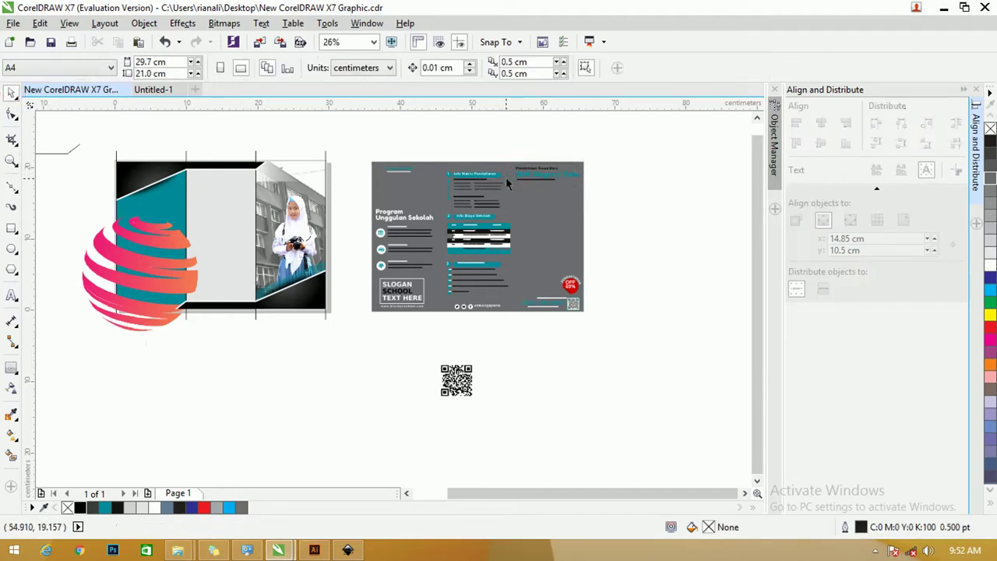
key("z")
left_click(12, 92)
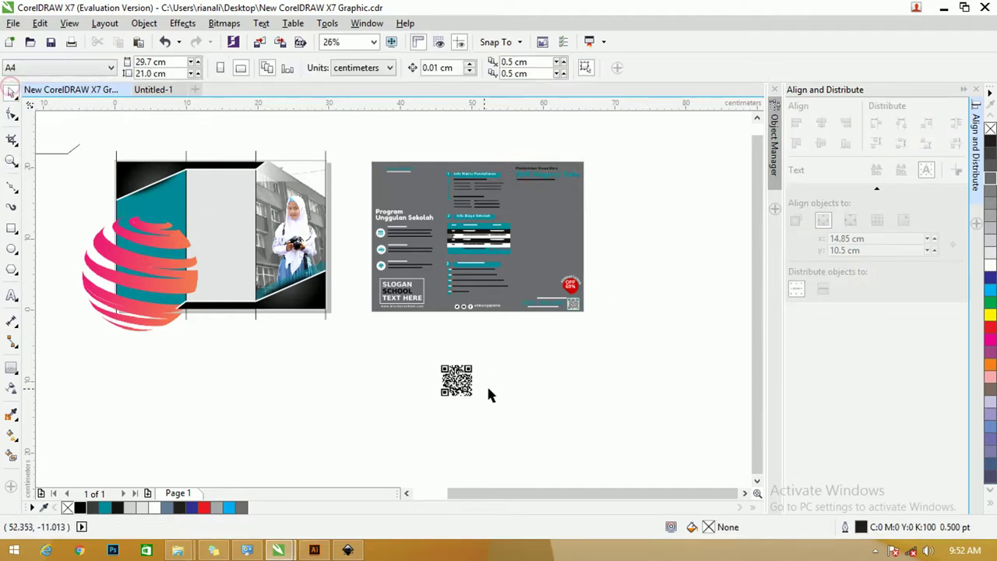
- Try placing the QR code over the footer of the third column and undo the move
left_click_drag(460, 384, 298, 294)
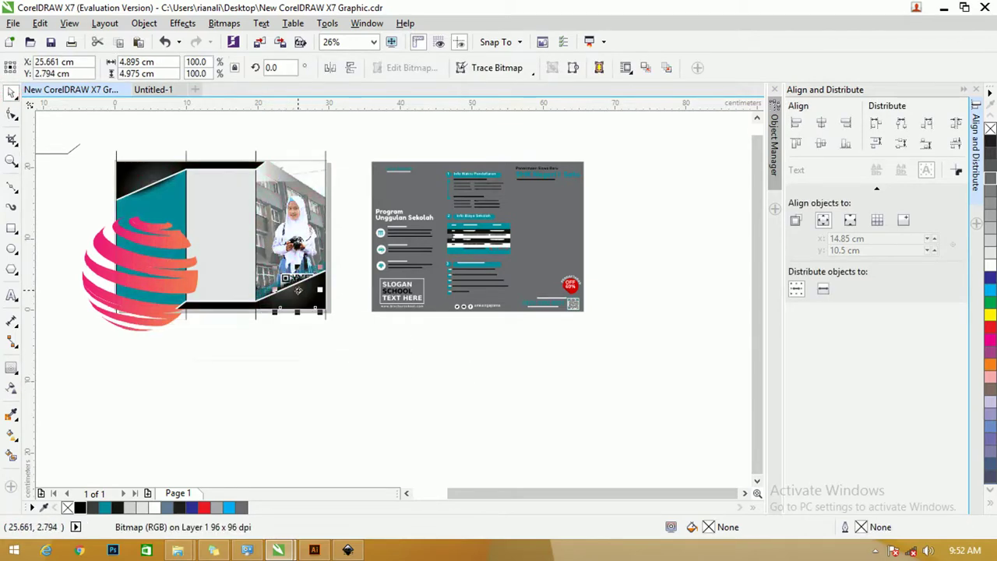
key("ctrl+z")
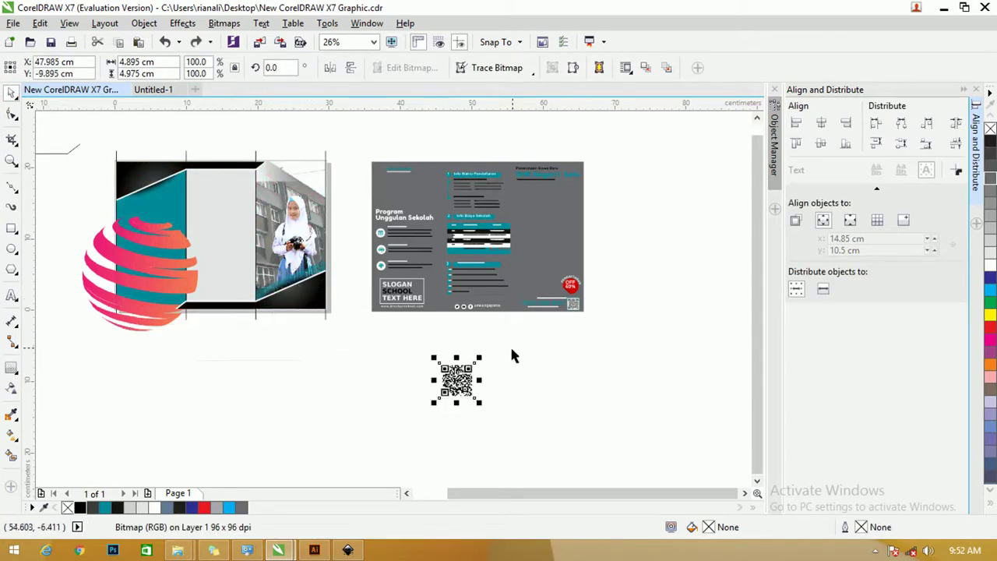
- Scale the striped globe logo down to about 5.5 × 5.3 cm
scroll(452, 314, "up", 3)
scroll(441, 257, "down", 2)
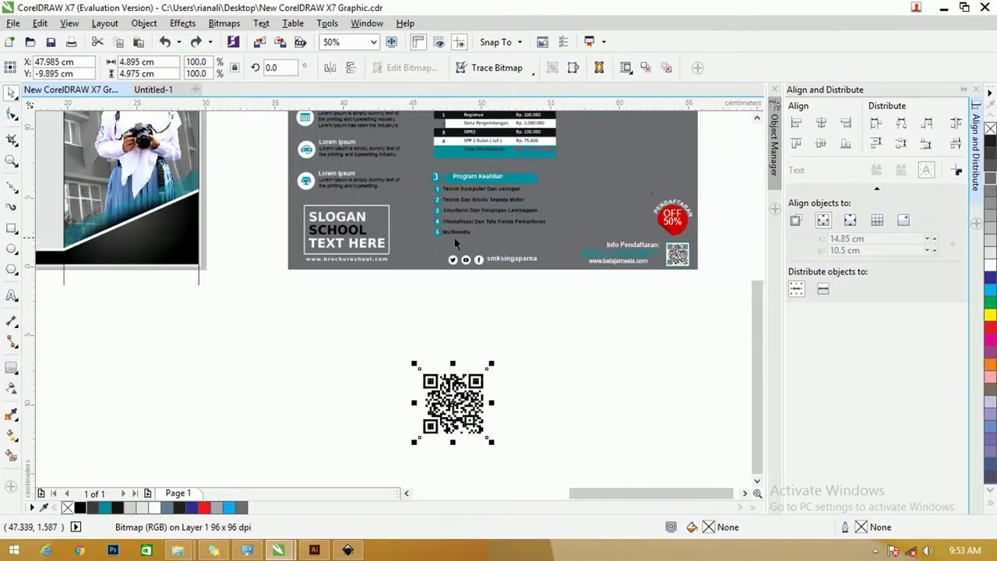
scroll(456, 244, "down", 1)
left_click(154, 214)
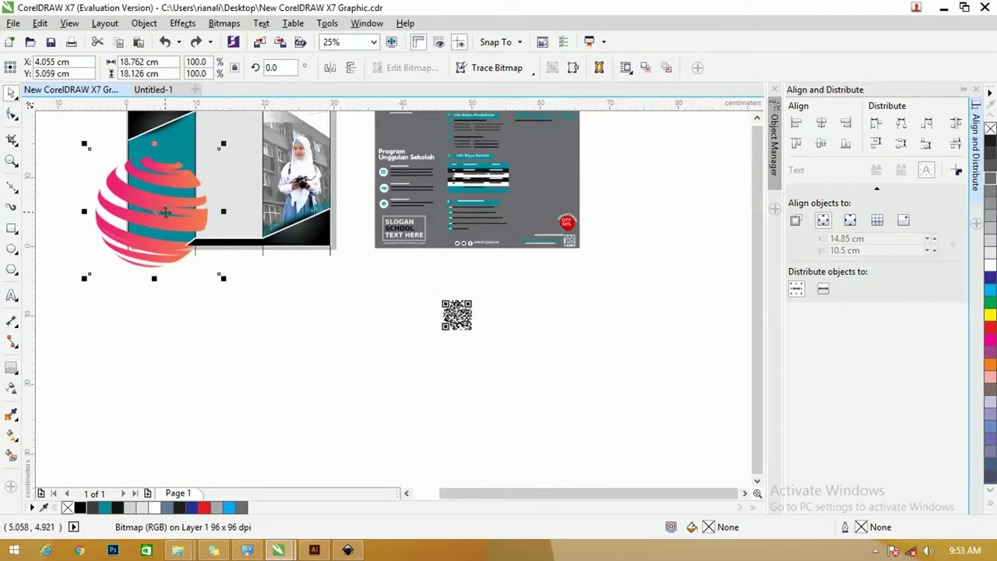
scroll(174, 207, "up", 1)
scroll(174, 207, "down", 1)
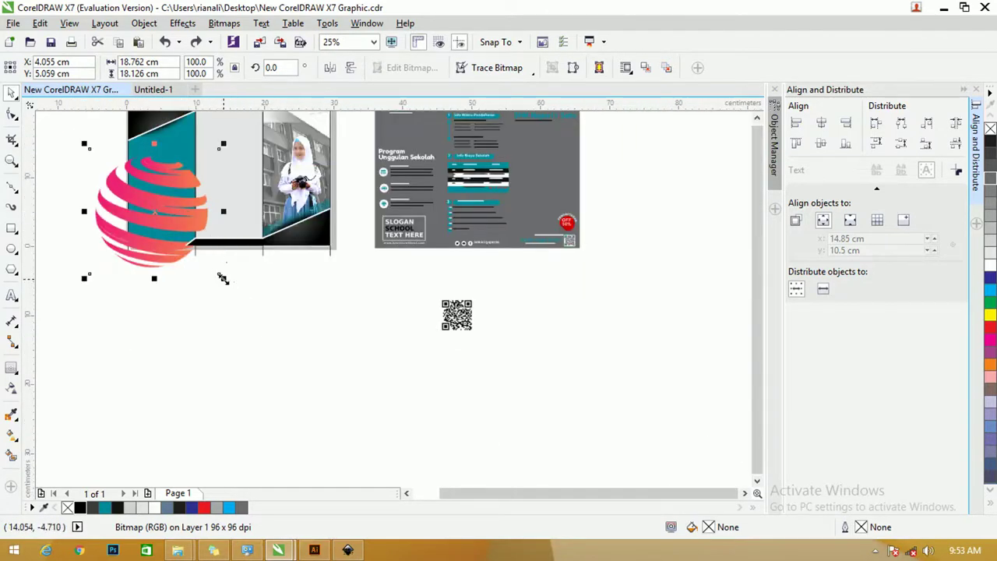
left_click_drag(223, 278, 204, 164)
- Move the "Program Unggulan Sekolah" text, icons and slogan box from the grey sheet onto the brochure's teal first column
key("z")
left_click_drag(618, 271, 144, 122)
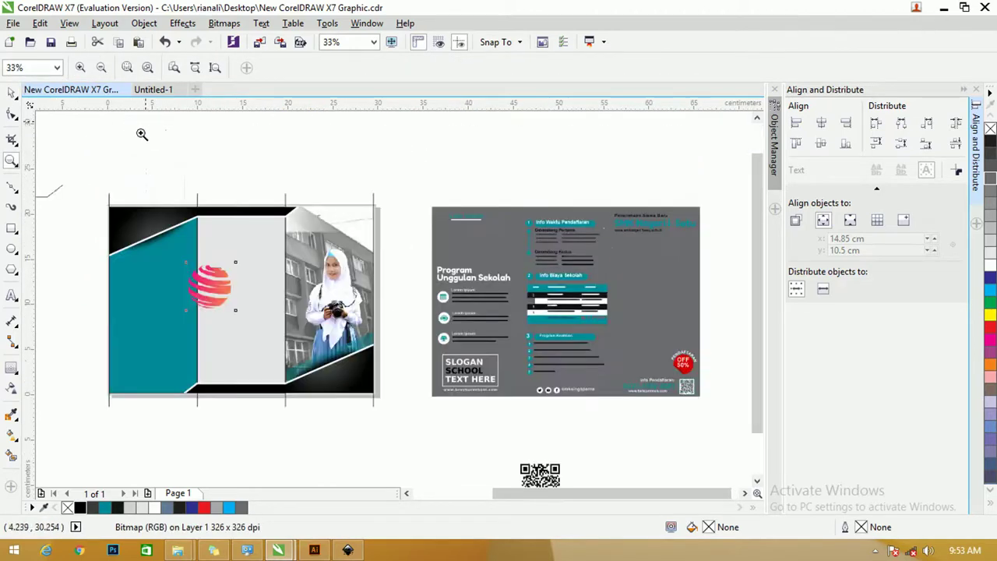
left_click(12, 92)
left_click_drag(419, 190, 516, 401)
left_click_drag(455, 286, 132, 276)
- Move the registration dates, school fee table and "Program Keahlian" list from the grey sheet into the brochure's middle column
left_click_drag(500, 186, 613, 403)
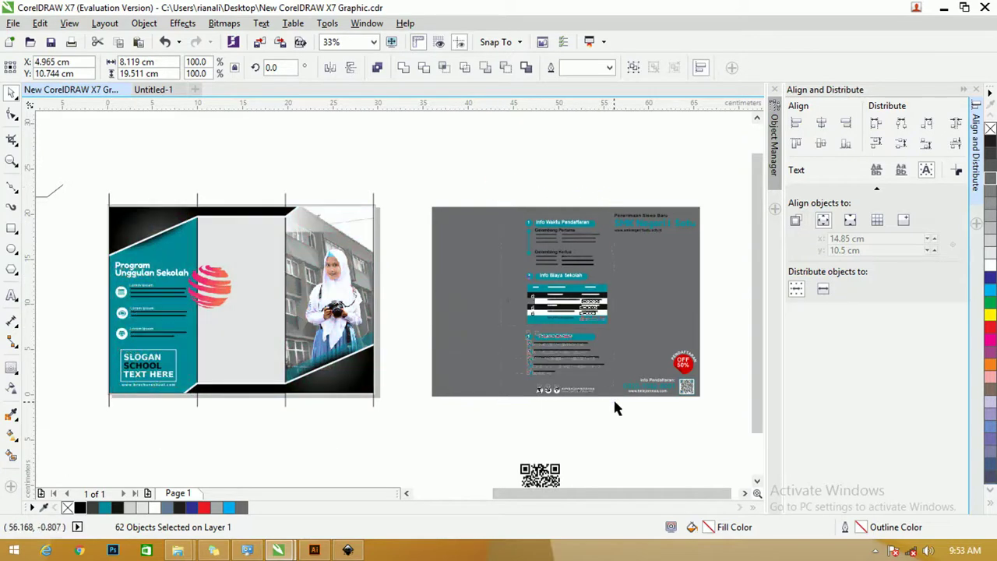
mouse_move(572, 310)
left_mouse_down()
mouse_move(263, 311)
mouse_move(246, 309)
mouse_move(243, 295)
mouse_move(287, 295)
left_mouse_up()
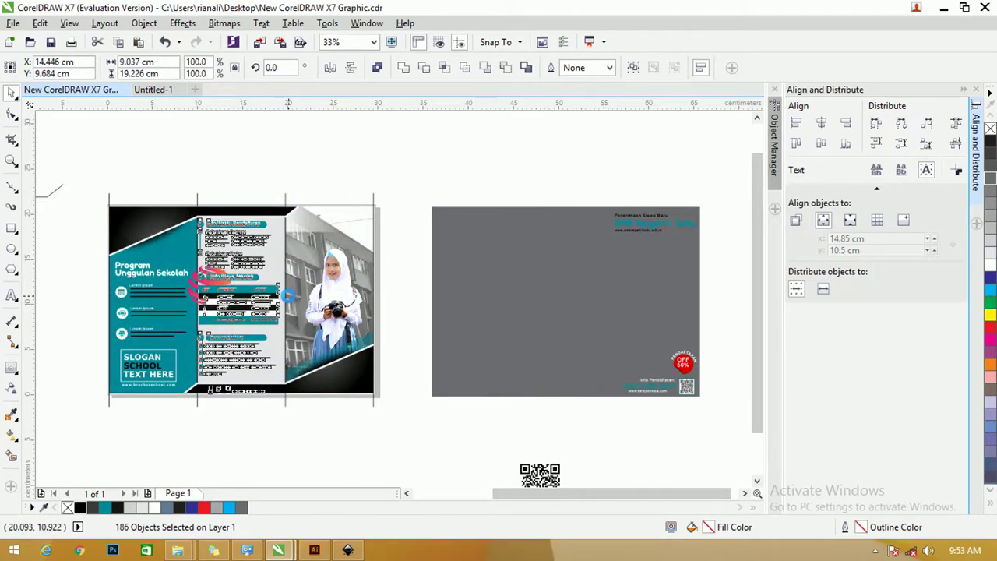
left_click(637, 174)
- Move the school title, OFF 50% badge, contact text and QR code from the grey sheet onto the third column
left_click_drag(552, 186, 724, 421)
left_click_drag(684, 386, 369, 352)
scroll(322, 245, "up", 2)
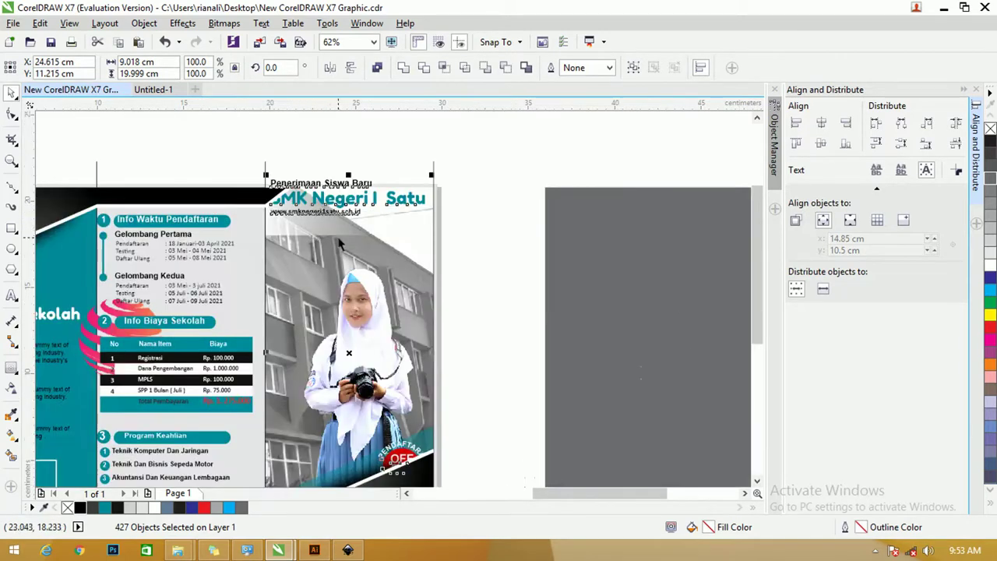
scroll(340, 245, "down", 2)
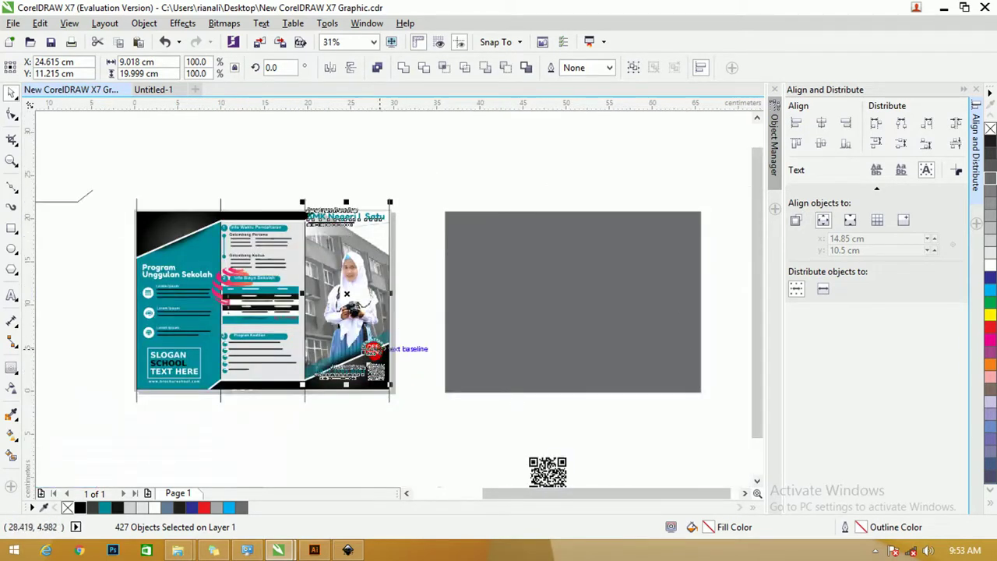
left_click_drag(372, 349, 369, 359)
left_click(421, 326)
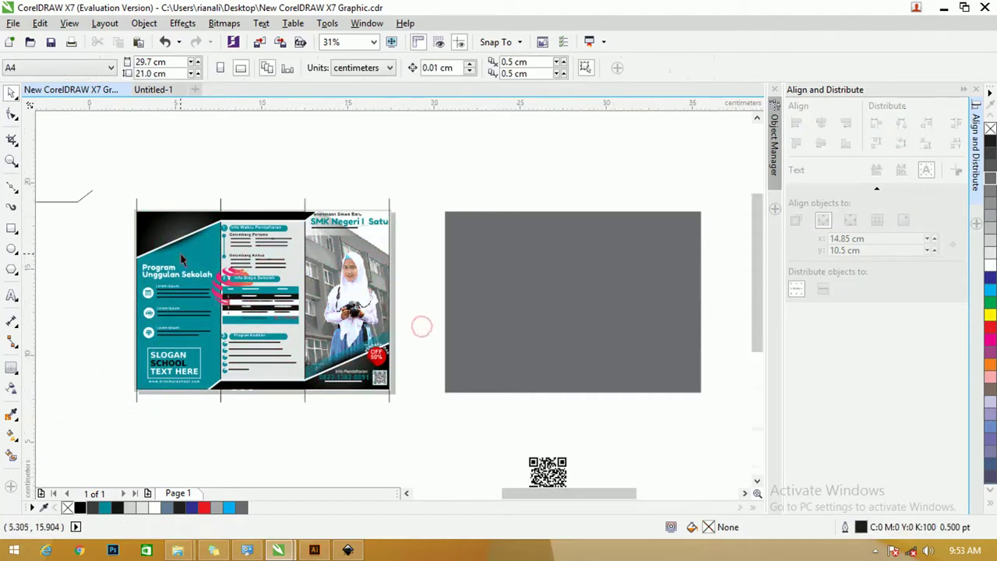
- Place the globe logo in the first column's black header corner and scale it down to about 2.2 × 2.1 cm
scroll(181, 259, "up", 2)
left_click(253, 302)
left_click_drag(253, 300, 141, 207)
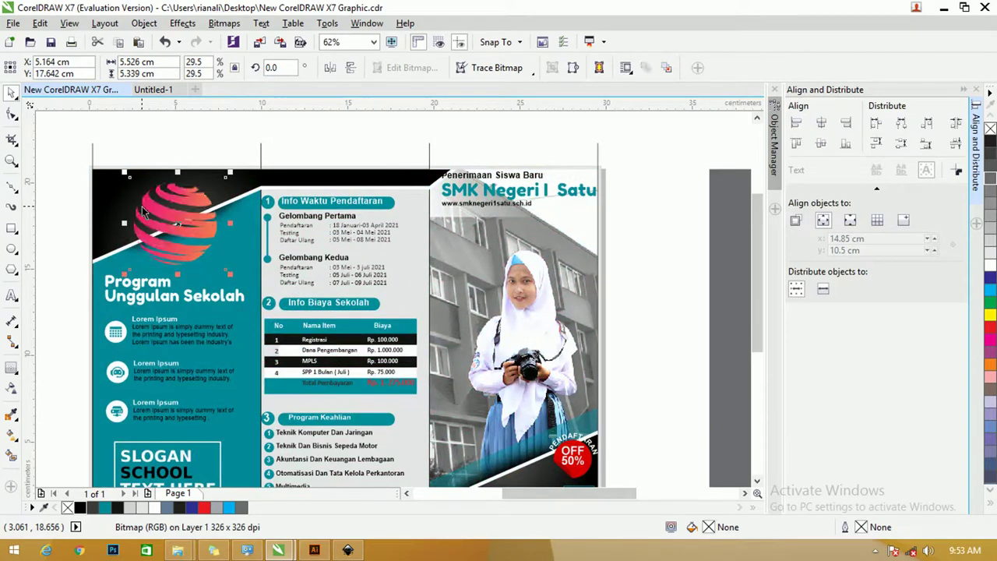
left_click_drag(230, 274, 145, 198)
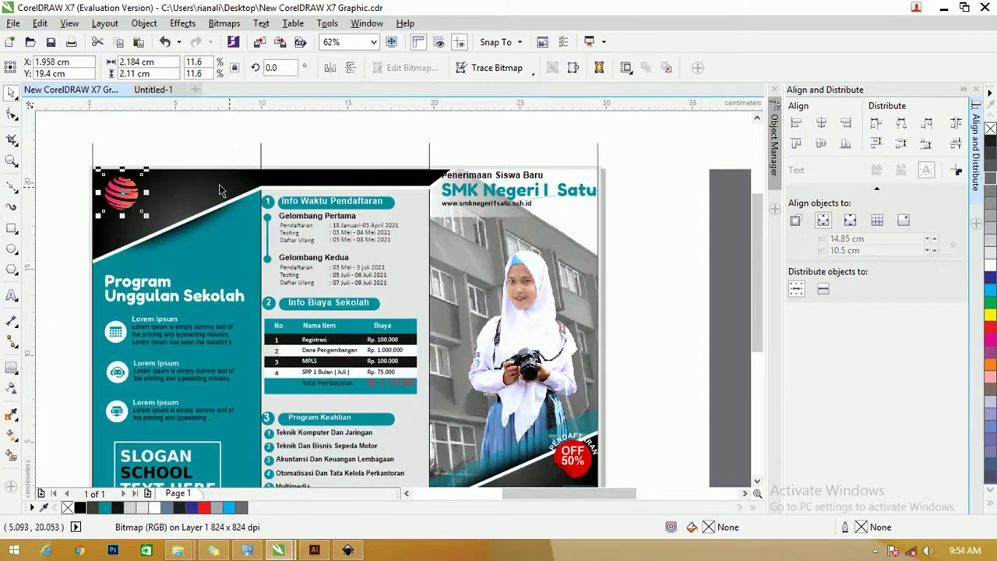
- Scale the school title block at the top of the third column down to about 8.4 × 1.9 cm
left_click_drag(560, 210, 433, 165)
scroll(459, 192, "up", 2)
scroll(528, 177, "down", 2)
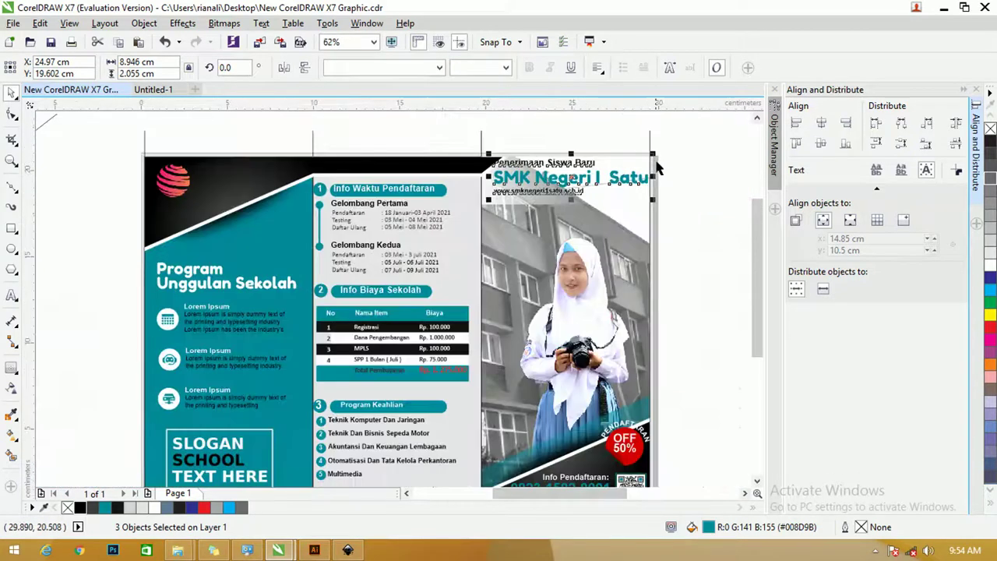
left_click_drag(653, 154, 643, 155)
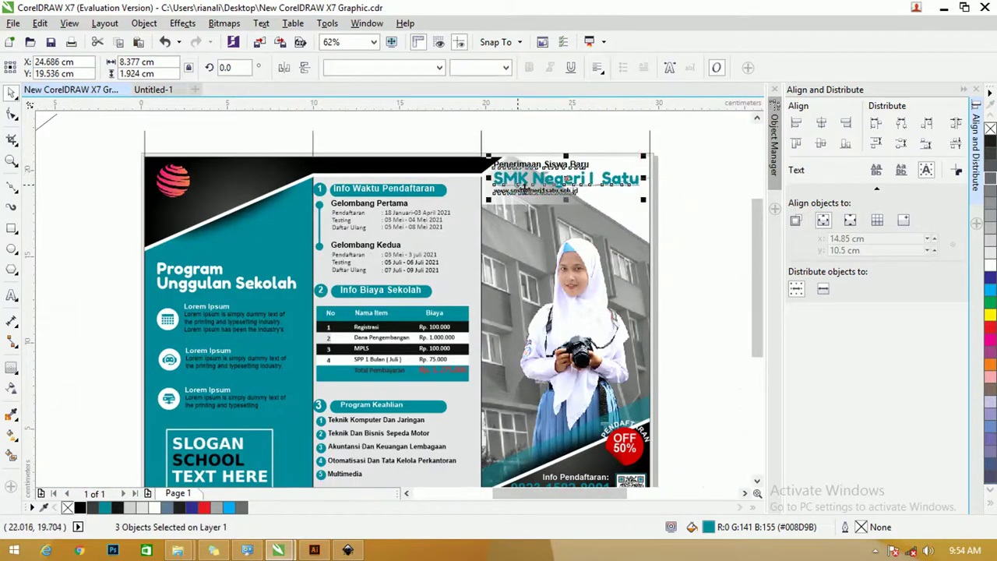
left_click_drag(751, 229, 753, 256)
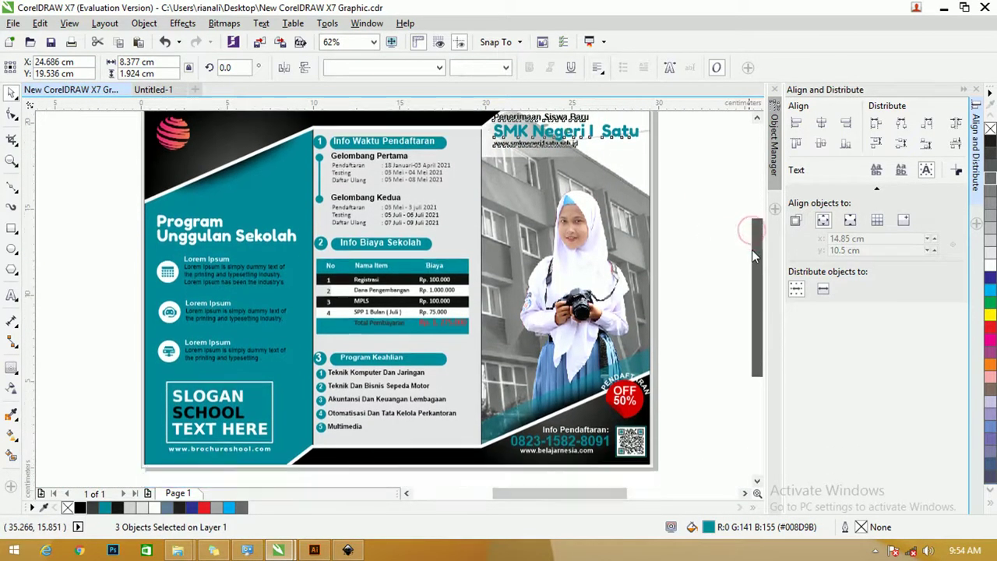
left_click(704, 177)
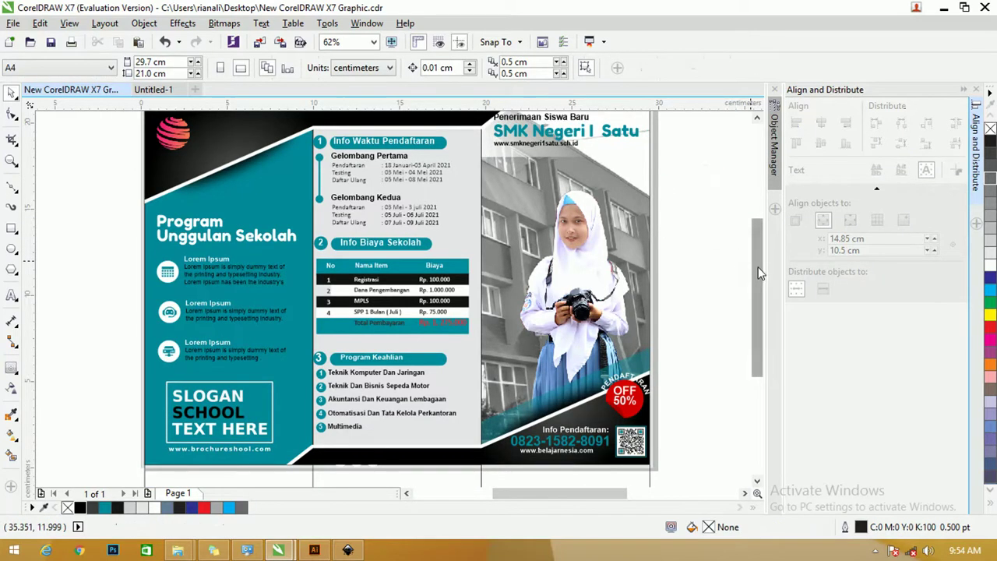
- Remove the outline from the group of four vertical fold lines on the brochure
scroll(758, 276, "down", 1)
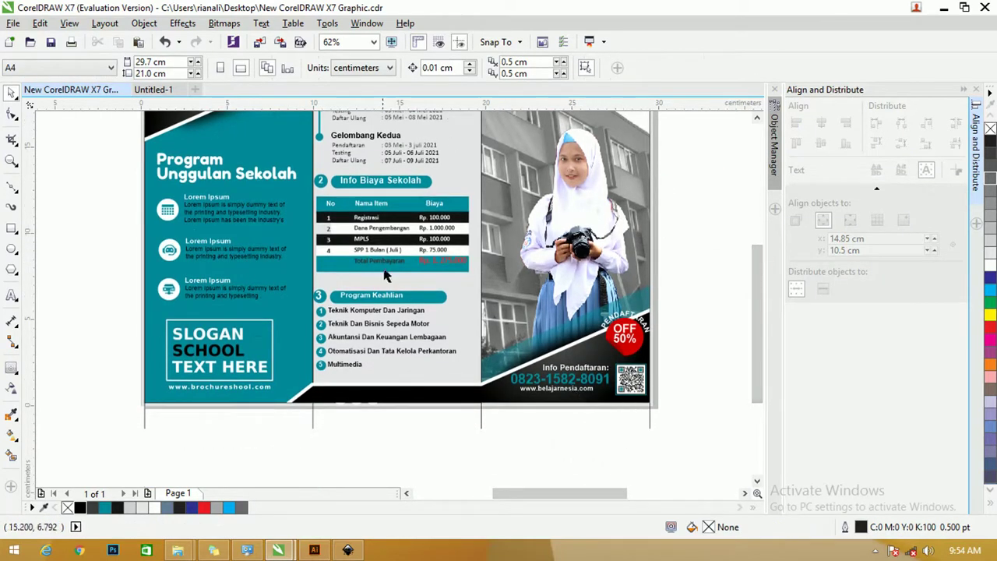
scroll(387, 275, "up", 2)
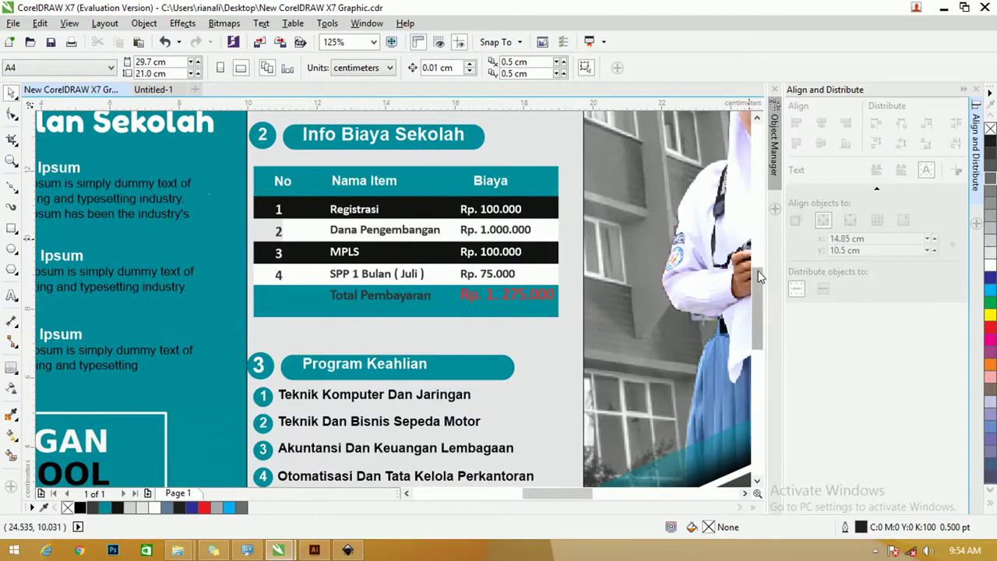
scroll(252, 225, "up", 2)
scroll(253, 225, "down", 3)
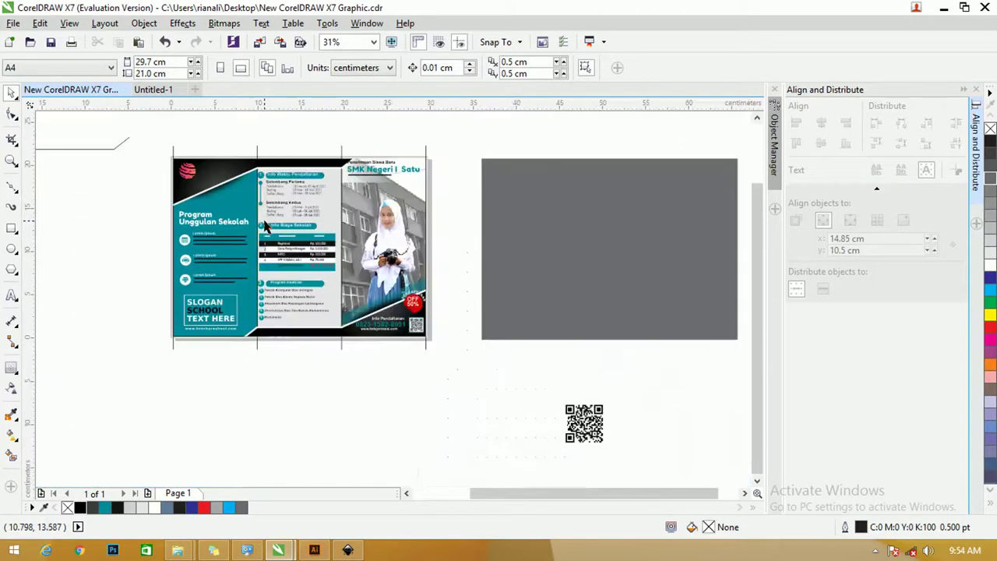
left_click_drag(154, 138, 427, 152)
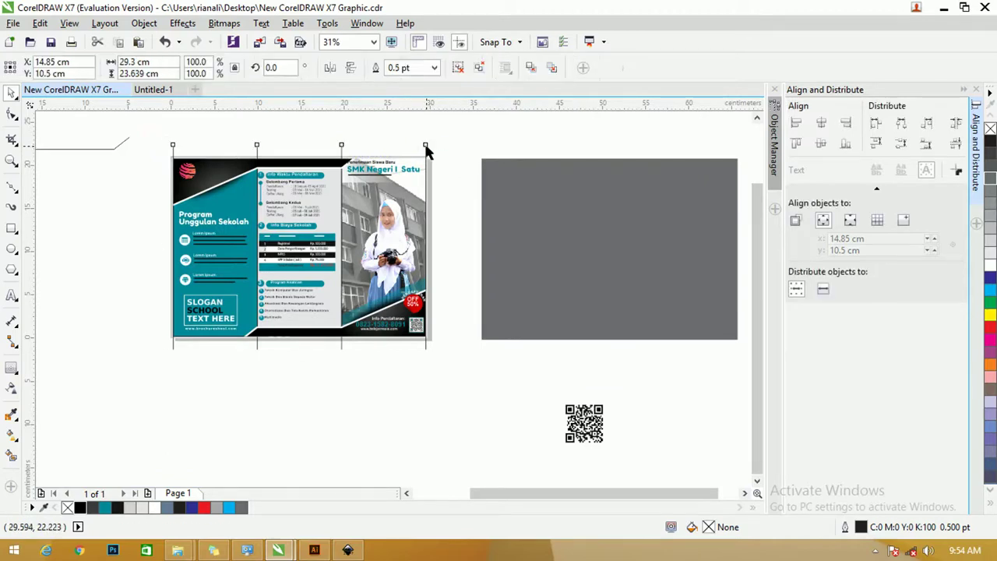
right_click(990, 129)
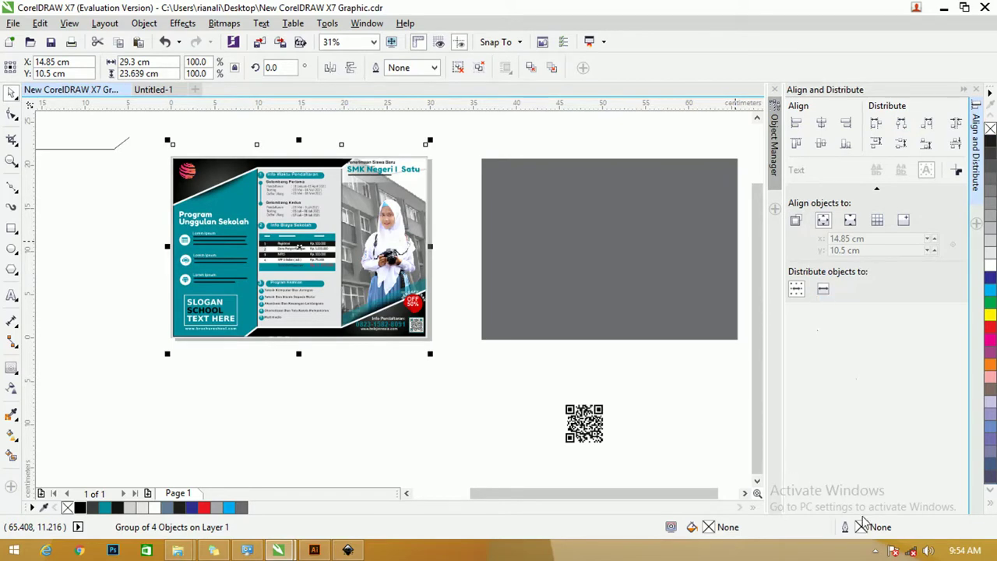
- Turn on the visibility of the master page's Guides layer in the Object Manager and frame the brochure
left_click(774, 137)
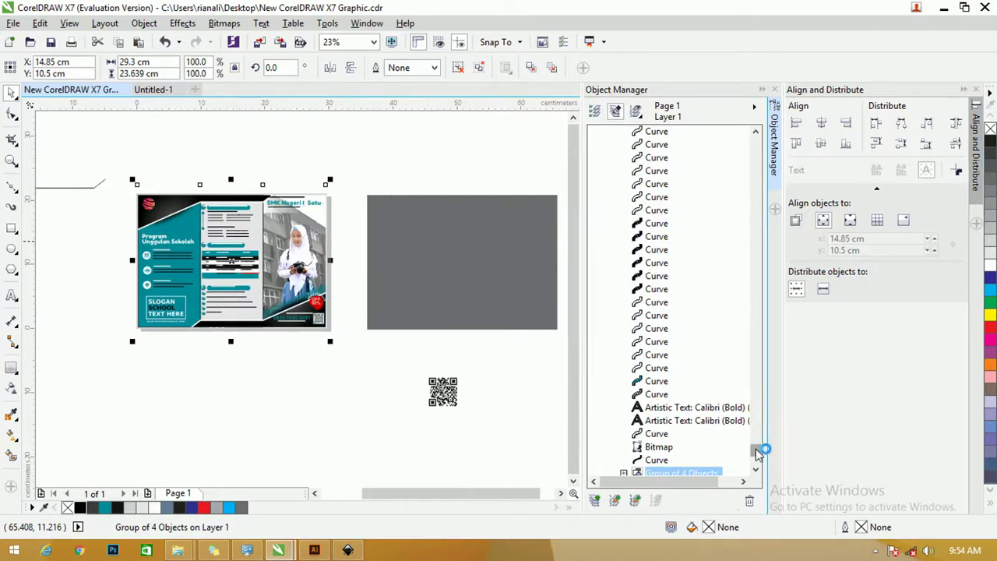
left_click_drag(759, 452, 757, 461)
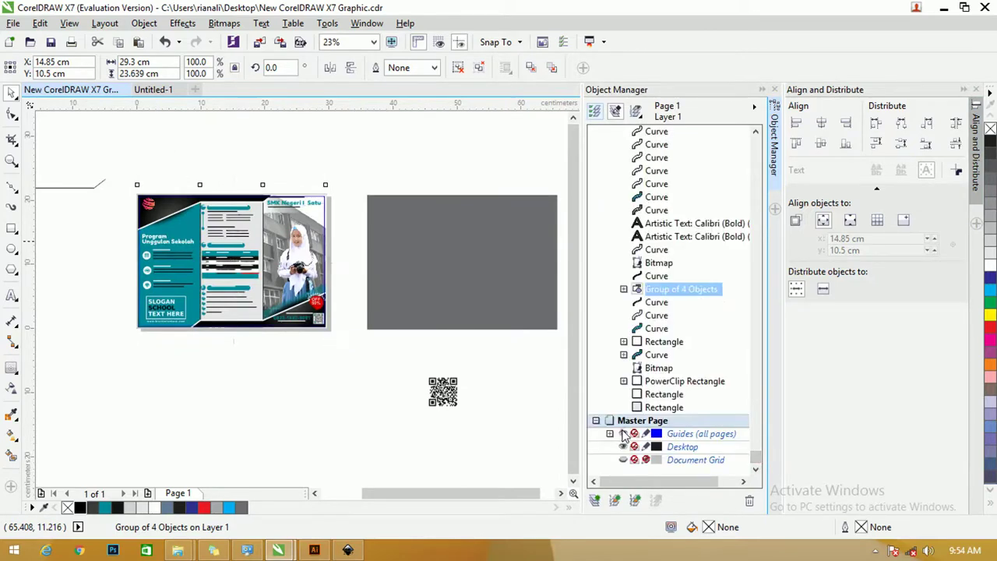
key("z")
left_click_drag(114, 185, 340, 324)
left_click(12, 92)
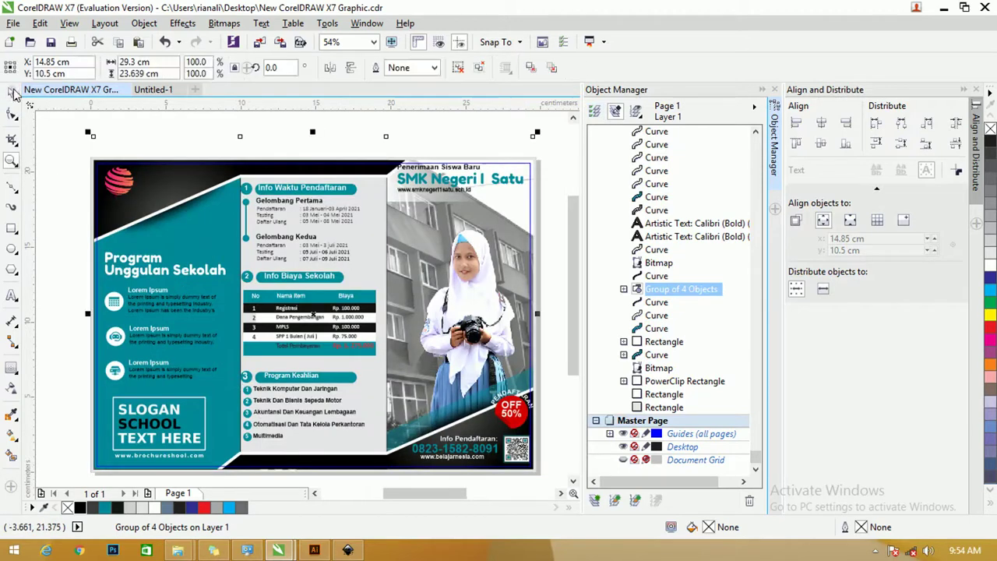
left_click(117, 191)
left_click_drag(125, 182, 119, 184)
key("ctrl+z")
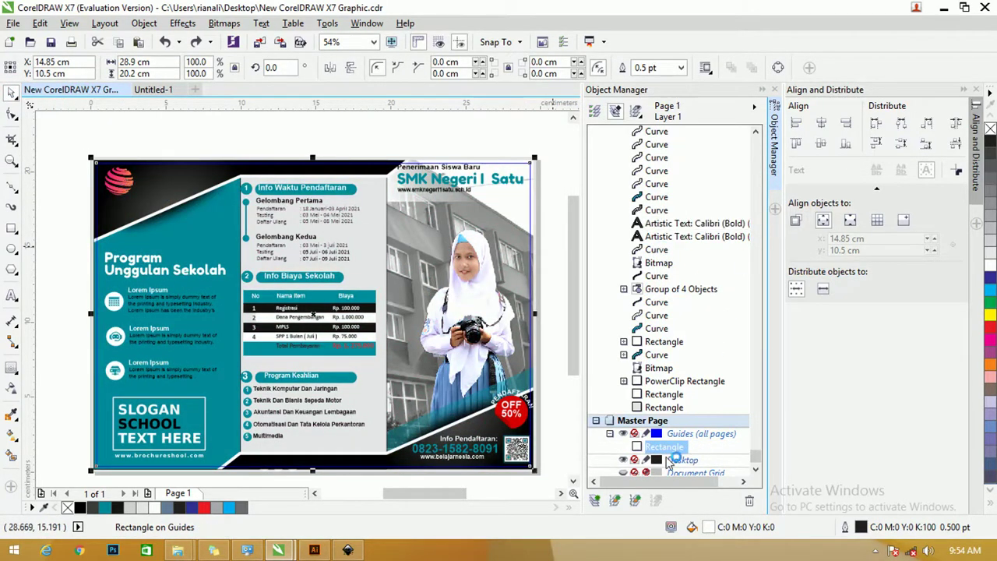
- Shift the globe logo within the black header corner to about X 1.535 cm, Y 19.446 cm
mouse_move(123, 180)
left_mouse_down()
mouse_move(111, 175)
mouse_move(115, 185)
left_mouse_up()
scroll(111, 176, "up", 3)
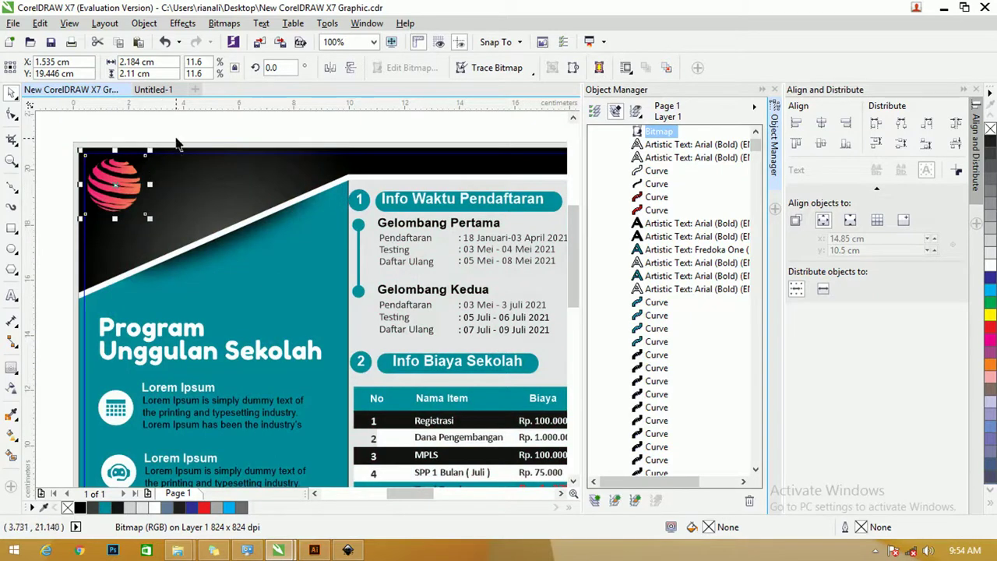
scroll(178, 144, "down", 3)
- Send the globe logo behind all objects and bring it back to the front of the stack
scroll(719, 374, "down", 5)
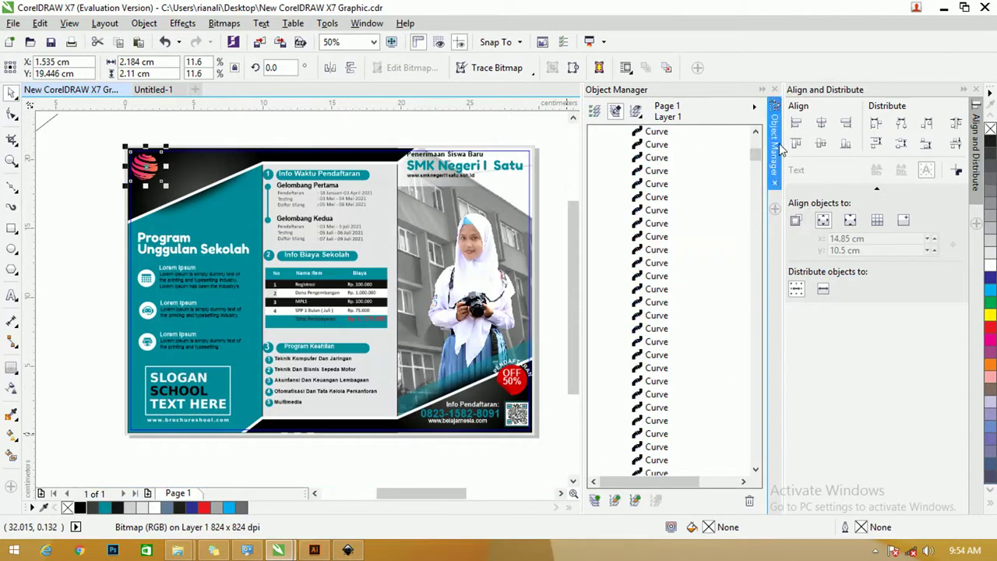
scroll(755, 188, "down", 5)
left_click_drag(763, 475, 752, 450)
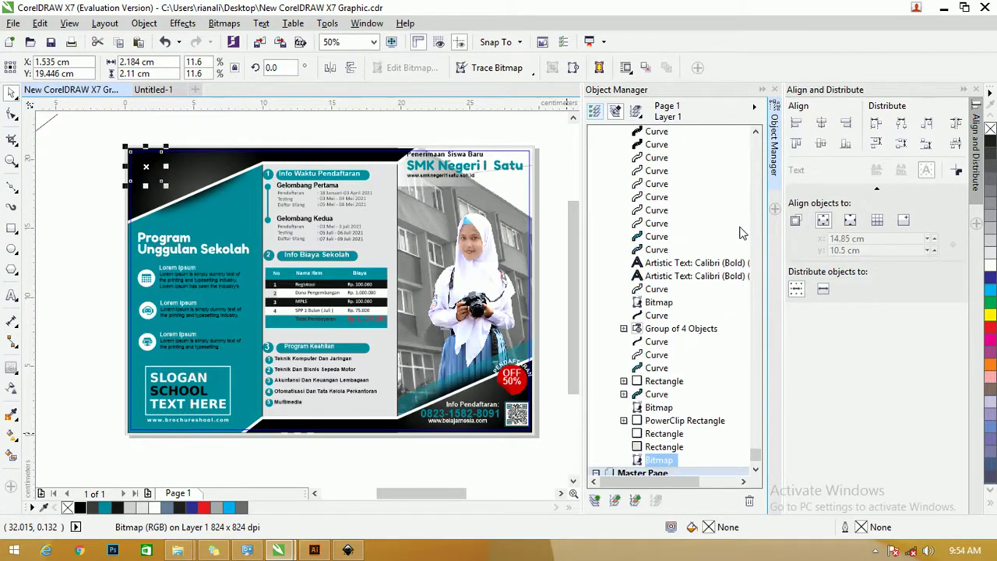
key("shift+Page_Up")
- Make the master page's Guides (all pages) layer the active layer
left_click_drag(754, 150, 743, 470)
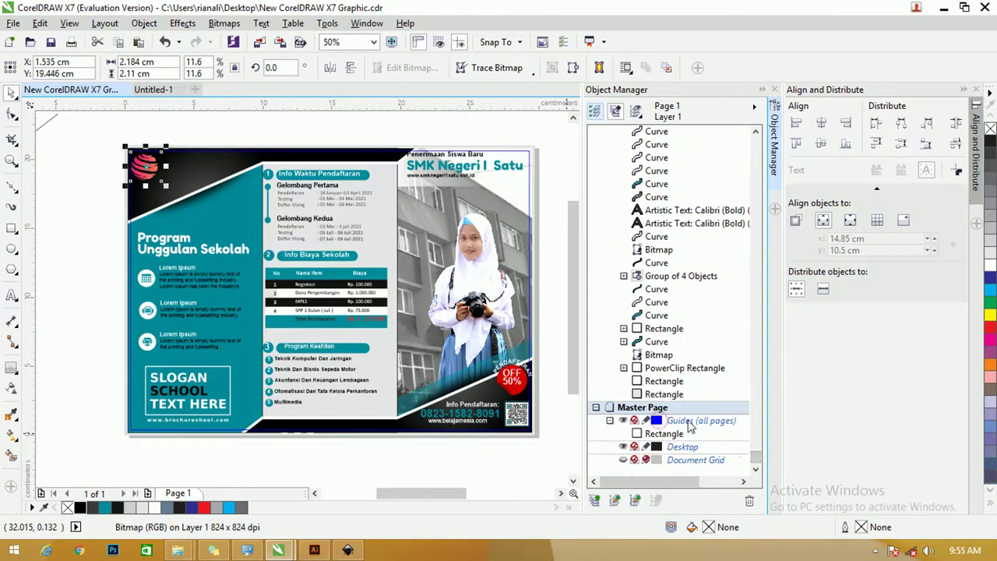
left_click(688, 425)
scroll(117, 152, "up", 2)
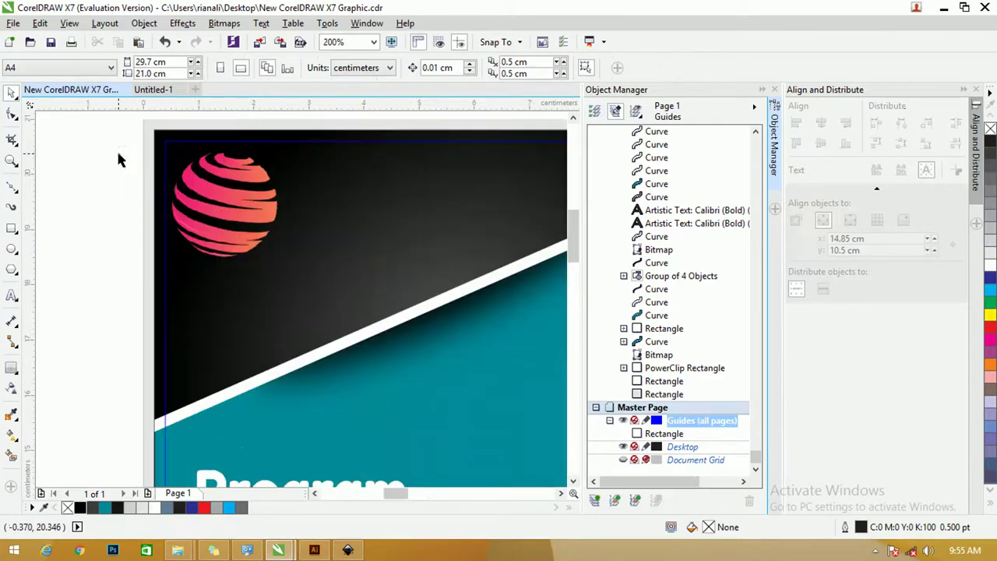
left_click(201, 157)
key("Escape")
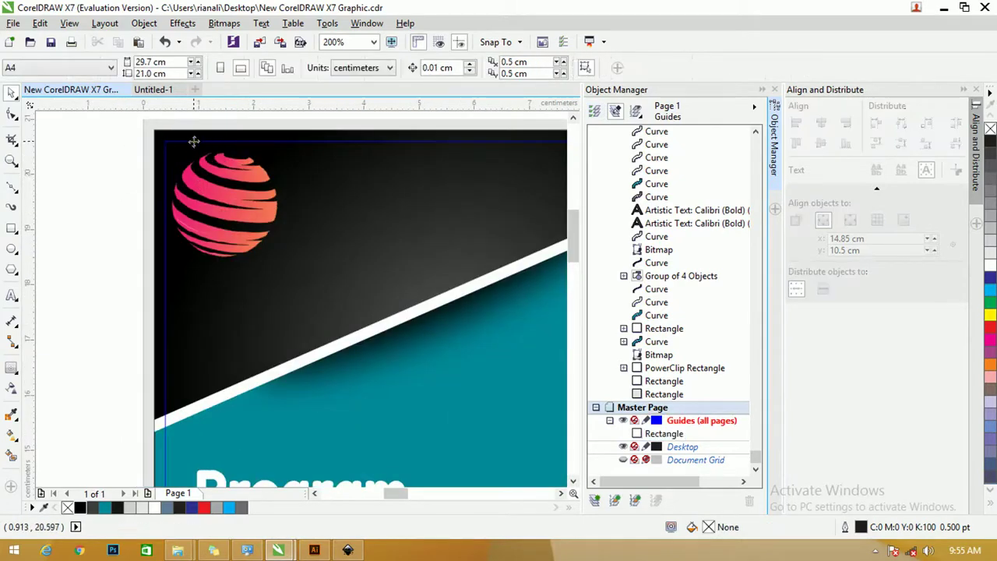
scroll(99, 148, "down", 3)
left_click_drag(118, 141, 279, 294)
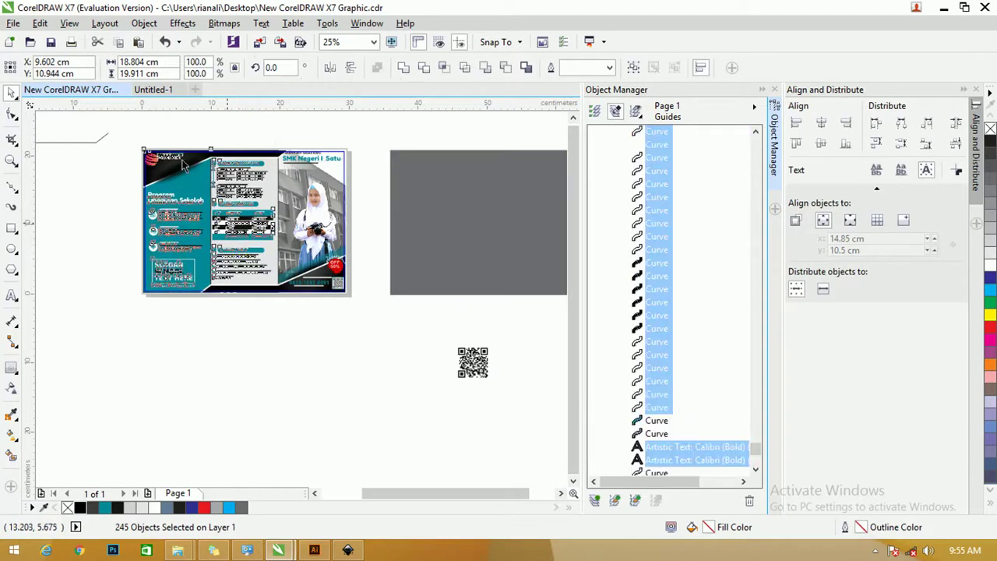
left_click(193, 129)
scroll(178, 164, "up", 1)
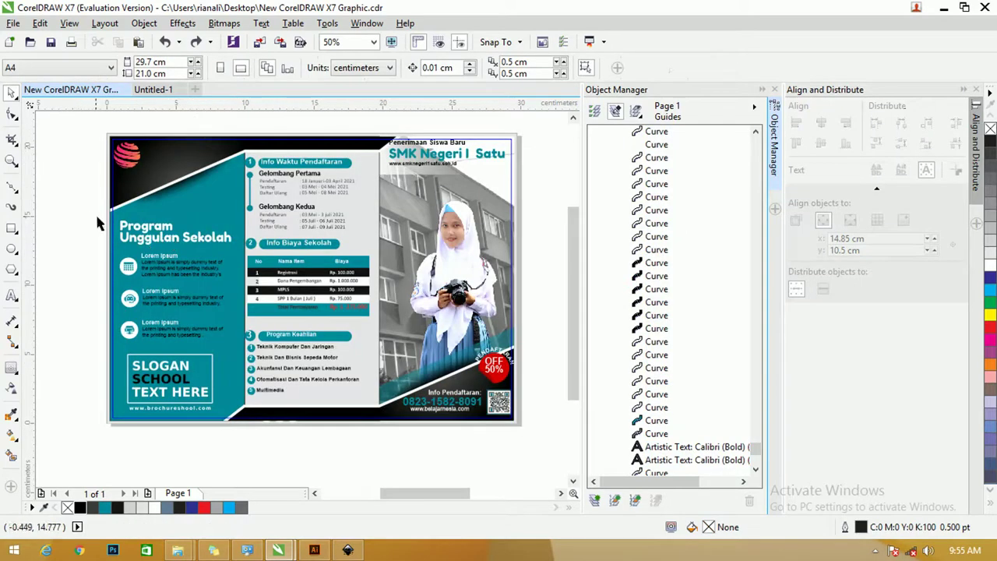
left_click_drag(232, 356, 239, 423)
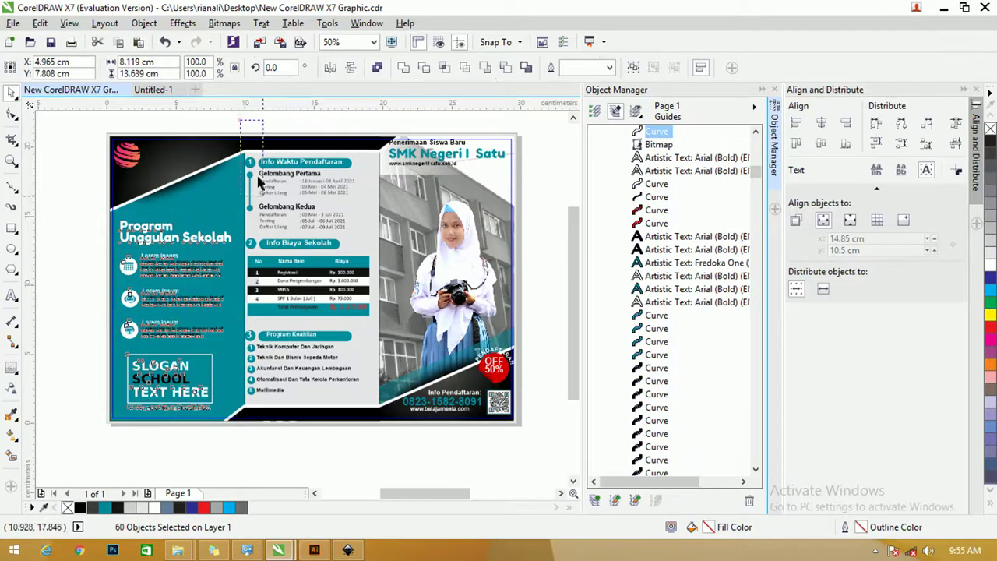
left_click_drag(241, 121, 372, 424)
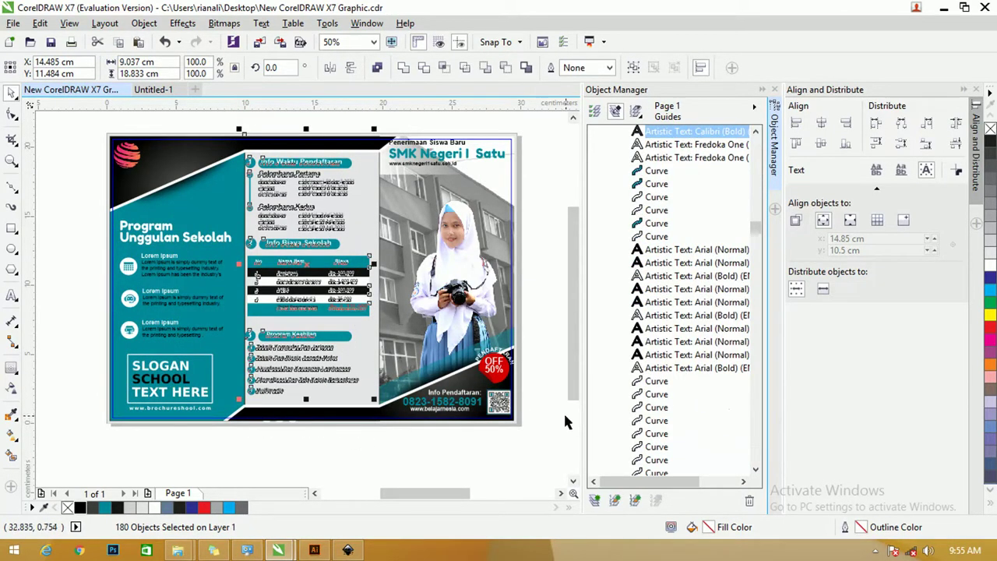
left_click_drag(544, 392, 471, 319)
scroll(483, 335, "up", 4)
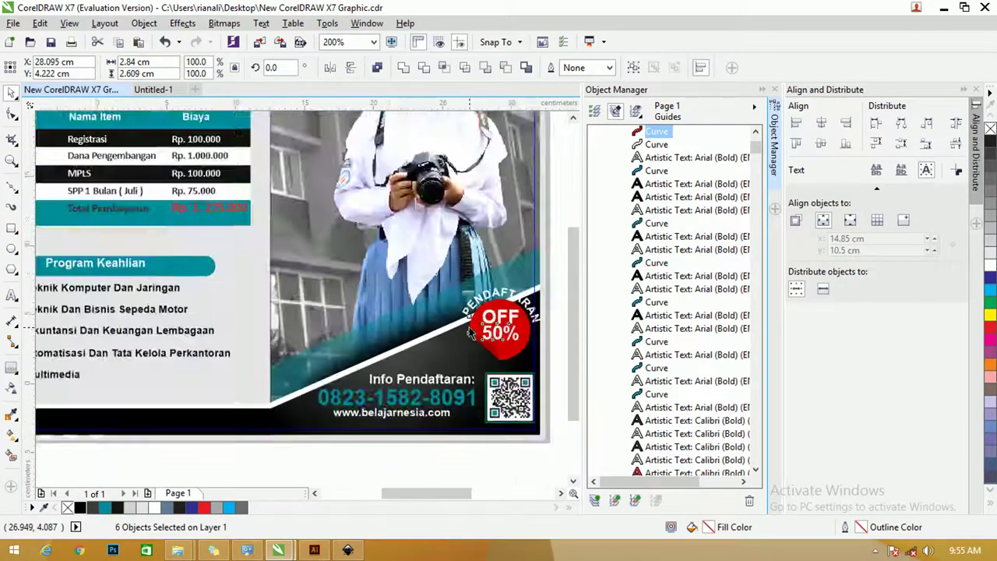
scroll(470, 327, "down", 2)
left_click_drag(490, 325, 486, 323)
scroll(527, 385, "up", 1)
- Try to group the contact text with the QR code, then ungroup them again
left_click_drag(509, 400, 233, 304)
key("ctrl+g")
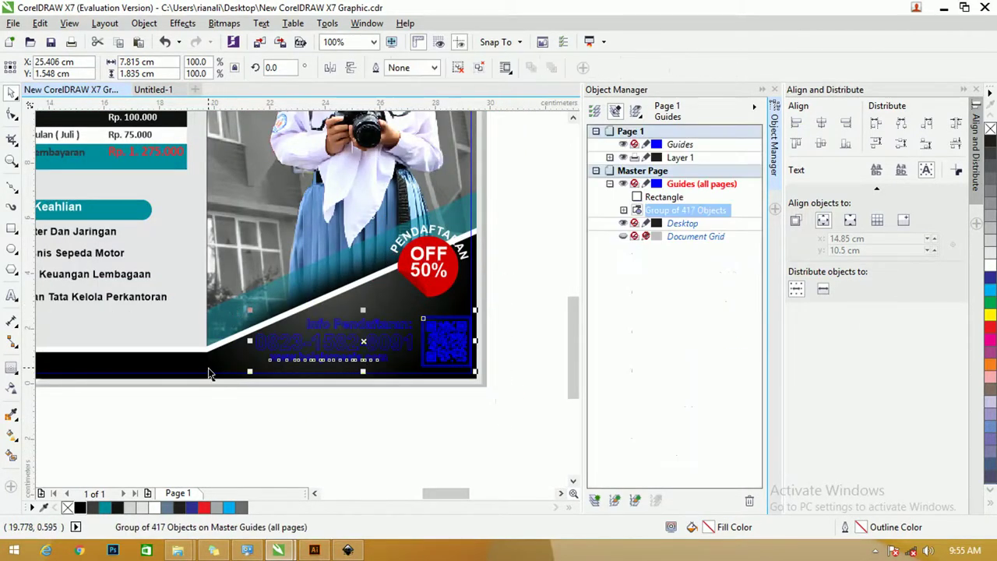
key("ctrl+u")
left_click(386, 412)
left_click_drag(525, 381, 246, 314)
key("ctrl+g")
key("ctrl+z")
left_click(511, 316)
key("ctrl+z")
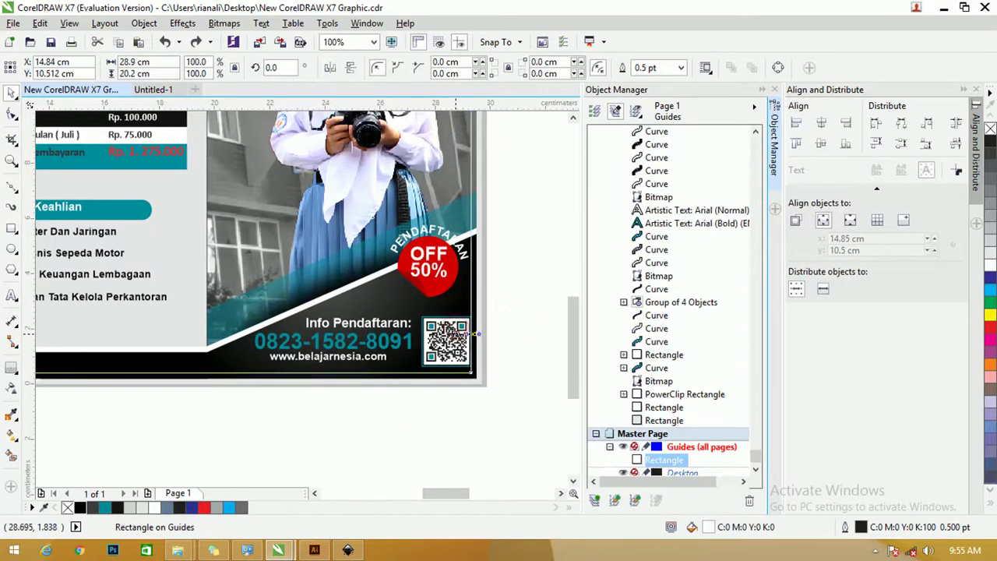
left_click_drag(473, 334, 466, 333)
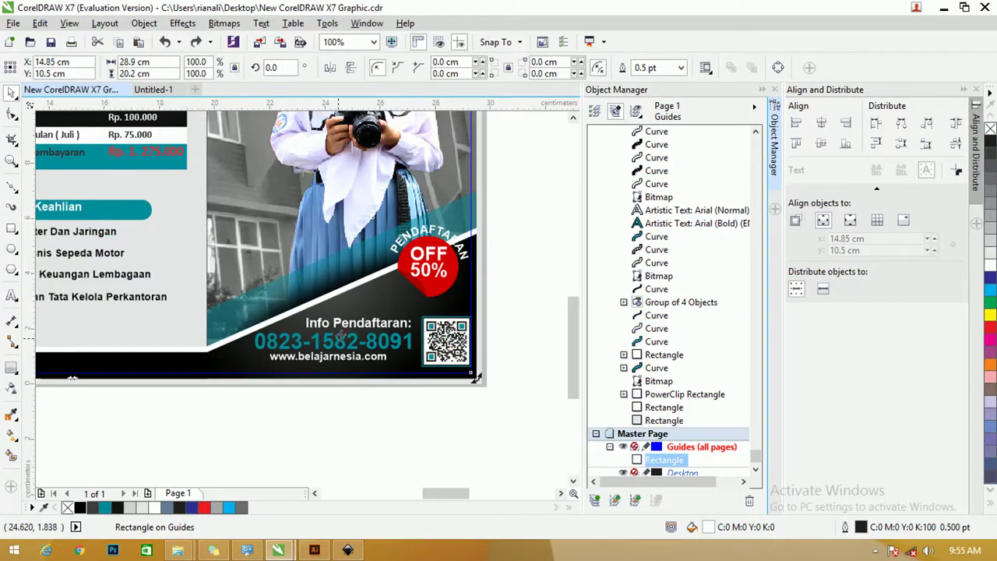
left_click(315, 412)
left_click_drag(186, 421, 475, 312)
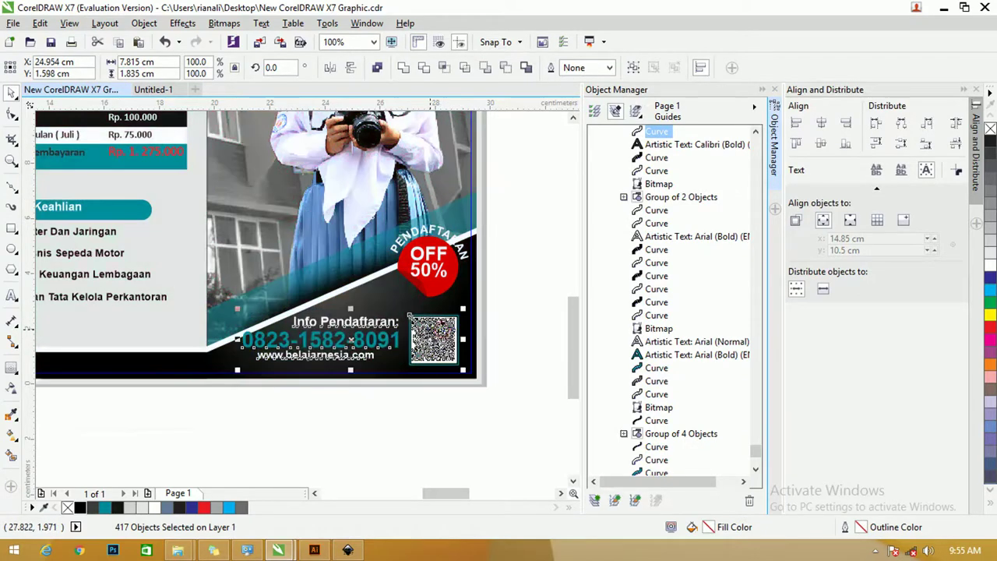
key("ctrl+g")
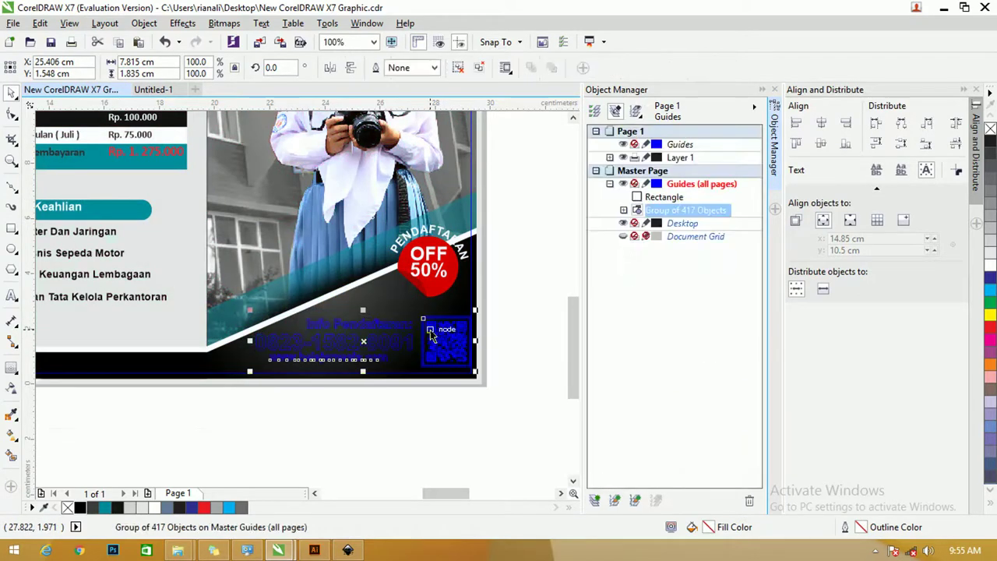
key("ctrl+u")
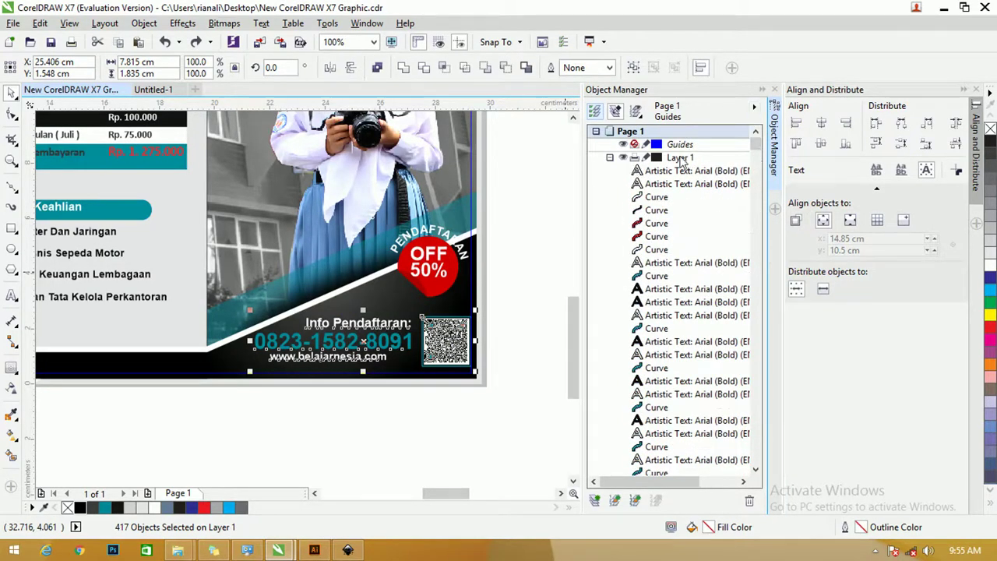
- Make Layer 1 the active layer, keeping the contact text and QR code on the page
key("Delete")
left_click(680, 157)
left_click(680, 157)
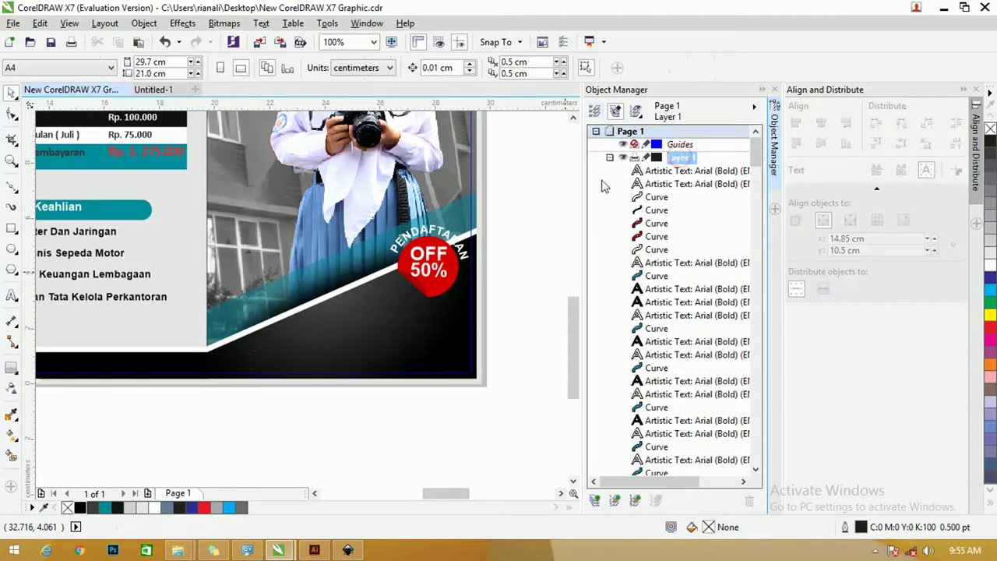
left_click(558, 212)
key("ctrl+z")
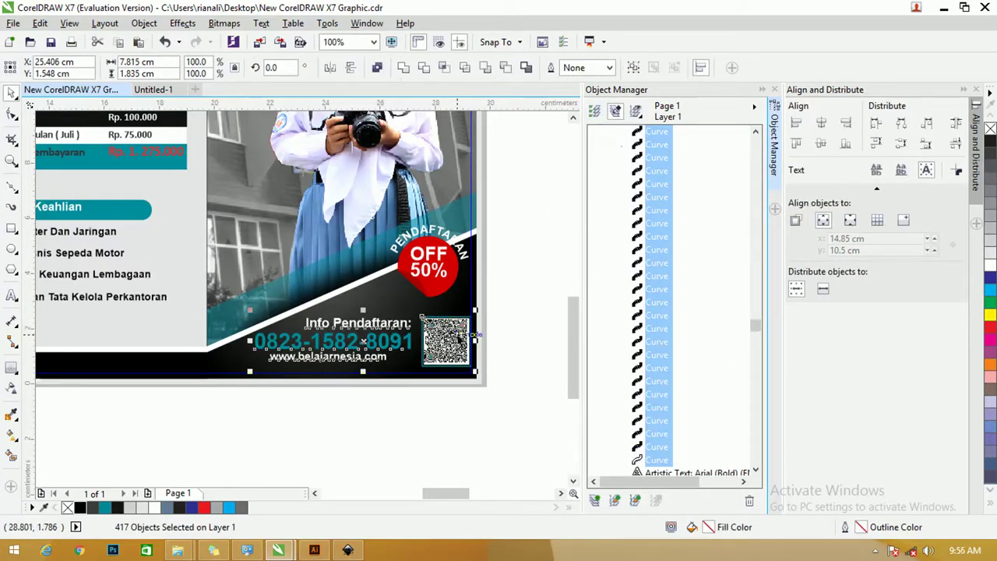
- Group the contact text with the QR code and align the group to the guide rectangle's bottom and right edges
key("ctrl+g")
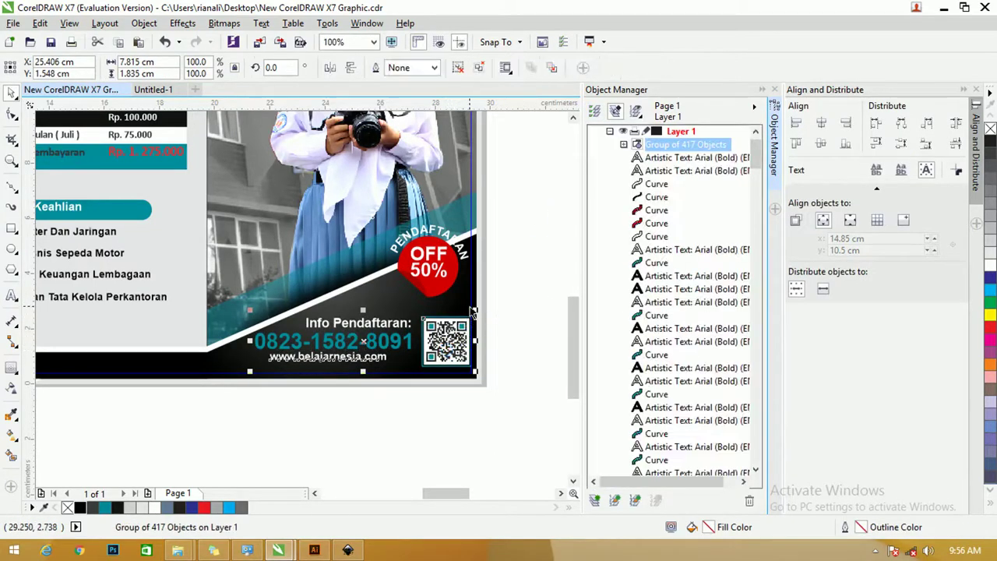
left_click(471, 295, "shift")
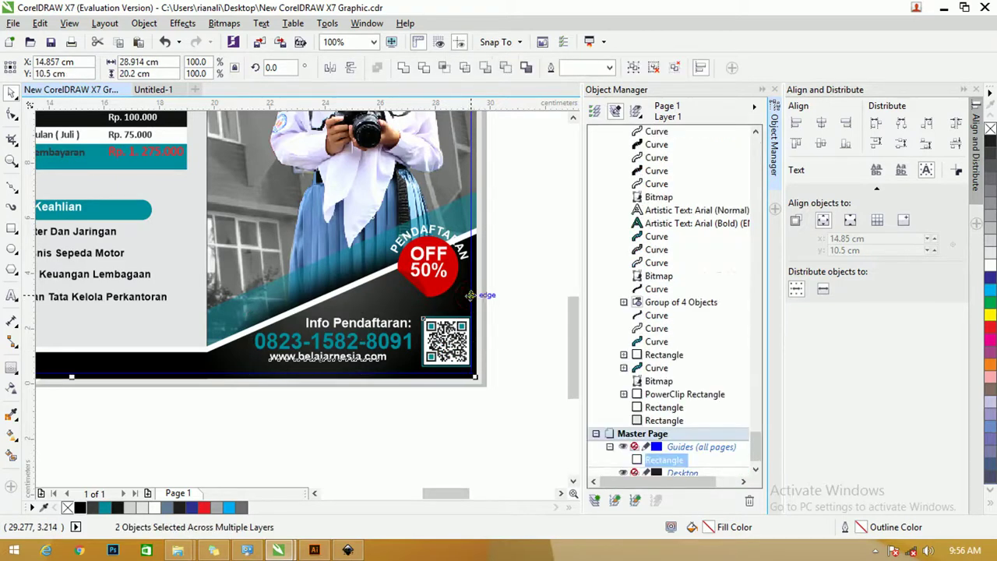
key("b")
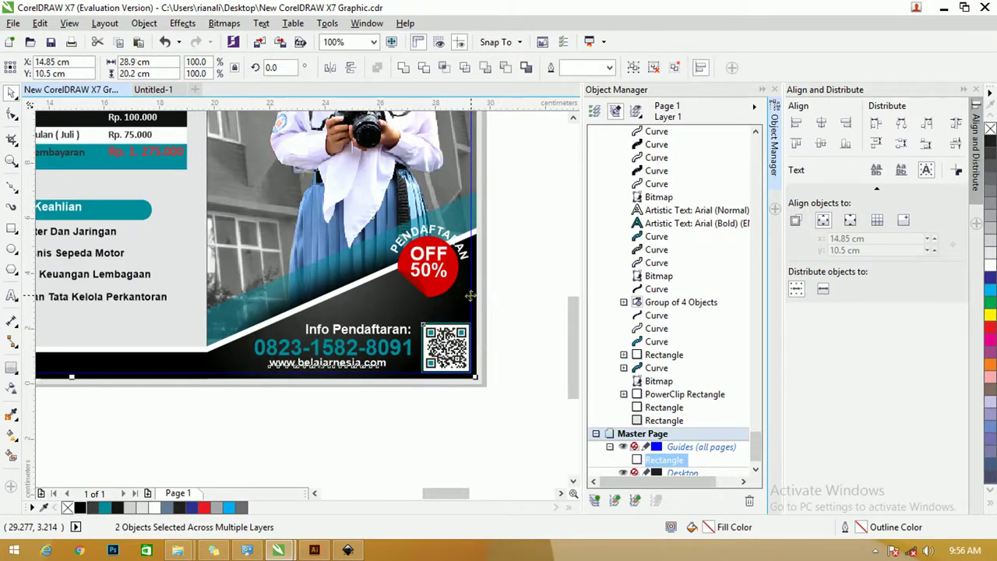
left_click(504, 296)
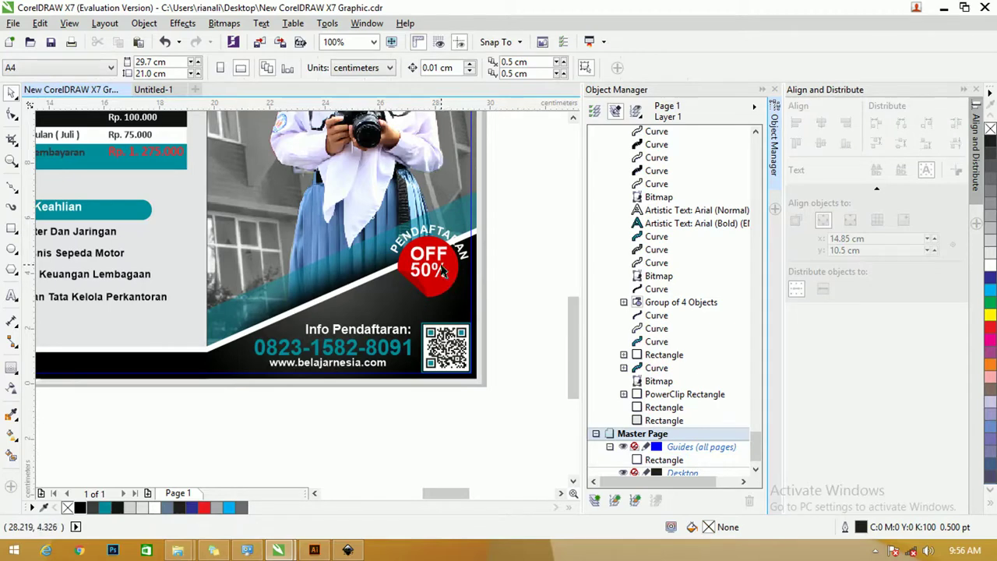
- Group the "Penerimaan Siswa Baru" line, the "SMK Negeri 1 Satu" title and the school website text
left_click_drag(573, 335, 567, 240)
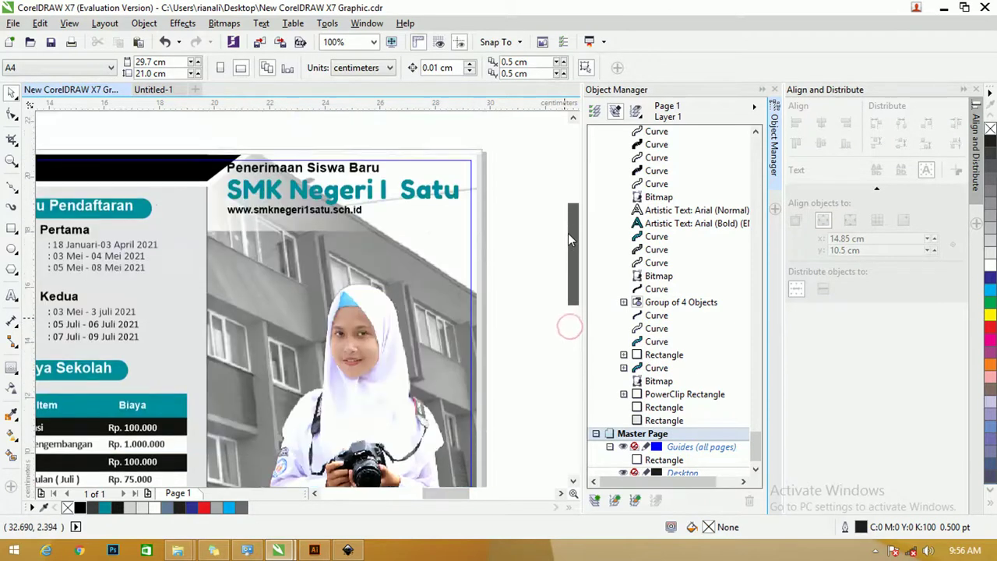
left_click(242, 168)
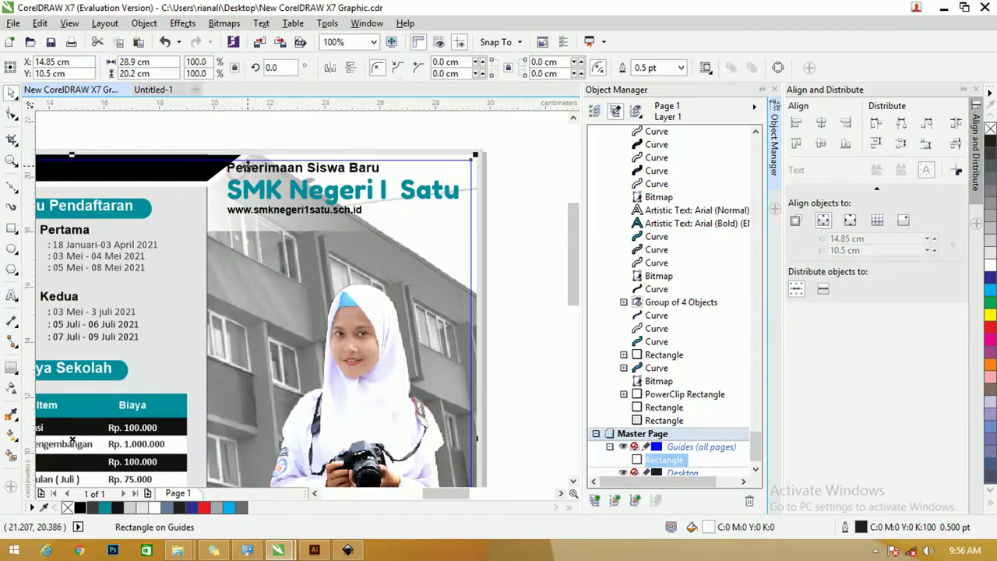
left_click(360, 130)
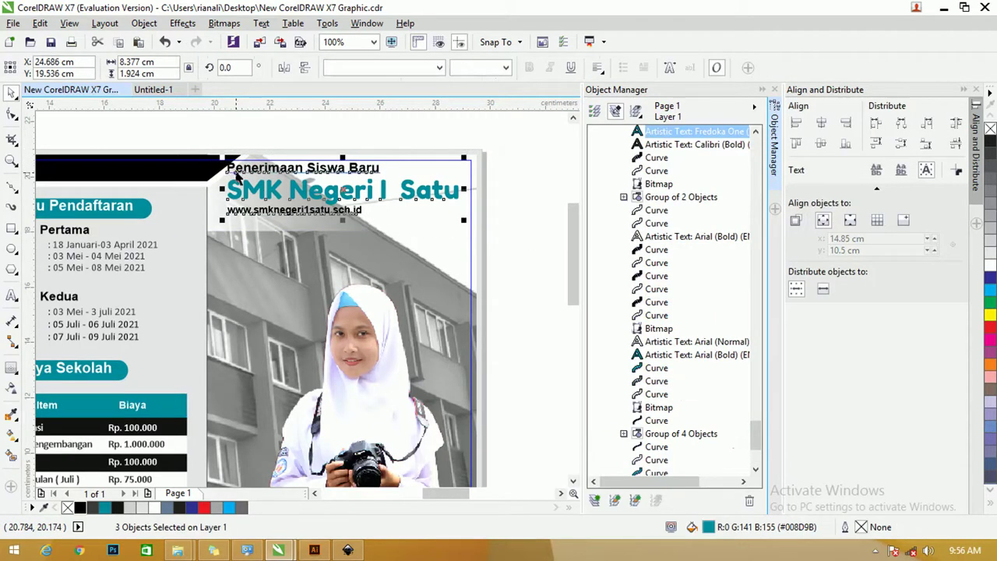
key("ctrl+g")
- Align the school title group to the top and right edges of the guide rectangle
scroll(341, 178, "left", 1)
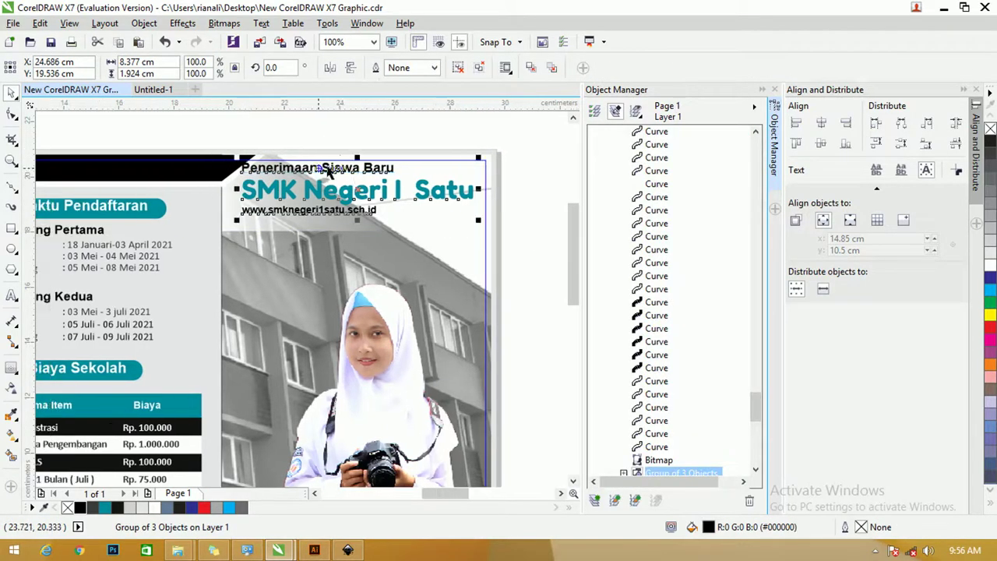
left_click(316, 165, "shift")
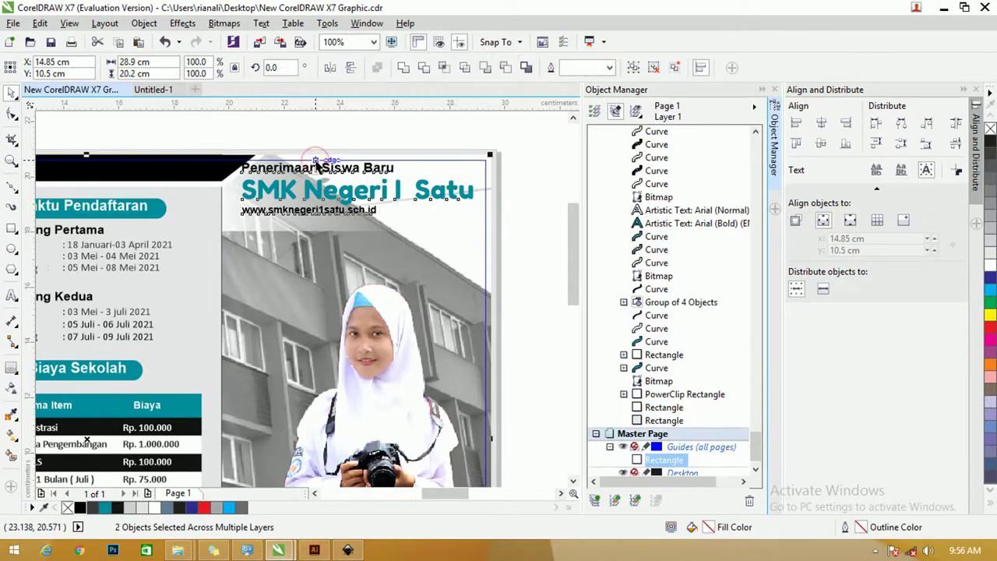
left_click_drag(316, 165, 316, 162)
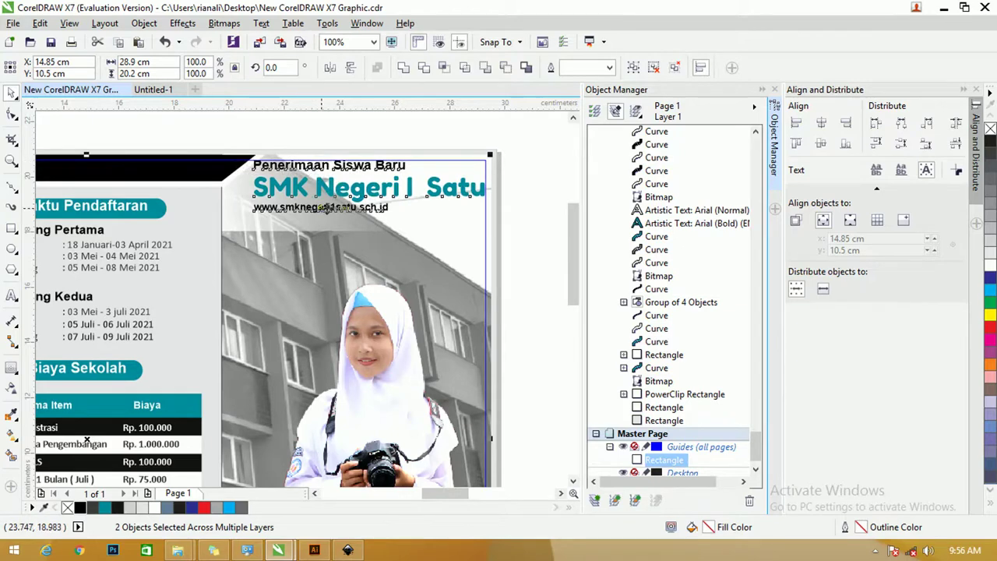
left_click(340, 132)
left_click(324, 201)
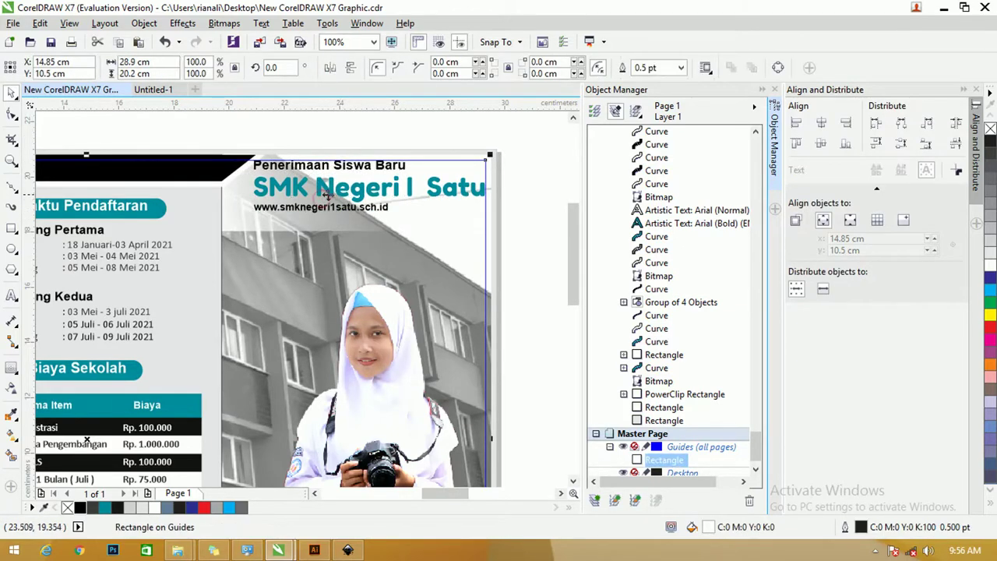
left_click(336, 193)
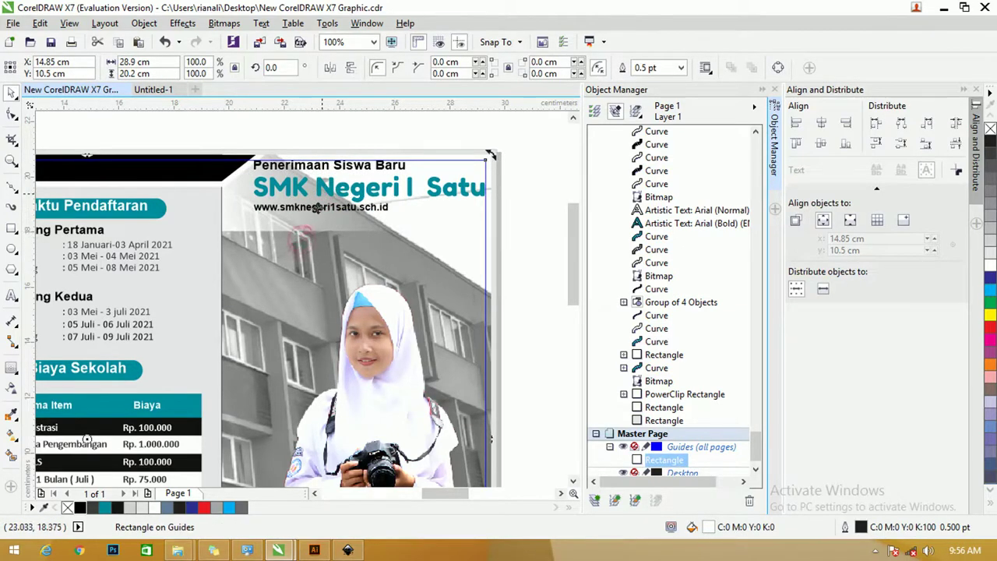
key("Escape")
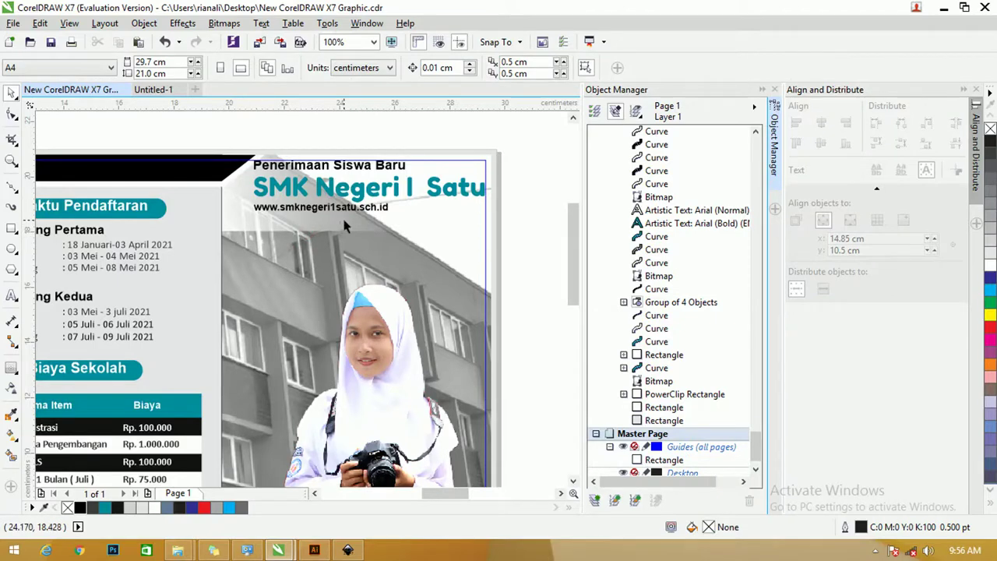
- Group all registration, fee table and Program Keahlian content of the brochure's middle column
scroll(480, 201, "down", 2)
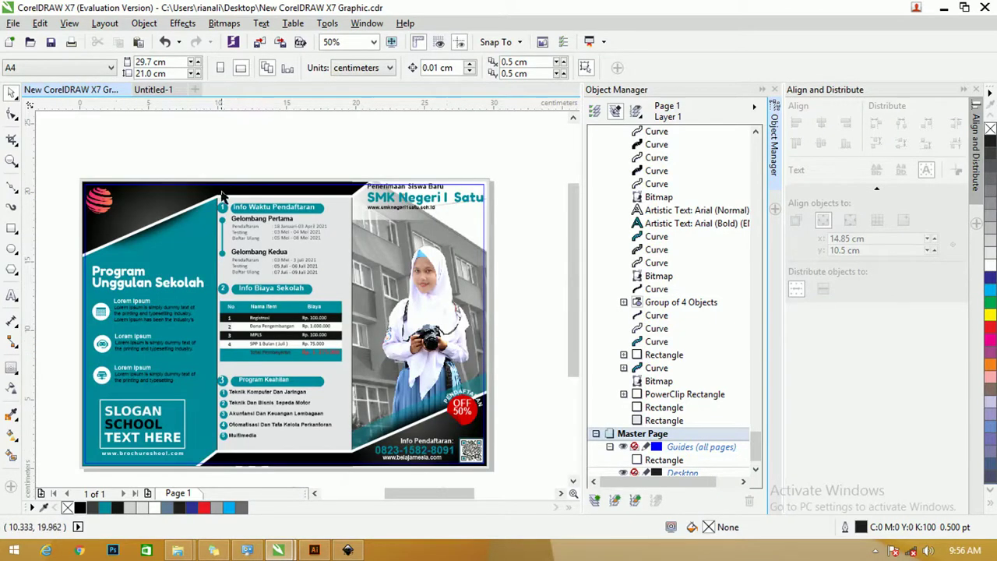
left_click_drag(208, 163, 346, 441)
left_click(270, 469)
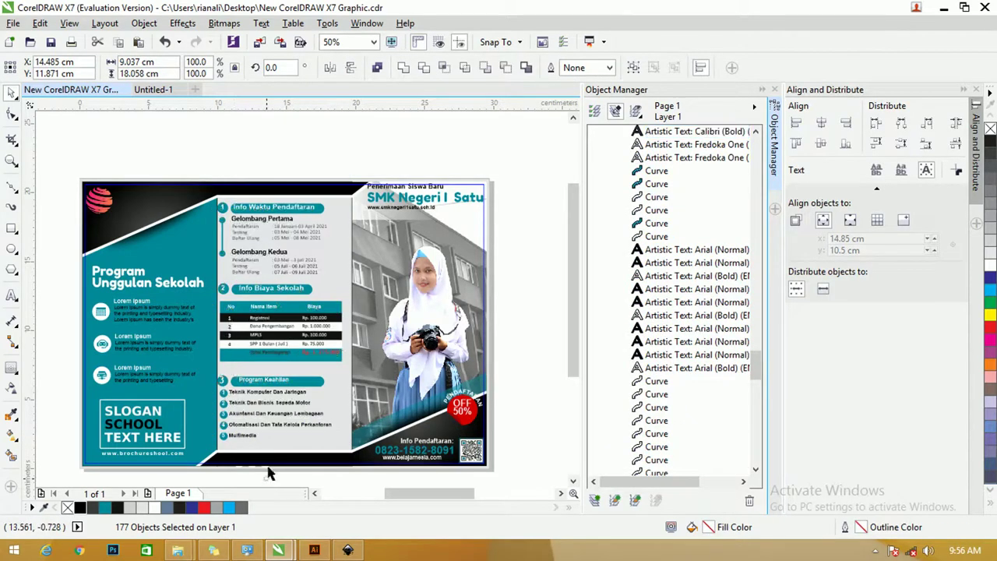
left_click_drag(201, 134, 350, 456)
key("ctrl+g")
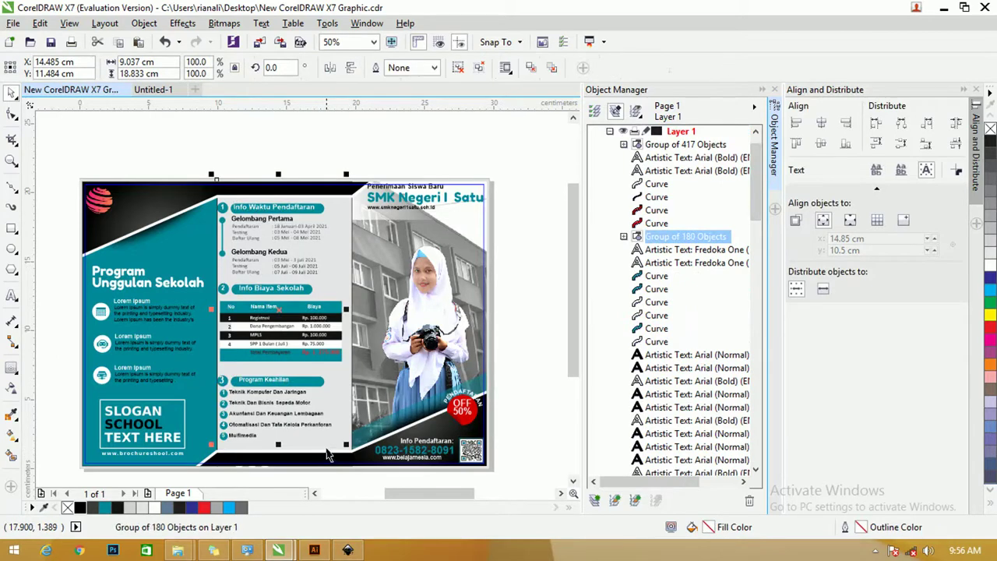
left_click(327, 451, "shift")
left_click(319, 485)
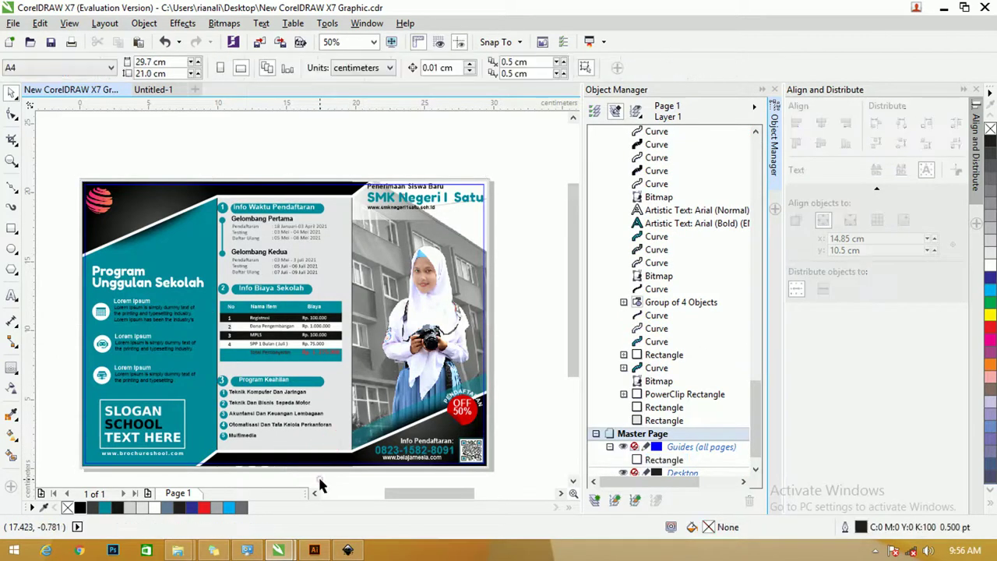
- Hide the master page's Guides layer and shift the middle-column group slightly to the right to centre it on its grey panel
left_click(458, 189)
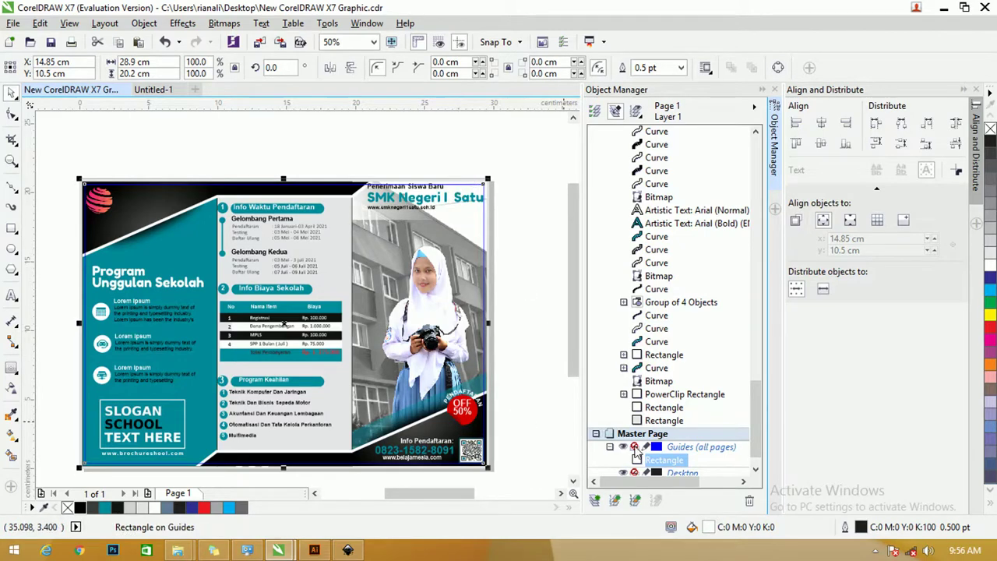
left_click(623, 446)
left_click(257, 209)
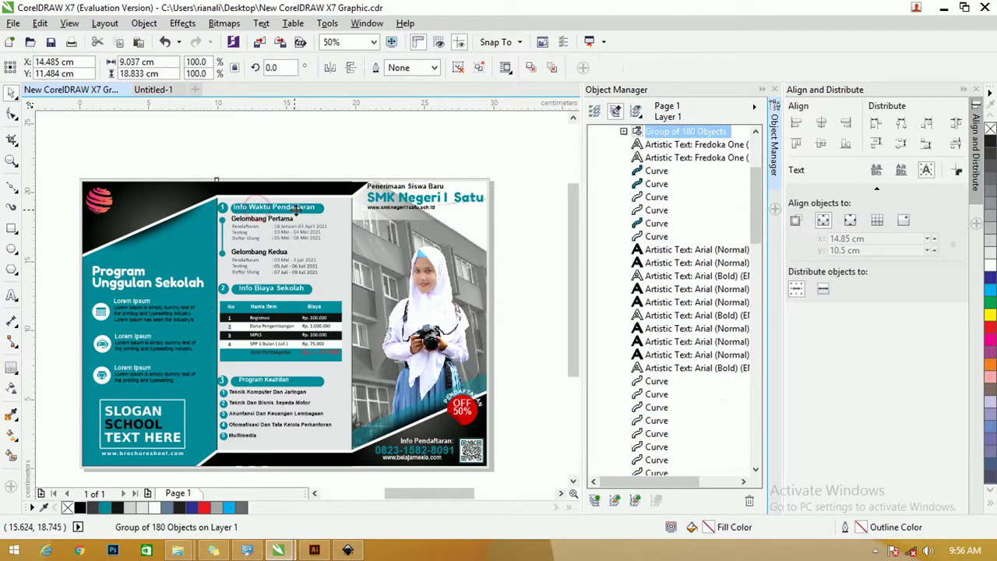
left_click_drag(296, 210, 279, 210)
key("ctrl+z")
left_click(343, 221)
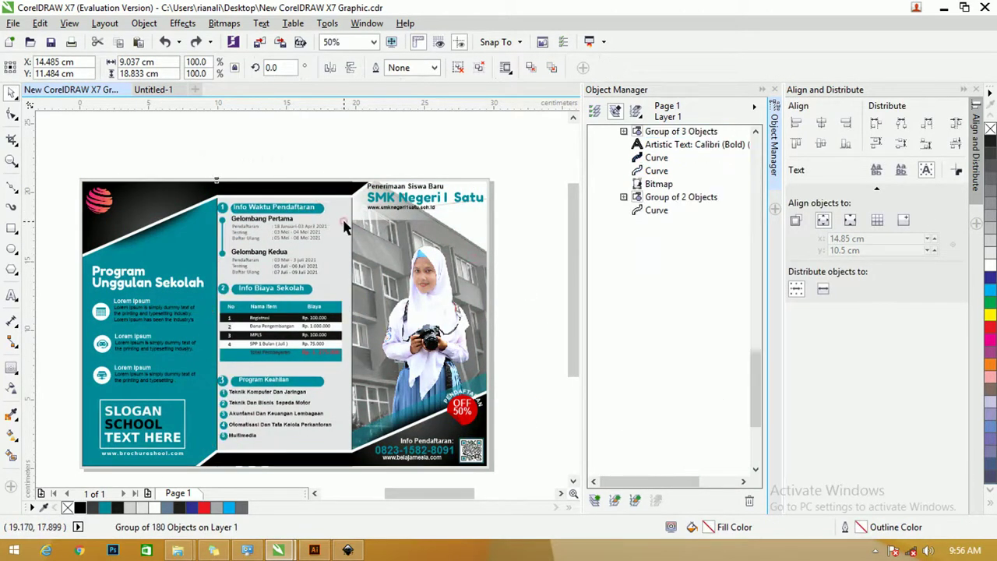
key("ctrl+shift+z")
left_click(315, 162)
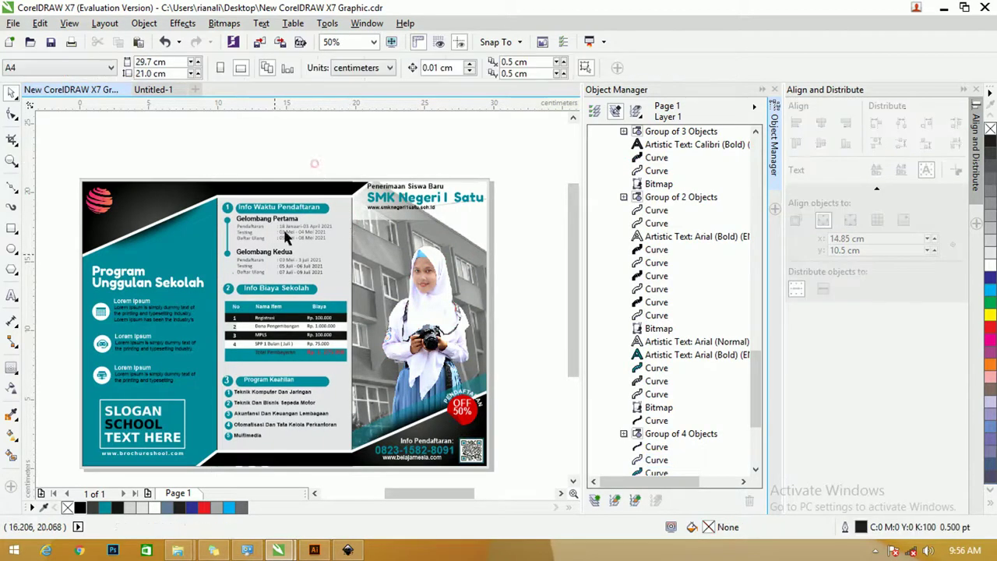
left_click(114, 300)
left_click(109, 277)
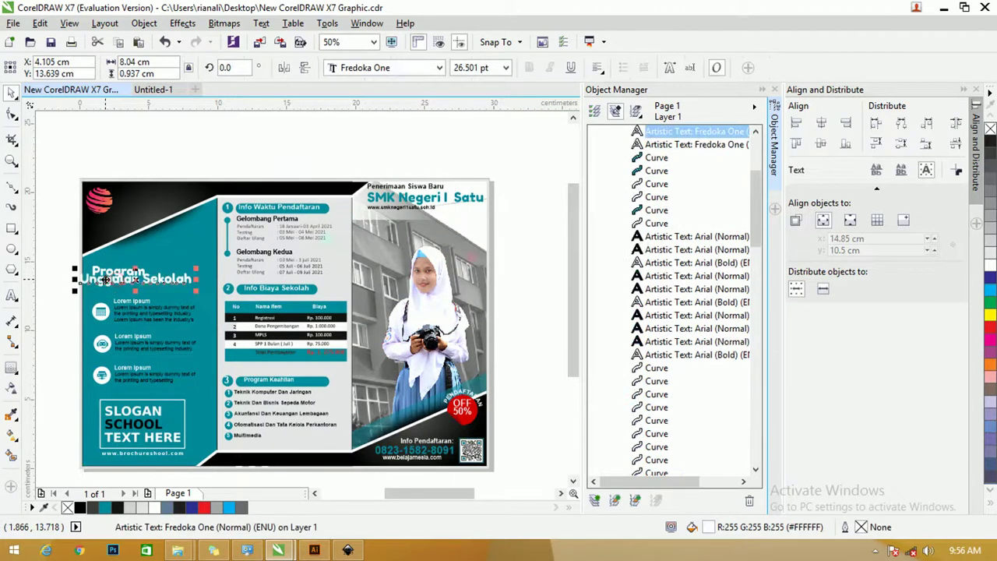
left_click(57, 273)
- Group the left column's heading, feature list and slogan, and centre the group horizontally on the teal panel
left_click_drag(45, 257, 209, 461)
key("ctrl+g")
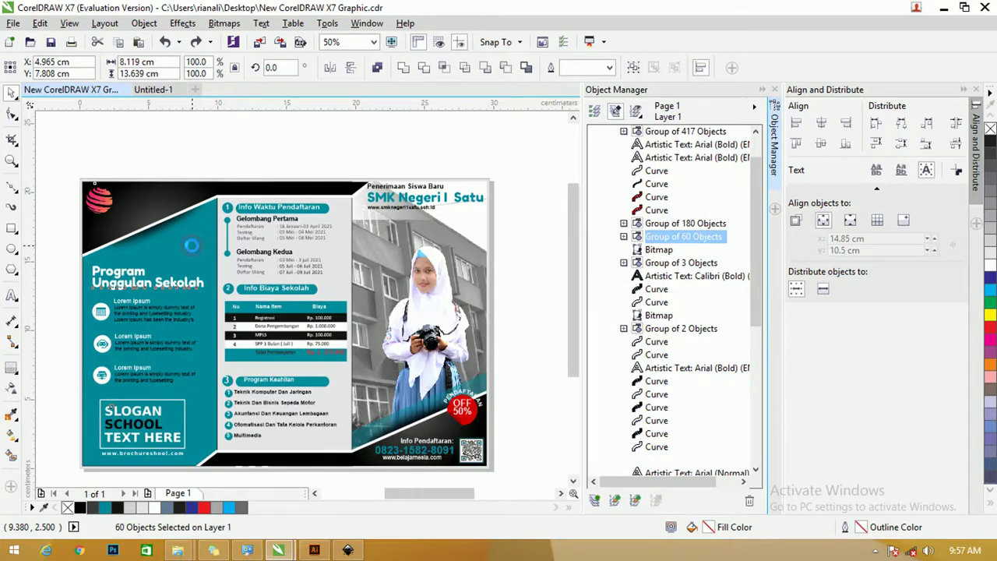
left_click_drag(112, 407, 117, 410)
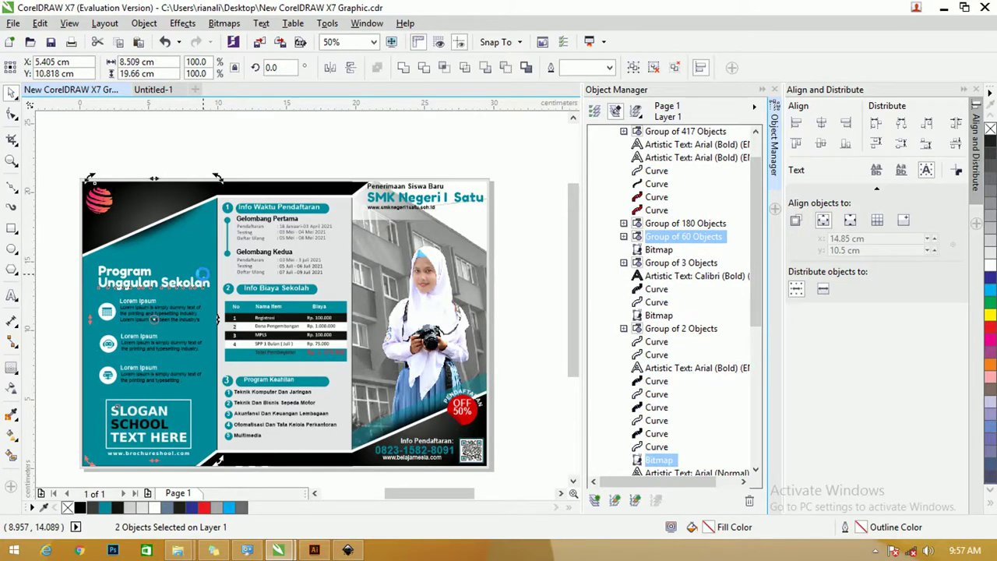
- Scale the round red logo in the brochure's upper-left corner down to about 1.54 by 1.49 cm
left_click(104, 203)
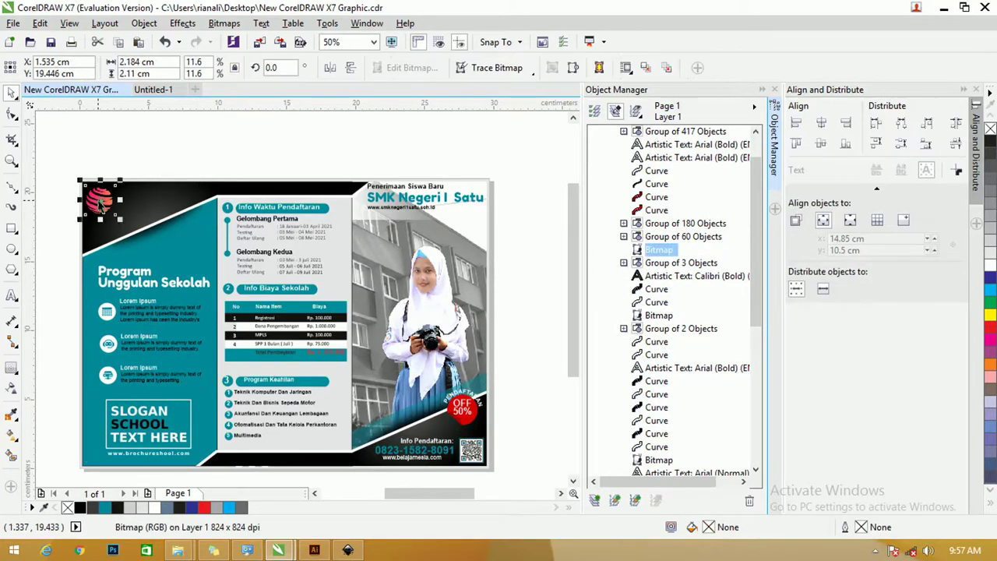
left_click_drag(115, 216, 112, 213)
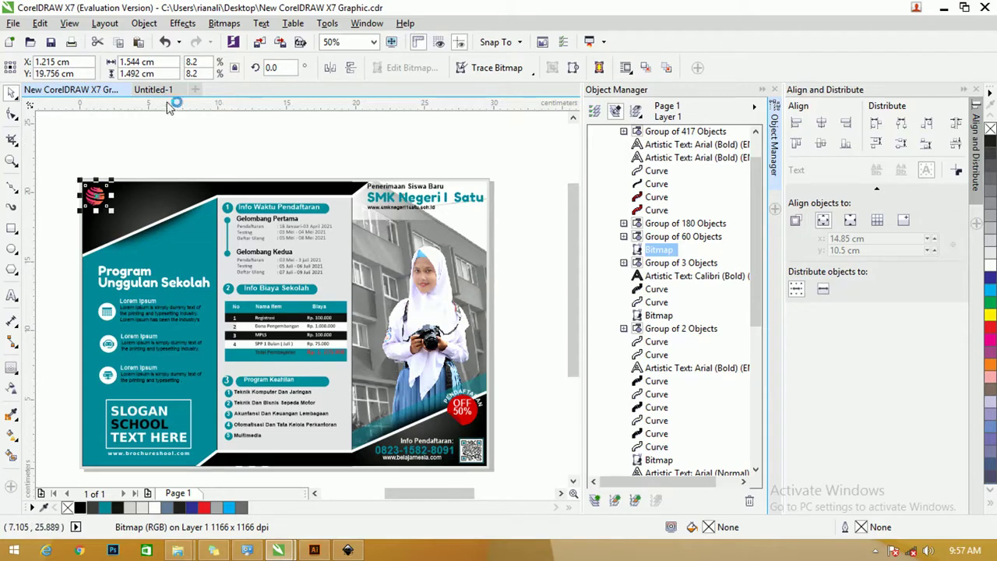
- Collapse the Object Manager docker and enlarge the view around the whole brochure to examine the finished layout
left_click(753, 107)
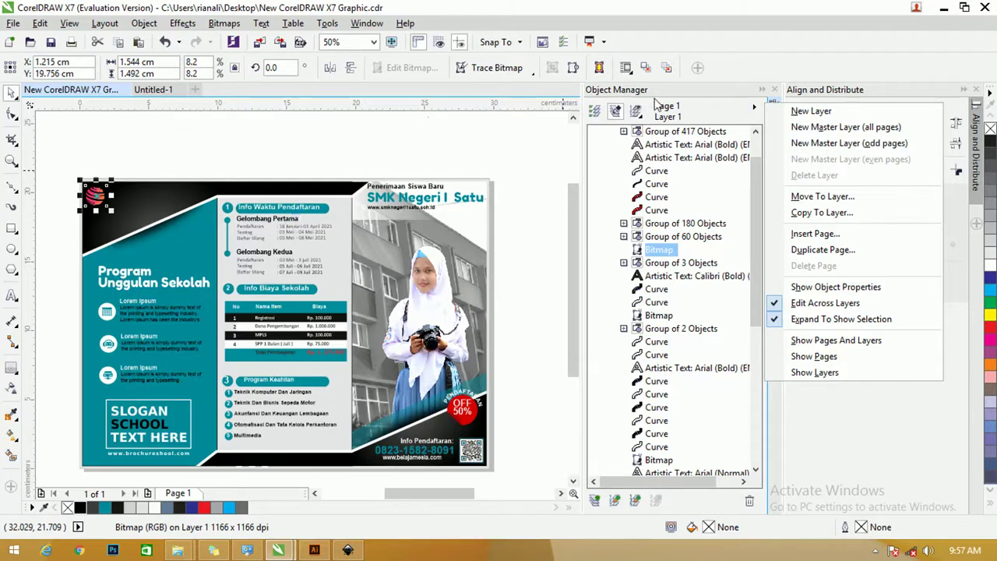
left_click(760, 91)
left_click(762, 91)
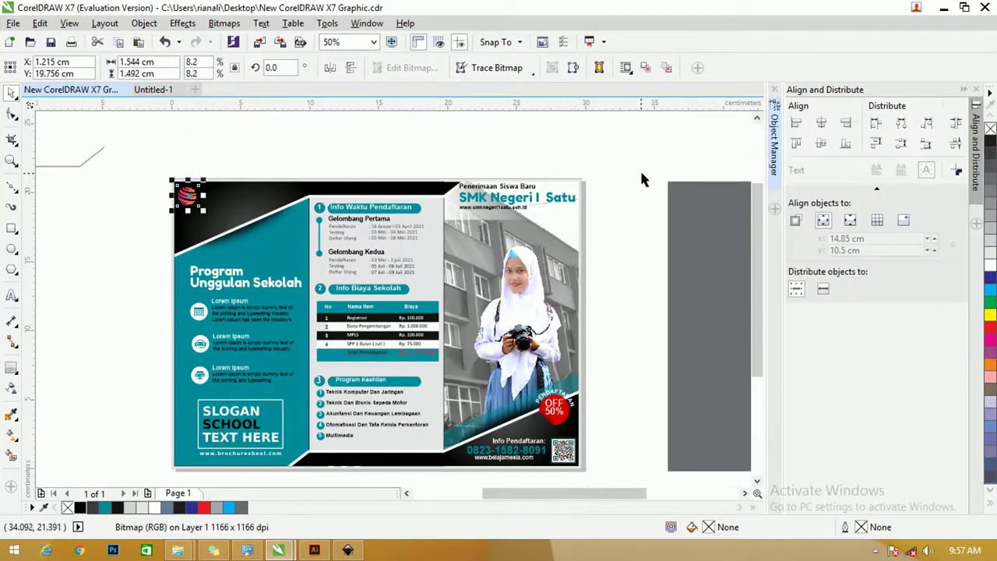
key("z")
left_click_drag(148, 162, 611, 463)
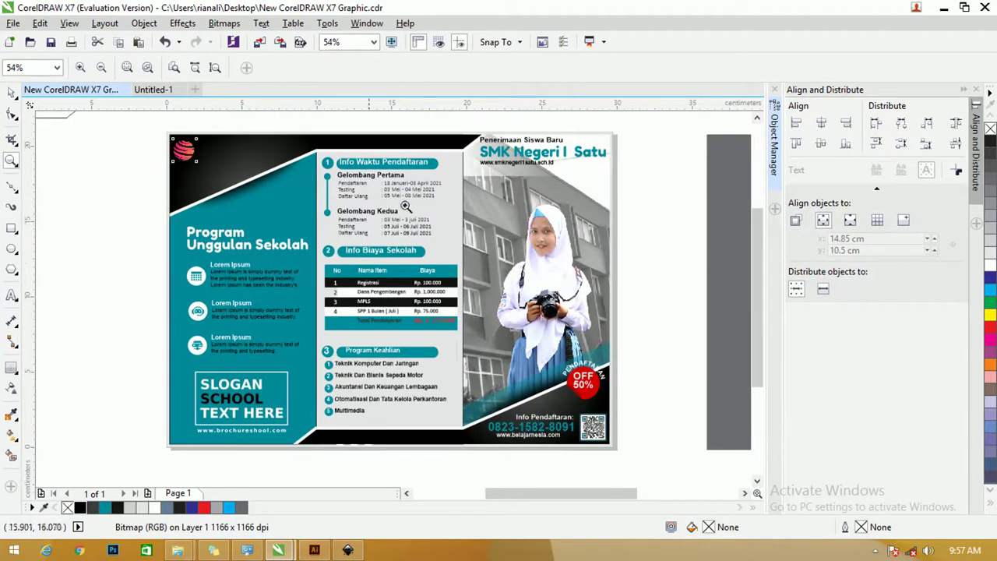
left_click(12, 93)
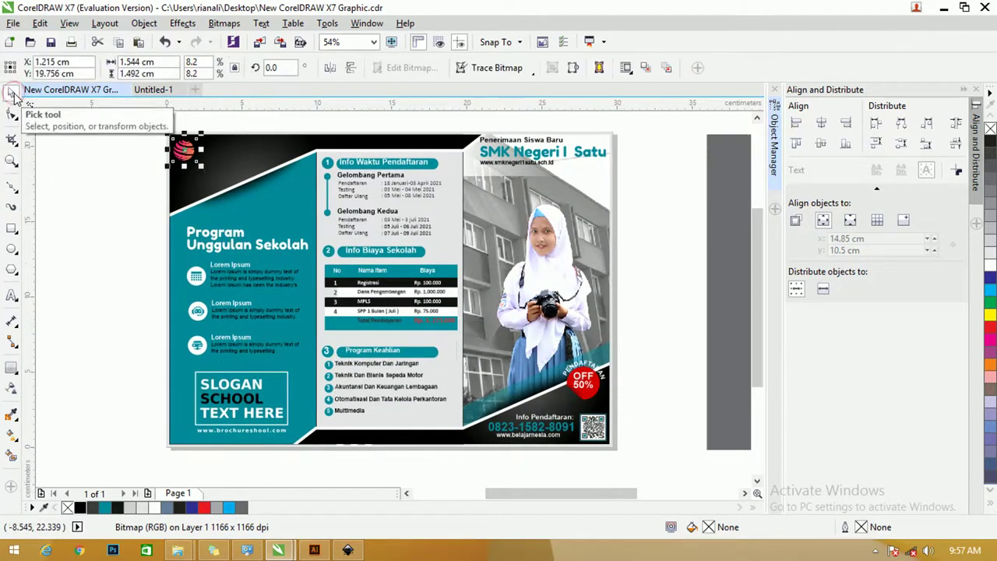